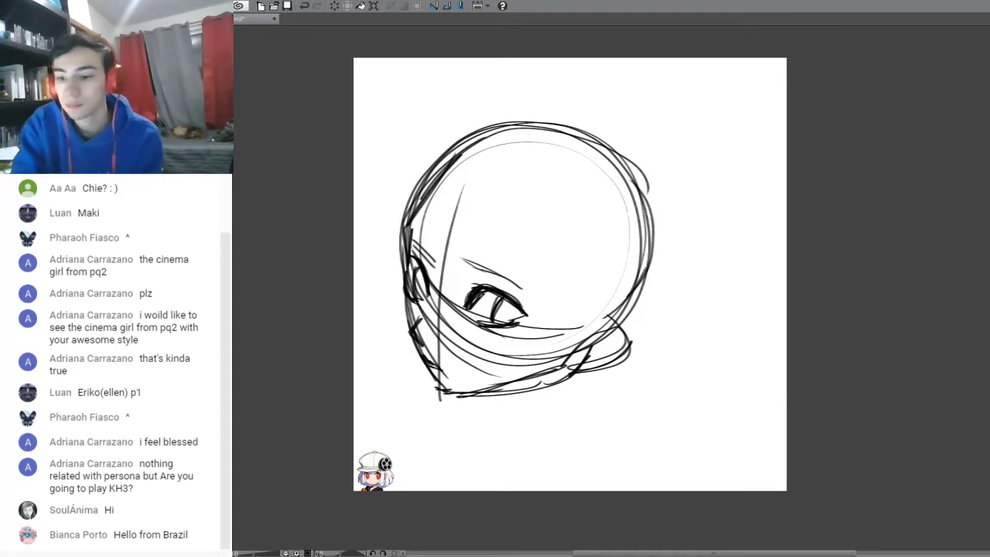
# - Try to shift the sketched eye and brow slightly within the old head sketch
pyautogui.moveTo(464, 232)
pyautogui.mouseDown()
pyautogui.moveTo(454, 285)
pyautogui.moveTo(537, 347)
pyautogui.moveTo(477, 244)
pyautogui.mouseUp()
pyautogui.click(525, 368)
pyautogui.moveTo(530, 318); pyautogui.dragTo(532, 327)
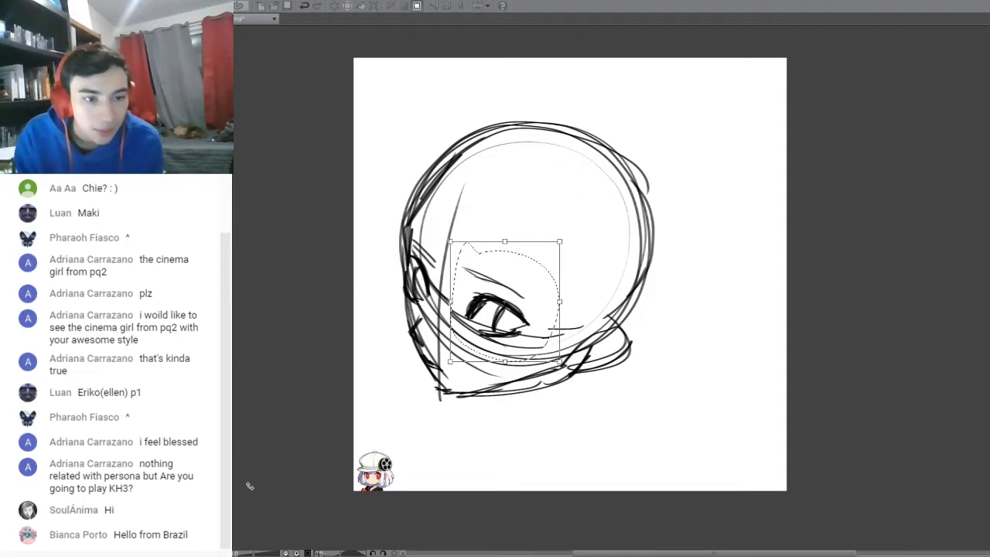
pyautogui.press('Return')
pyautogui.click(432, 365)
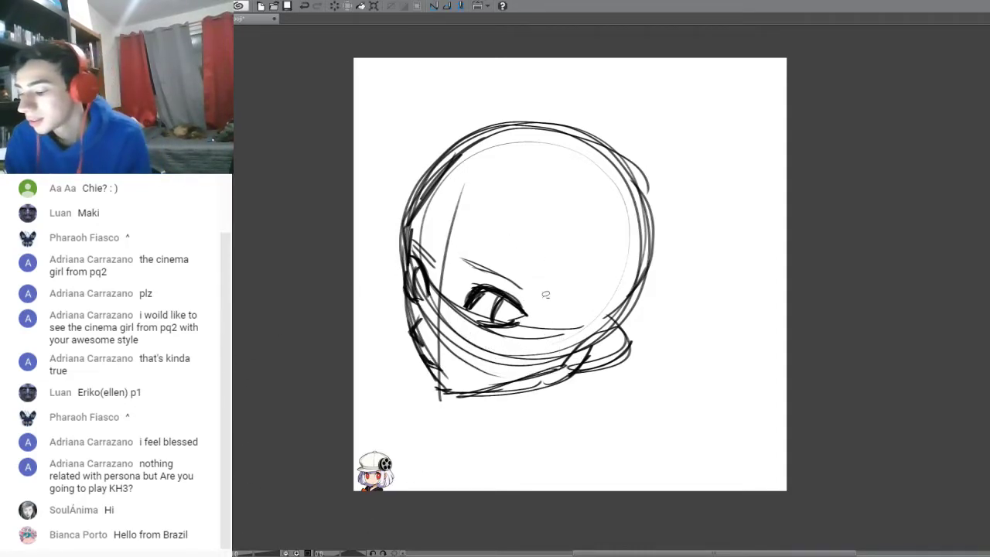
# - Clear the old head sketch and draw a rough new head circle with a pointed chin and short eye placement marks
pyautogui.click(334, 6)
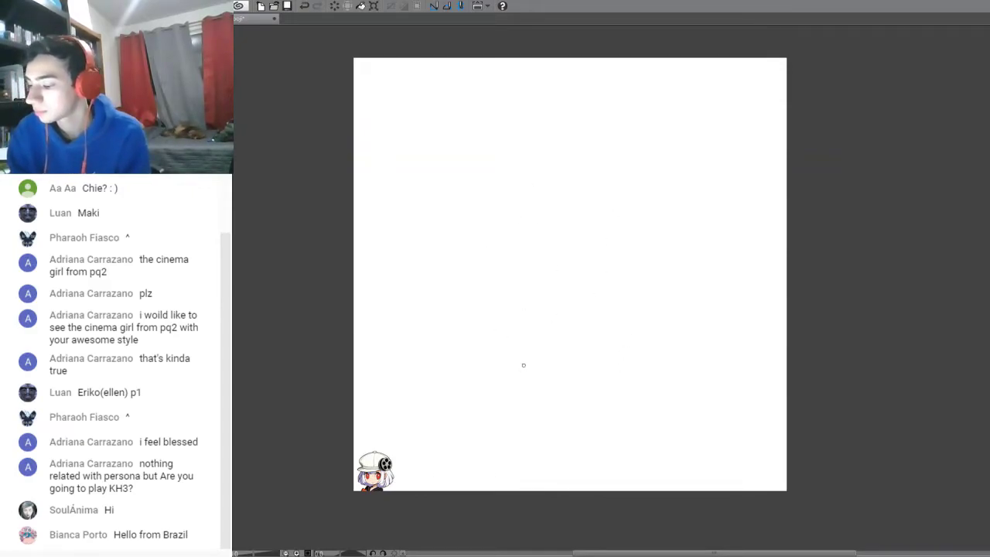
pyautogui.moveTo(602, 291)
pyautogui.mouseDown()
pyautogui.moveTo(610, 175)
pyautogui.moveTo(644, 236)
pyautogui.moveTo(586, 324)
pyautogui.moveTo(537, 349)
pyautogui.moveTo(434, 294)
pyautogui.moveTo(584, 100)
pyautogui.moveTo(452, 316)
pyautogui.moveTo(480, 328)
pyautogui.moveTo(430, 255)
pyautogui.moveTo(486, 353)
pyautogui.moveTo(513, 377)
pyautogui.moveTo(408, 202)
pyautogui.moveTo(419, 298)
pyautogui.moveTo(477, 372)
pyautogui.moveTo(535, 379)
pyautogui.moveTo(596, 304)
pyautogui.moveTo(604, 314)
pyautogui.moveTo(616, 298)
pyautogui.moveTo(611, 263)
pyautogui.mouseUp()
pyautogui.moveTo(569, 102); pyautogui.dragTo(645, 240)
pyautogui.moveTo(434, 141)
pyautogui.mouseDown()
pyautogui.moveTo(399, 205)
pyautogui.moveTo(417, 269)
pyautogui.mouseUp()
pyautogui.moveTo(400, 197); pyautogui.dragTo(596, 104)
pyautogui.moveTo(446, 140)
pyautogui.mouseDown()
pyautogui.moveTo(576, 108)
pyautogui.moveTo(612, 135)
pyautogui.mouseUp()
pyautogui.moveTo(428, 279)
pyautogui.mouseDown()
pyautogui.moveTo(455, 301)
pyautogui.moveTo(467, 337)
pyautogui.mouseUp()
pyautogui.moveTo(447, 298); pyautogui.dragTo(455, 334)
pyautogui.moveTo(462, 256)
pyautogui.mouseDown()
pyautogui.moveTo(470, 277)
pyautogui.moveTo(478, 272)
pyautogui.moveTo(473, 280)
pyautogui.mouseUp()
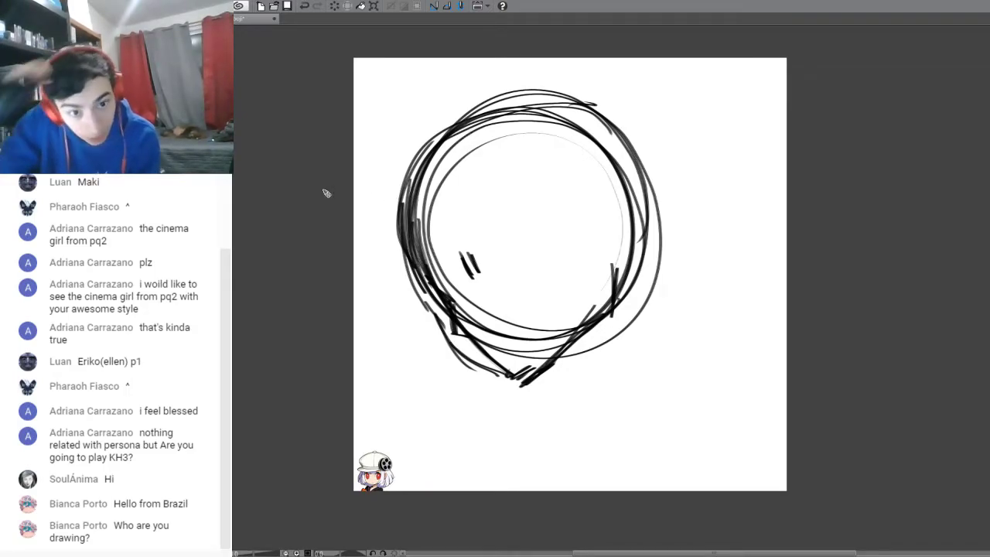
pyautogui.moveTo(381, 461); pyautogui.dragTo(386, 460)
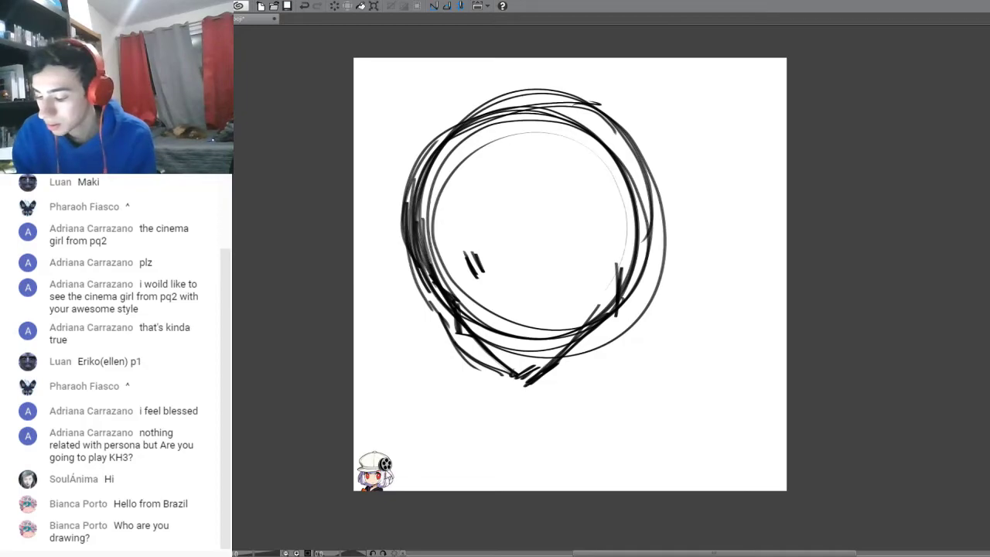
pyautogui.hotkey('ctrl', 't')
pyautogui.moveTo(420, 448); pyautogui.dragTo(434, 433)
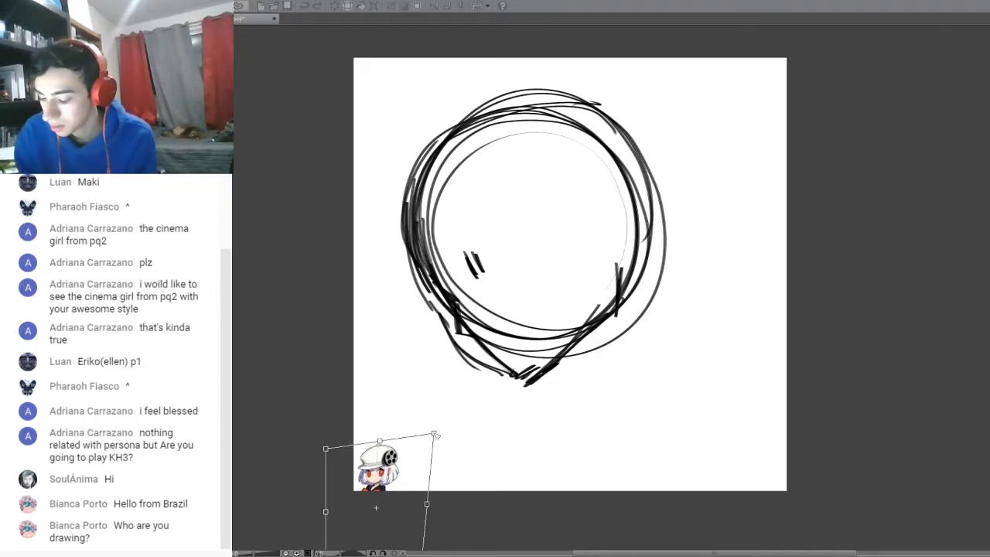
pyautogui.hotkey('ctrl', 'z')
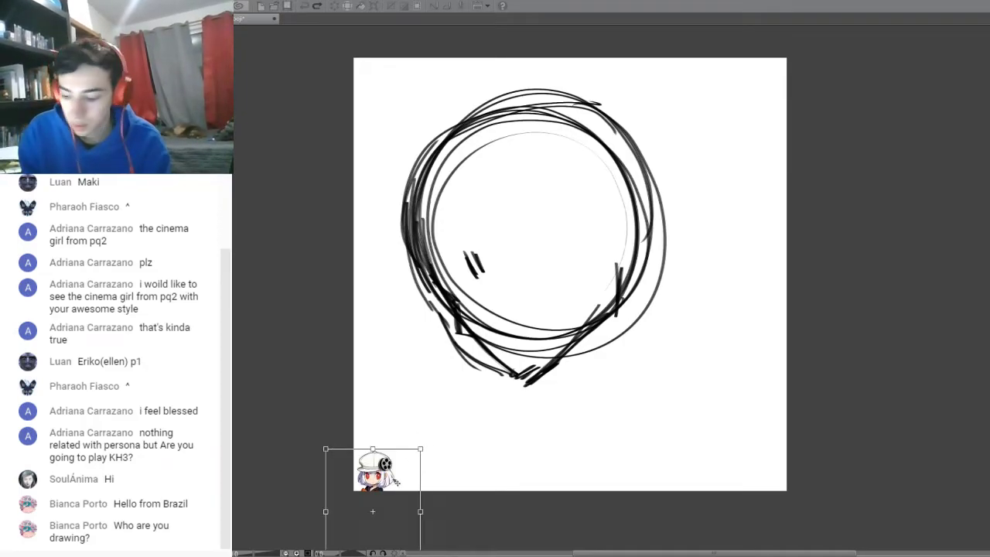
pyautogui.press('Return')
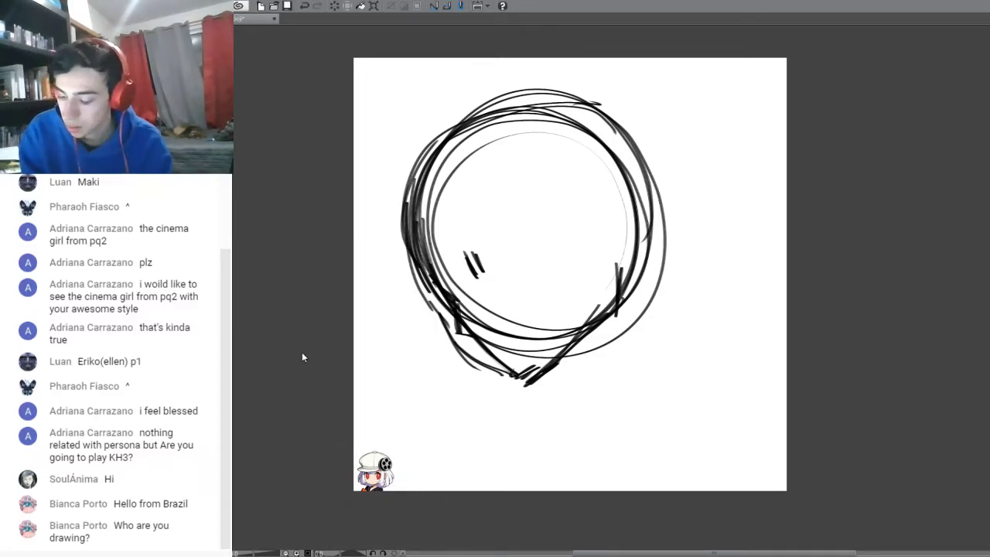
# - Enlarge the chibi reference image in the canvas's lower-left corner
pyautogui.hotkey('ctrl', 't')
pyautogui.moveTo(420, 449); pyautogui.dragTo(399, 468)
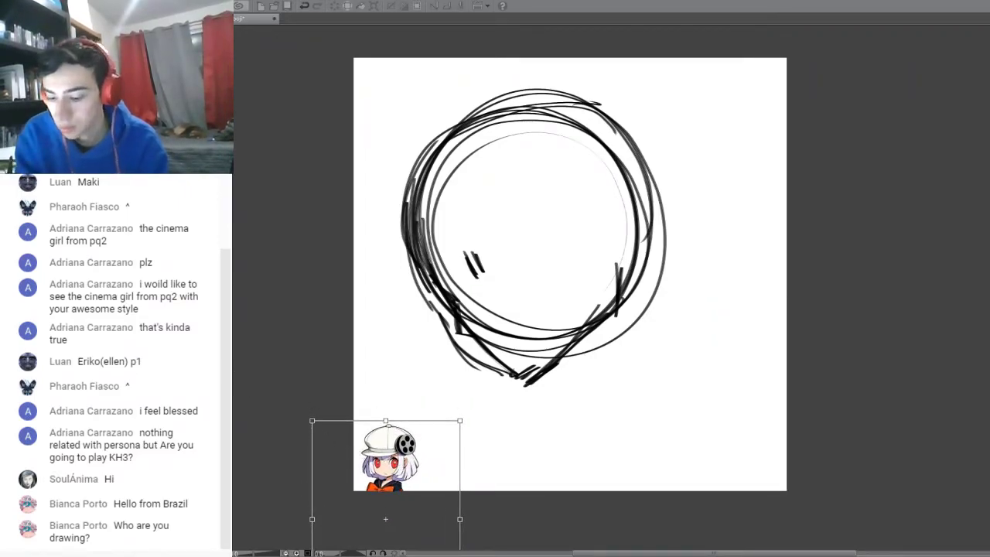
pyautogui.press('Return')
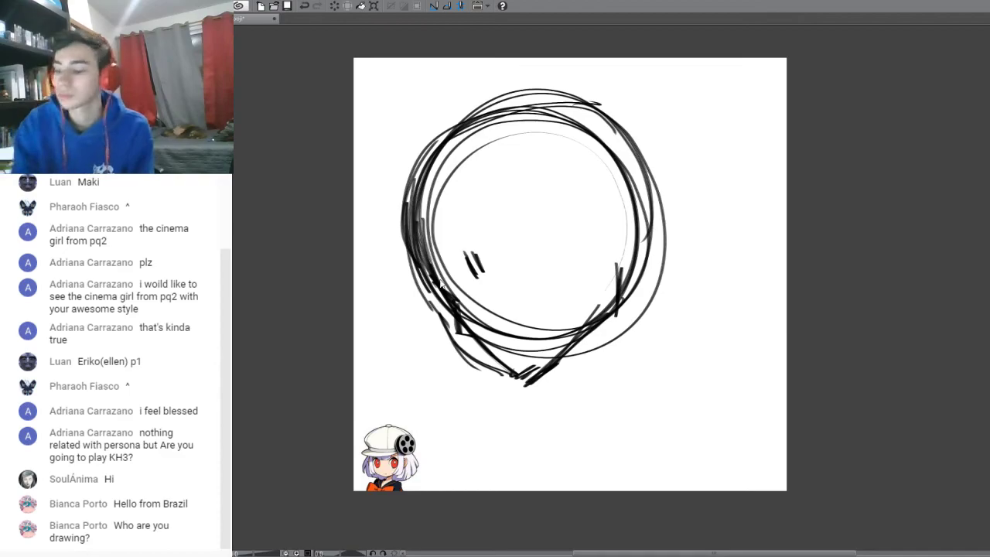
# - Rotate the rough head sketch clockwise so the chin points toward the lower left, and move it slightly up the canvas
pyautogui.hotkey('ctrl', 't')
pyautogui.moveTo(684, 65)
pyautogui.mouseDown()
pyautogui.moveTo(732, 97)
pyautogui.moveTo(751, 126)
pyautogui.moveTo(732, 142)
pyautogui.moveTo(733, 132)
pyautogui.mouseUp()
pyautogui.moveTo(599, 294); pyautogui.dragTo(592, 275)
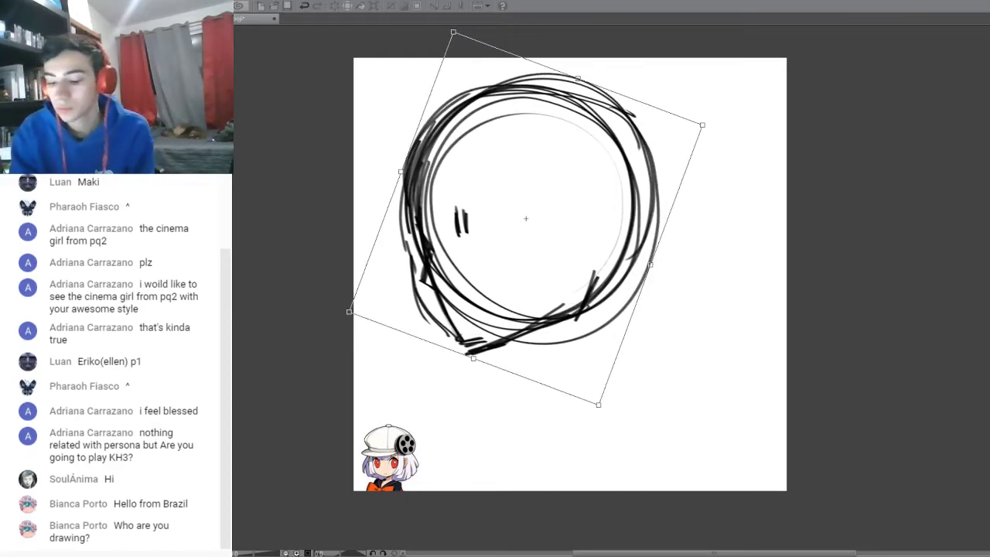
pyautogui.press('Return')
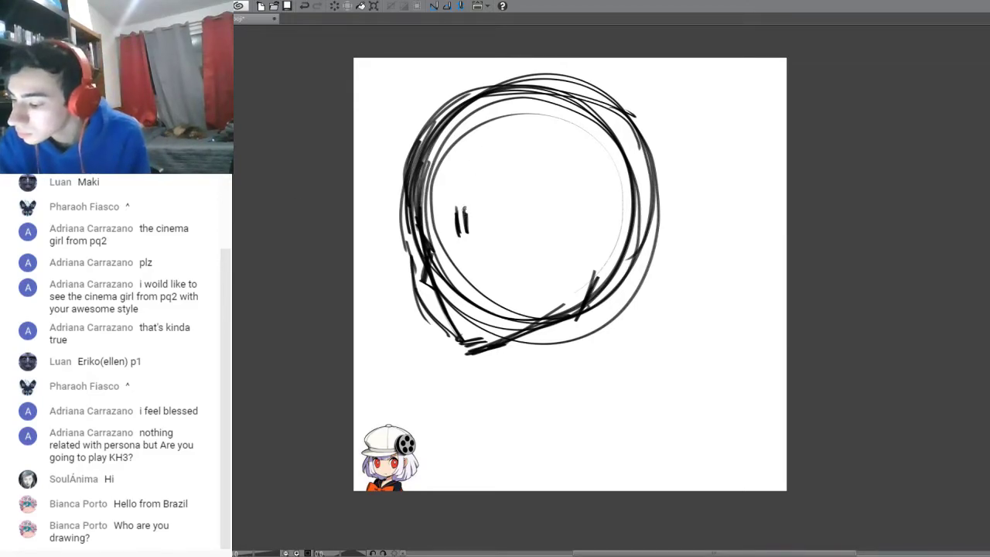
# - Draw the near eye with upper lid, iris and pupil, and rough in the far eye on the face's left edge
pyautogui.moveTo(460, 205)
pyautogui.mouseDown()
pyautogui.moveTo(457, 220)
pyautogui.moveTo(476, 202)
pyautogui.moveTo(496, 206)
pyautogui.mouseUp()
pyautogui.moveTo(457, 204); pyautogui.dragTo(509, 206)
pyautogui.moveTo(453, 204)
pyautogui.mouseDown()
pyautogui.moveTo(512, 207)
pyautogui.moveTo(514, 220)
pyautogui.moveTo(480, 223)
pyautogui.moveTo(478, 232)
pyautogui.moveTo(488, 228)
pyautogui.mouseUp()
pyautogui.moveTo(498, 204)
pyautogui.mouseDown()
pyautogui.moveTo(488, 227)
pyautogui.moveTo(508, 216)
pyautogui.mouseUp()
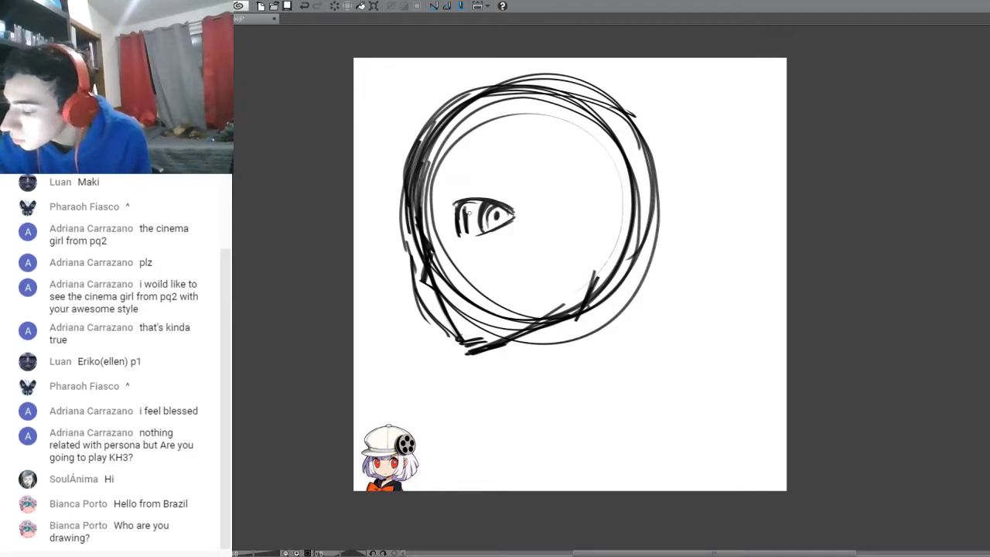
pyautogui.moveTo(464, 202)
pyautogui.mouseDown()
pyautogui.moveTo(462, 221)
pyautogui.moveTo(481, 200)
pyautogui.mouseUp()
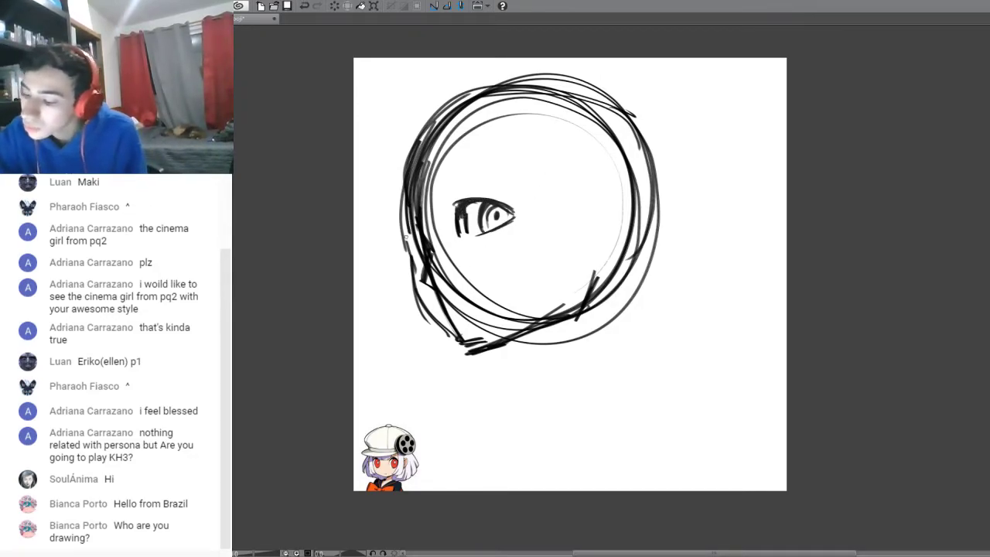
pyautogui.moveTo(405, 227)
pyautogui.mouseDown()
pyautogui.moveTo(423, 249)
pyautogui.moveTo(423, 269)
pyautogui.mouseUp()
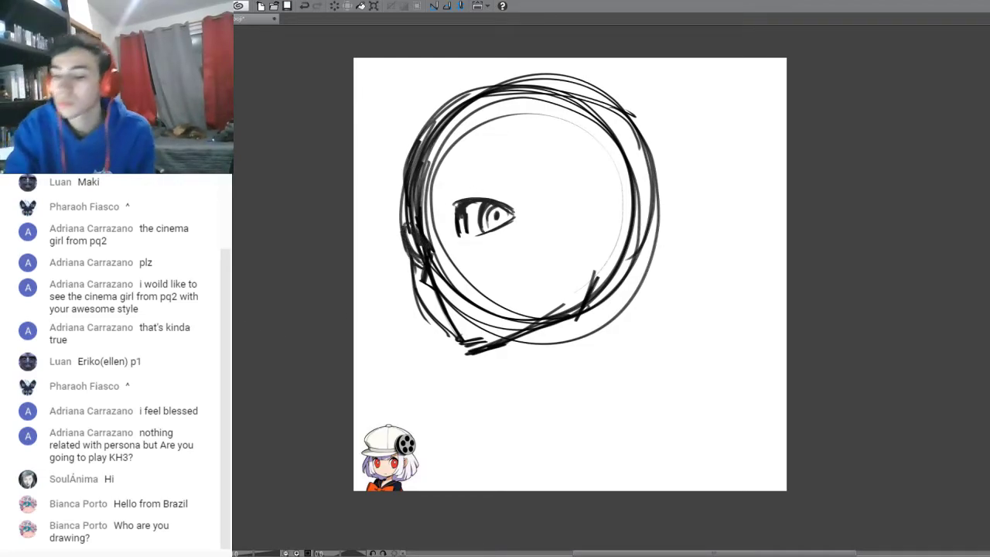
# - Lasso the near eye, move it slightly to the right, and deselect it
pyautogui.moveTo(464, 175)
pyautogui.mouseDown()
pyautogui.moveTo(447, 199)
pyautogui.moveTo(503, 181)
pyautogui.mouseUp()
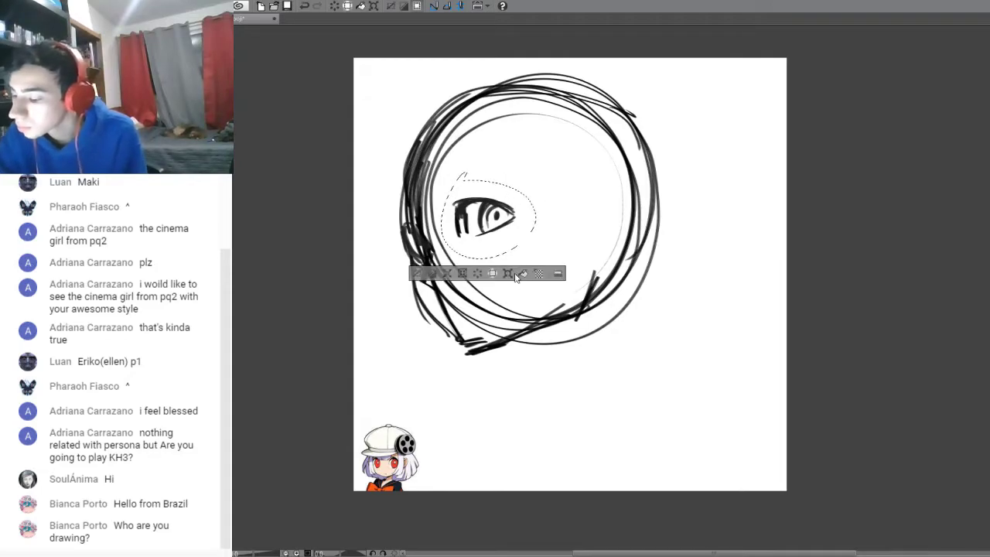
pyautogui.click(523, 276)
pyautogui.moveTo(516, 234); pyautogui.dragTo(523, 236)
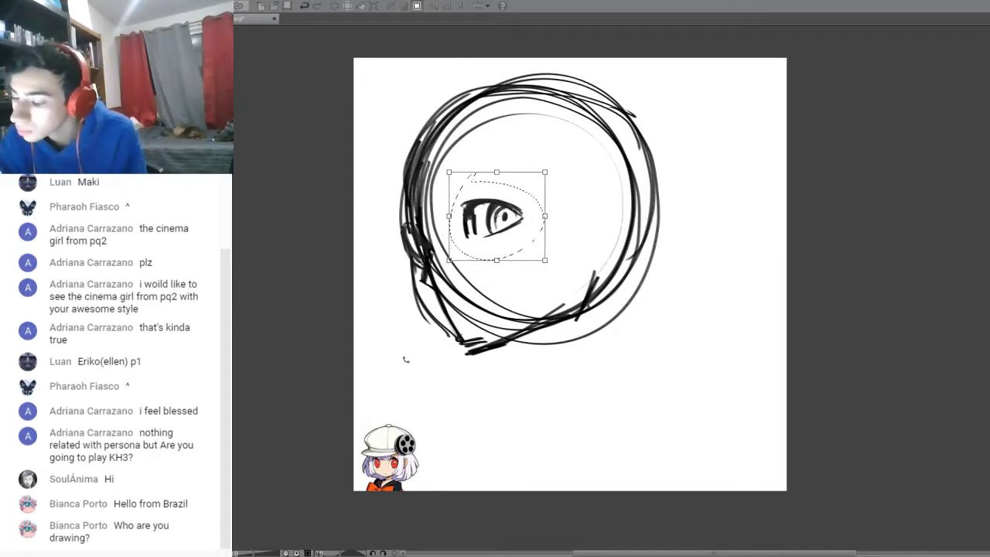
pyautogui.press('Return')
pyautogui.hotkey('ctrl', 'd')
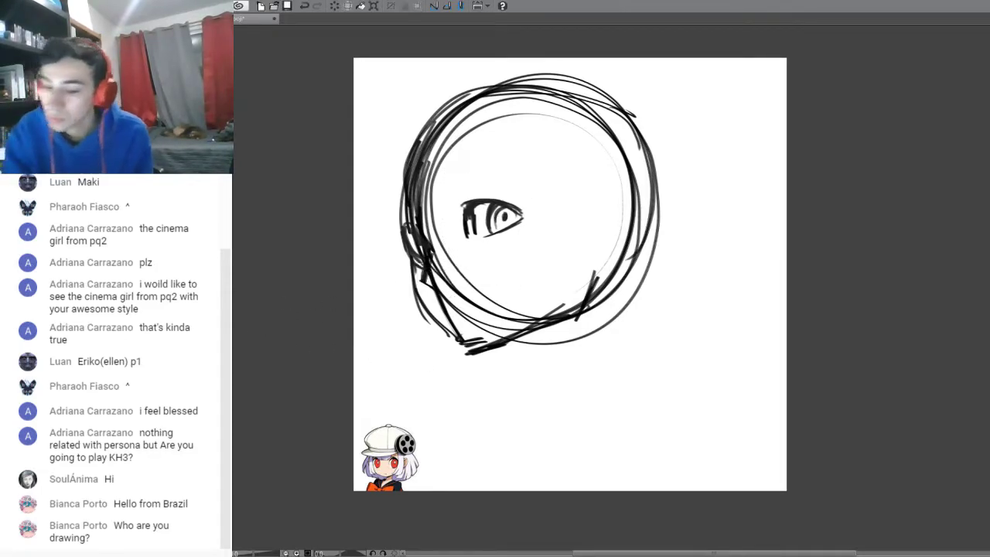
# - Erase the excess construction lines inside the face and around the forehead, leaving a cleaner head outline
pyautogui.moveTo(418, 213)
pyautogui.mouseDown()
pyautogui.moveTo(434, 241)
pyautogui.moveTo(407, 215)
pyautogui.moveTo(416, 202)
pyautogui.moveTo(420, 211)
pyautogui.moveTo(439, 162)
pyautogui.moveTo(429, 180)
pyautogui.moveTo(438, 241)
pyautogui.moveTo(428, 275)
pyautogui.moveTo(460, 299)
pyautogui.moveTo(443, 298)
pyautogui.moveTo(442, 319)
pyautogui.moveTo(481, 341)
pyautogui.moveTo(488, 332)
pyautogui.moveTo(467, 280)
pyautogui.moveTo(476, 288)
pyautogui.moveTo(480, 253)
pyautogui.moveTo(511, 301)
pyautogui.moveTo(557, 308)
pyautogui.moveTo(486, 343)
pyautogui.moveTo(531, 319)
pyautogui.moveTo(477, 329)
pyautogui.mouseUp()
pyautogui.moveTo(507, 294)
pyautogui.mouseDown()
pyautogui.moveTo(466, 290)
pyautogui.moveTo(430, 143)
pyautogui.moveTo(483, 127)
pyautogui.moveTo(426, 170)
pyautogui.moveTo(471, 115)
pyautogui.moveTo(435, 113)
pyautogui.moveTo(561, 81)
pyautogui.moveTo(424, 113)
pyautogui.moveTo(637, 109)
pyautogui.moveTo(516, 79)
pyautogui.moveTo(543, 71)
pyautogui.mouseUp()
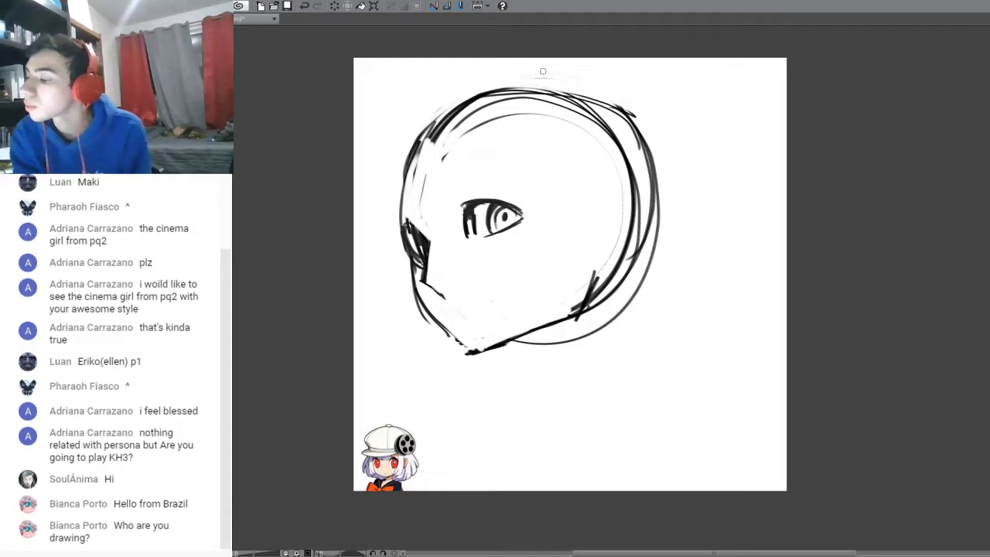
pyautogui.moveTo(483, 119)
pyautogui.mouseDown()
pyautogui.moveTo(420, 160)
pyautogui.moveTo(425, 139)
pyautogui.moveTo(489, 99)
pyautogui.moveTo(412, 185)
pyautogui.mouseUp()
pyautogui.moveTo(523, 116)
pyautogui.mouseDown()
pyautogui.moveTo(420, 198)
pyautogui.moveTo(595, 125)
pyautogui.moveTo(480, 95)
pyautogui.moveTo(480, 156)
pyautogui.mouseUp()
# - Refine the near eye's outline by removing the stray inner mark, thickening the lid and adding eyelashes at both corners
pyautogui.moveTo(476, 217); pyautogui.dragTo(477, 233)
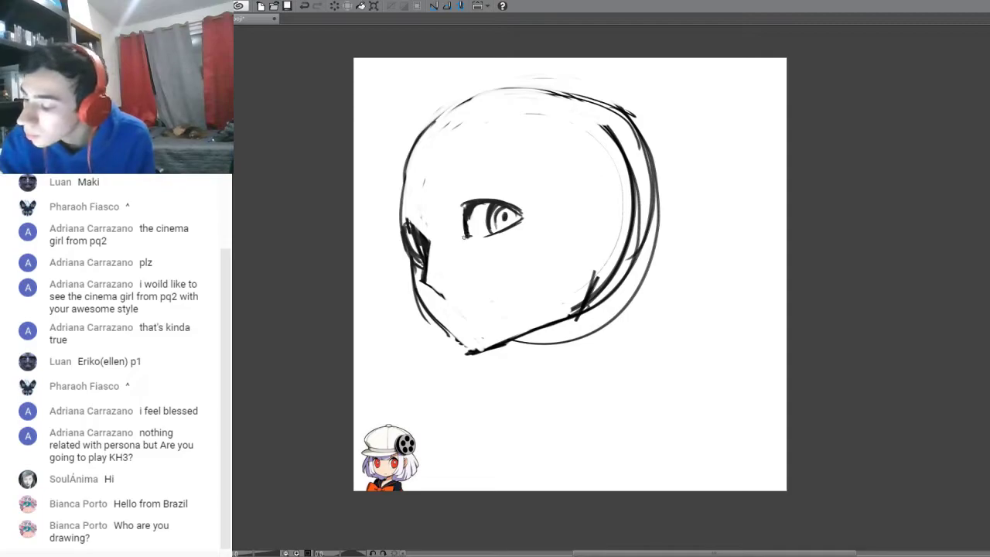
pyautogui.moveTo(478, 237)
pyautogui.mouseDown()
pyautogui.moveTo(522, 219)
pyautogui.moveTo(473, 200)
pyautogui.moveTo(460, 211)
pyautogui.moveTo(509, 201)
pyautogui.mouseUp()
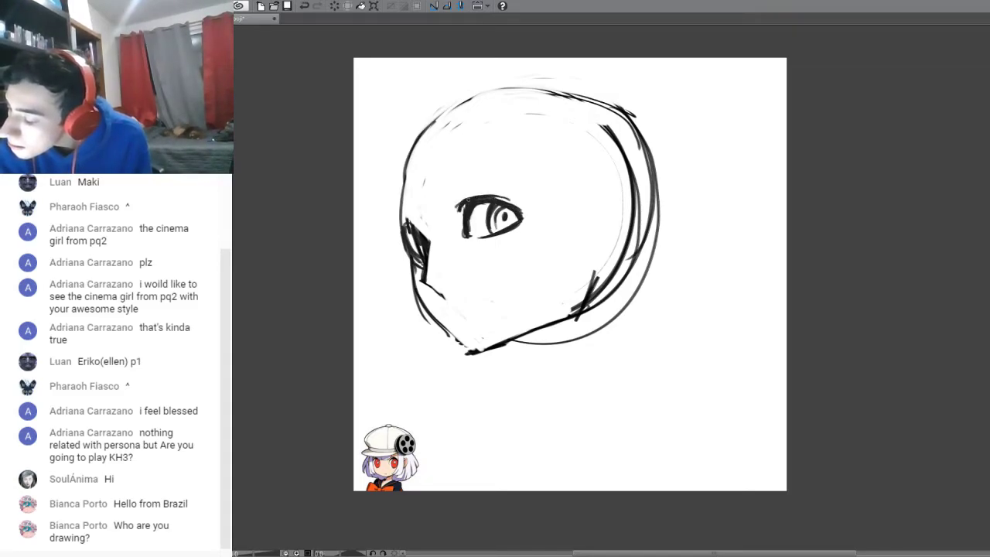
pyautogui.moveTo(446, 218); pyautogui.dragTo(464, 207)
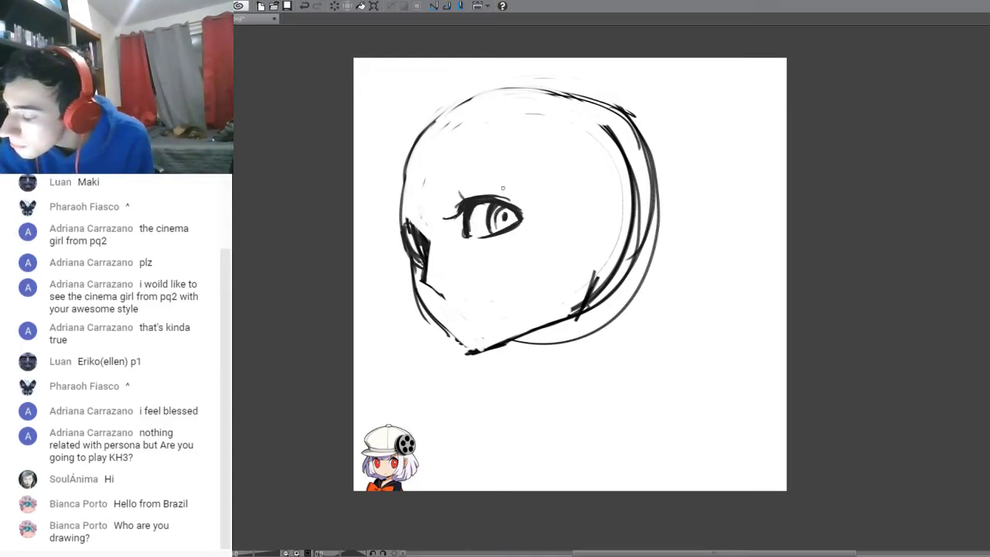
pyautogui.moveTo(522, 200); pyautogui.dragTo(525, 207)
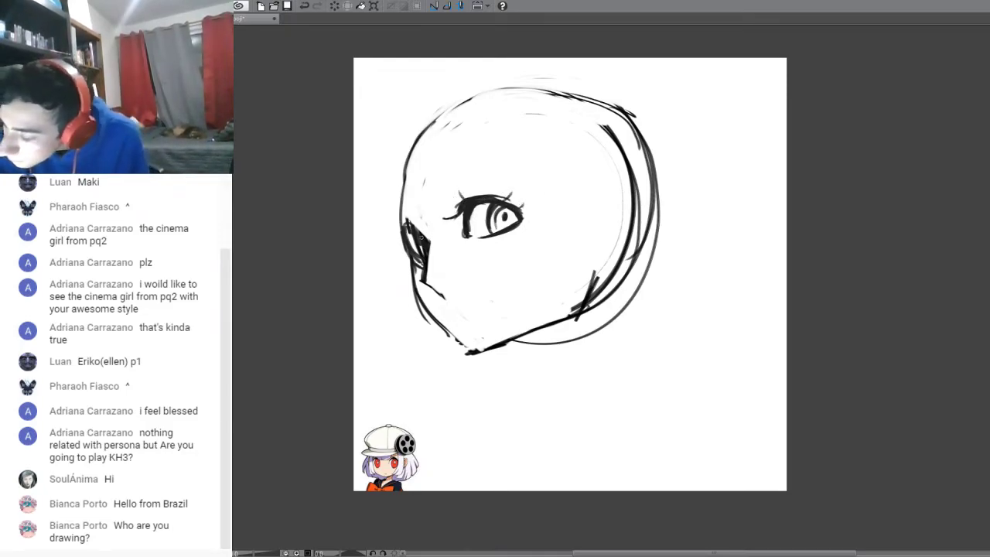
# - Darken the far eye's shape and draw the small nose mark and slightly open mouth
pyautogui.moveTo(410, 222); pyautogui.dragTo(422, 232)
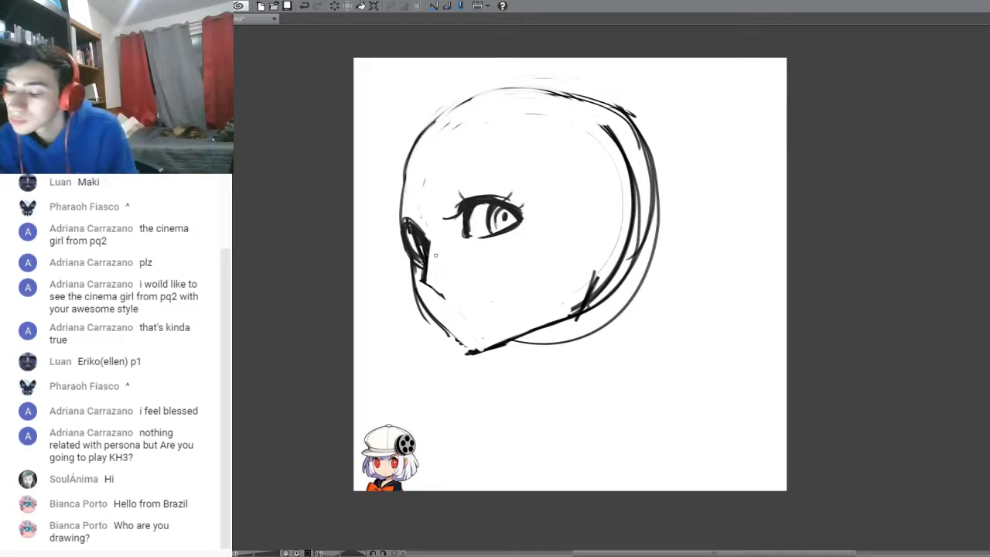
pyautogui.moveTo(422, 229)
pyautogui.mouseDown()
pyautogui.moveTo(425, 271)
pyautogui.moveTo(446, 297)
pyautogui.moveTo(427, 263)
pyautogui.mouseUp()
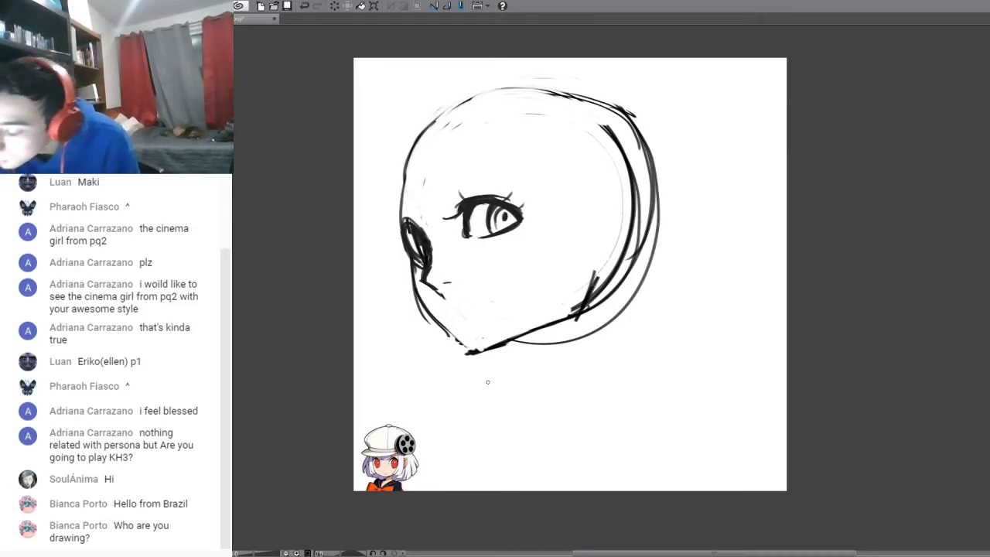
pyautogui.moveTo(445, 309)
pyautogui.mouseDown()
pyautogui.moveTo(480, 315)
pyautogui.moveTo(455, 313)
pyautogui.mouseUp()
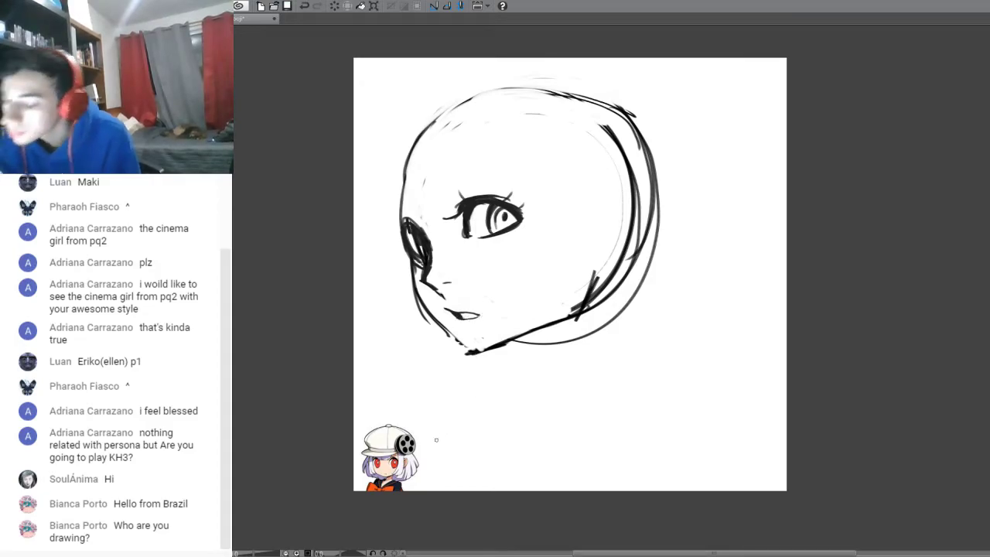
# - Lasso the near eye with its lashes, nudge it to the right, and deselect it
pyautogui.moveTo(473, 169)
pyautogui.mouseDown()
pyautogui.moveTo(434, 220)
pyautogui.moveTo(541, 185)
pyautogui.moveTo(473, 170)
pyautogui.mouseUp()
pyautogui.hotkey('ctrl', 't')
pyautogui.moveTo(527, 235); pyautogui.dragTo(536, 232)
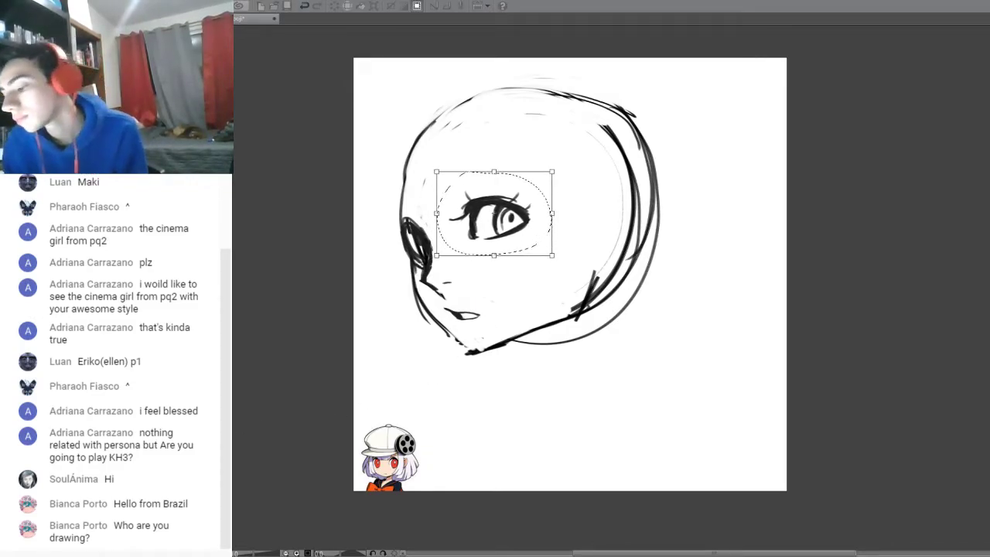
pyautogui.press('Return')
pyautogui.click(424, 267)
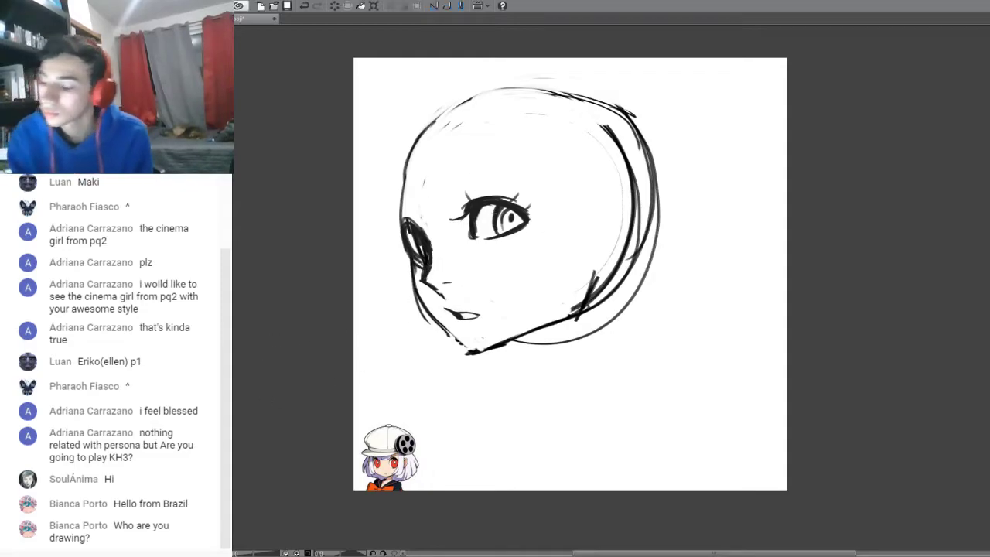
# - Lasso the near eye again, make it slightly narrower with a transform, and deselect it
pyautogui.moveTo(474, 176); pyautogui.dragTo(487, 177)
pyautogui.click(520, 284)
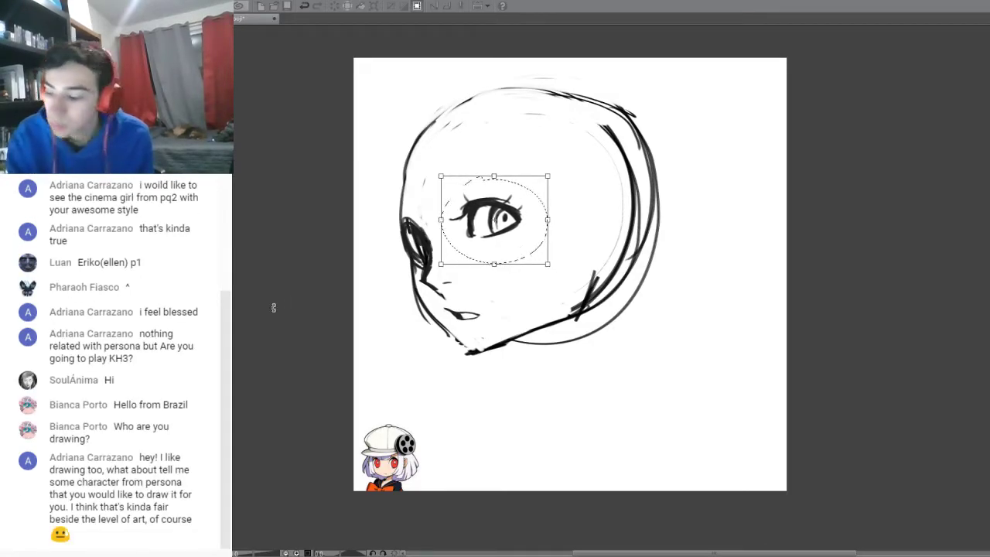
pyautogui.press('Return')
pyautogui.hotkey('ctrl', 'd')
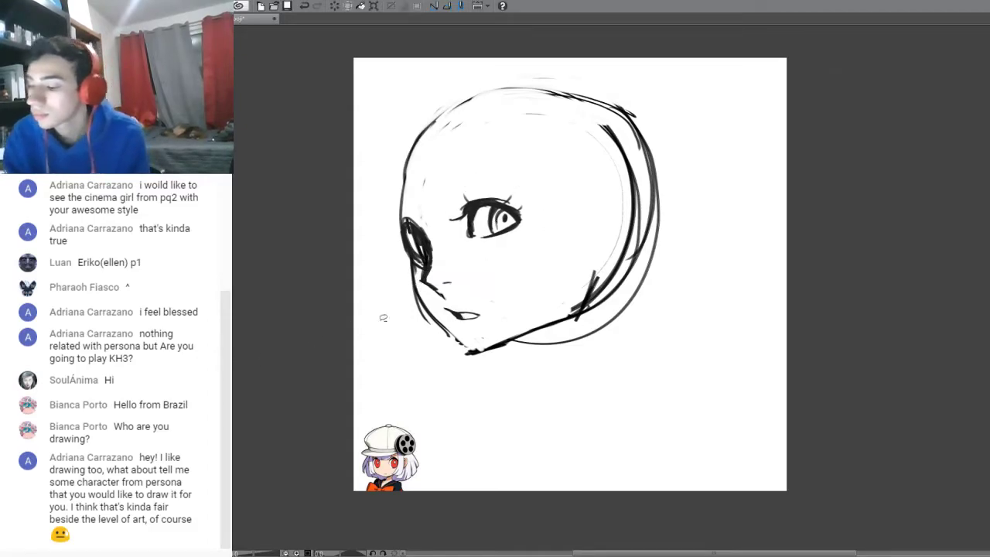
# - Erase the dark far eye and the old forehead line, and redraw the face contour from forehead to chin
pyautogui.moveTo(430, 246)
pyautogui.mouseDown()
pyautogui.moveTo(420, 279)
pyautogui.moveTo(417, 248)
pyautogui.moveTo(391, 232)
pyautogui.moveTo(393, 214)
pyautogui.moveTo(409, 253)
pyautogui.moveTo(422, 253)
pyautogui.moveTo(420, 224)
pyautogui.moveTo(424, 250)
pyautogui.mouseUp()
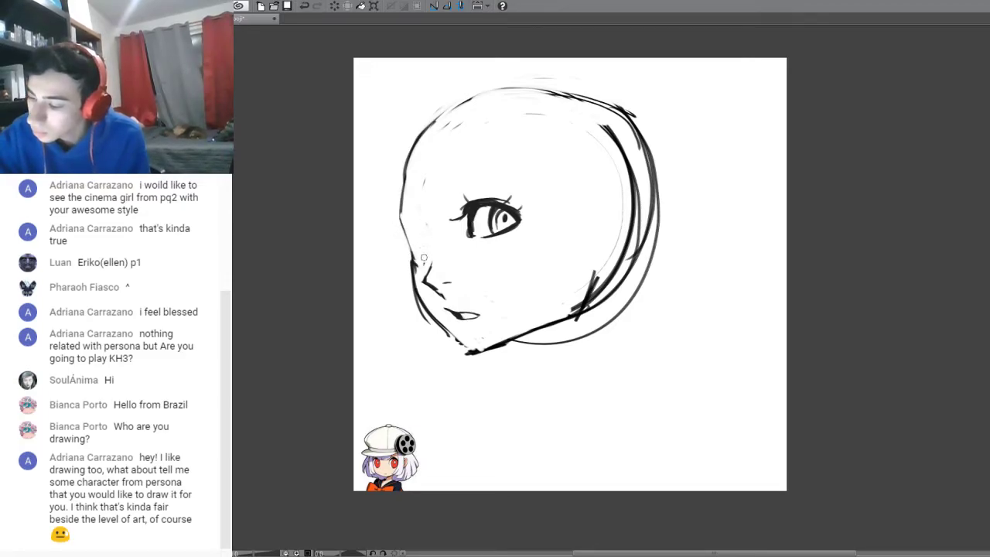
pyautogui.moveTo(412, 126)
pyautogui.mouseDown()
pyautogui.moveTo(432, 126)
pyautogui.moveTo(399, 215)
pyautogui.mouseUp()
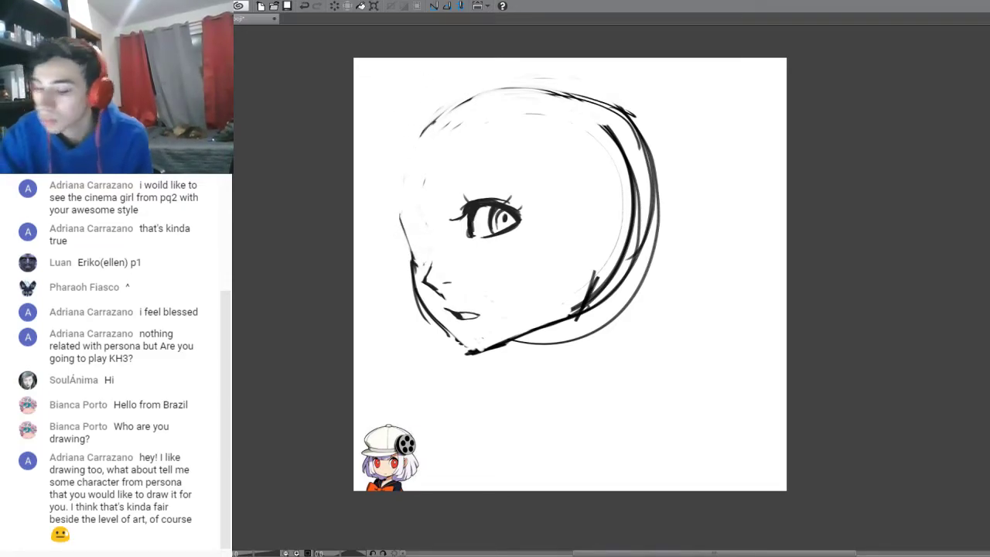
pyautogui.moveTo(421, 135)
pyautogui.mouseDown()
pyautogui.moveTo(397, 219)
pyautogui.moveTo(418, 297)
pyautogui.moveTo(467, 354)
pyautogui.mouseUp()
# - Redraw the far eye against the face contour with lid and iris, and trim its inner edge
pyautogui.moveTo(405, 228)
pyautogui.mouseDown()
pyautogui.moveTo(419, 264)
pyautogui.moveTo(404, 223)
pyautogui.moveTo(397, 243)
pyautogui.moveTo(428, 227)
pyautogui.moveTo(426, 260)
pyautogui.mouseUp()
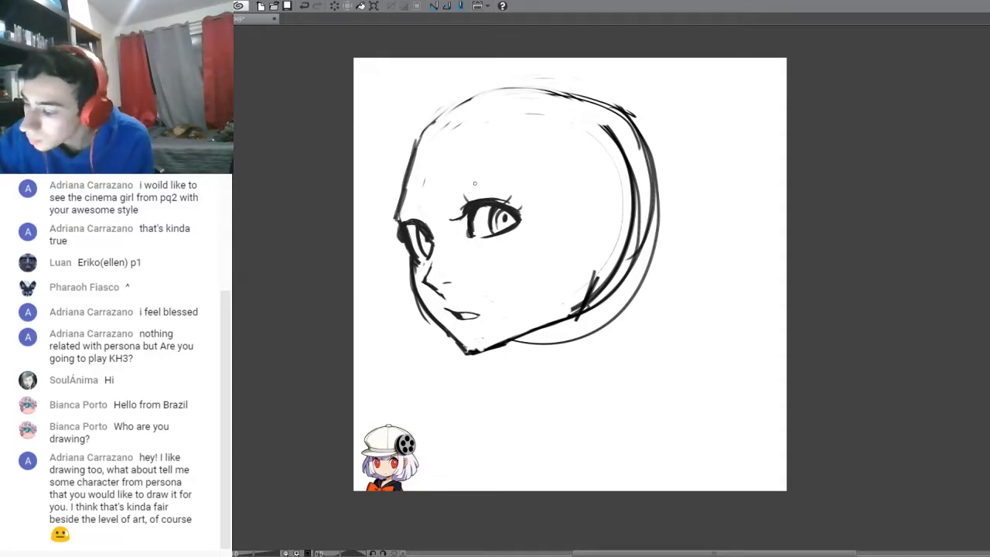
pyautogui.moveTo(415, 256); pyautogui.dragTo(432, 250)
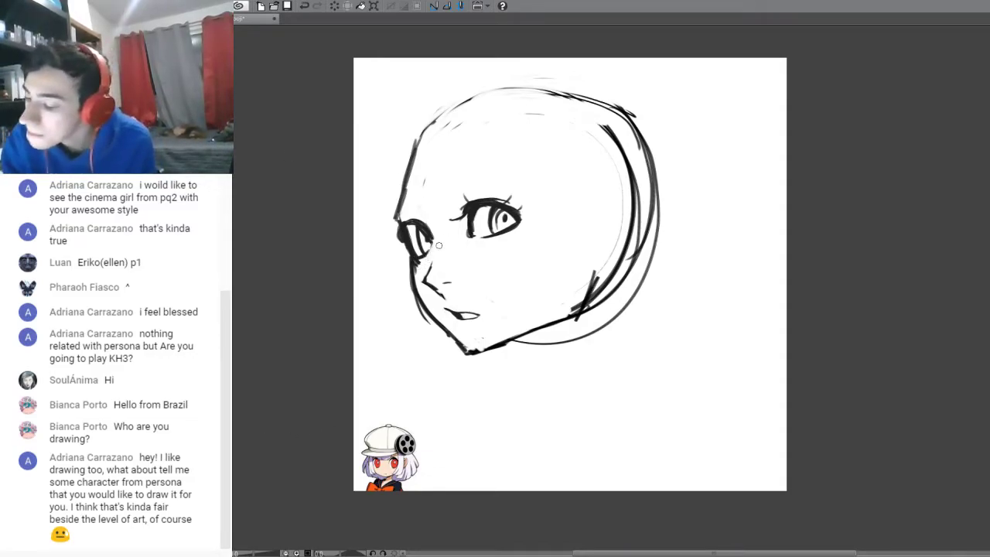
pyautogui.moveTo(421, 230)
pyautogui.mouseDown()
pyautogui.moveTo(428, 248)
pyautogui.moveTo(430, 235)
pyautogui.mouseUp()
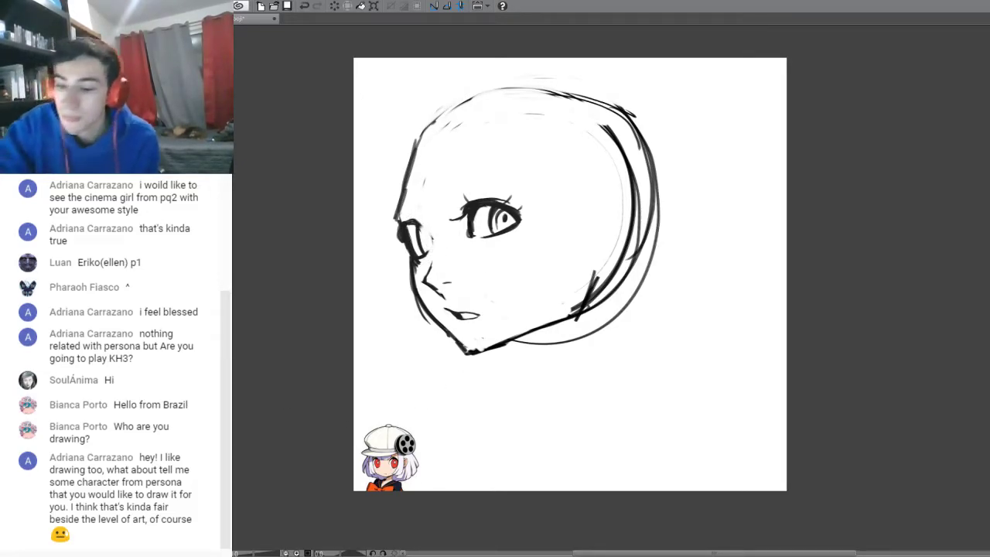
# - Mirror the canvas view and finish the far eye with an extended upper lid, iris detail, pupil and crease
pyautogui.moveTo(411, 221); pyautogui.dragTo(428, 228)
pyautogui.press('h')
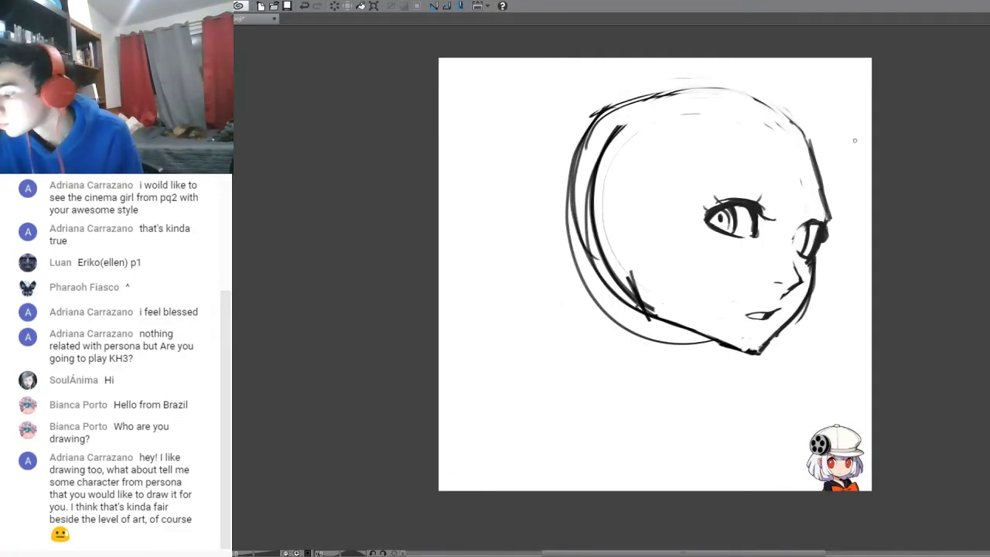
pyautogui.moveTo(808, 225); pyautogui.dragTo(795, 249)
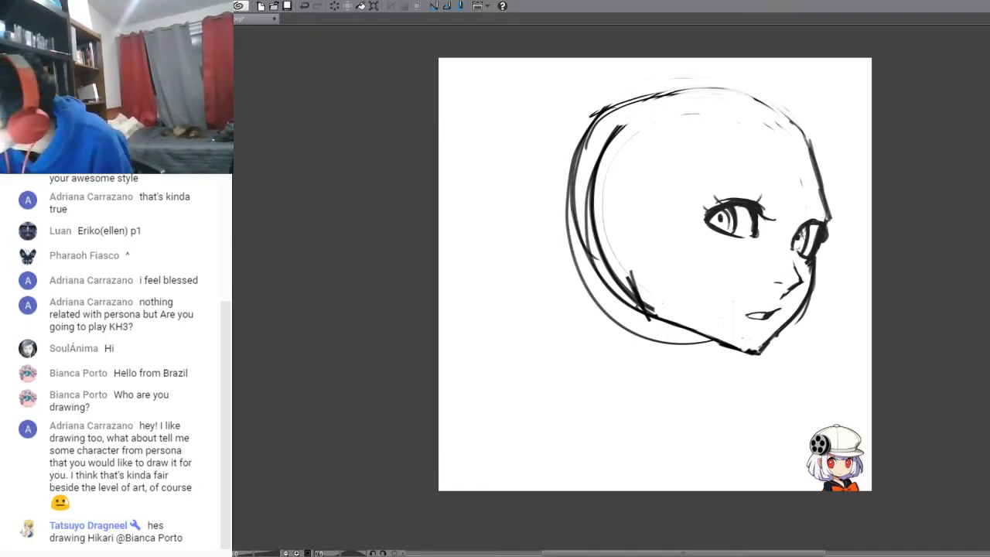
pyautogui.moveTo(819, 217)
pyautogui.mouseDown()
pyautogui.moveTo(795, 234)
pyautogui.moveTo(800, 223)
pyautogui.mouseUp()
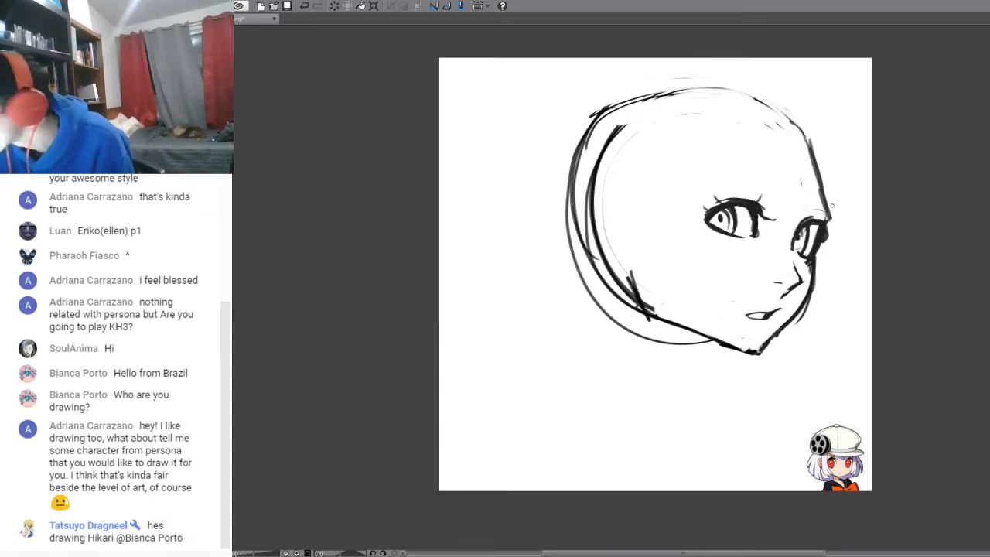
# - Draw a thin eyebrow above the near eye, and touch up the mouth corner and the near eye's outer edge
pyautogui.moveTo(725, 187); pyautogui.dragTo(778, 197)
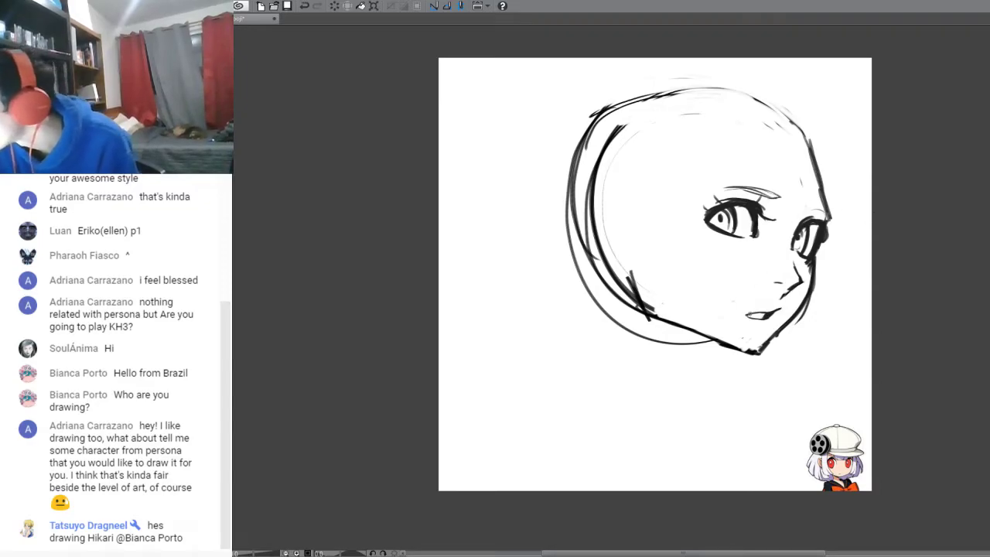
pyautogui.moveTo(744, 314); pyautogui.dragTo(749, 314)
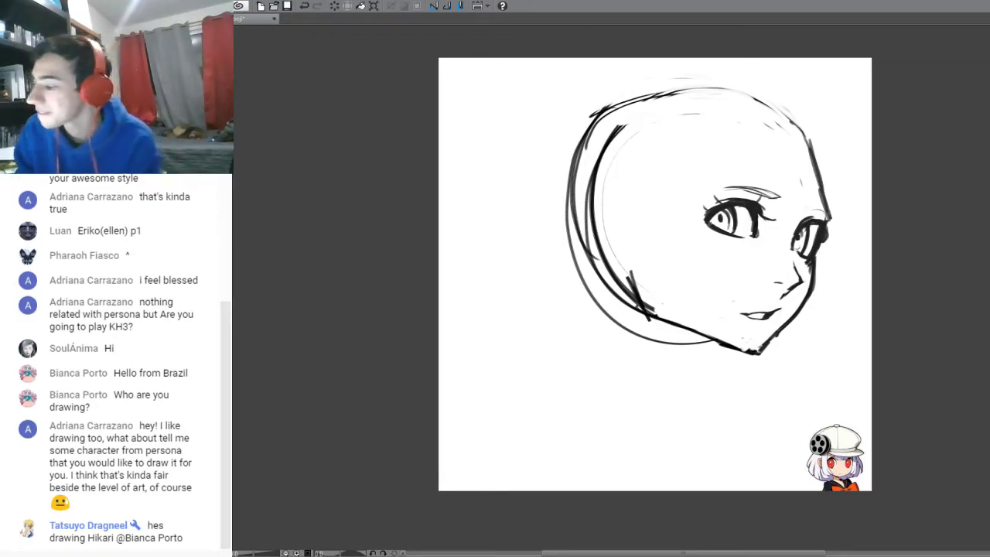
pyautogui.moveTo(709, 218); pyautogui.dragTo(724, 231)
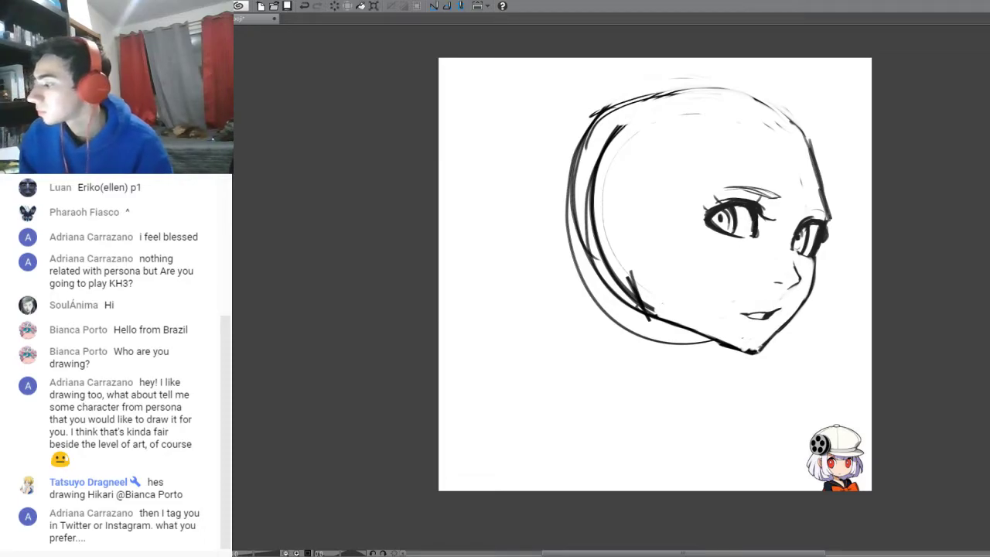
# - Paste the portrait of the pale-haired character, move it over the face sketch, and flip the view back
pyautogui.hotkey('ctrl', 'v')
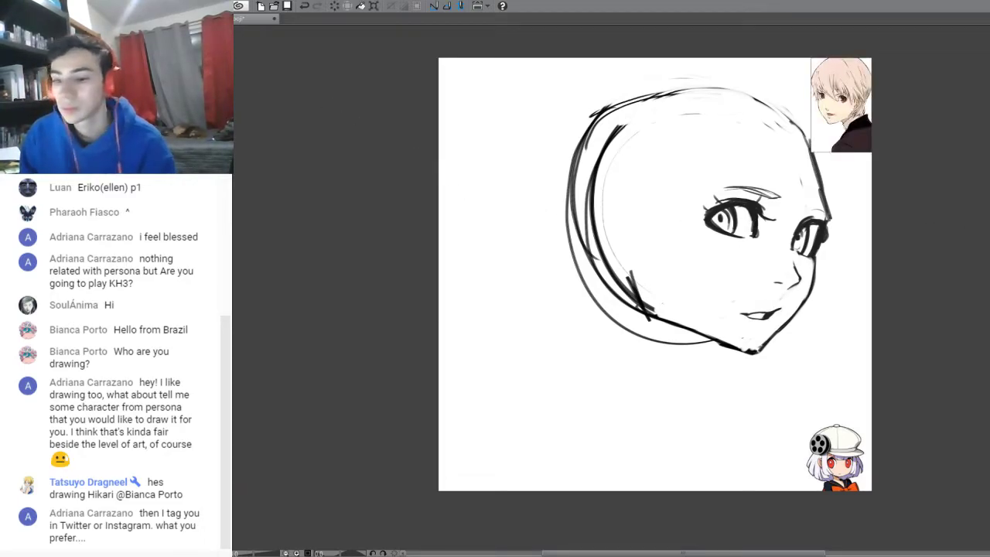
pyautogui.moveTo(846, 112); pyautogui.dragTo(715, 251)
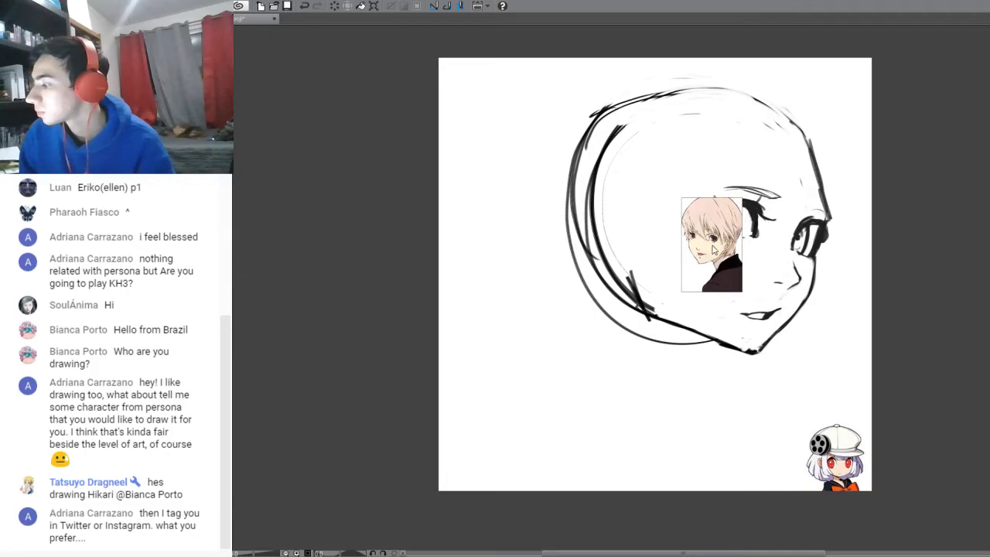
pyautogui.press('v')
pyautogui.hotkey('ctrl', 'shift', 'v')
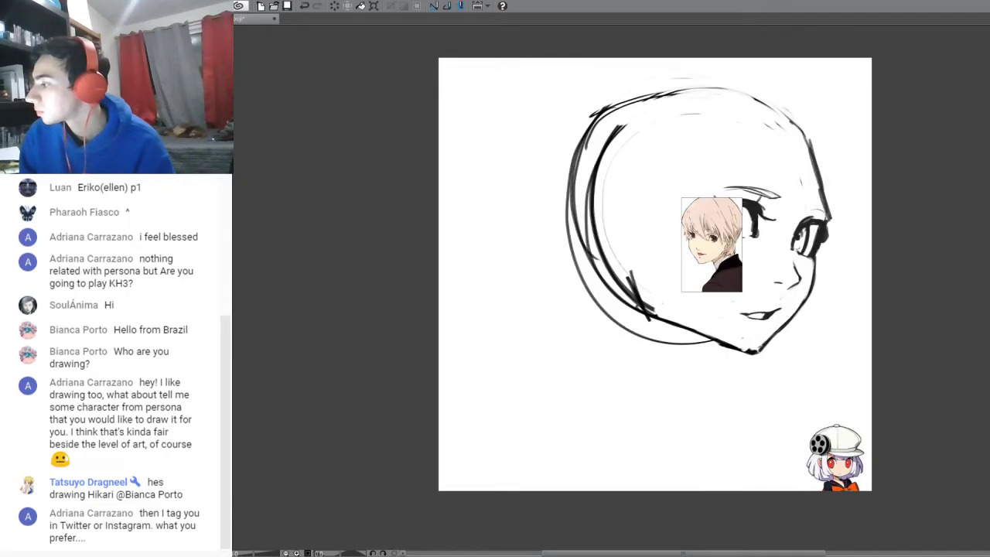
pyautogui.hotkey('ctrl', 'shift', 'h')
pyautogui.moveTo(526, 259); pyautogui.dragTo(587, 292)
# - Enlarge the pasted portrait with a transform to nearly the full canvas height, and shift it slightly left
pyautogui.hotkey('ctrl', 't')
pyautogui.moveTo(606, 231); pyautogui.dragTo(799, 79)
pyautogui.moveTo(654, 147); pyautogui.dragTo(547, 178)
pyautogui.moveTo(548, 280); pyautogui.dragTo(546, 325)
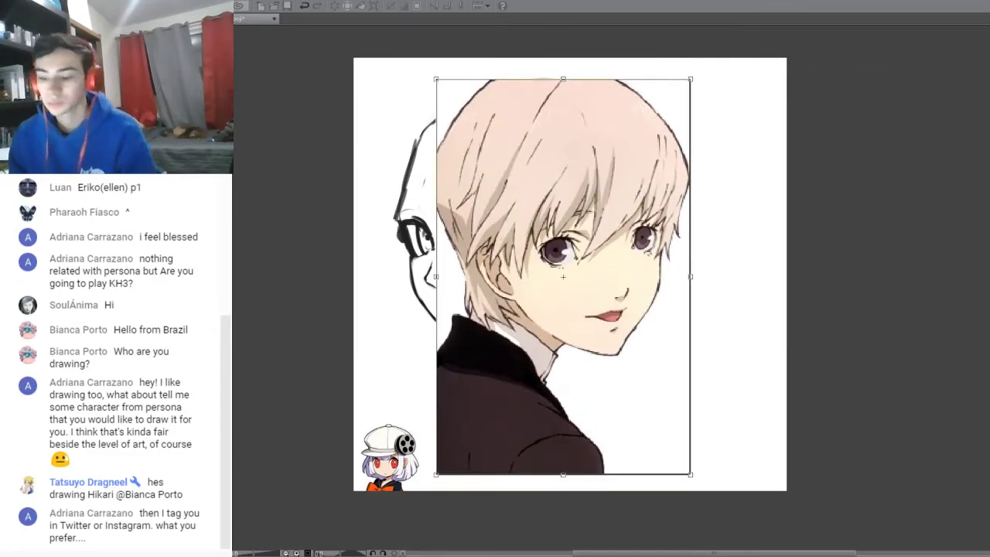
pyautogui.press('Return')
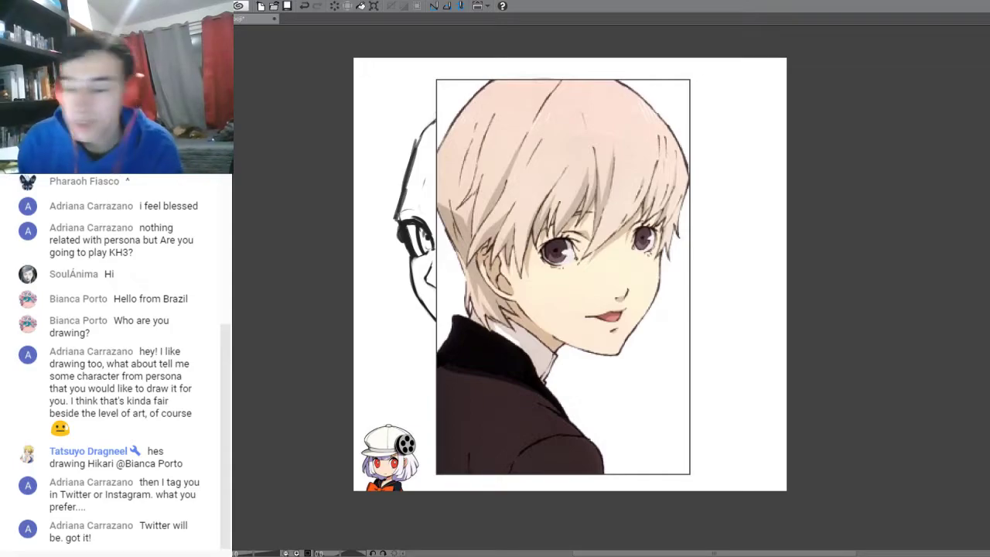
pyautogui.moveTo(572, 284); pyautogui.dragTo(539, 280)
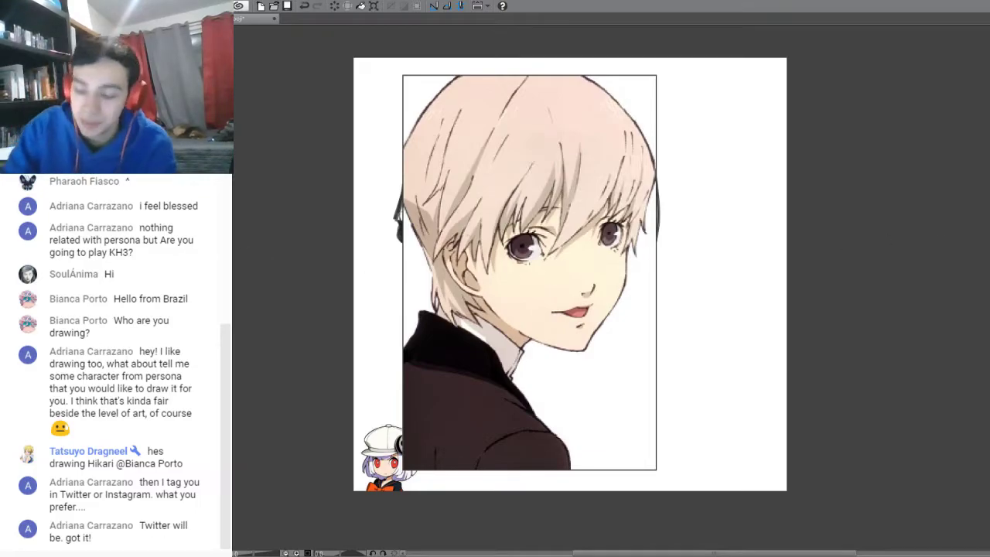
# - Handwrite "Jun" from Persona in the blank area beside the portrait
pyautogui.moveTo(665, 139)
pyautogui.mouseDown()
pyautogui.moveTo(703, 132)
pyautogui.moveTo(673, 163)
pyautogui.moveTo(739, 154)
pyautogui.moveTo(663, 136)
pyautogui.mouseUp()
pyautogui.moveTo(748, 121); pyautogui.dragTo(749, 127)
pyautogui.moveTo(754, 120); pyautogui.dragTo(755, 126)
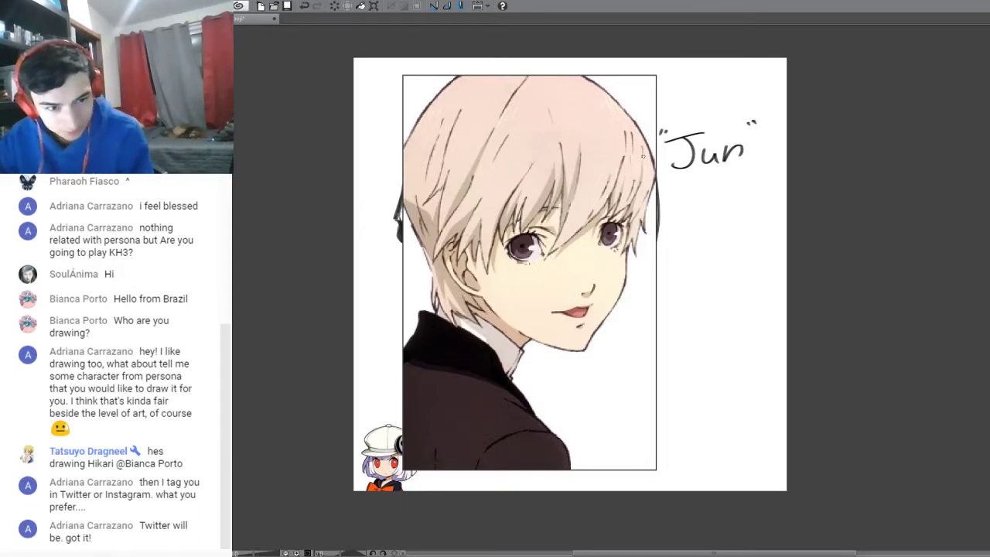
pyautogui.moveTo(670, 232)
pyautogui.mouseDown()
pyautogui.moveTo(679, 198)
pyautogui.moveTo(677, 212)
pyautogui.mouseUp()
pyautogui.moveTo(683, 226); pyautogui.dragTo(695, 218)
pyautogui.moveTo(702, 226)
pyautogui.mouseDown()
pyautogui.moveTo(710, 217)
pyautogui.moveTo(718, 224)
pyautogui.mouseUp()
pyautogui.moveTo(663, 263)
pyautogui.mouseDown()
pyautogui.moveTo(665, 291)
pyautogui.moveTo(663, 277)
pyautogui.moveTo(697, 288)
pyautogui.moveTo(710, 266)
pyautogui.moveTo(710, 278)
pyautogui.moveTo(731, 260)
pyautogui.moveTo(761, 271)
pyautogui.mouseUp()
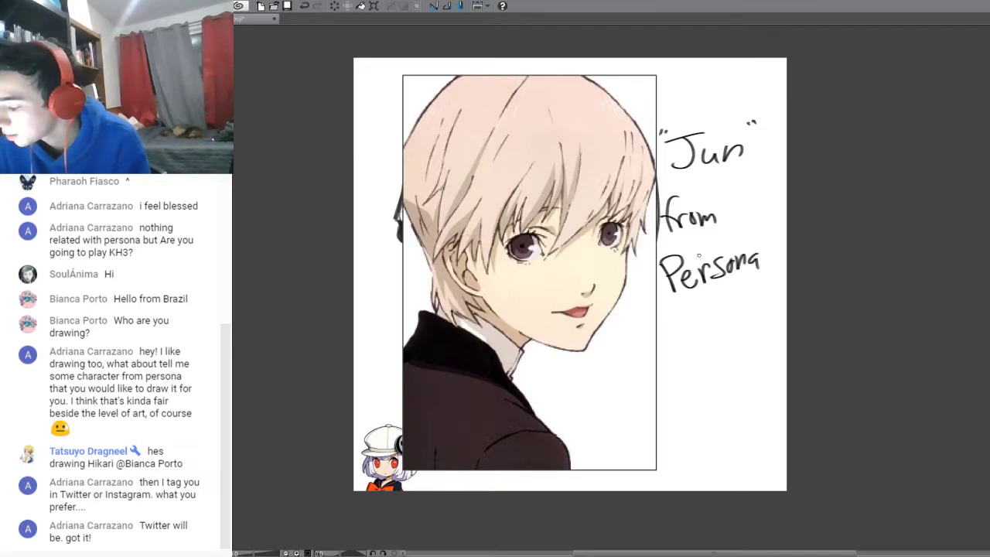
# - Handwrite Trinity Soul below the note, and clear the portrait and handwriting from view
pyautogui.moveTo(664, 324)
pyautogui.mouseDown()
pyautogui.moveTo(675, 344)
pyautogui.moveTo(679, 321)
pyautogui.mouseUp()
pyautogui.moveTo(670, 323)
pyautogui.mouseDown()
pyautogui.moveTo(670, 347)
pyautogui.moveTo(692, 326)
pyautogui.moveTo(689, 345)
pyautogui.mouseUp()
pyautogui.moveTo(693, 320); pyautogui.dragTo(719, 330)
pyautogui.moveTo(730, 300); pyautogui.dragTo(727, 327)
pyautogui.moveTo(723, 314)
pyautogui.mouseDown()
pyautogui.moveTo(744, 313)
pyautogui.moveTo(744, 330)
pyautogui.mouseUp()
pyautogui.moveTo(747, 312); pyautogui.dragTo(752, 328)
pyautogui.moveTo(760, 310); pyautogui.dragTo(748, 340)
pyautogui.moveTo(677, 371); pyautogui.dragTo(669, 404)
pyautogui.moveTo(695, 383)
pyautogui.mouseDown()
pyautogui.moveTo(692, 395)
pyautogui.moveTo(701, 388)
pyautogui.mouseUp()
pyautogui.moveTo(705, 382)
pyautogui.mouseDown()
pyautogui.moveTo(707, 394)
pyautogui.moveTo(719, 390)
pyautogui.mouseUp()
pyautogui.moveTo(732, 357); pyautogui.dragTo(732, 400)
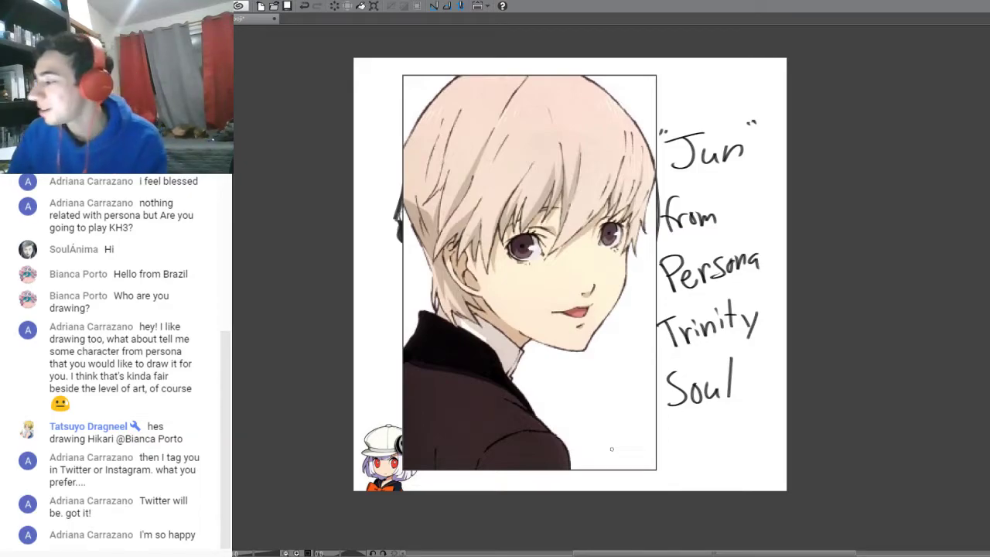
pyautogui.click(989, 271)
pyautogui.click(989, 271)
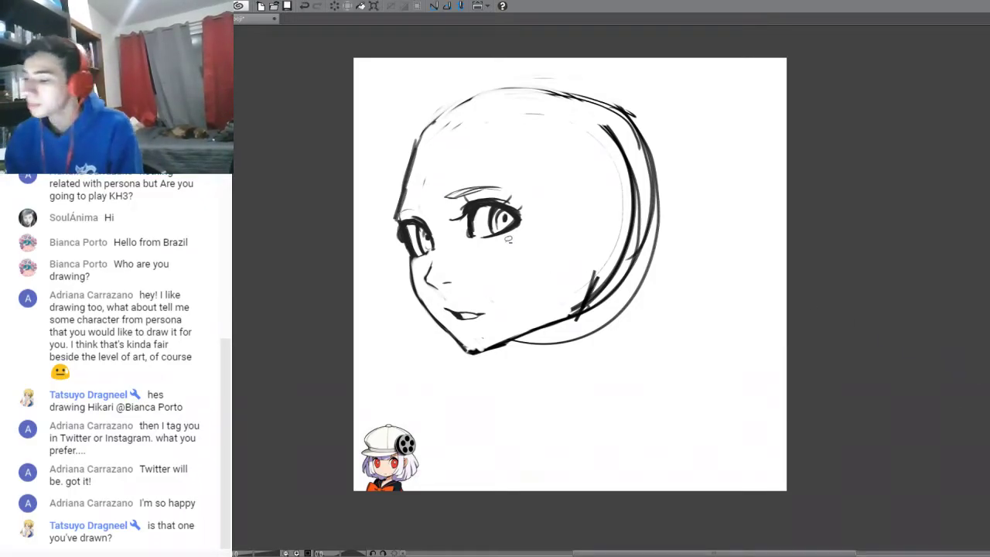
# - Lasso the near eye with its eyebrow, shift it slightly toward the back of the head with a transform, and deselect it
pyautogui.moveTo(492, 157)
pyautogui.mouseDown()
pyautogui.moveTo(466, 259)
pyautogui.moveTo(546, 182)
pyautogui.mouseUp()
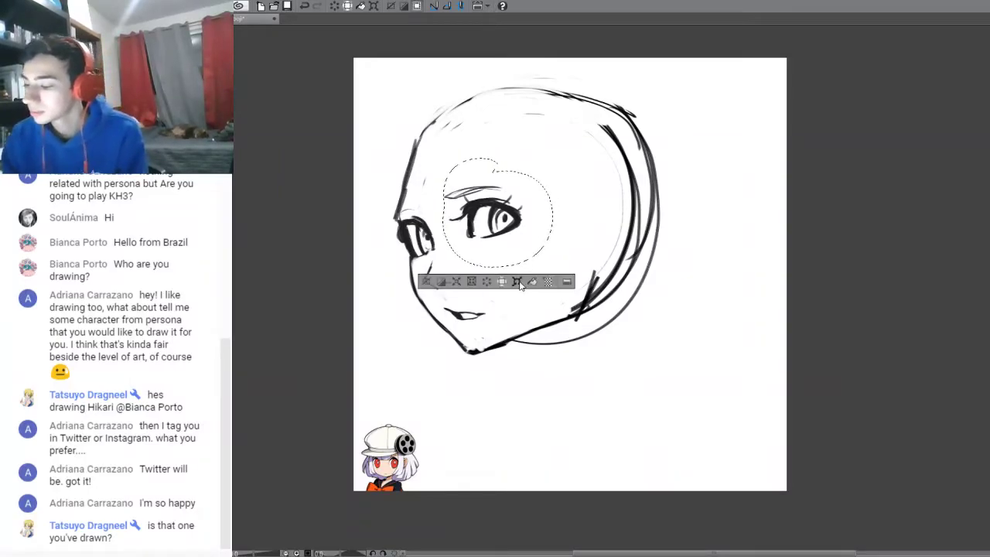
pyautogui.click(516, 283)
pyautogui.moveTo(532, 245); pyautogui.dragTo(534, 244)
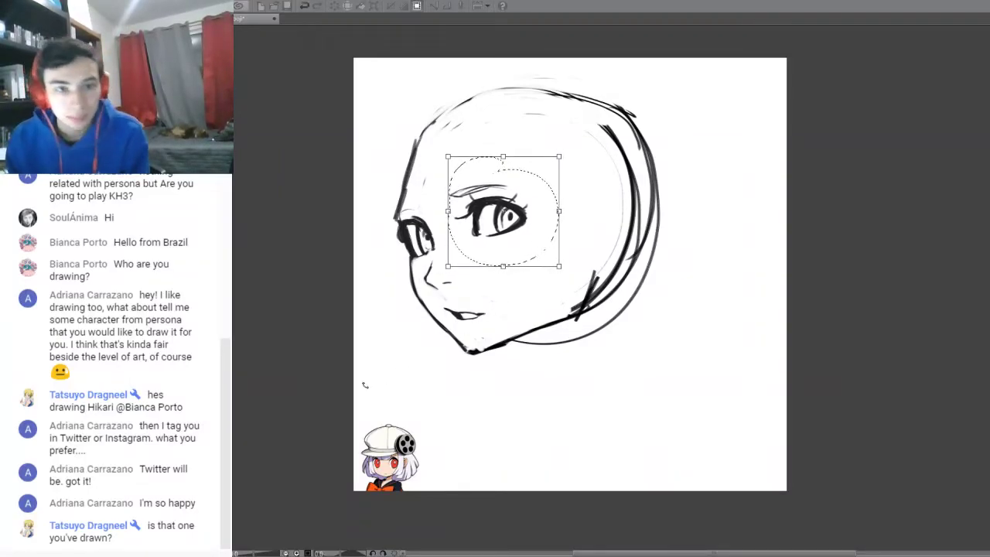
pyautogui.press('Return')
pyautogui.hotkey('ctrl', 'd')
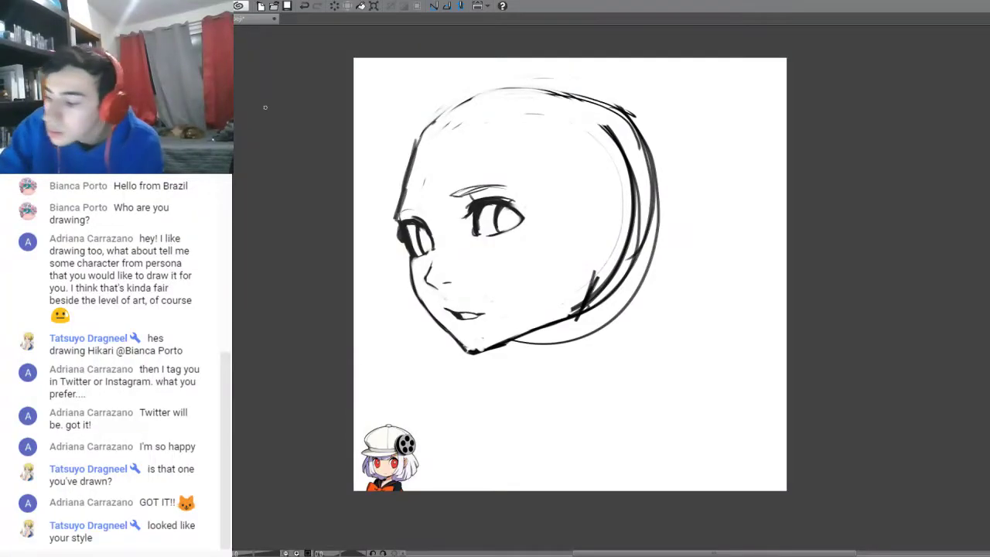
# - Try drawing hollow ring pupils with inner iris lines in both eyes
pyautogui.moveTo(508, 218); pyautogui.dragTo(510, 216)
pyautogui.moveTo(425, 233); pyautogui.dragTo(430, 242)
pyautogui.moveTo(509, 218); pyautogui.dragTo(510, 218)
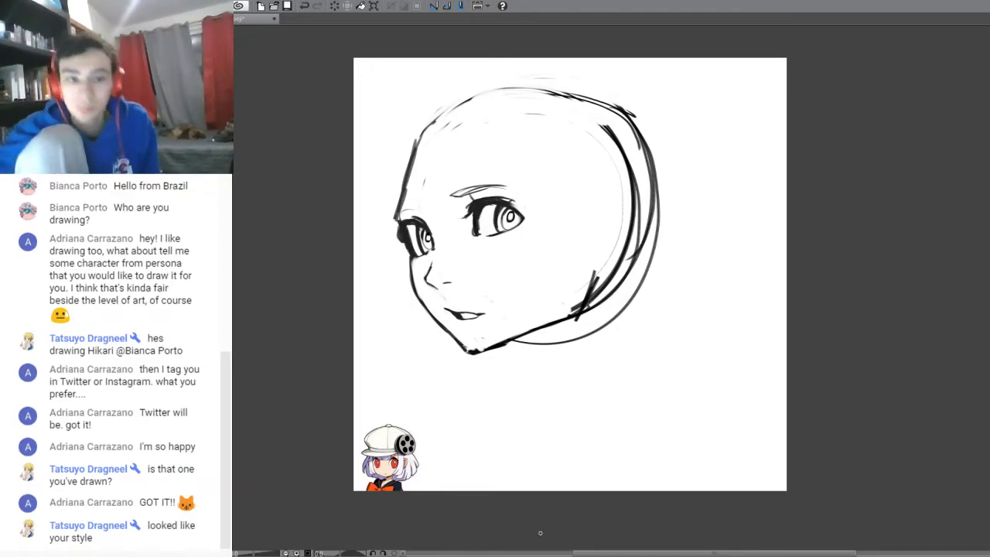
# - Undo the ring-shaped pupil strokes in both eyes
pyautogui.click(302, 7)
pyautogui.click(302, 8)
pyautogui.click(301, 8)
pyautogui.click(302, 8)
pyautogui.click(302, 9)
pyautogui.click(302, 8)
pyautogui.click(302, 9)
pyautogui.click(302, 8)
pyautogui.click(302, 9)
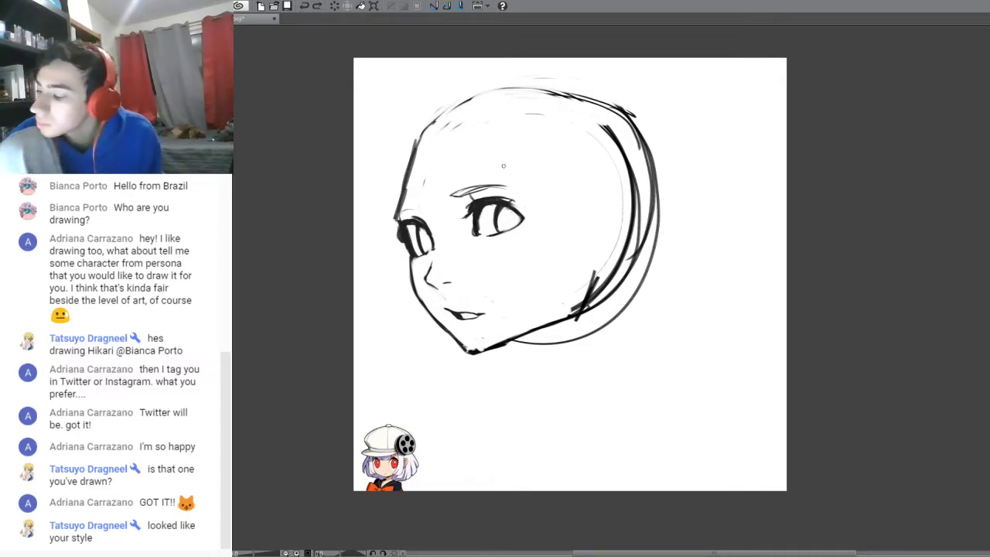
# - Draw small solid pupils in both eyes
pyautogui.moveTo(508, 217); pyautogui.dragTo(509, 219)
pyautogui.moveTo(427, 235); pyautogui.dragTo(428, 239)
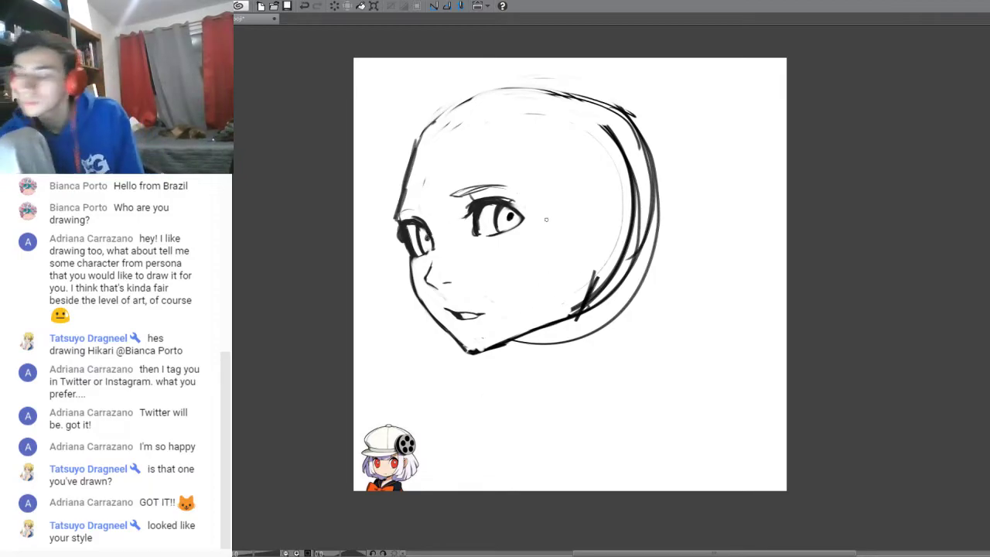
# - Try a heavier outline and lower lashes on the near eye, and undo those strokes
pyautogui.moveTo(505, 202)
pyautogui.mouseDown()
pyautogui.moveTo(521, 217)
pyautogui.moveTo(492, 237)
pyautogui.moveTo(499, 246)
pyautogui.moveTo(516, 237)
pyautogui.mouseUp()
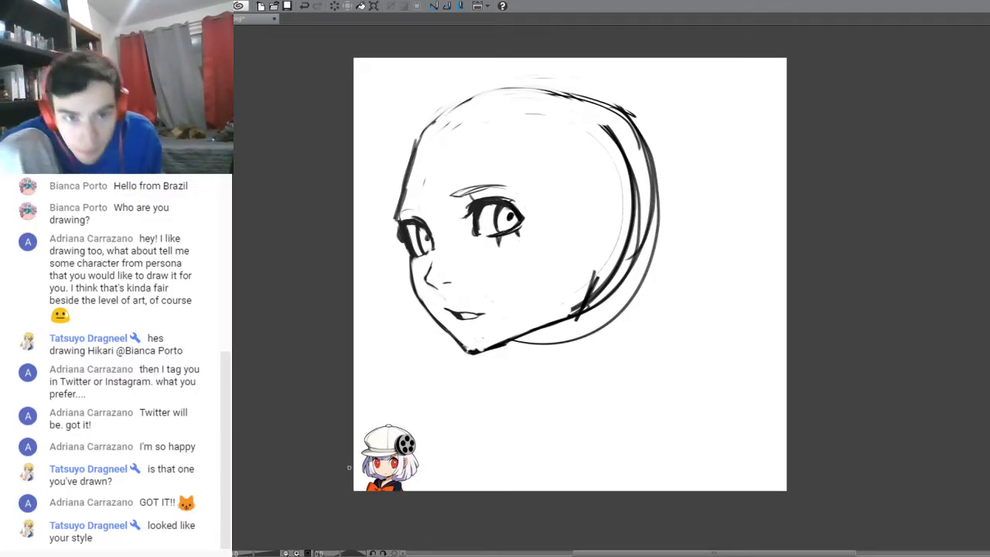
pyautogui.click(303, 6)
pyautogui.click(303, 6)
pyautogui.click(303, 6)
pyautogui.click(303, 7)
pyautogui.click(304, 7)
pyautogui.click(303, 6)
pyautogui.click(303, 6)
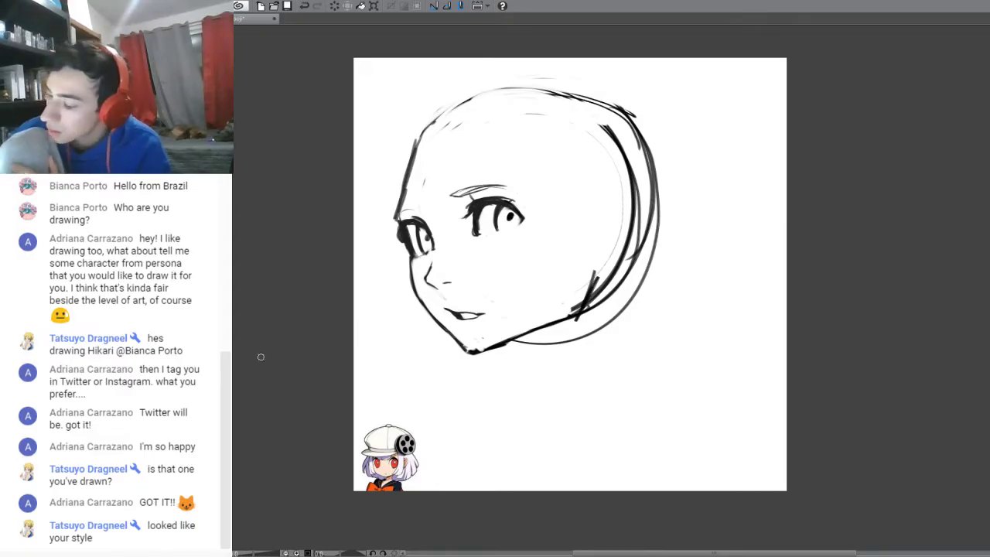
# - Redraw the near eye's lower lid, and detail the eyes with inner iris rings and outer lashes on the far eye
pyautogui.moveTo(481, 237)
pyautogui.mouseDown()
pyautogui.moveTo(521, 221)
pyautogui.moveTo(502, 230)
pyautogui.mouseUp()
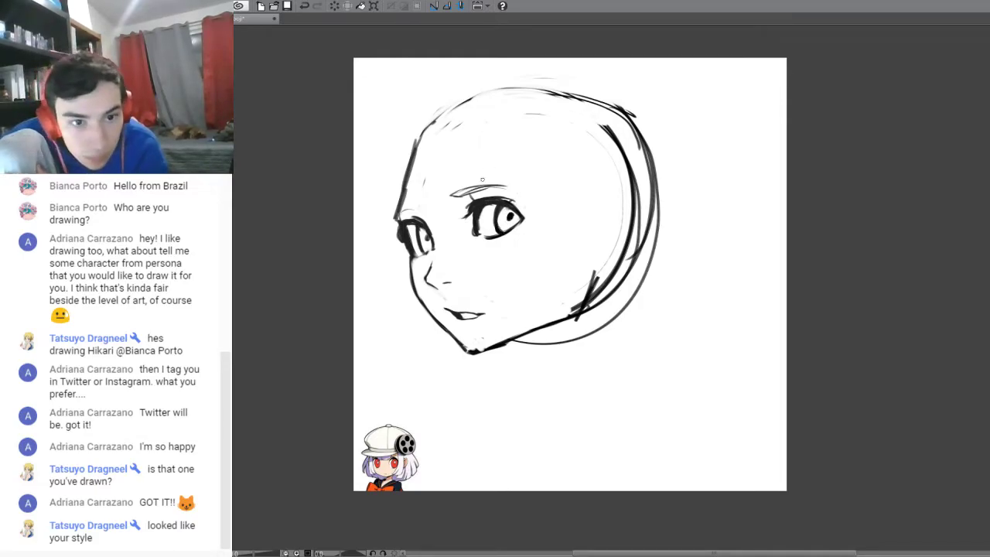
pyautogui.moveTo(507, 209); pyautogui.dragTo(505, 228)
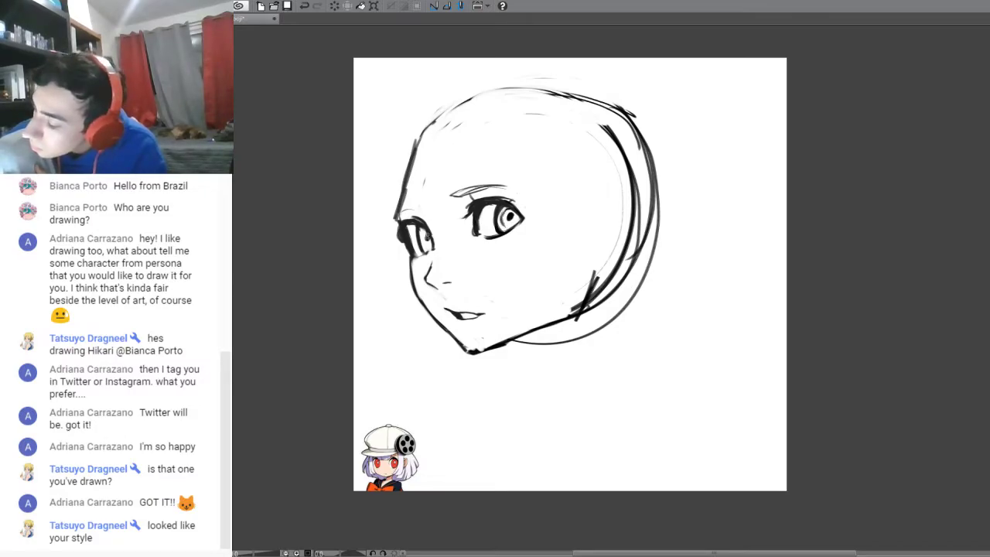
pyautogui.moveTo(418, 226)
pyautogui.mouseDown()
pyautogui.moveTo(422, 254)
pyautogui.moveTo(430, 249)
pyautogui.mouseUp()
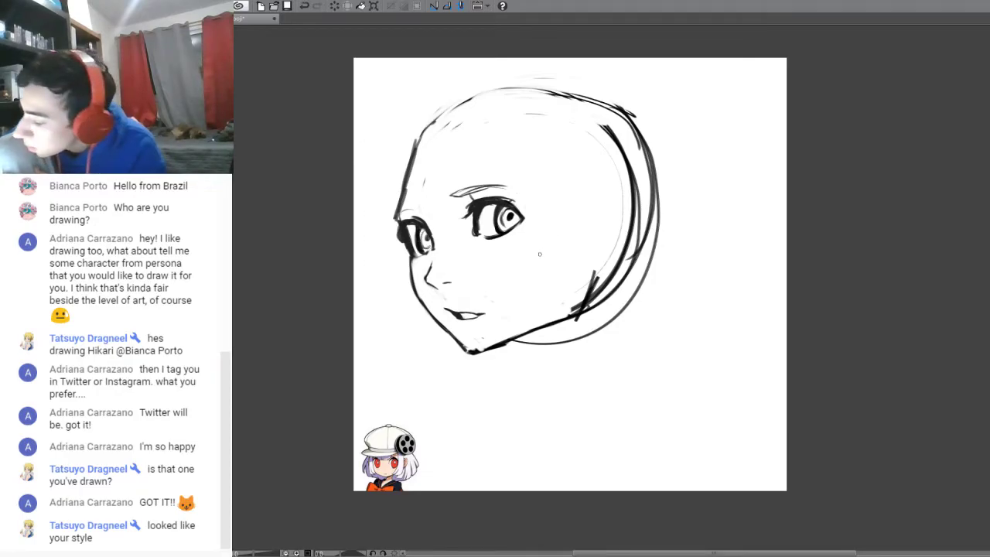
pyautogui.moveTo(395, 229); pyautogui.dragTo(390, 232)
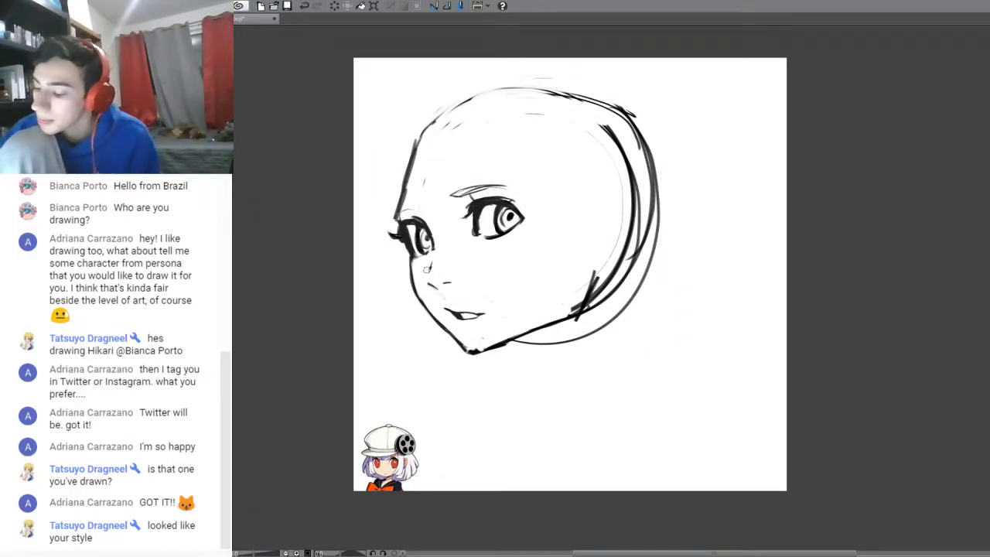
# - Redraw the nose bridge line with a heavier stroke, and thicken the near eye's upper lid at the inner corner
pyautogui.moveTo(433, 232); pyautogui.dragTo(428, 284)
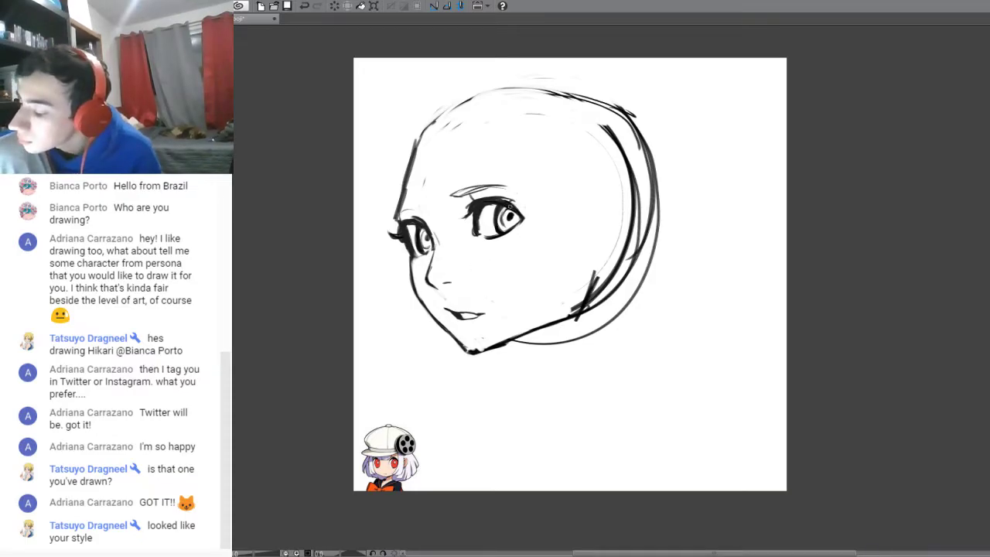
pyautogui.moveTo(484, 203); pyautogui.dragTo(474, 224)
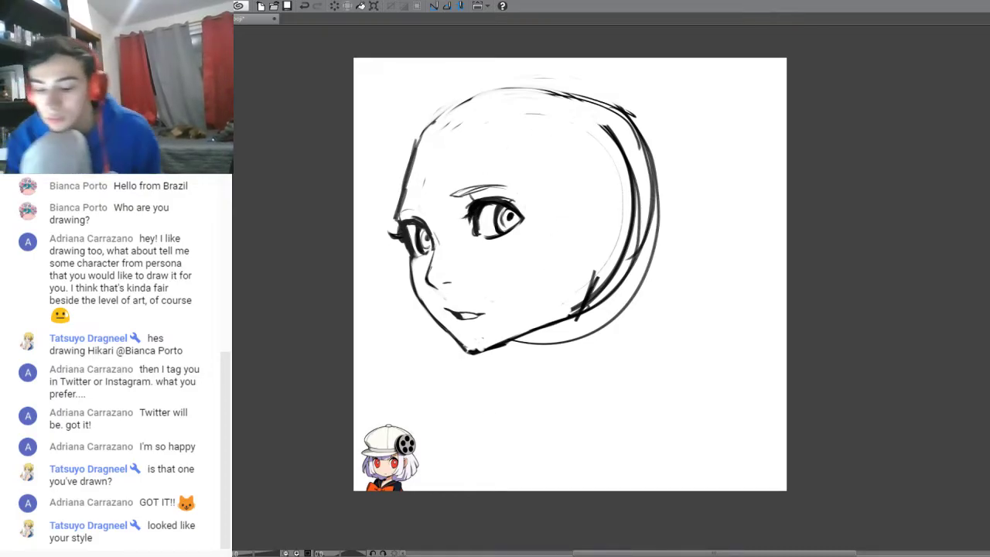
# - Try replacing the mouth with a dark open shape, and undo those strokes
pyautogui.moveTo(451, 316); pyautogui.dragTo(486, 317)
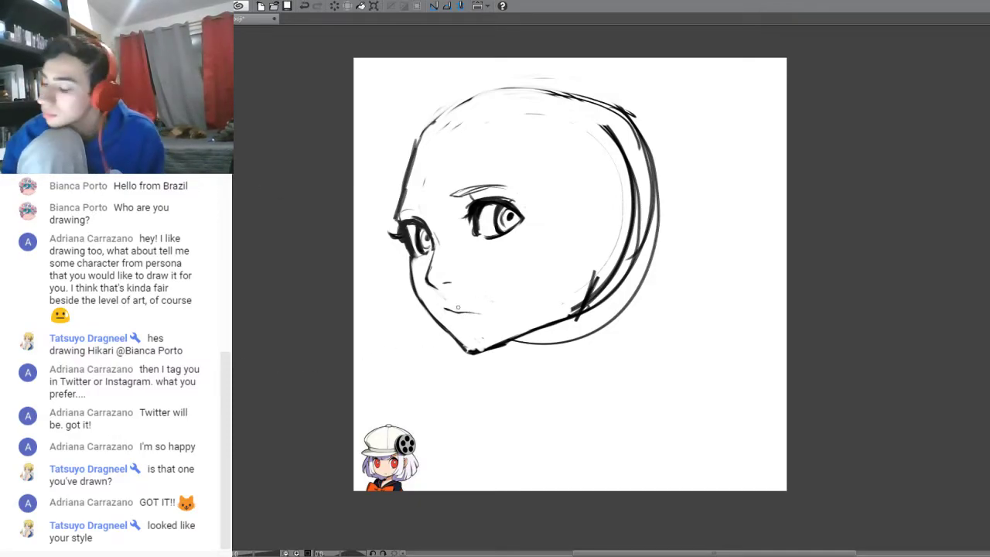
pyautogui.moveTo(446, 309); pyautogui.dragTo(467, 325)
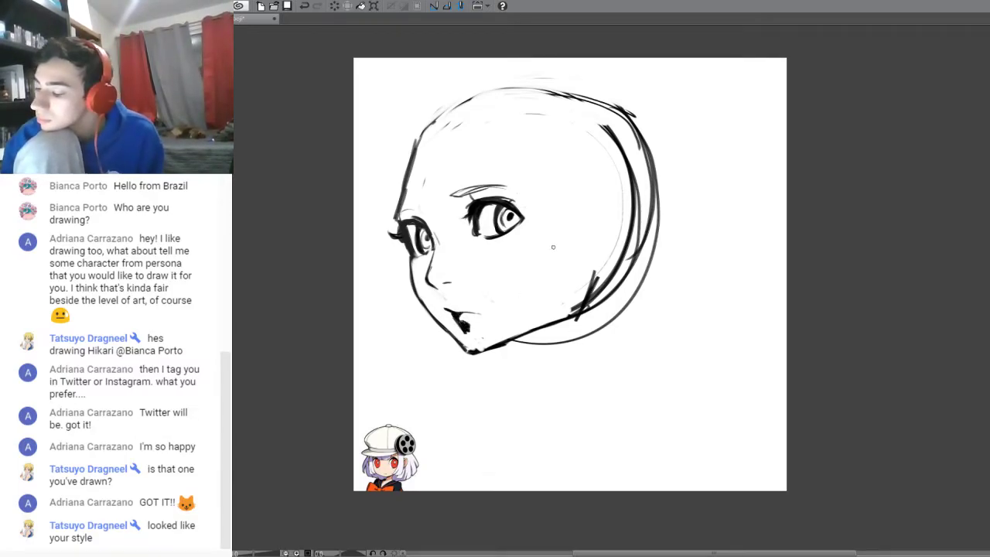
pyautogui.click(304, 7)
pyautogui.click(304, 6)
pyautogui.click(304, 6)
pyautogui.click(304, 6)
pyautogui.click(304, 6)
# - Lengthen the mouth line toward the cheek and erase the whole mouth, and redraw the nose bridge as a shorter line
pyautogui.moveTo(464, 312); pyautogui.dragTo(488, 312)
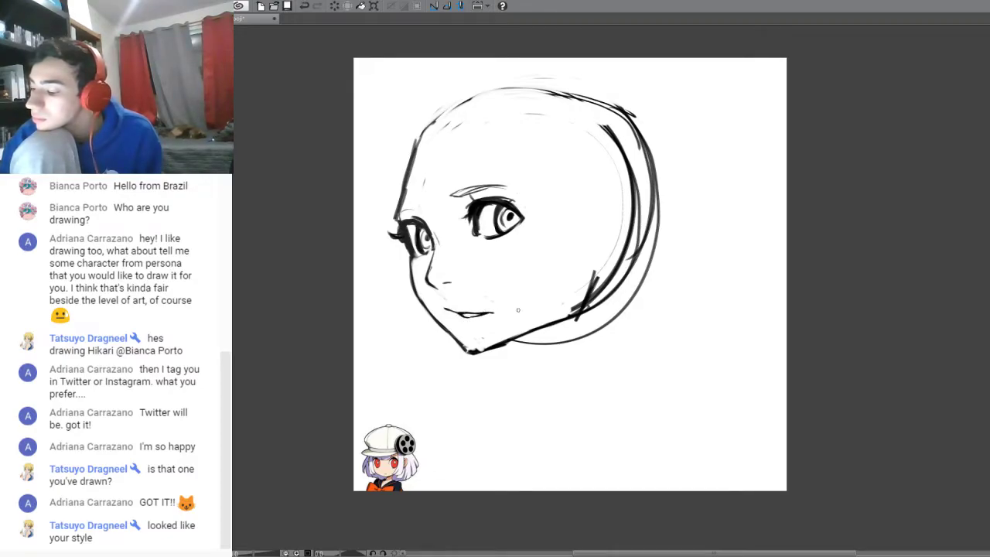
pyautogui.moveTo(469, 313)
pyautogui.mouseDown()
pyautogui.moveTo(449, 310)
pyautogui.moveTo(495, 313)
pyautogui.mouseUp()
pyautogui.moveTo(434, 249); pyautogui.dragTo(429, 264)
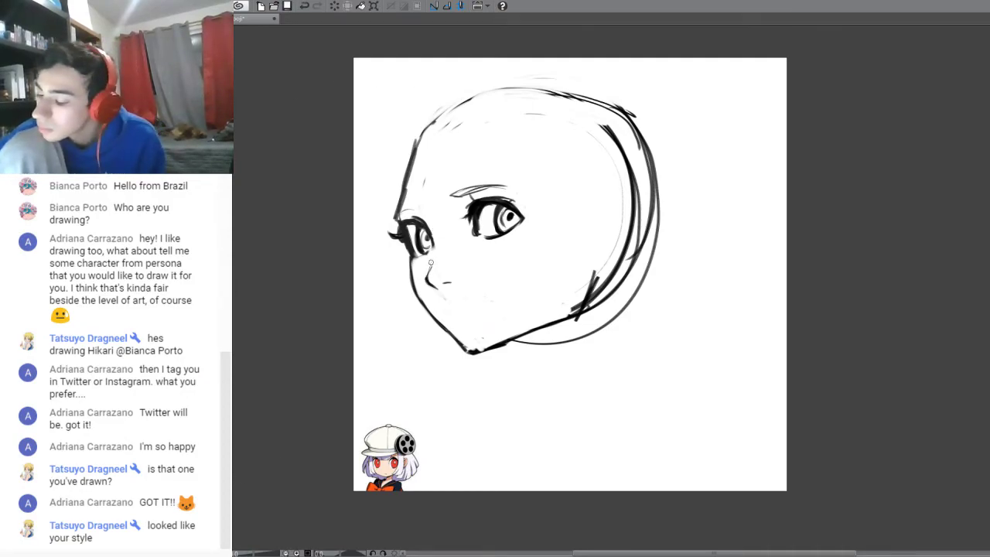
pyautogui.moveTo(430, 260); pyautogui.dragTo(426, 281)
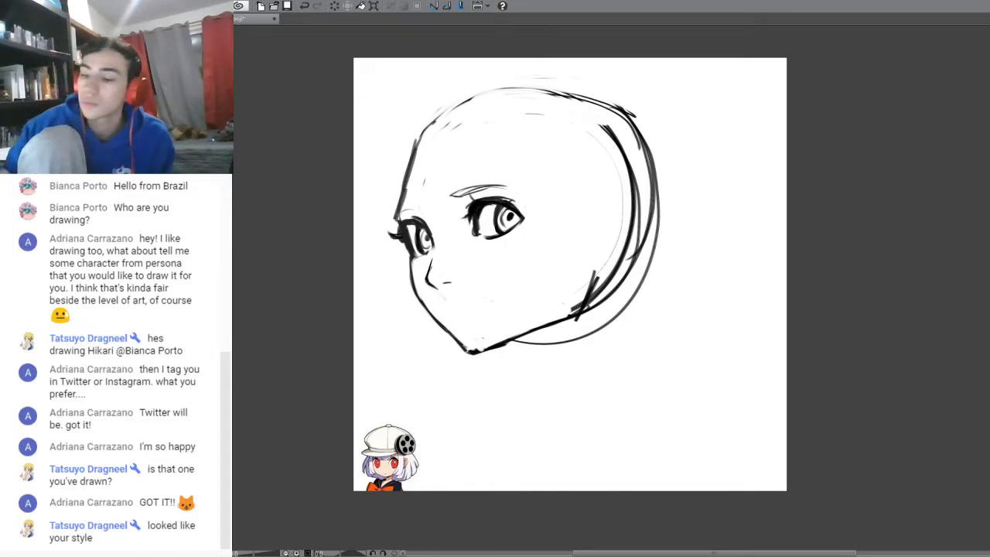
# - Add short lower lashes to both eyes, and darken the near eye's inner upper lid and the far eye's lid and iris
pyautogui.moveTo(497, 238)
pyautogui.mouseDown()
pyautogui.moveTo(500, 250)
pyautogui.moveTo(503, 233)
pyautogui.mouseUp()
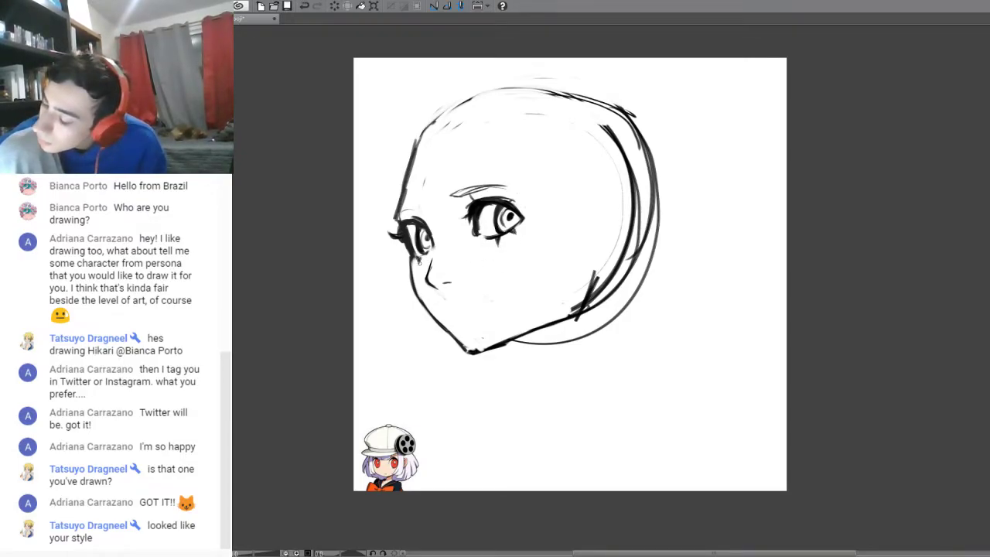
pyautogui.moveTo(427, 248); pyautogui.dragTo(414, 256)
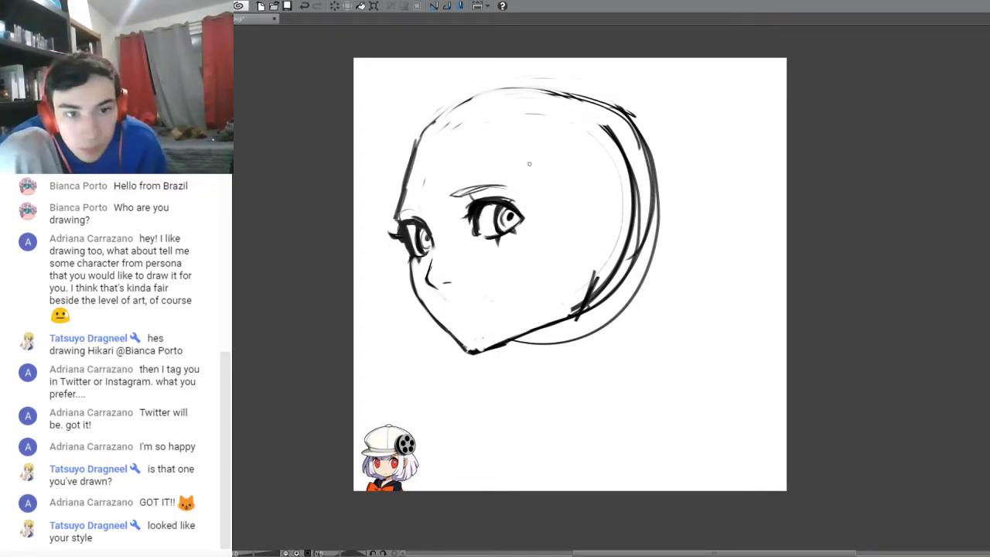
pyautogui.moveTo(480, 199)
pyautogui.mouseDown()
pyautogui.moveTo(513, 204)
pyautogui.moveTo(463, 205)
pyautogui.moveTo(486, 198)
pyautogui.mouseUp()
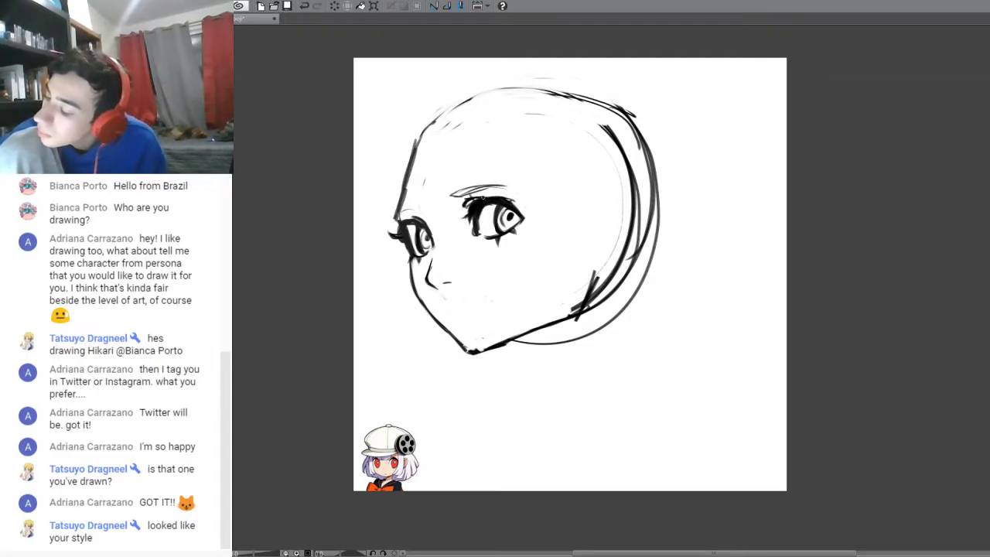
pyautogui.moveTo(403, 218); pyautogui.dragTo(421, 215)
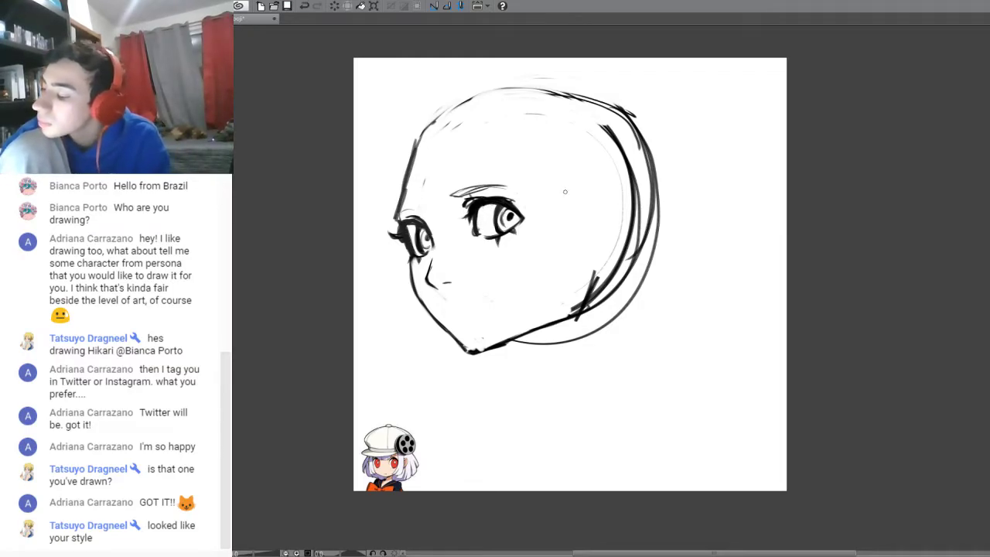
pyautogui.moveTo(408, 230); pyautogui.dragTo(418, 251)
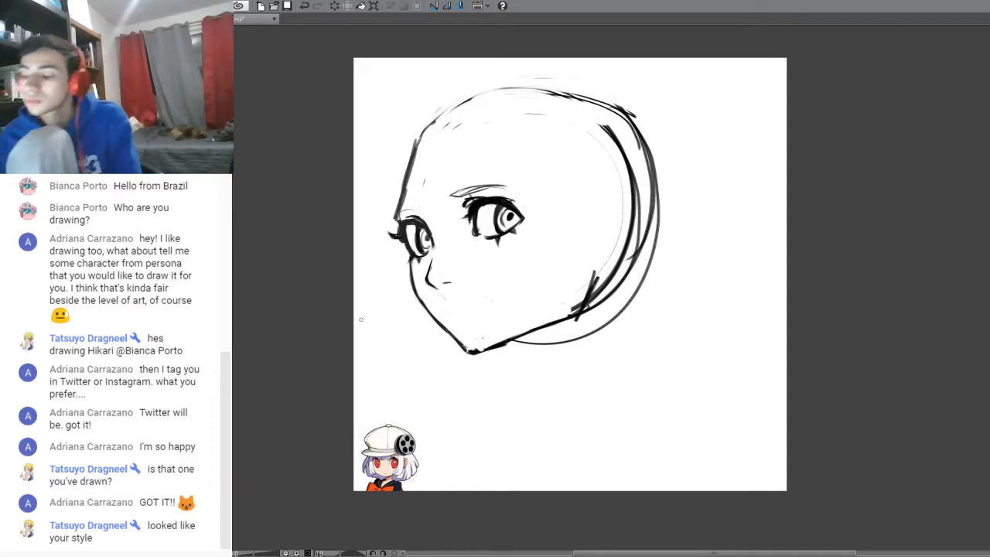
# - Check the face in mirrored view, slightly enlarge the near eye with its eyebrow, shift them up and outward, and touch up the far eye's lid
pyautogui.press('h')
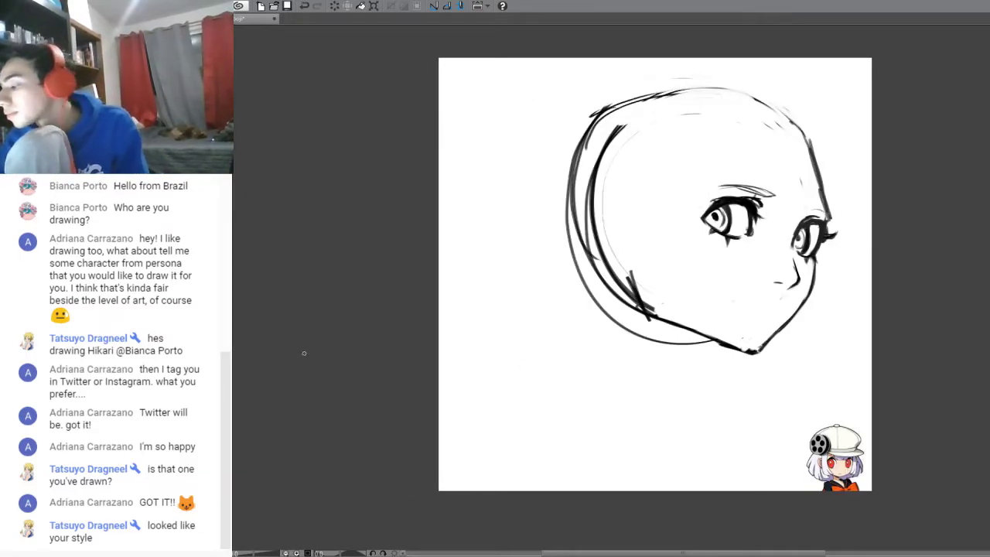
pyautogui.moveTo(781, 186)
pyautogui.mouseDown()
pyautogui.moveTo(733, 259)
pyautogui.moveTo(780, 211)
pyautogui.mouseUp()
pyautogui.click(749, 276)
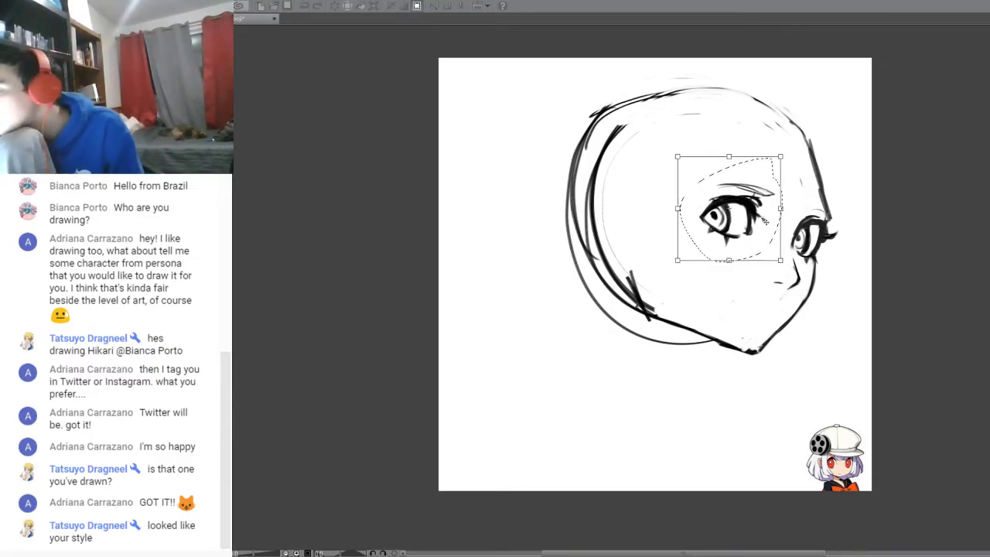
pyautogui.moveTo(755, 250); pyautogui.dragTo(762, 245)
pyautogui.moveTo(677, 259); pyautogui.dragTo(674, 262)
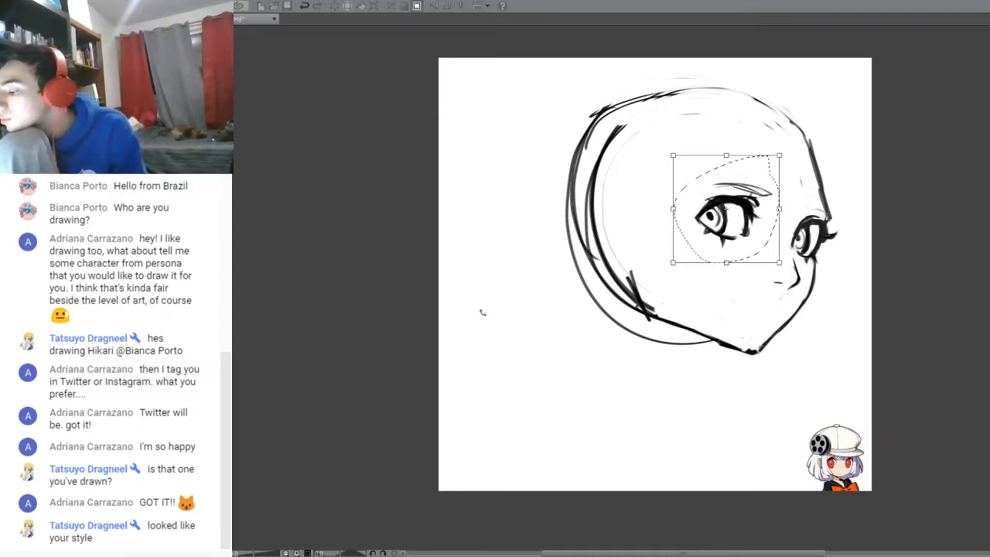
pyautogui.moveTo(745, 244); pyautogui.dragTo(744, 240)
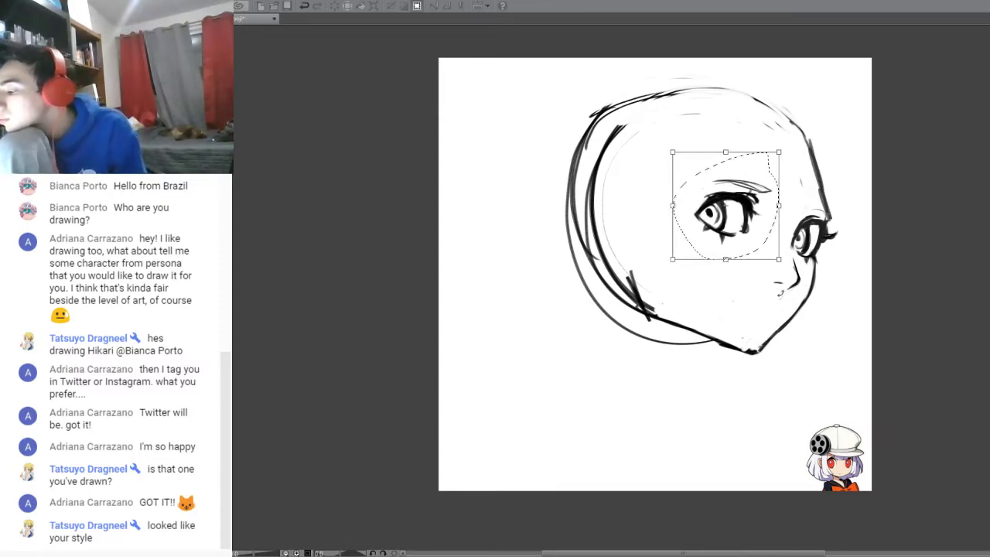
pyautogui.press('Return')
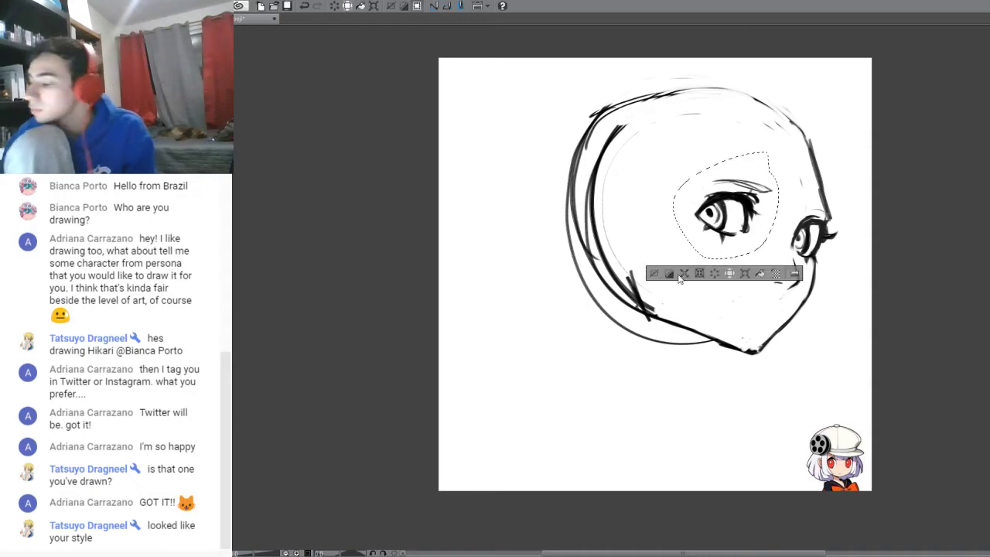
pyautogui.hotkey('ctrl', 'd')
pyautogui.press('h')
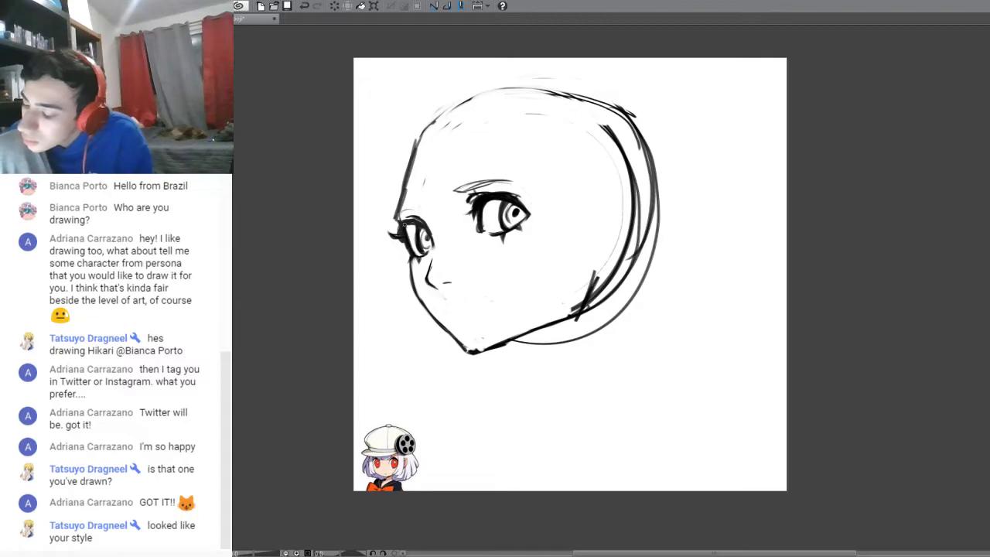
pyautogui.moveTo(409, 222)
pyautogui.mouseDown()
pyautogui.moveTo(400, 230)
pyautogui.moveTo(418, 222)
pyautogui.moveTo(406, 228)
pyautogui.mouseUp()
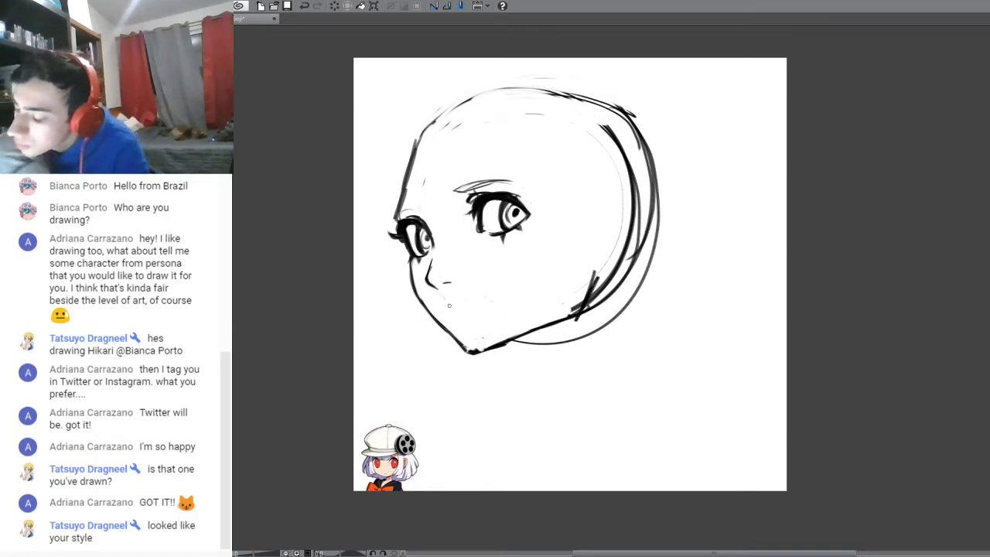
# - Try a slightly open mouth with a dark far corner below the nose, and remove those strokes
pyautogui.moveTo(440, 301)
pyautogui.mouseDown()
pyautogui.moveTo(481, 307)
pyautogui.moveTo(447, 309)
pyautogui.moveTo(456, 313)
pyautogui.mouseUp()
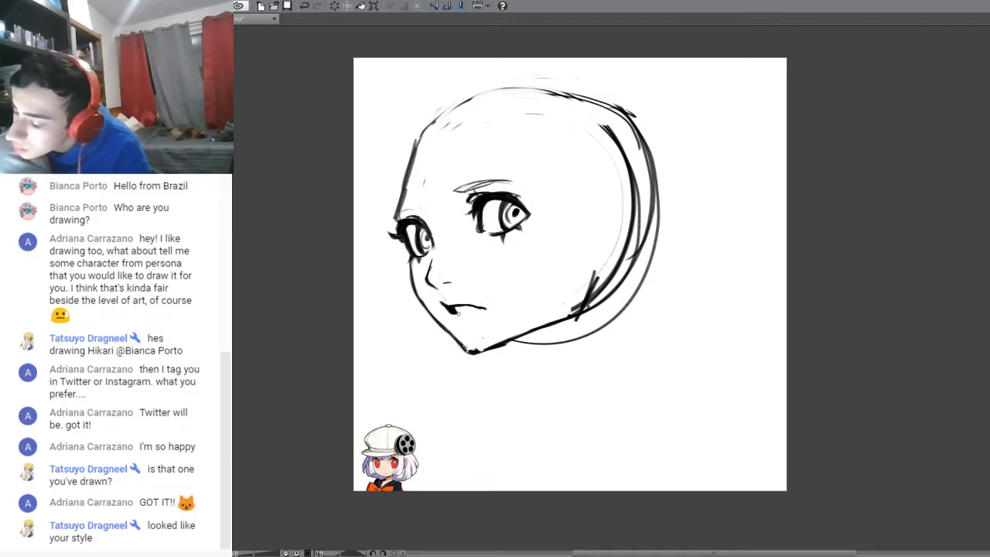
pyautogui.moveTo(453, 311); pyautogui.dragTo(485, 309)
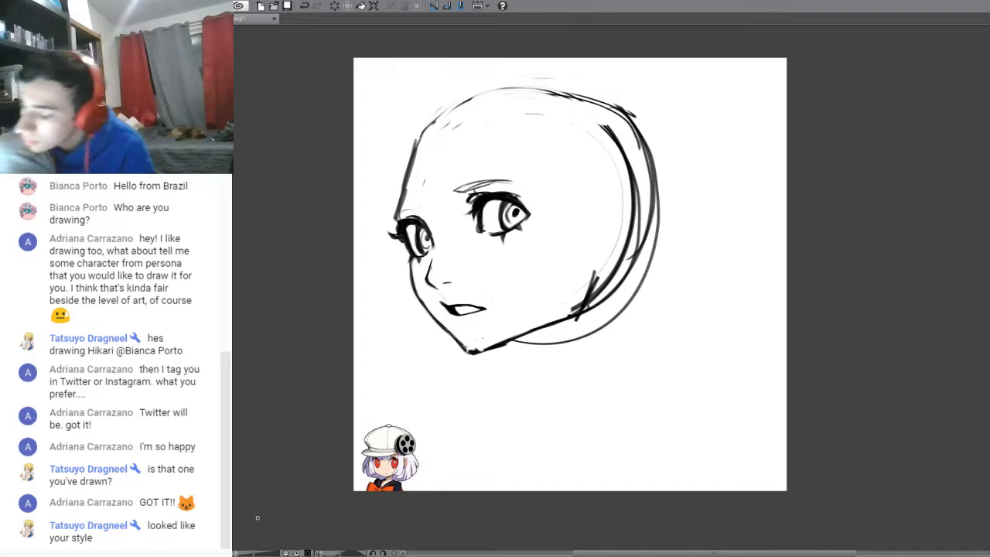
pyautogui.moveTo(443, 307)
pyautogui.mouseDown()
pyautogui.moveTo(470, 313)
pyautogui.moveTo(479, 302)
pyautogui.moveTo(485, 311)
pyautogui.mouseUp()
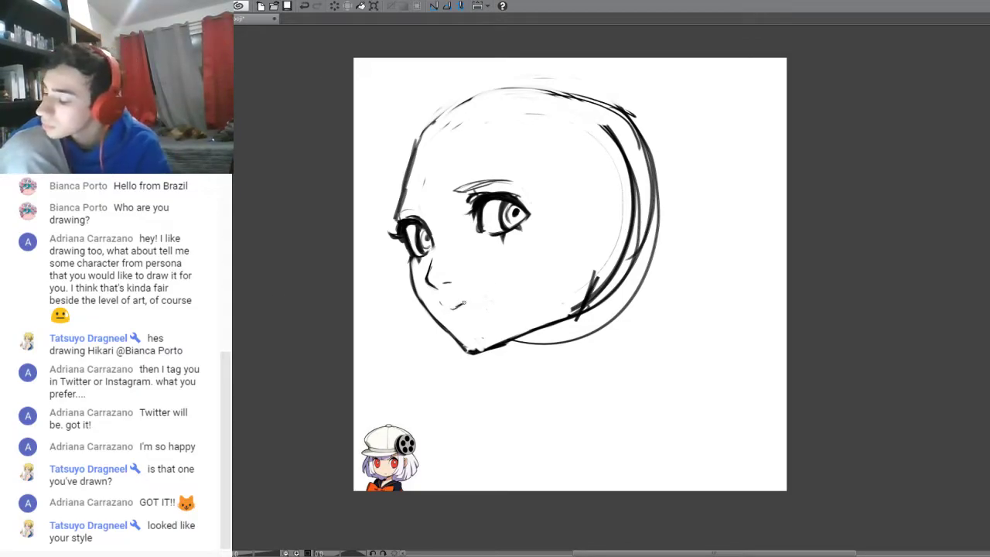
pyautogui.click(304, 6)
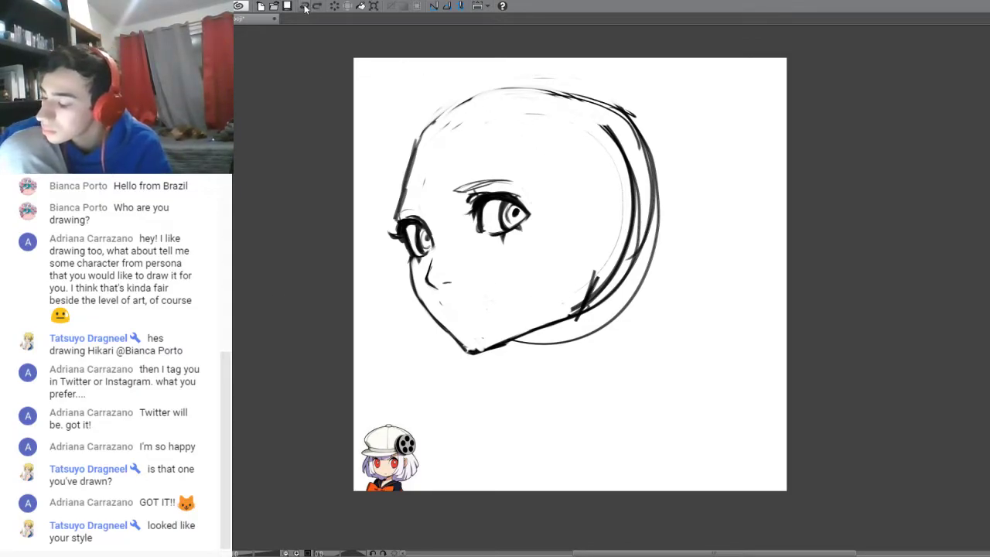
# - Draw a smiling, slightly open mouth with an upturned near corner and a dark far corner
pyautogui.moveTo(437, 298); pyautogui.dragTo(444, 306)
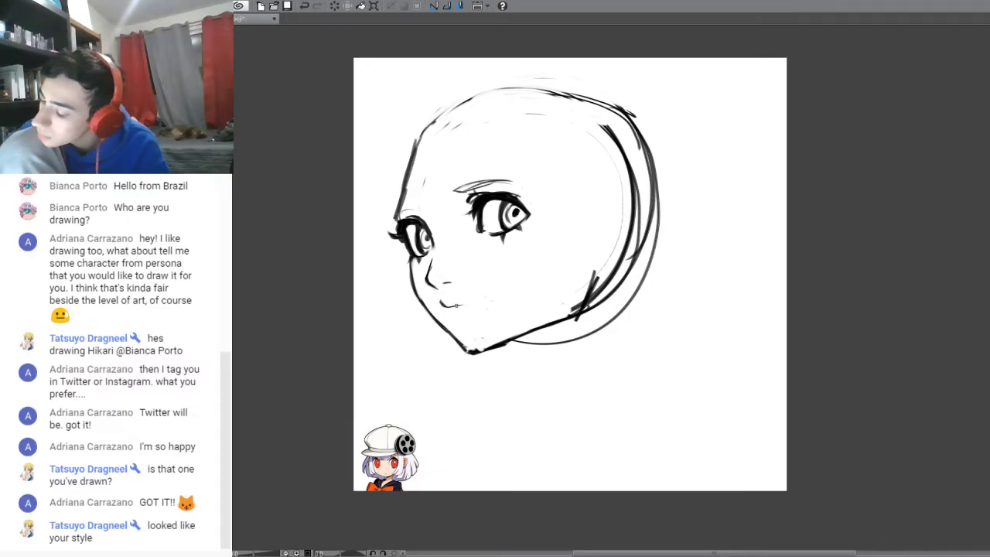
pyautogui.moveTo(470, 306); pyautogui.dragTo(489, 302)
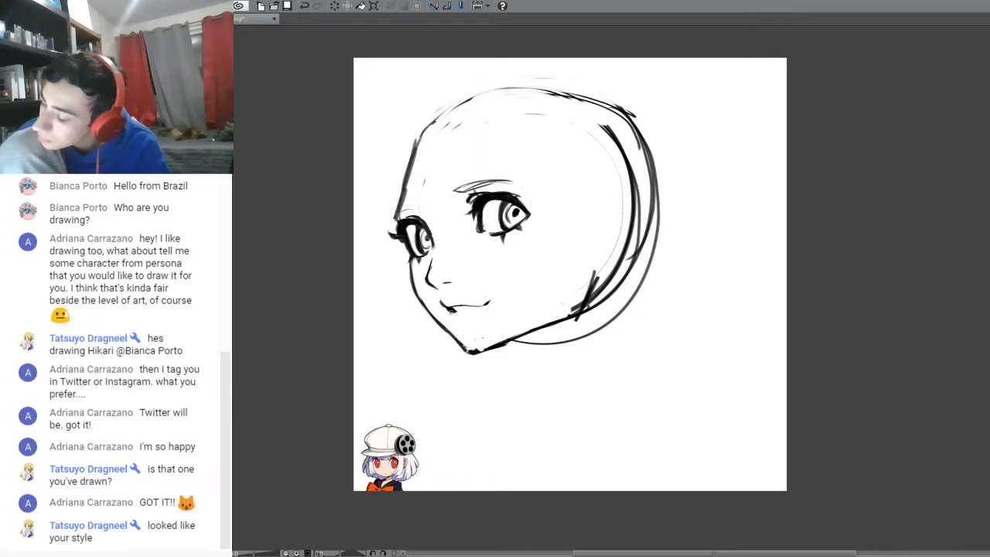
pyautogui.moveTo(444, 304)
pyautogui.mouseDown()
pyautogui.moveTo(462, 313)
pyautogui.moveTo(489, 302)
pyautogui.mouseUp()
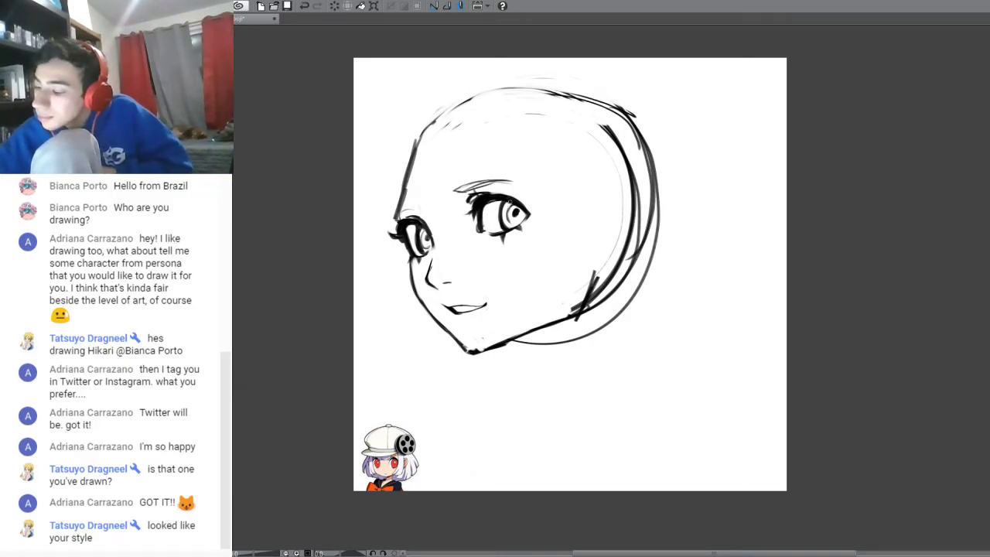
# - Try extending the near eye's upper lid with long outer and inner lashes, and undo those strokes
pyautogui.moveTo(488, 202); pyautogui.dragTo(527, 213)
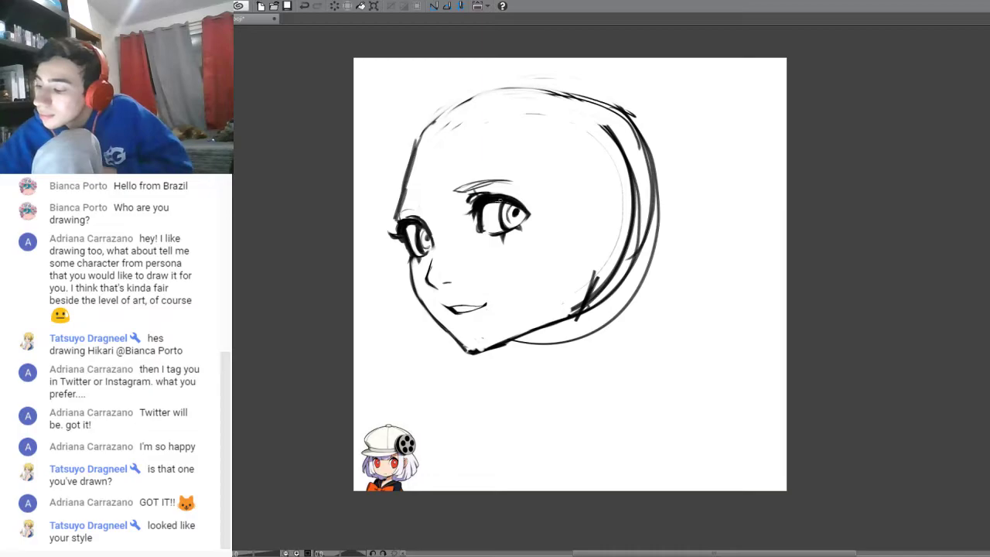
pyautogui.moveTo(404, 230); pyautogui.dragTo(420, 229)
pyautogui.moveTo(502, 199); pyautogui.dragTo(541, 213)
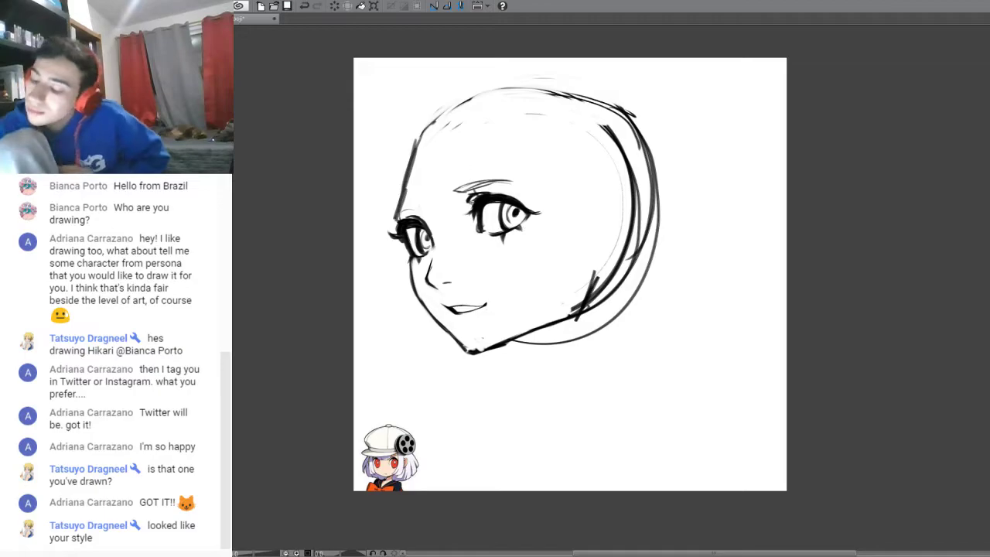
pyautogui.moveTo(475, 199)
pyautogui.mouseDown()
pyautogui.moveTo(455, 213)
pyautogui.moveTo(520, 206)
pyautogui.mouseUp()
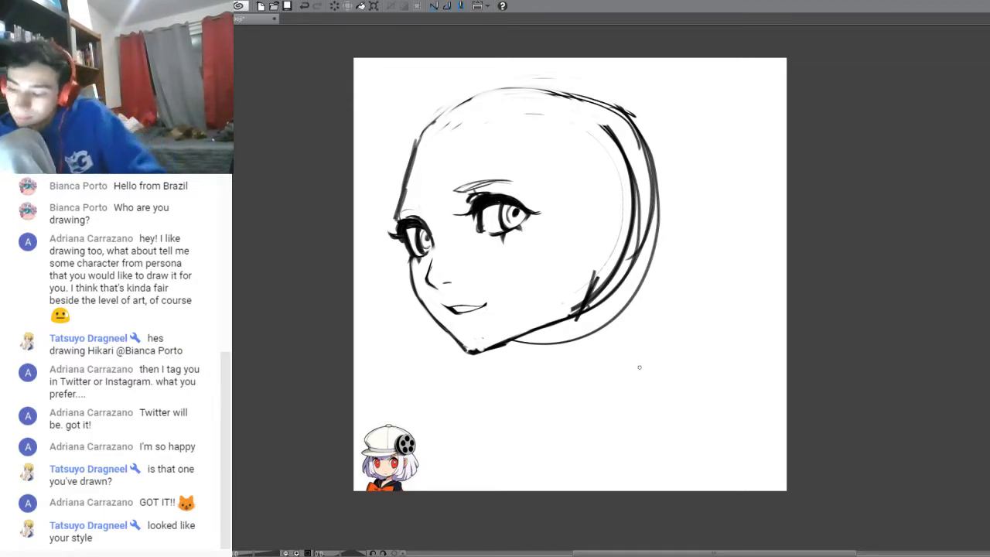
pyautogui.hotkey('ctrl', 'z')
pyautogui.hotkey('ctrl', 'z')
pyautogui.hotkey('ctrl', 'z')
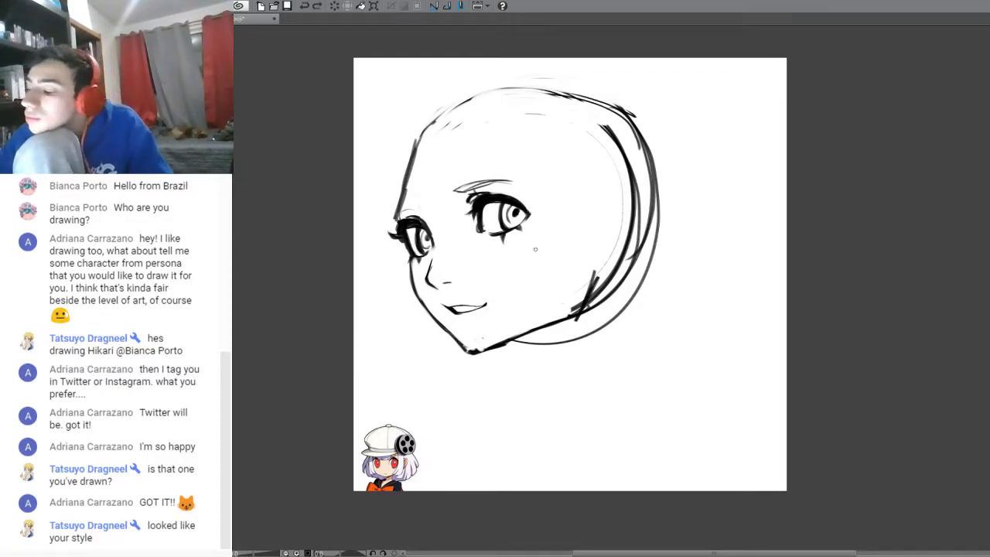
# - Add a short outer lash to the near eye, and rework the far eye's pupil and upper lid, checking them in mirrored view
pyautogui.moveTo(521, 208); pyautogui.dragTo(537, 208)
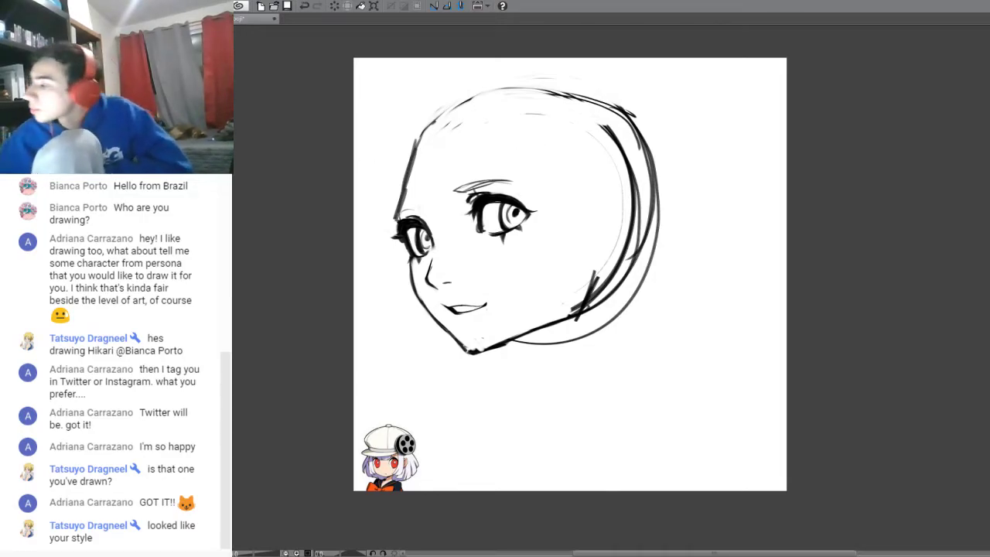
pyautogui.press('h')
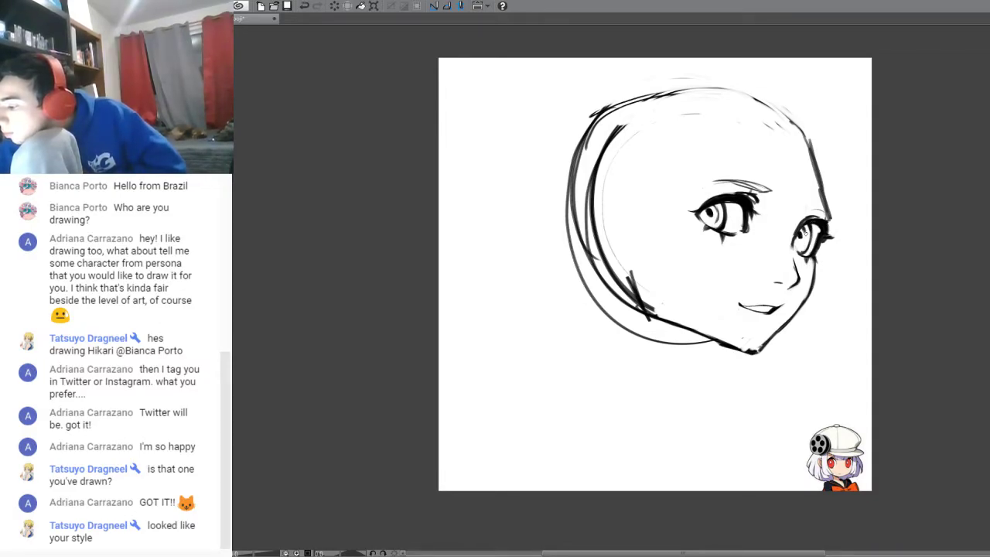
pyautogui.moveTo(806, 238); pyautogui.dragTo(799, 247)
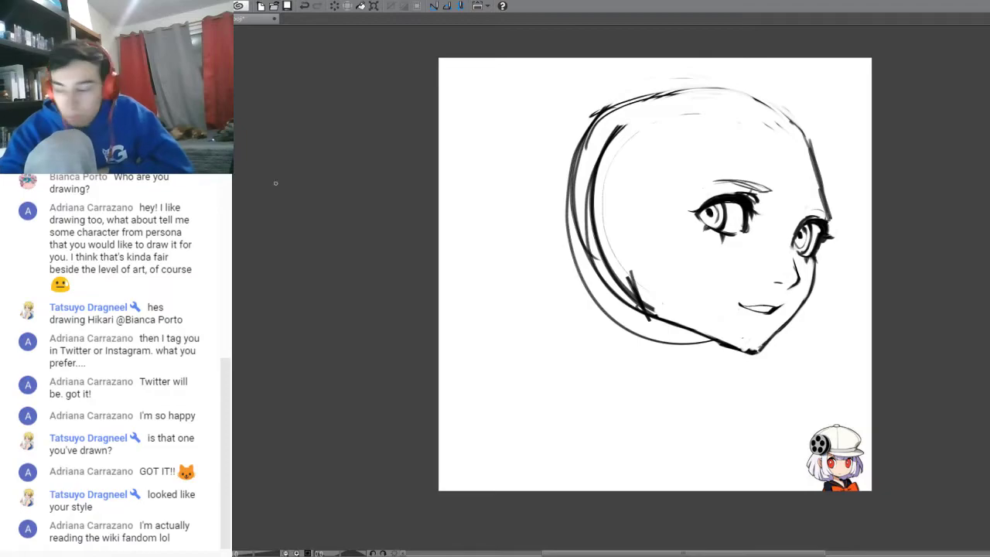
pyautogui.press('h')
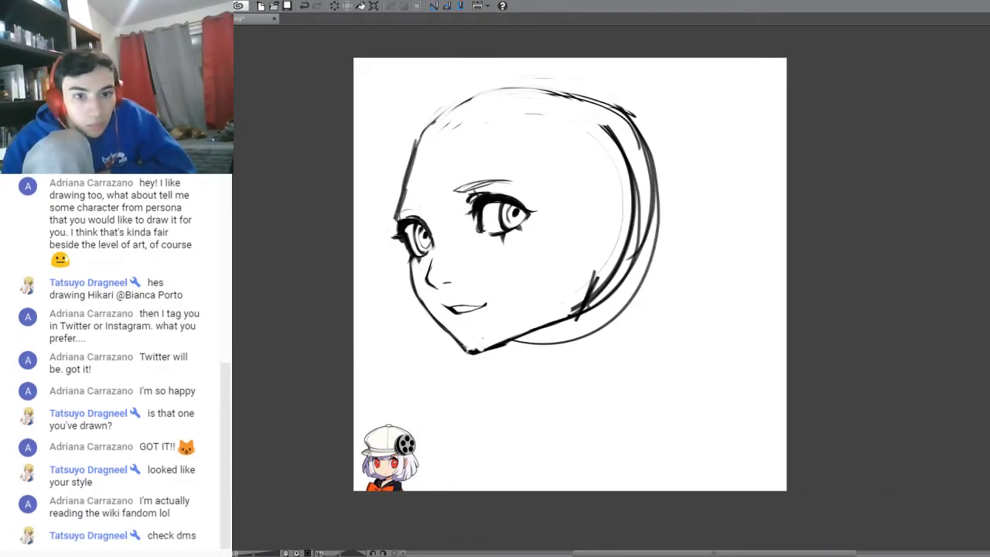
pyautogui.moveTo(406, 224); pyautogui.dragTo(408, 237)
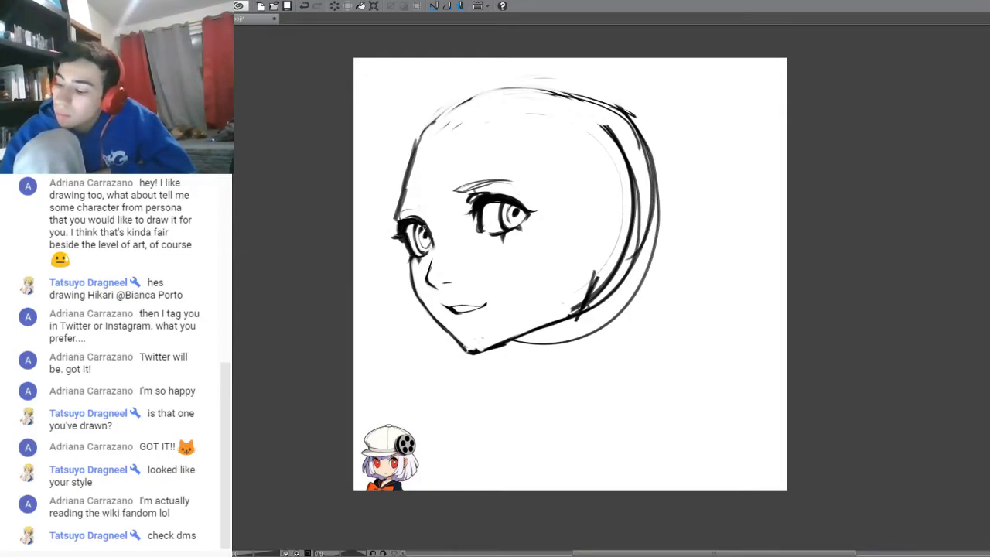
pyautogui.moveTo(420, 221); pyautogui.dragTo(433, 242)
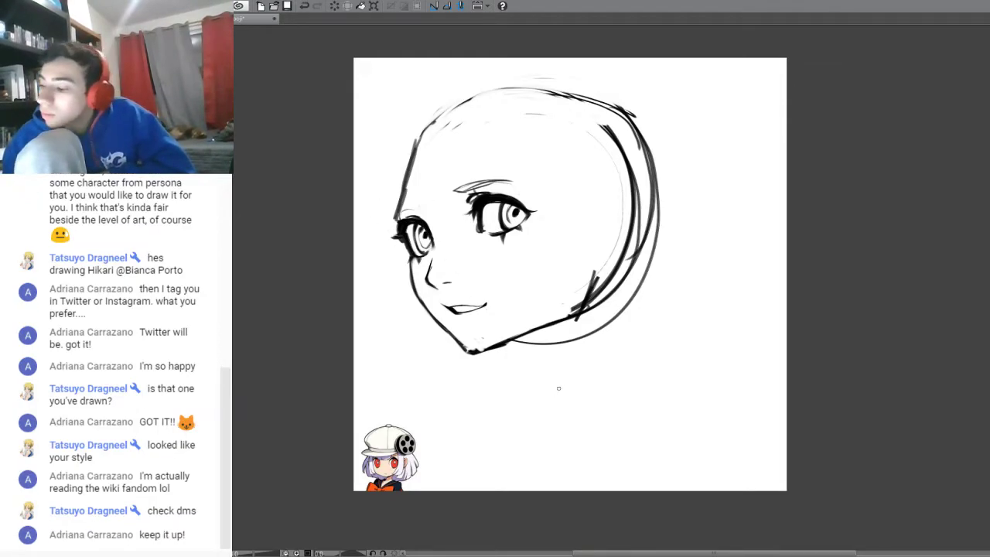
# - Add dark spots inside both irises, and carve them into thin curved reflection lines
pyautogui.moveTo(505, 215); pyautogui.dragTo(494, 224)
pyautogui.moveTo(412, 236); pyautogui.dragTo(420, 246)
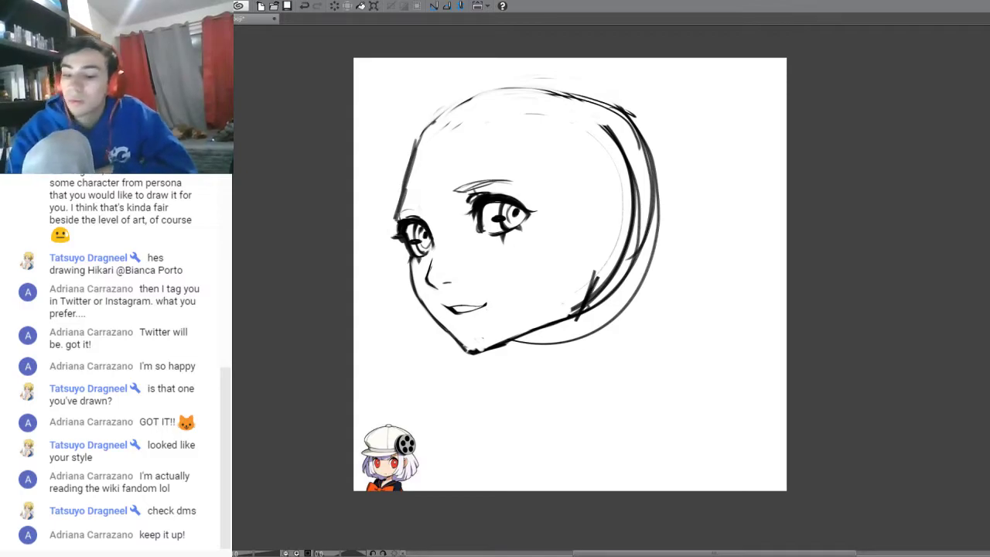
pyautogui.moveTo(492, 218); pyautogui.dragTo(502, 218)
pyautogui.moveTo(412, 242); pyautogui.dragTo(417, 242)
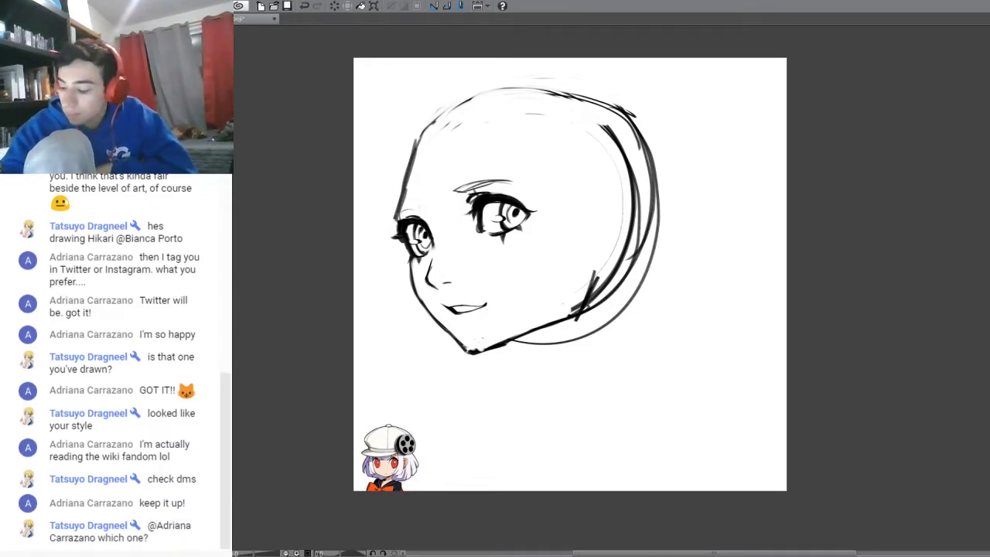
# - Replace both eyebrows with thin double-lined curves, and erase the smiling mouth
pyautogui.moveTo(457, 190); pyautogui.dragTo(498, 178)
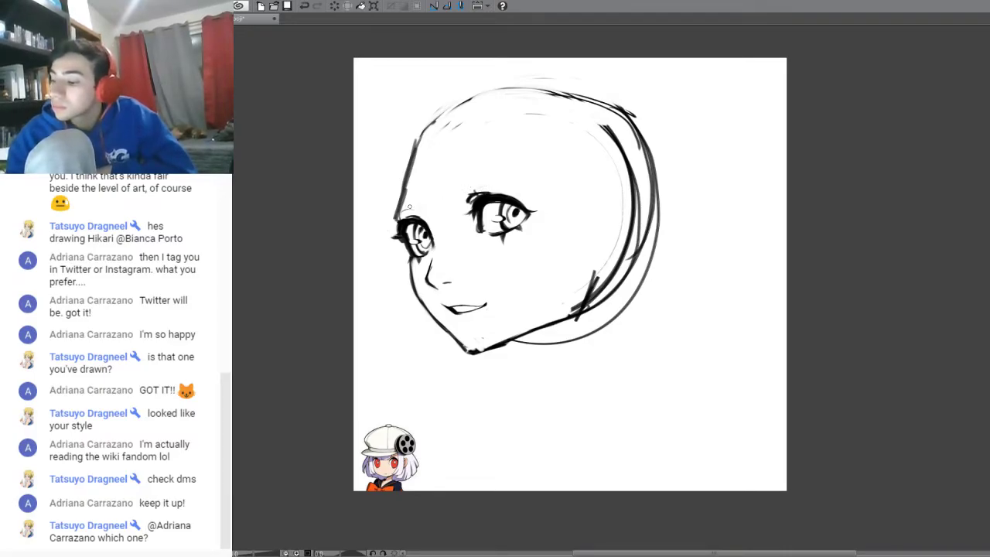
pyautogui.moveTo(449, 183); pyautogui.dragTo(507, 180)
pyautogui.moveTo(398, 209); pyautogui.dragTo(425, 198)
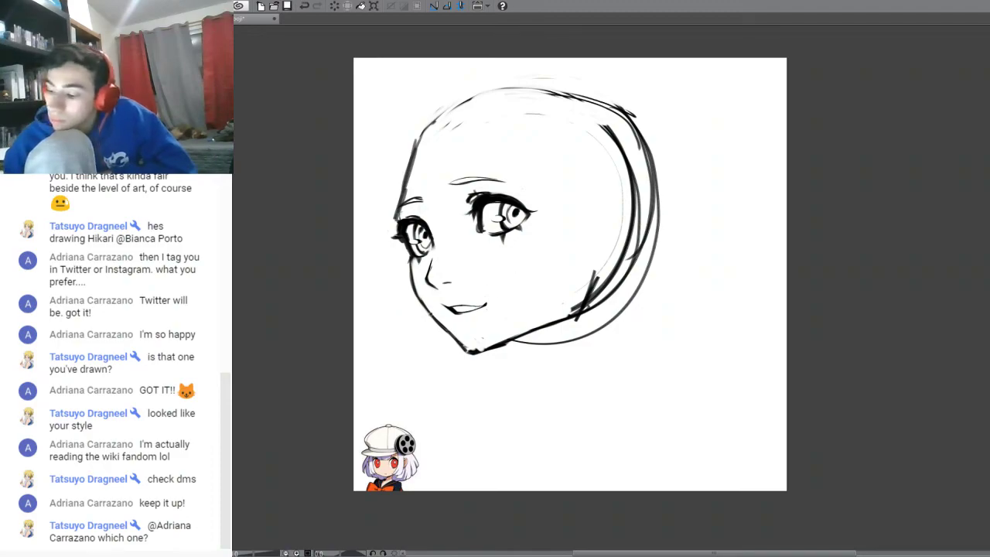
pyautogui.moveTo(450, 307)
pyautogui.mouseDown()
pyautogui.moveTo(478, 306)
pyautogui.moveTo(453, 309)
pyautogui.mouseUp()
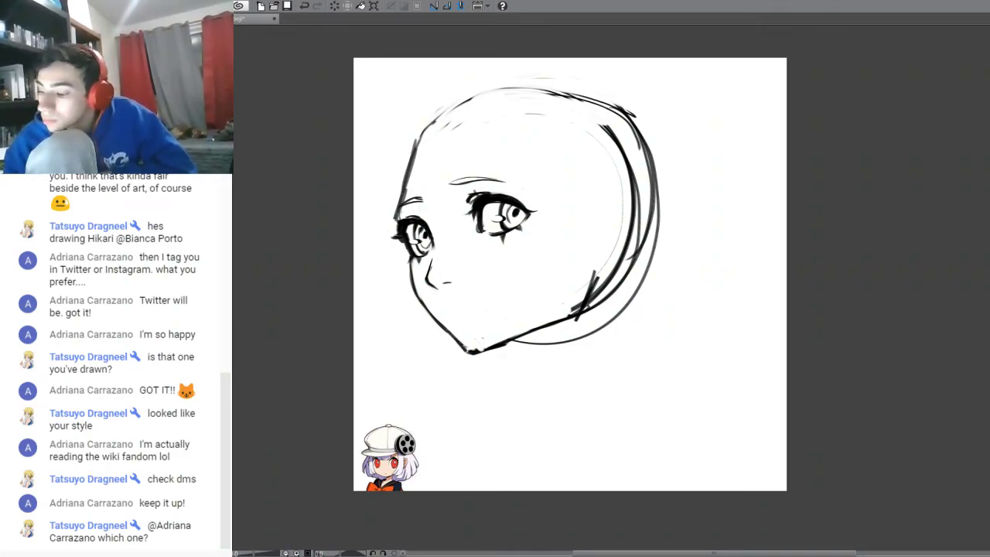
# - Redraw both eyebrows as faint, single thin arcs above the eyes
pyautogui.moveTo(436, 199)
pyautogui.mouseDown()
pyautogui.moveTo(407, 201)
pyautogui.moveTo(489, 179)
pyautogui.moveTo(459, 187)
pyautogui.mouseUp()
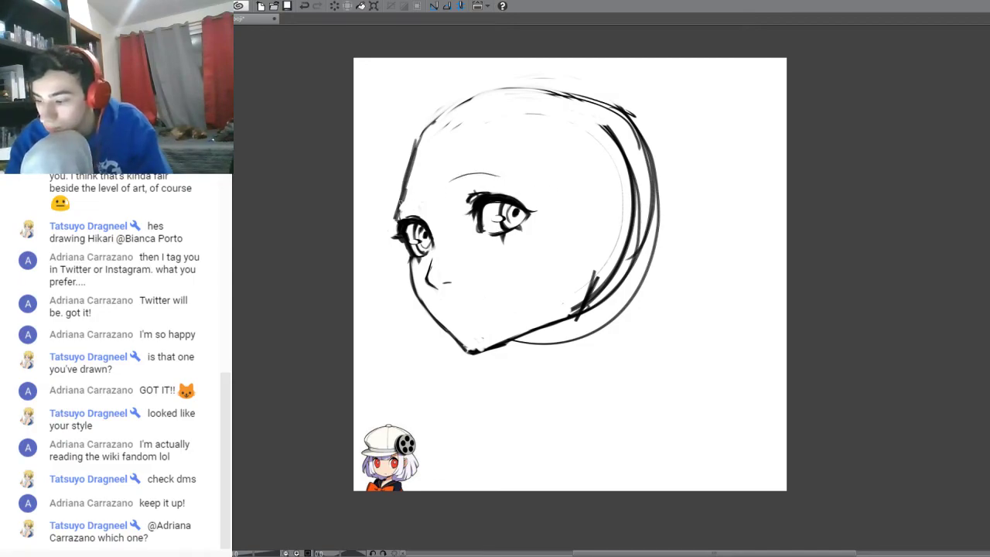
pyautogui.moveTo(401, 204); pyautogui.dragTo(414, 200)
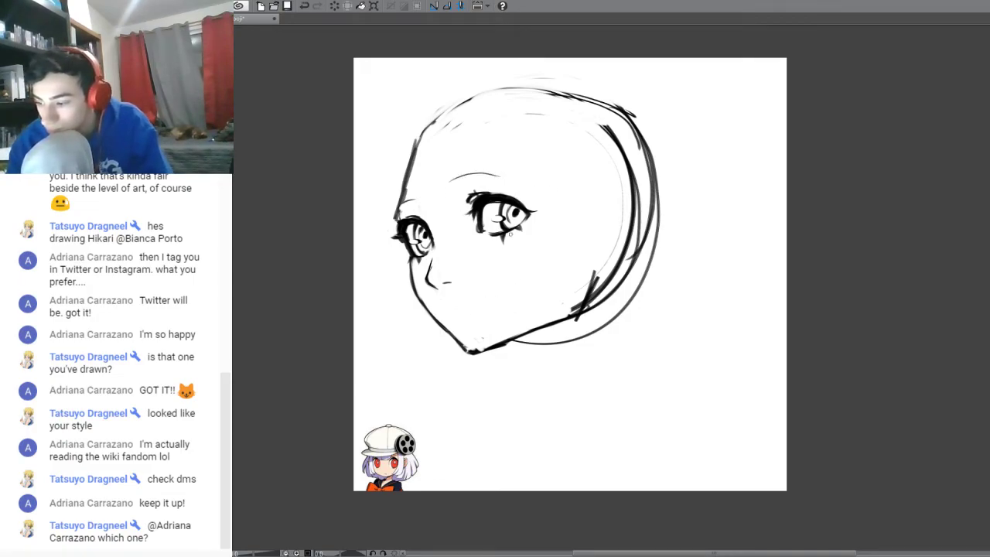
pyautogui.click(305, 6)
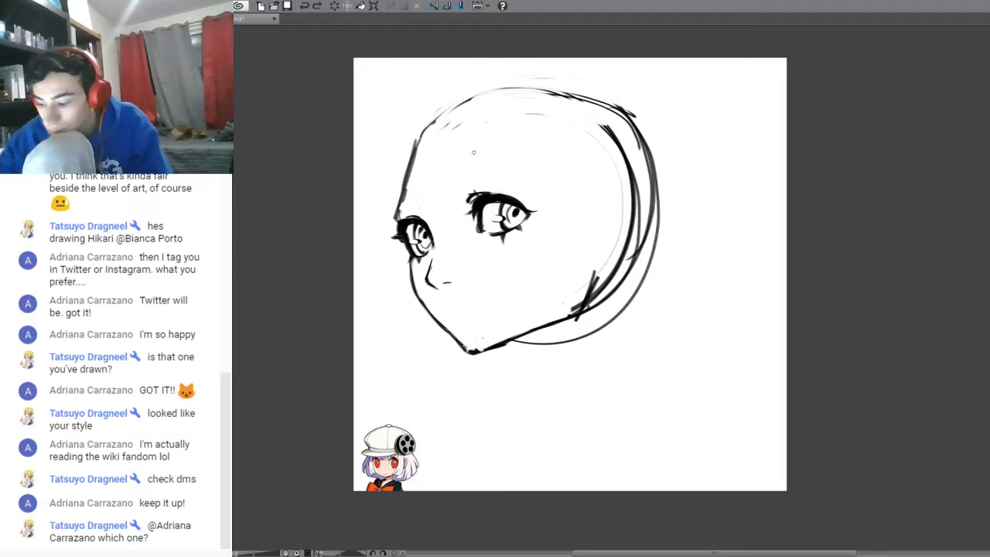
pyautogui.moveTo(461, 178); pyautogui.dragTo(504, 177)
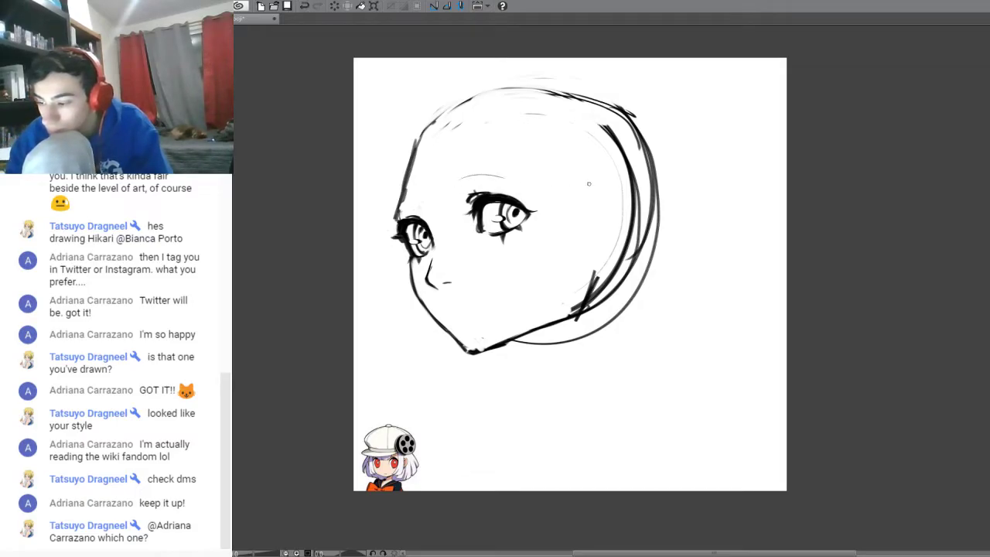
pyautogui.moveTo(399, 205); pyautogui.dragTo(422, 198)
pyautogui.click(309, 6)
pyautogui.moveTo(399, 211); pyautogui.dragTo(414, 198)
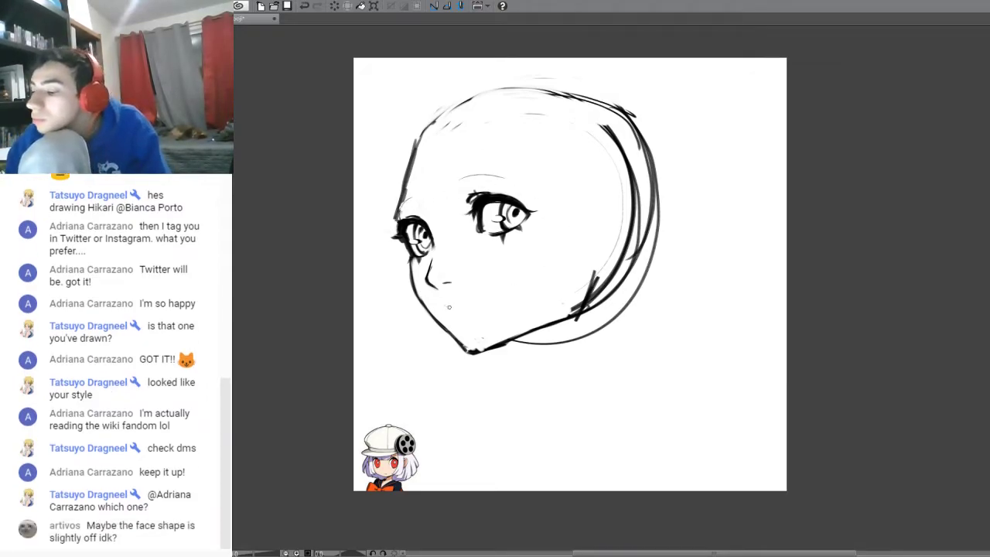
# - Try a nearly flat, closed mouth and a loose scribble behind the jaw, and undo those strokes
pyautogui.moveTo(445, 306)
pyautogui.mouseDown()
pyautogui.moveTo(489, 308)
pyautogui.moveTo(448, 308)
pyautogui.mouseUp()
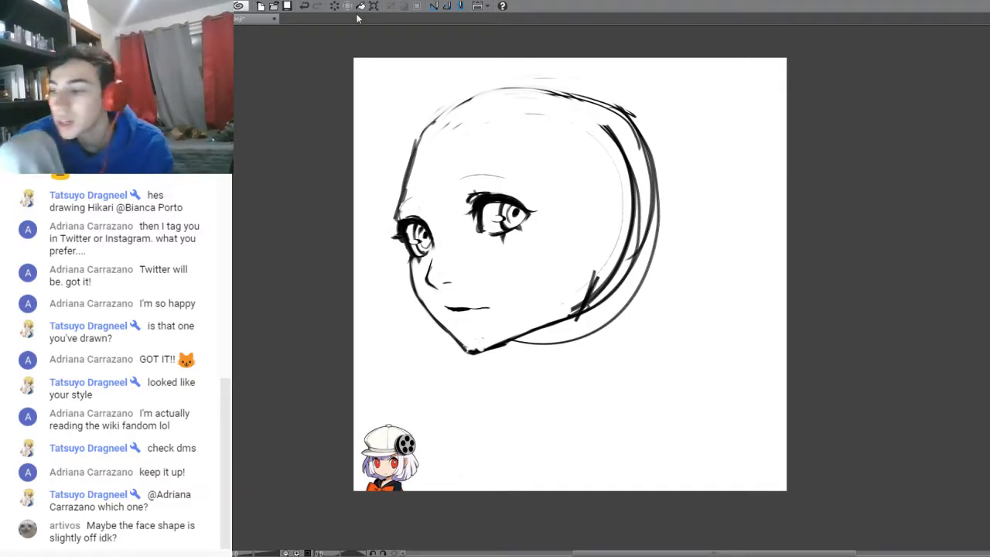
pyautogui.click(303, 8)
pyautogui.click(302, 7)
pyautogui.click(303, 7)
pyautogui.click(302, 7)
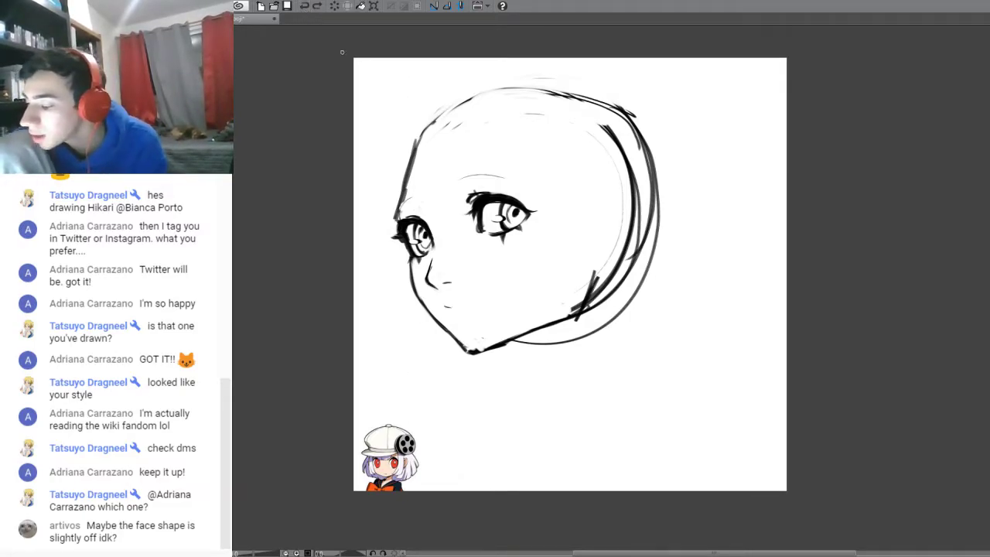
pyautogui.moveTo(577, 319)
pyautogui.mouseDown()
pyautogui.moveTo(596, 269)
pyautogui.moveTo(610, 299)
pyautogui.moveTo(646, 260)
pyautogui.moveTo(631, 324)
pyautogui.mouseUp()
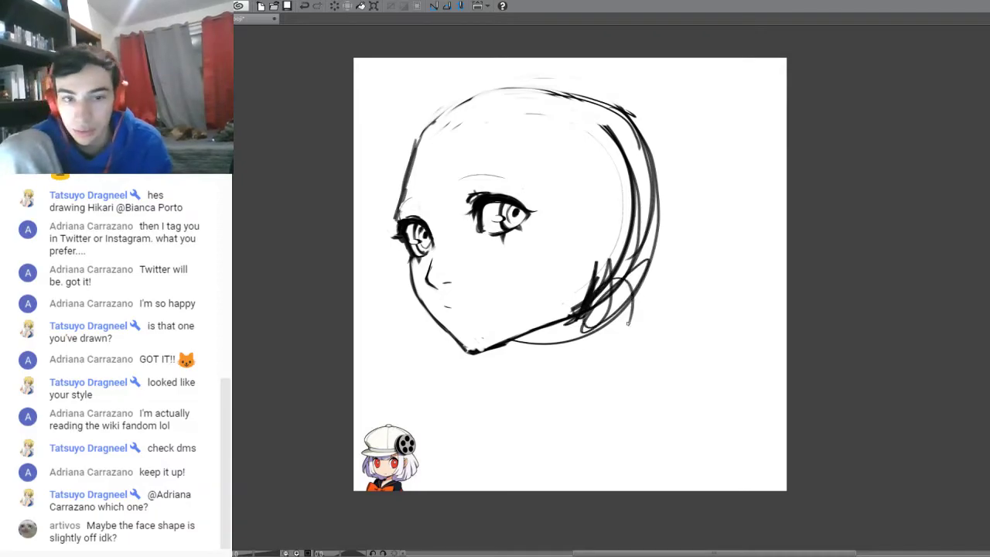
pyautogui.click(304, 8)
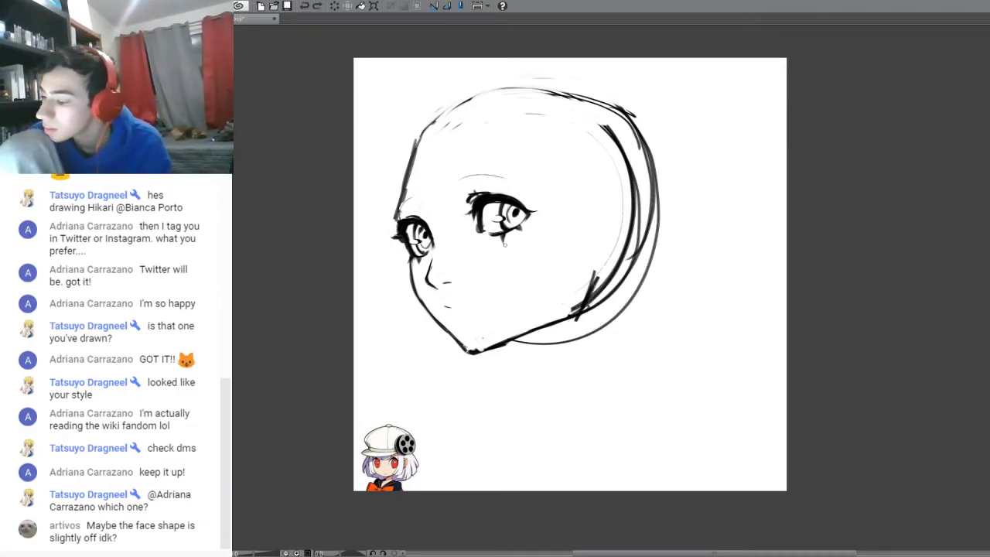
# - Touch up the near eye's upper lid, and darken the face contour just above the far eye
pyautogui.moveTo(483, 196); pyautogui.dragTo(515, 197)
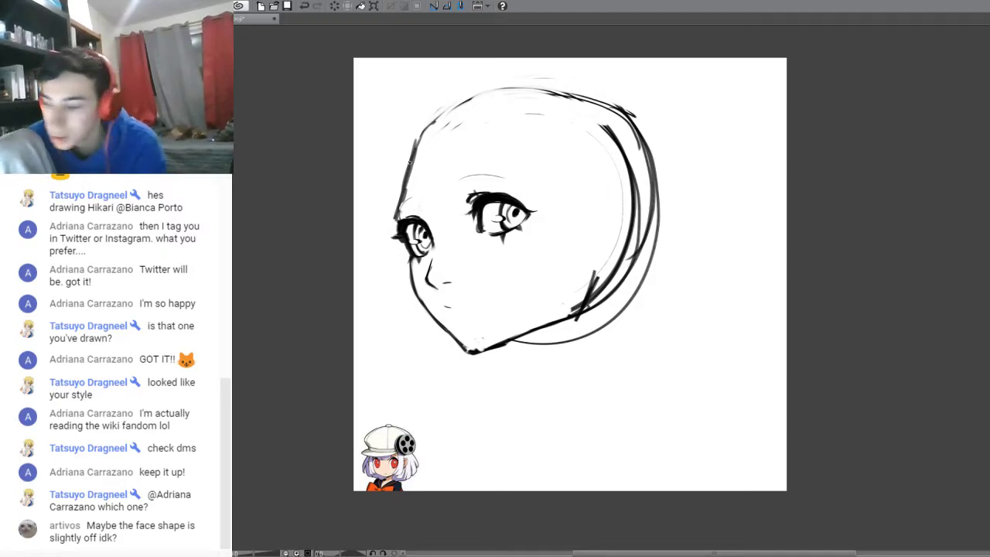
pyautogui.moveTo(402, 198)
pyautogui.mouseDown()
pyautogui.moveTo(397, 221)
pyautogui.moveTo(405, 184)
pyautogui.mouseUp()
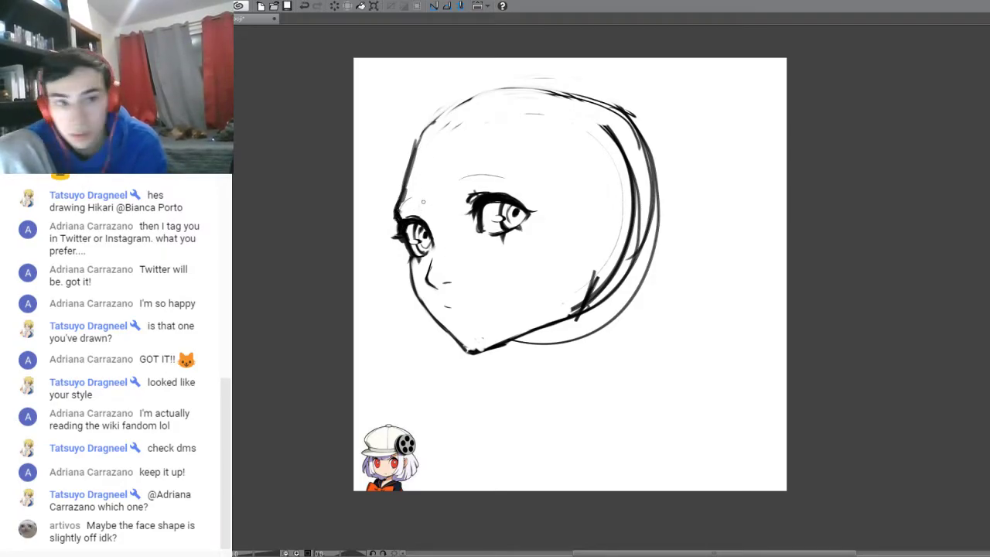
# - Draw a thin mouth line with a black wedge at its far corner, and fill black shadows along the far chin and beside the nose
pyautogui.moveTo(443, 307); pyautogui.dragTo(493, 305)
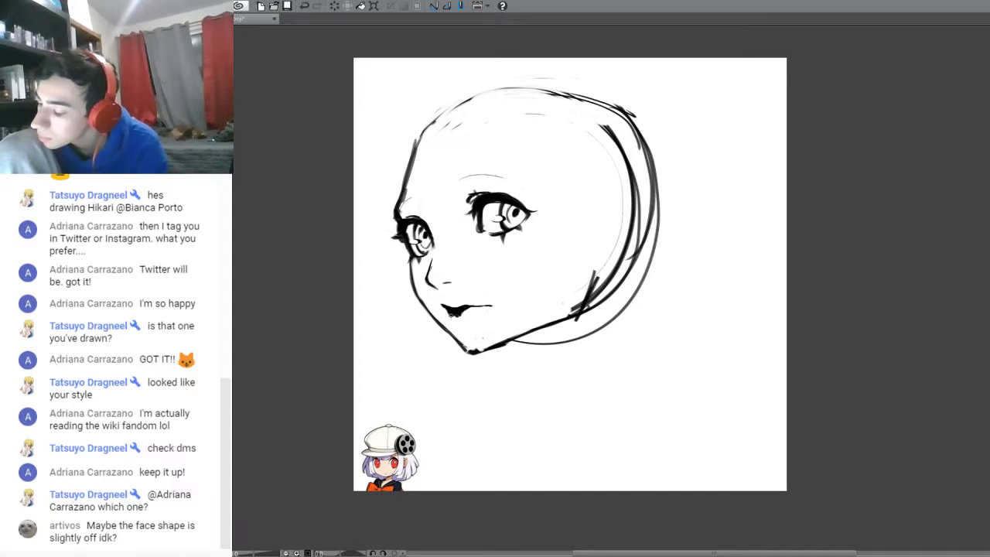
pyautogui.moveTo(444, 316)
pyautogui.mouseDown()
pyautogui.moveTo(447, 330)
pyautogui.moveTo(443, 322)
pyautogui.moveTo(470, 327)
pyautogui.moveTo(464, 349)
pyautogui.moveTo(459, 338)
pyautogui.moveTo(467, 351)
pyautogui.moveTo(471, 332)
pyautogui.mouseUp()
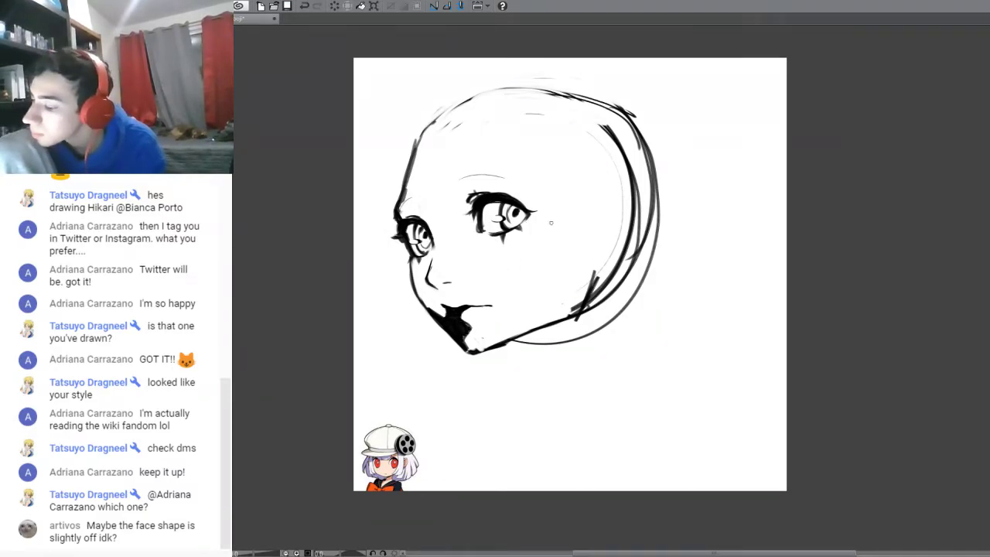
pyautogui.moveTo(433, 250)
pyautogui.mouseDown()
pyautogui.moveTo(417, 279)
pyautogui.moveTo(438, 285)
pyautogui.moveTo(410, 283)
pyautogui.moveTo(428, 265)
pyautogui.moveTo(417, 284)
pyautogui.moveTo(426, 289)
pyautogui.mouseUp()
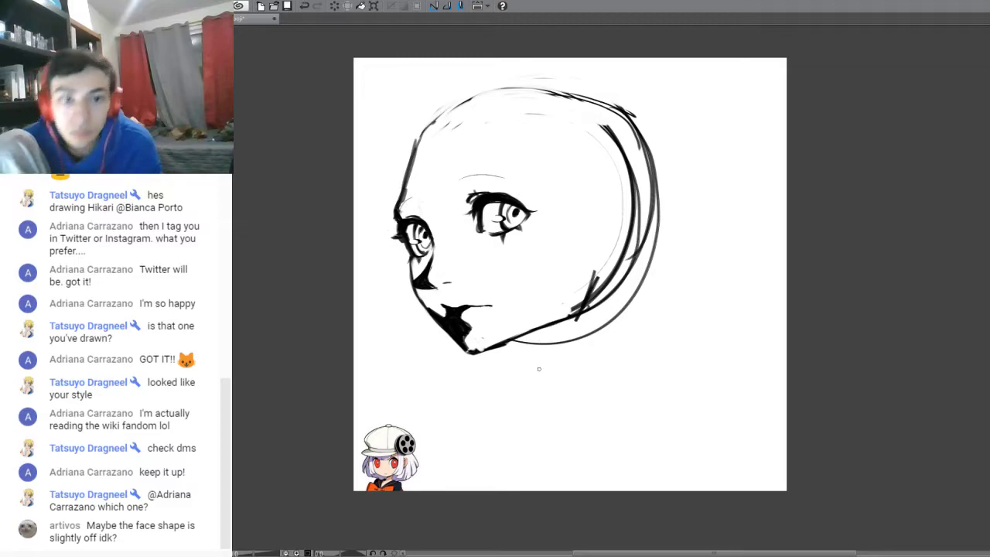
# - Thicken both eyebrows, and rebuild the near eye's upper lid with a cleaner curve and a longer outer lash
pyautogui.moveTo(475, 178)
pyautogui.mouseDown()
pyautogui.moveTo(459, 179)
pyautogui.moveTo(512, 181)
pyautogui.mouseUp()
pyautogui.moveTo(402, 206)
pyautogui.mouseDown()
pyautogui.moveTo(497, 178)
pyautogui.moveTo(461, 181)
pyautogui.mouseUp()
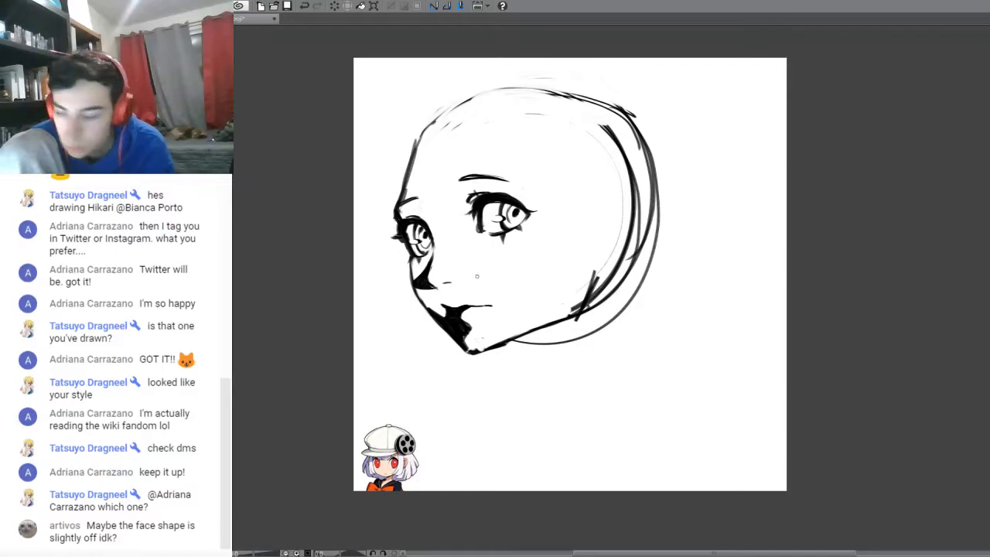
pyautogui.moveTo(478, 197)
pyautogui.mouseDown()
pyautogui.moveTo(469, 212)
pyautogui.moveTo(514, 194)
pyautogui.mouseUp()
pyautogui.moveTo(480, 199)
pyautogui.mouseDown()
pyautogui.moveTo(470, 219)
pyautogui.moveTo(480, 200)
pyautogui.mouseUp()
pyautogui.moveTo(473, 208)
pyautogui.mouseDown()
pyautogui.moveTo(488, 195)
pyautogui.moveTo(521, 201)
pyautogui.moveTo(493, 195)
pyautogui.moveTo(505, 194)
pyautogui.moveTo(532, 210)
pyautogui.mouseUp()
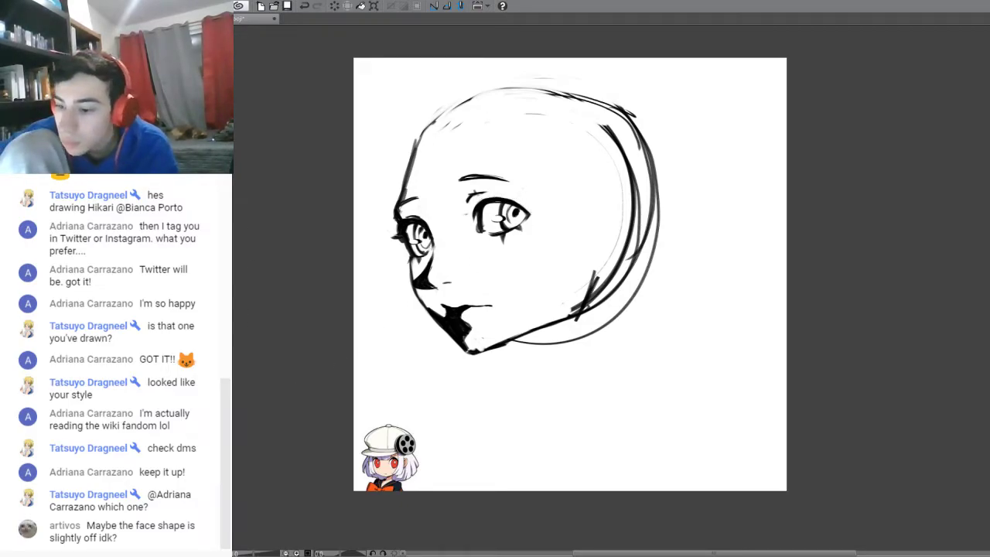
pyautogui.moveTo(484, 198)
pyautogui.mouseDown()
pyautogui.moveTo(464, 212)
pyautogui.moveTo(473, 198)
pyautogui.moveTo(512, 198)
pyautogui.moveTo(540, 215)
pyautogui.moveTo(549, 202)
pyautogui.mouseUp()
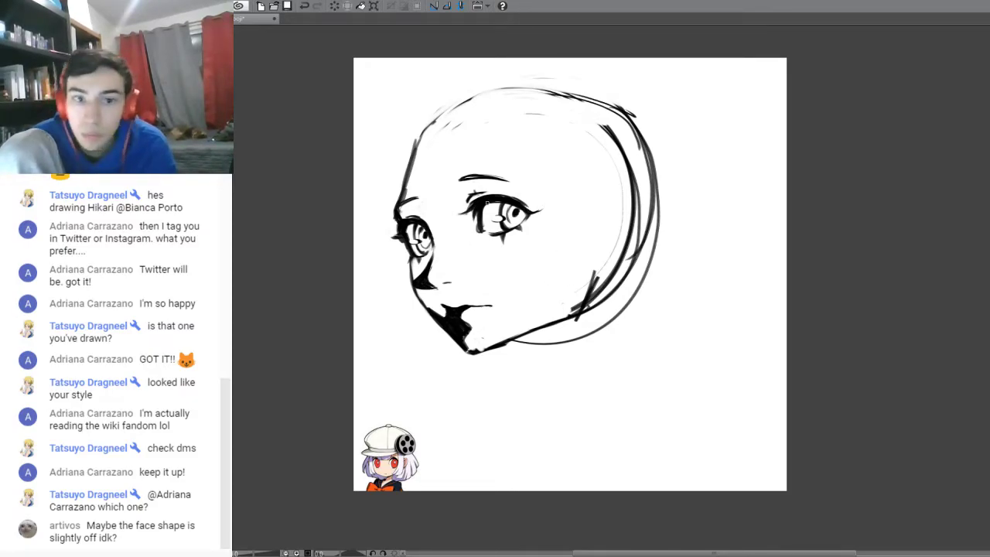
# - Refine the near eye's outer corner, and rework both pupils as small black dots ringed in white
pyautogui.moveTo(528, 215); pyautogui.dragTo(512, 231)
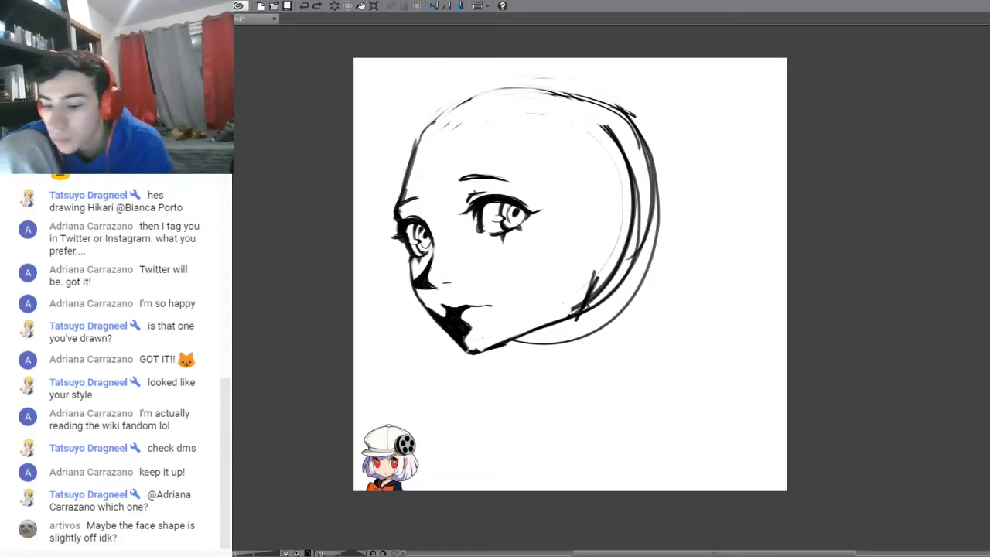
pyautogui.moveTo(515, 210); pyautogui.dragTo(517, 217)
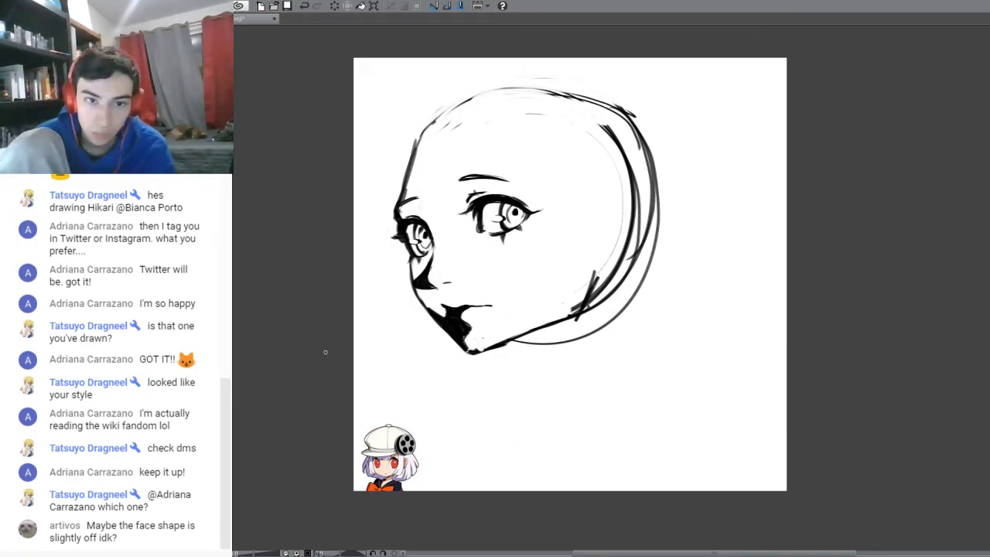
pyautogui.moveTo(414, 226)
pyautogui.mouseDown()
pyautogui.moveTo(423, 252)
pyautogui.moveTo(430, 248)
pyautogui.mouseUp()
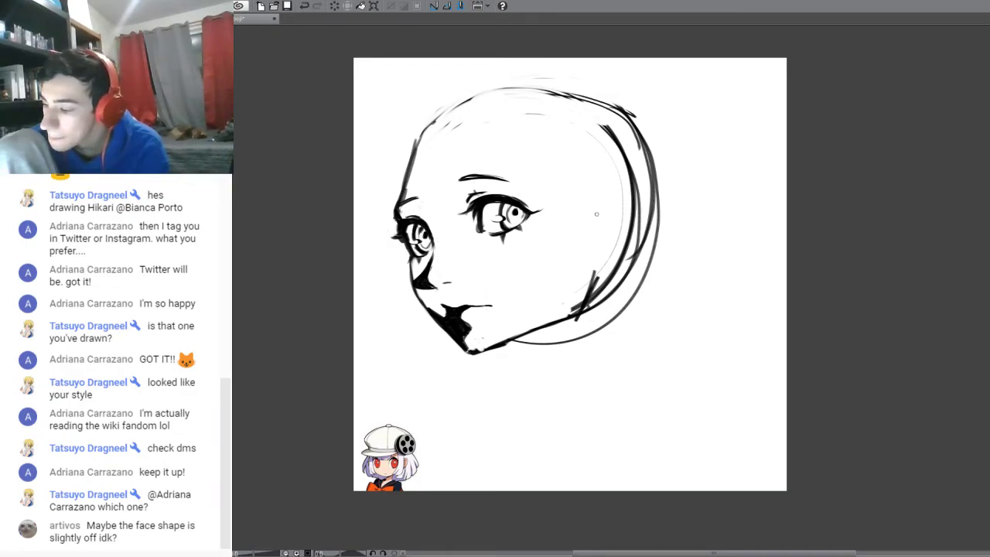
# - Try stronger lower lid lines under both eyes, undo them, and test another stroke on the near upper lid
pyautogui.moveTo(415, 253); pyautogui.dragTo(430, 249)
pyautogui.moveTo(487, 237); pyautogui.dragTo(526, 219)
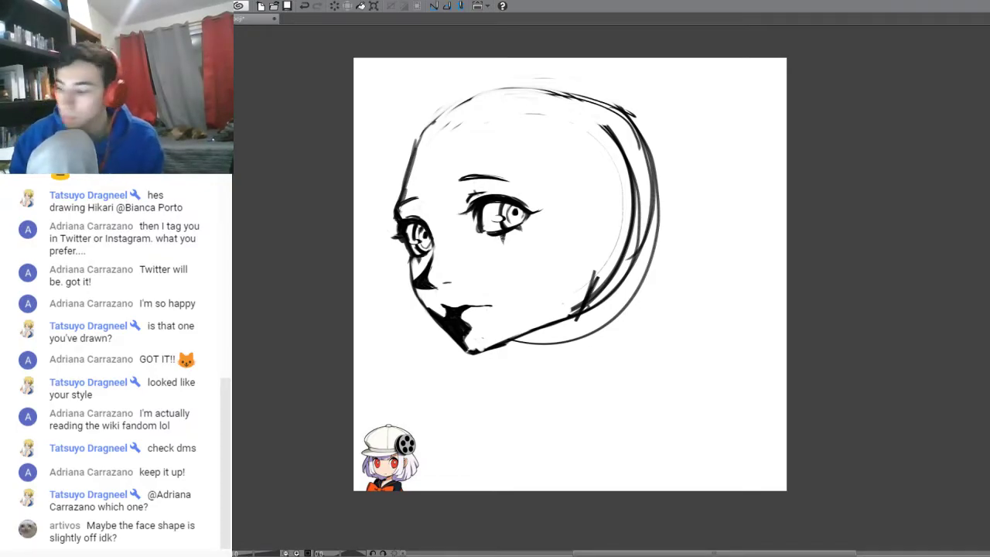
pyautogui.moveTo(487, 229); pyautogui.dragTo(524, 218)
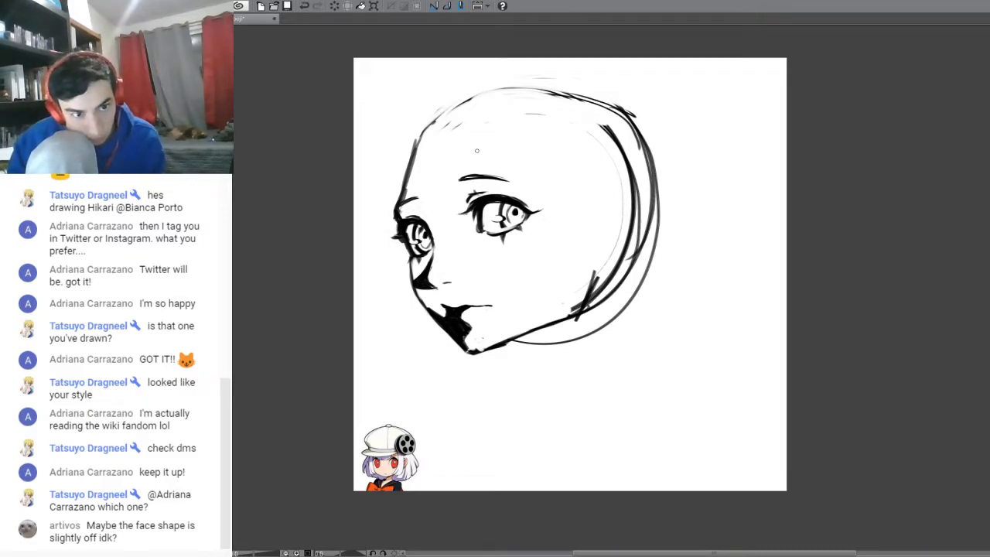
pyautogui.click(304, 7)
pyautogui.click(304, 7)
pyautogui.click(303, 6)
pyautogui.click(303, 6)
pyautogui.click(303, 5)
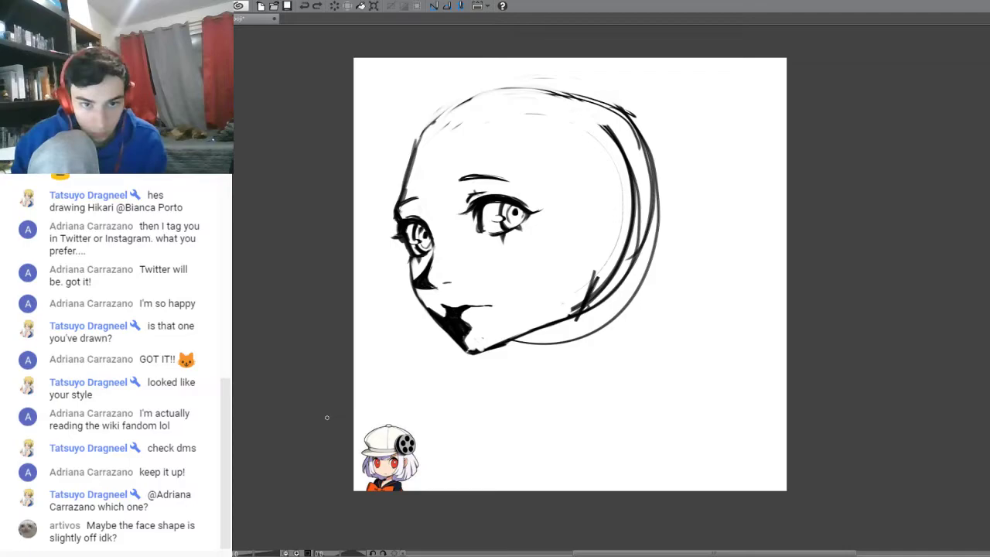
pyautogui.moveTo(509, 196); pyautogui.dragTo(529, 207)
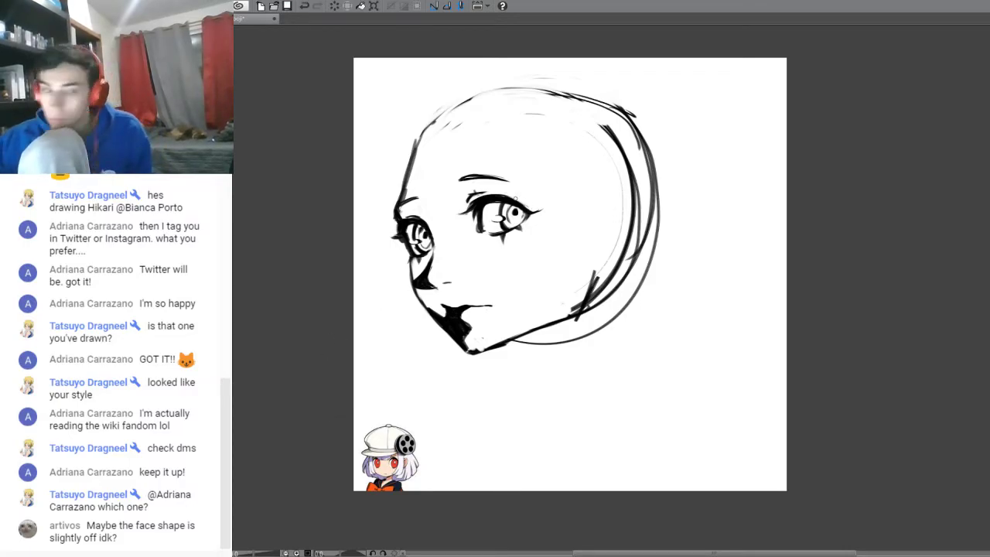
# - Trim the far eye's outer lash, thin the far eyebrow, and replace the near eyebrow with a thinner arc
pyautogui.hotkey('ctrl', 'z')
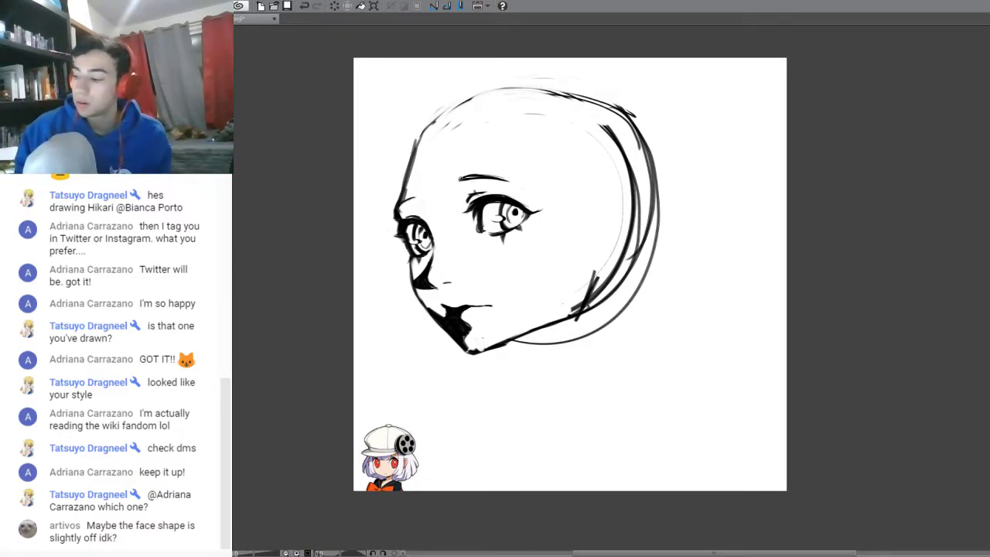
pyautogui.hotkey('ctrl', 'z')
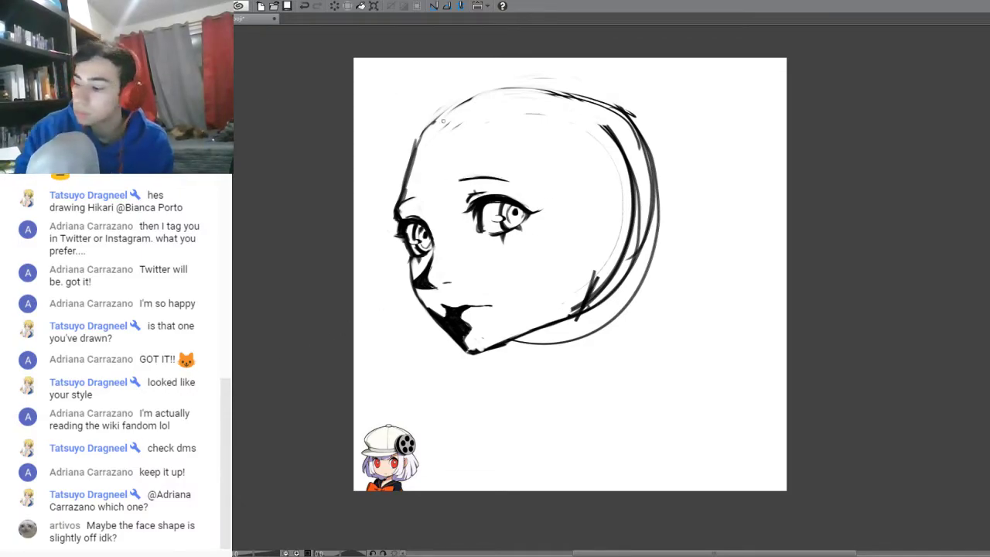
pyautogui.moveTo(457, 184)
pyautogui.mouseDown()
pyautogui.moveTo(481, 178)
pyautogui.moveTo(470, 180)
pyautogui.mouseUp()
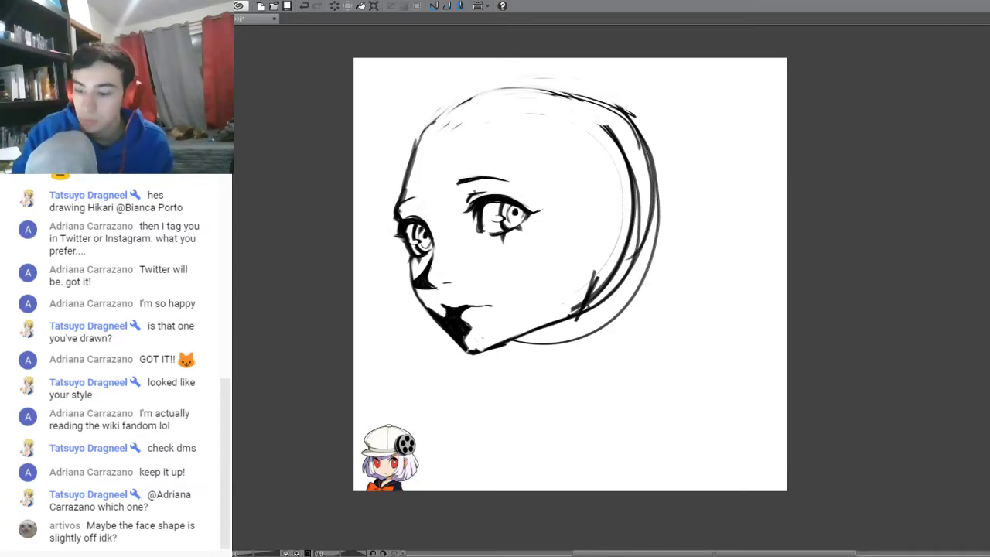
pyautogui.hotkey('ctrl', 'z')
pyautogui.hotkey('ctrl', 'z')
pyautogui.hotkey('ctrl', 'z')
pyautogui.hotkey('ctrl', 'z')
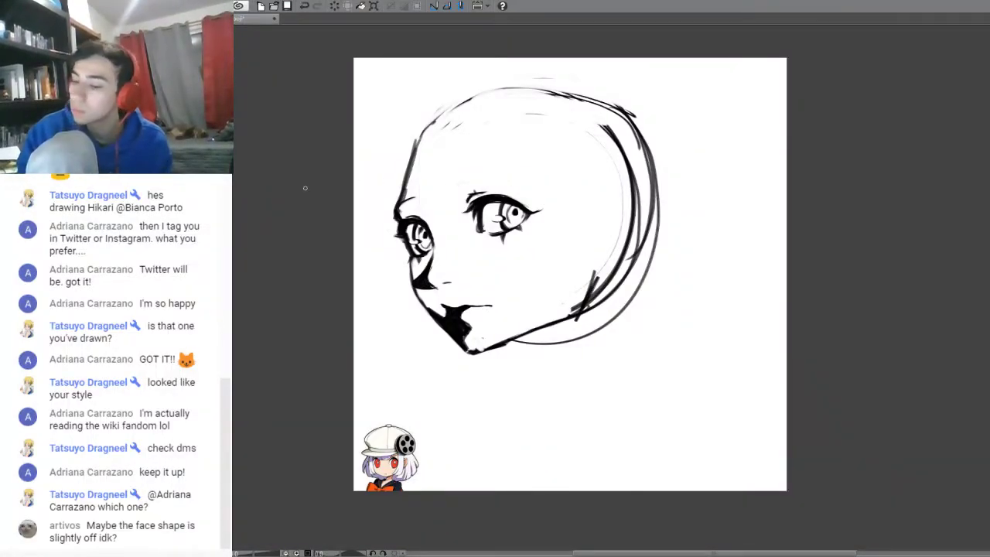
pyautogui.moveTo(457, 184); pyautogui.dragTo(499, 179)
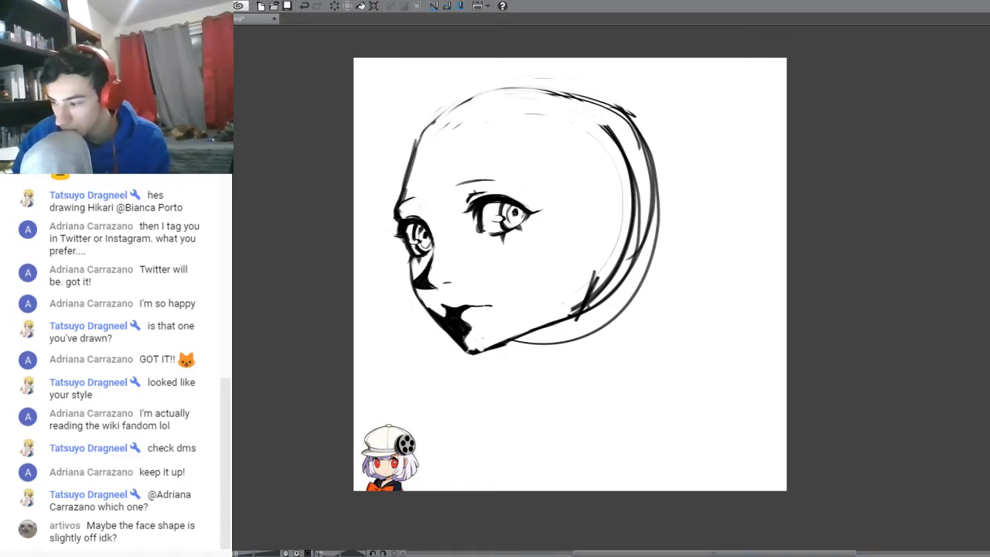
# - Fill both irises with black, leaving white highlights and a small round glint in each eye
pyautogui.moveTo(521, 209); pyautogui.dragTo(523, 221)
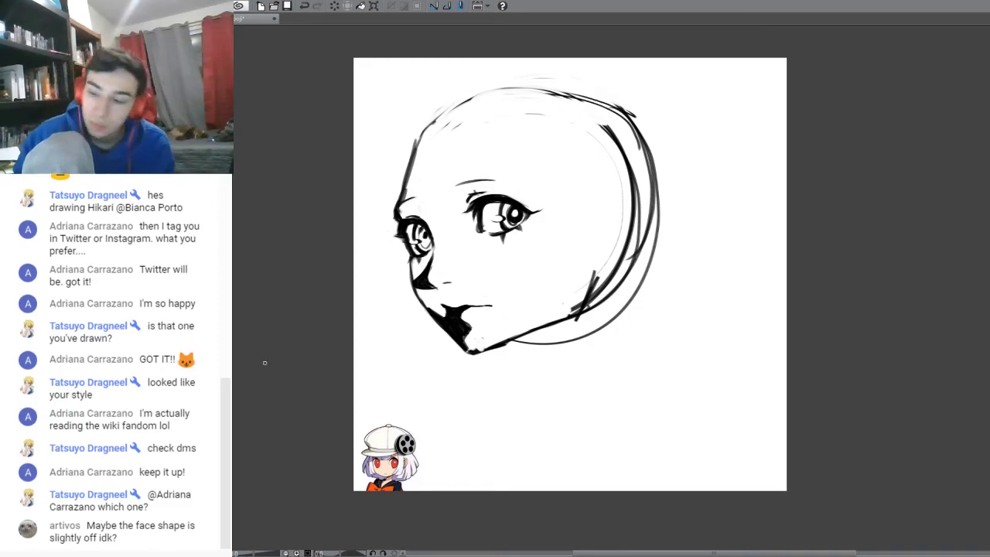
pyautogui.moveTo(505, 205)
pyautogui.mouseDown()
pyautogui.moveTo(506, 226)
pyautogui.moveTo(522, 217)
pyautogui.mouseUp()
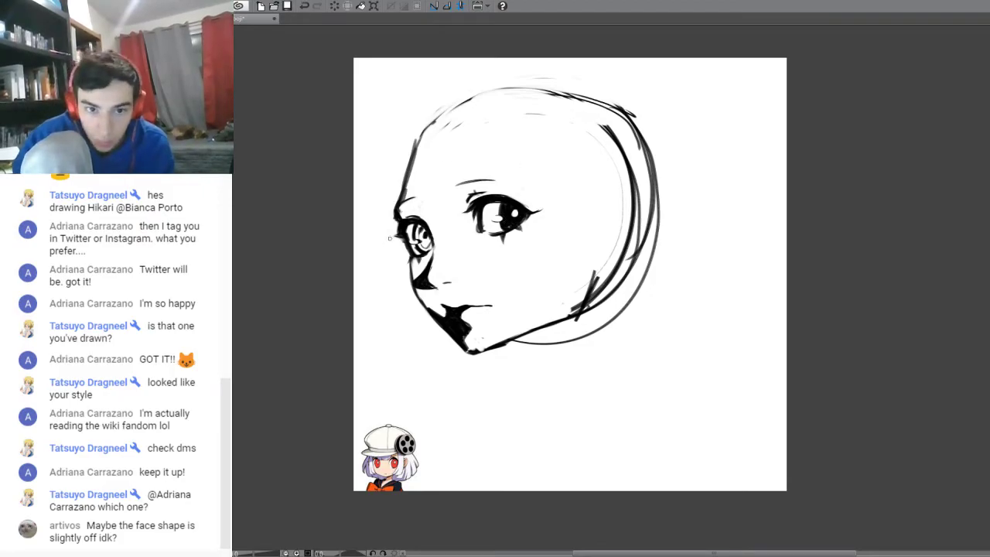
pyautogui.moveTo(416, 229); pyautogui.dragTo(431, 244)
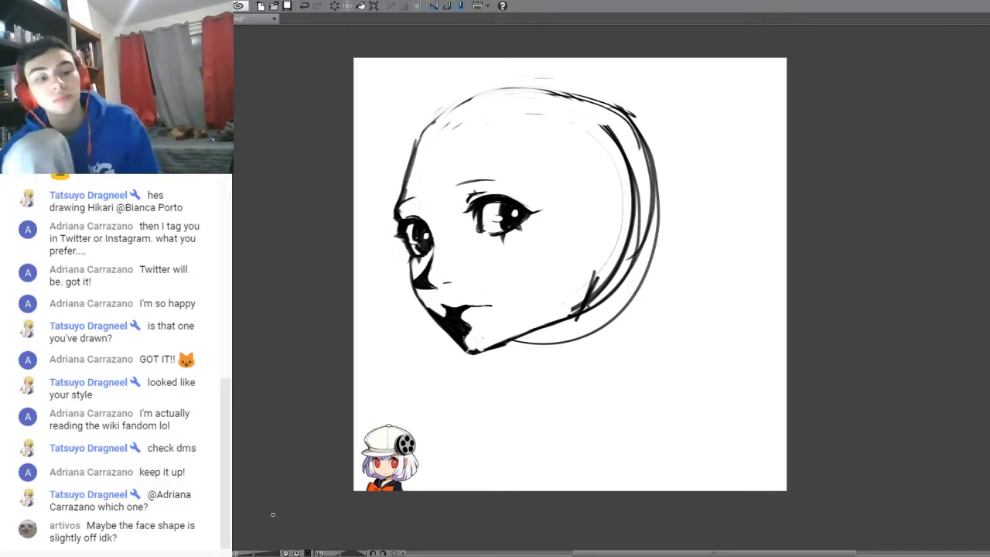
# - Undo the black iris fills in both eyes, back to the ringed pupils
pyautogui.hotkey('ctrl', 'z')
pyautogui.hotkey('ctrl', 'z')
pyautogui.hotkey('ctrl', 'z')
pyautogui.hotkey('ctrl', 'z')
pyautogui.hotkey('ctrl', 'z')
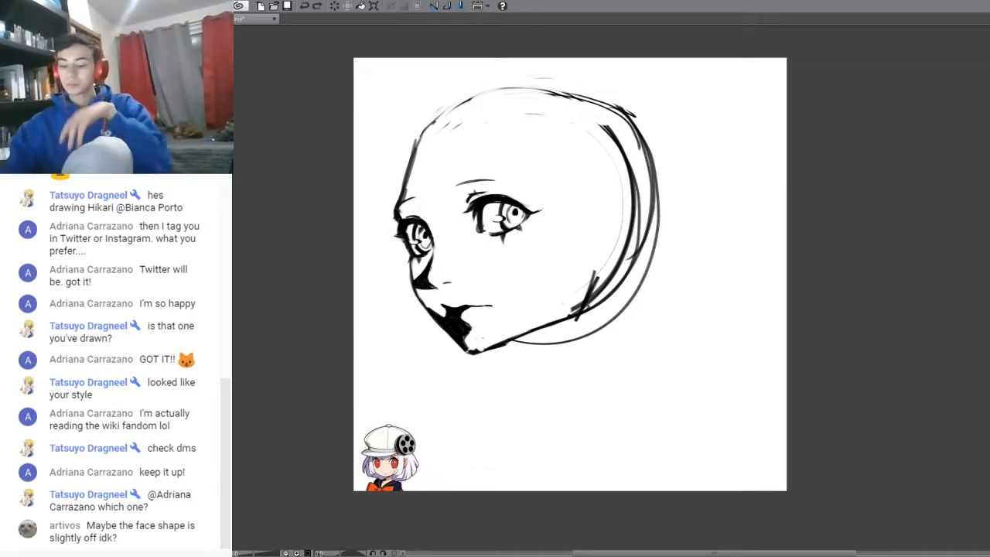
# - Reinforce the near jawline, sketch the ear's outline behind it, and thicken the inner corner of the near eye's upper lid
pyautogui.moveTo(475, 351)
pyautogui.mouseDown()
pyautogui.moveTo(565, 314)
pyautogui.moveTo(591, 286)
pyautogui.mouseUp()
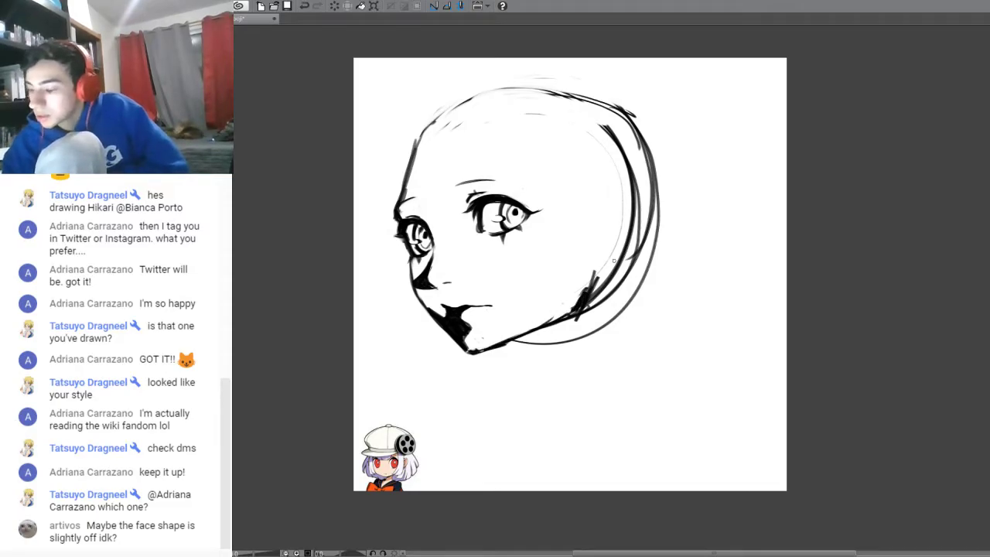
pyautogui.moveTo(591, 215)
pyautogui.mouseDown()
pyautogui.moveTo(593, 193)
pyautogui.moveTo(611, 189)
pyautogui.moveTo(635, 205)
pyautogui.moveTo(635, 240)
pyautogui.moveTo(591, 280)
pyautogui.mouseUp()
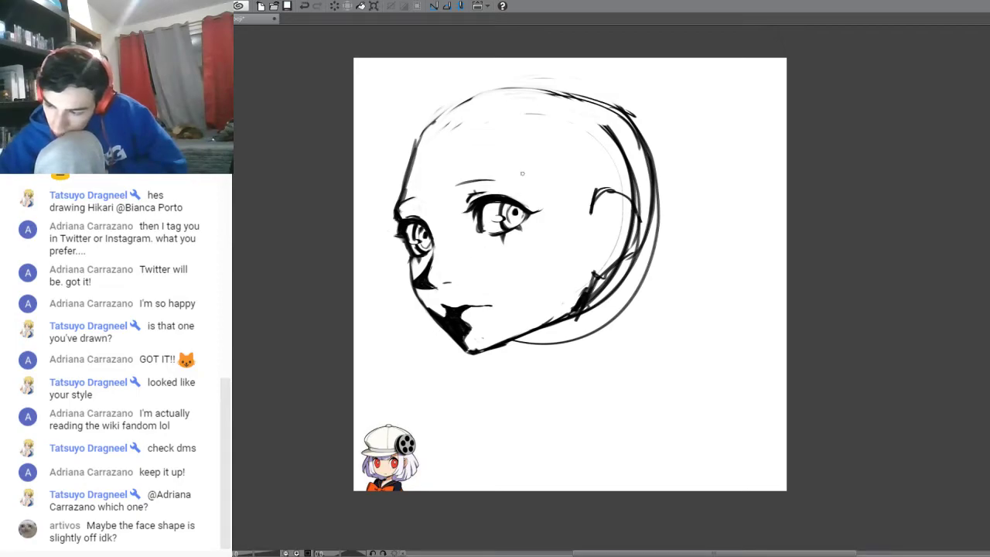
pyautogui.moveTo(468, 195); pyautogui.dragTo(460, 212)
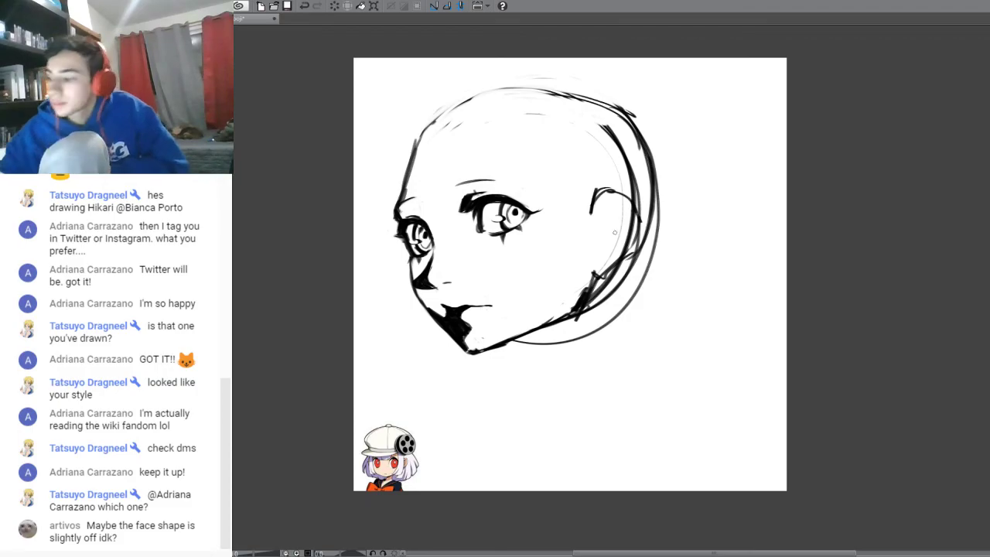
# - Scale the whole head sketch up slightly with the transform, keeping the chin in place
pyautogui.click(989, 272)
pyautogui.click(989, 271)
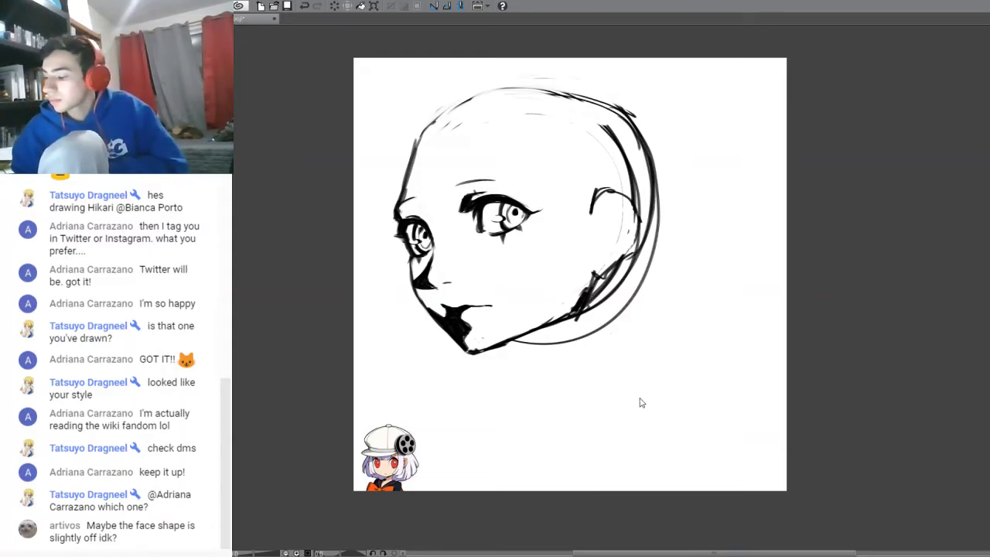
pyautogui.hotkey('ctrl', 't')
pyautogui.moveTo(526, 75); pyautogui.dragTo(523, 60)
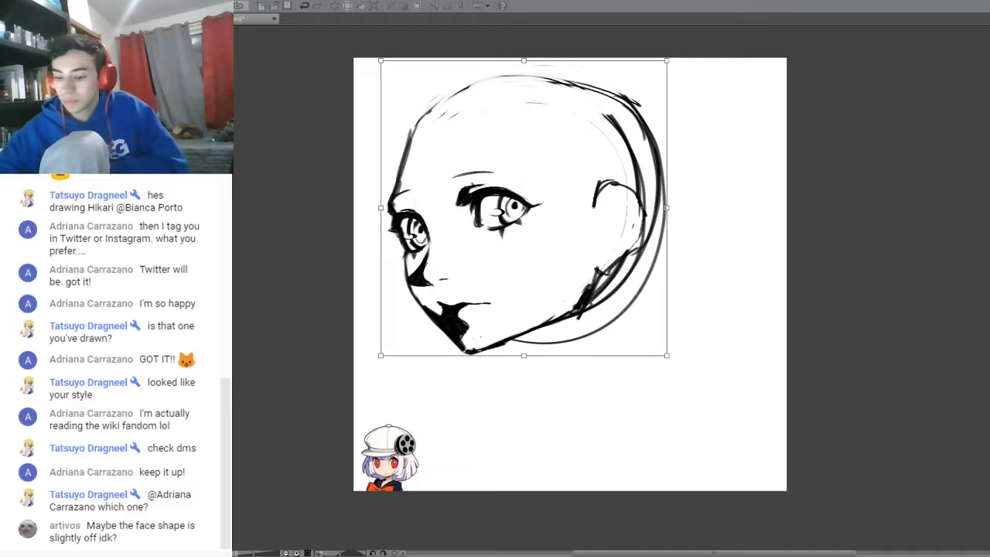
pyautogui.press('Return')
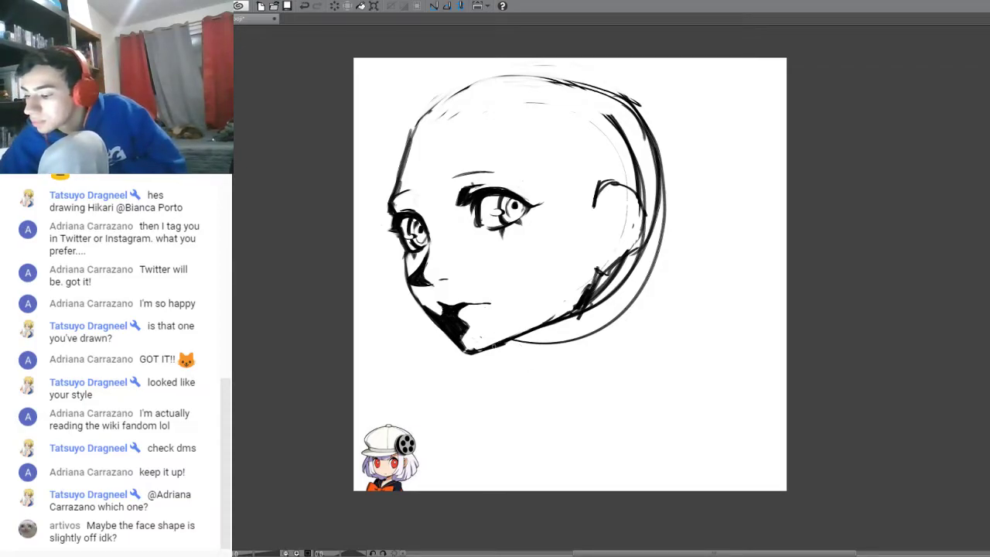
# - Sketch the neck and both shoulders, with the upper arms running off the canvas's lower edge
pyautogui.moveTo(639, 247)
pyautogui.mouseDown()
pyautogui.moveTo(622, 266)
pyautogui.moveTo(613, 312)
pyautogui.moveTo(631, 365)
pyautogui.mouseUp()
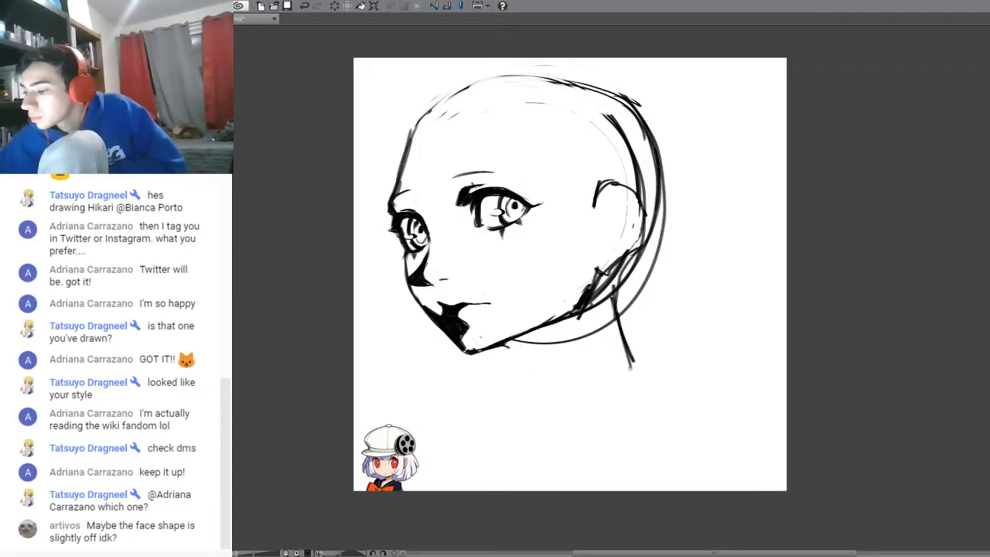
pyautogui.moveTo(499, 346); pyautogui.dragTo(513, 377)
pyautogui.moveTo(591, 402)
pyautogui.mouseDown()
pyautogui.moveTo(655, 355)
pyautogui.moveTo(705, 342)
pyautogui.moveTo(737, 389)
pyautogui.moveTo(744, 489)
pyautogui.mouseUp()
pyautogui.moveTo(725, 375); pyautogui.dragTo(754, 488)
pyautogui.moveTo(722, 376); pyautogui.dragTo(754, 490)
pyautogui.moveTo(632, 365); pyautogui.dragTo(561, 446)
pyautogui.moveTo(593, 399); pyautogui.dragTo(539, 458)
pyautogui.moveTo(506, 362)
pyautogui.mouseDown()
pyautogui.moveTo(484, 392)
pyautogui.moveTo(401, 402)
pyautogui.moveTo(378, 480)
pyautogui.mouseUp()
pyautogui.moveTo(397, 409); pyautogui.dragTo(379, 492)
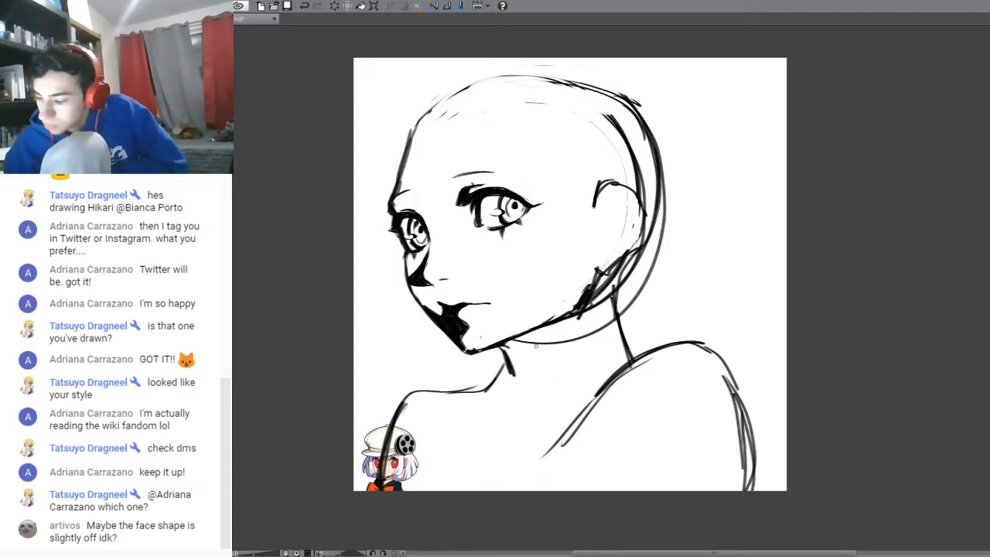
# - Draw the V-shaped collar opening from both sides of the neck down to the chest
pyautogui.moveTo(489, 385)
pyautogui.mouseDown()
pyautogui.moveTo(480, 469)
pyautogui.moveTo(638, 354)
pyautogui.mouseUp()
pyautogui.moveTo(576, 396); pyautogui.dragTo(498, 471)
pyautogui.moveTo(490, 374); pyautogui.dragTo(489, 454)
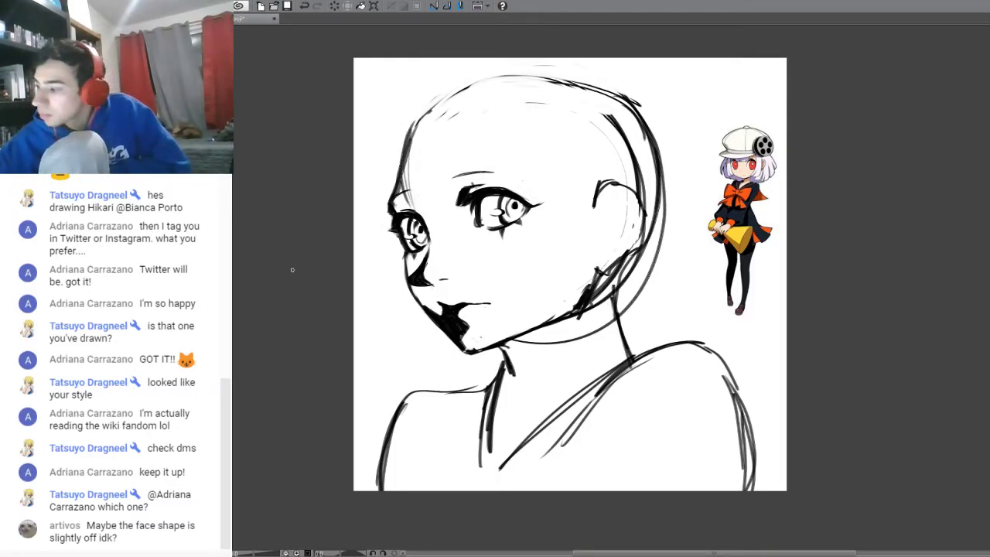
# - Try bangs across the forehead and long hair strokes outside the far side of the face
pyautogui.moveTo(412, 205)
pyautogui.mouseDown()
pyautogui.moveTo(443, 199)
pyautogui.moveTo(424, 197)
pyautogui.moveTo(416, 161)
pyautogui.moveTo(453, 198)
pyautogui.mouseUp()
pyautogui.moveTo(448, 200); pyautogui.dragTo(460, 194)
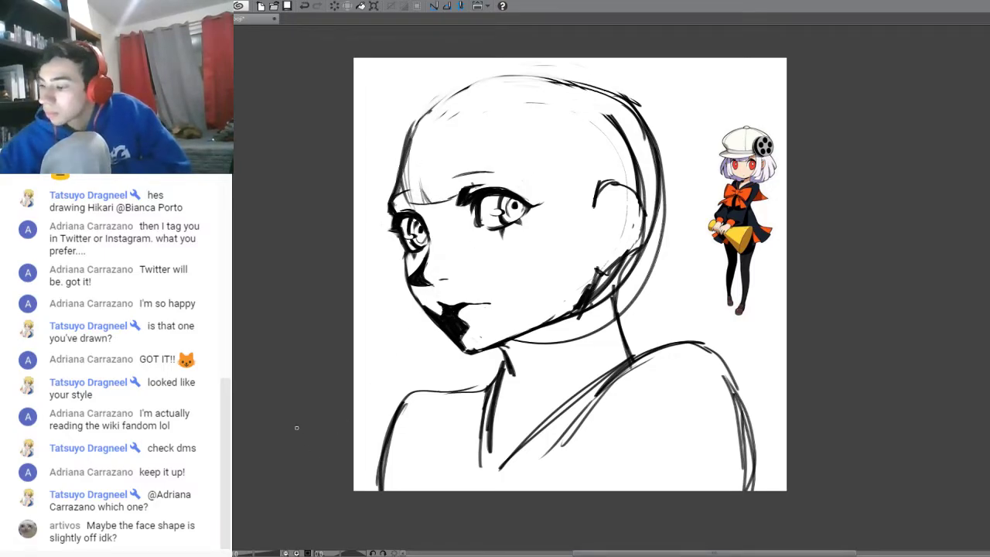
pyautogui.moveTo(515, 106); pyautogui.dragTo(487, 183)
pyautogui.moveTo(500, 149)
pyautogui.mouseDown()
pyautogui.moveTo(486, 183)
pyautogui.moveTo(469, 191)
pyautogui.mouseUp()
pyautogui.moveTo(498, 141)
pyautogui.mouseDown()
pyautogui.moveTo(468, 190)
pyautogui.moveTo(434, 206)
pyautogui.mouseUp()
pyautogui.moveTo(431, 167); pyautogui.dragTo(410, 212)
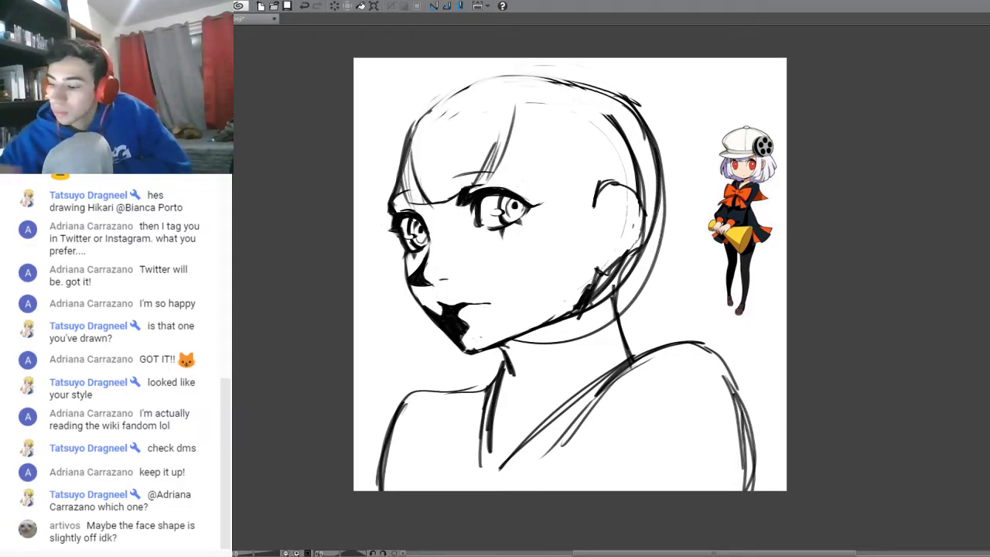
pyautogui.moveTo(391, 124); pyautogui.dragTo(379, 275)
pyautogui.moveTo(387, 151); pyautogui.dragTo(422, 345)
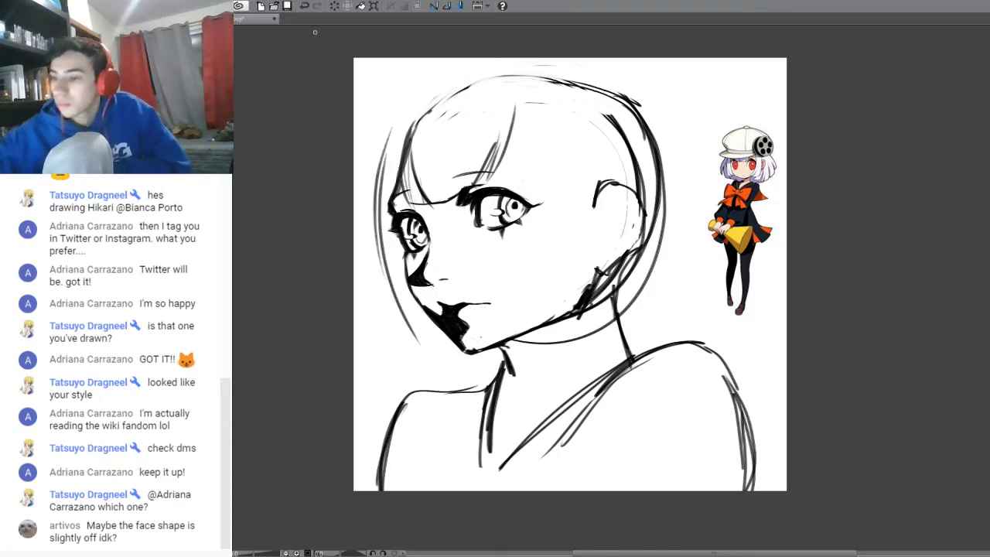
# - Undo the trial bangs and far-side hair strokes
pyautogui.click(302, 7)
pyautogui.click(303, 7)
pyautogui.click(303, 7)
pyautogui.click(302, 7)
pyautogui.click(302, 7)
pyautogui.click(303, 7)
pyautogui.click(303, 7)
pyautogui.click(302, 7)
pyautogui.click(302, 7)
pyautogui.click(303, 7)
pyautogui.click(303, 7)
pyautogui.click(302, 7)
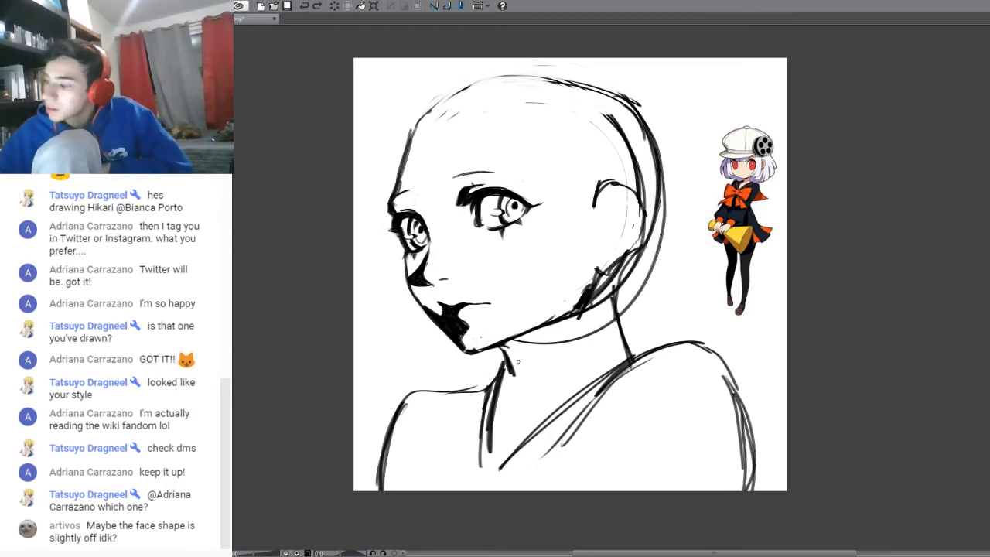
# - Sketch the near side lock from the temple to the jaw, with its back edge passing in front of the ear
pyautogui.moveTo(531, 124); pyautogui.dragTo(544, 241)
pyautogui.moveTo(546, 188)
pyautogui.mouseDown()
pyautogui.moveTo(519, 318)
pyautogui.moveTo(495, 331)
pyautogui.moveTo(538, 309)
pyautogui.mouseUp()
pyautogui.moveTo(535, 313)
pyautogui.mouseDown()
pyautogui.moveTo(504, 347)
pyautogui.moveTo(568, 334)
pyautogui.mouseUp()
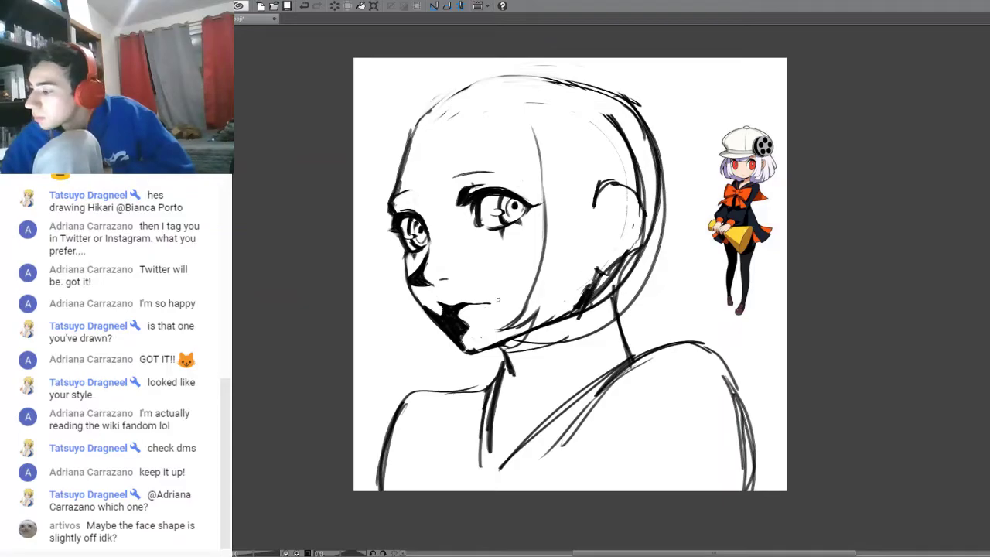
pyautogui.moveTo(590, 141); pyautogui.dragTo(595, 278)
pyautogui.moveTo(598, 196); pyautogui.dragTo(591, 288)
pyautogui.moveTo(584, 312)
pyautogui.mouseDown()
pyautogui.moveTo(590, 289)
pyautogui.moveTo(558, 346)
pyautogui.mouseUp()
pyautogui.moveTo(605, 253); pyautogui.dragTo(560, 345)
pyautogui.moveTo(599, 310); pyautogui.dragTo(604, 180)
pyautogui.moveTo(602, 179); pyautogui.dragTo(597, 164)
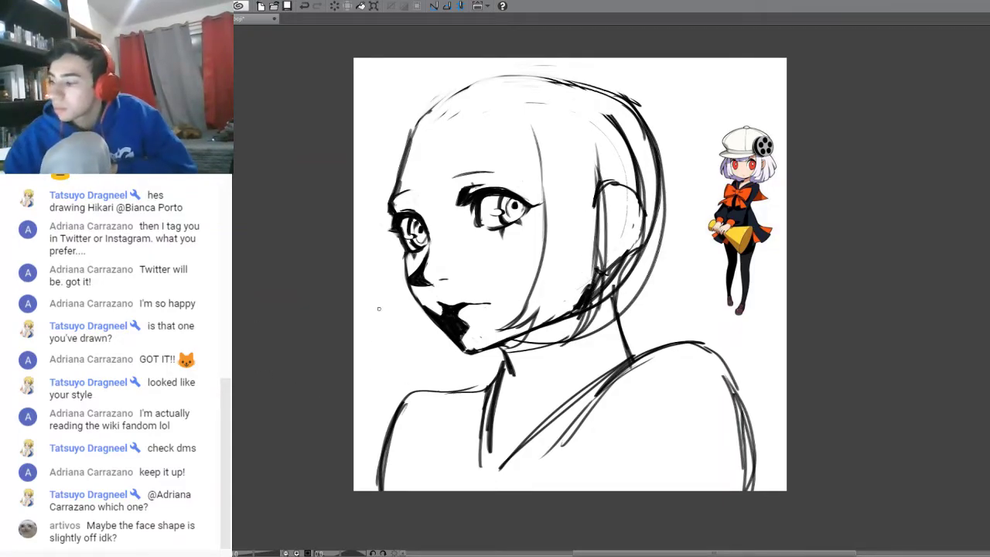
# - Draw the far-side bob hair beside the cheek, with curved tips curling in beneath the chin
pyautogui.moveTo(390, 234); pyautogui.dragTo(378, 320)
pyautogui.moveTo(393, 215); pyautogui.dragTo(380, 328)
pyautogui.moveTo(384, 272); pyautogui.dragTo(421, 365)
pyautogui.moveTo(391, 245)
pyautogui.mouseDown()
pyautogui.moveTo(386, 298)
pyautogui.moveTo(434, 336)
pyautogui.mouseUp()
pyautogui.moveTo(400, 334); pyautogui.dragTo(435, 335)
pyautogui.moveTo(403, 337); pyautogui.dragTo(458, 360)
pyautogui.moveTo(430, 313)
pyautogui.mouseDown()
pyautogui.moveTo(426, 337)
pyautogui.moveTo(444, 352)
pyautogui.mouseUp()
pyautogui.moveTo(422, 320)
pyautogui.mouseDown()
pyautogui.moveTo(455, 365)
pyautogui.moveTo(497, 373)
pyautogui.mouseUp()
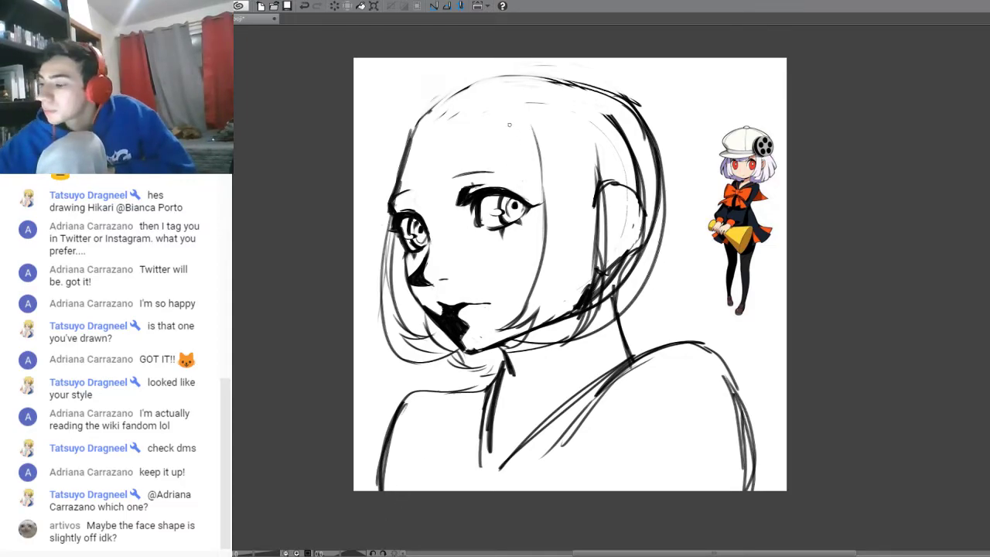
# - Draw pointed bangs across the forehead, with a few strands falling over the far temple
pyautogui.moveTo(515, 116); pyautogui.dragTo(484, 182)
pyautogui.moveTo(510, 134)
pyautogui.mouseDown()
pyautogui.moveTo(487, 180)
pyautogui.moveTo(464, 190)
pyautogui.mouseUp()
pyautogui.moveTo(399, 129); pyautogui.dragTo(403, 210)
pyautogui.moveTo(384, 155); pyautogui.dragTo(418, 206)
pyautogui.moveTo(390, 175)
pyautogui.mouseDown()
pyautogui.moveTo(417, 209)
pyautogui.moveTo(454, 193)
pyautogui.mouseUp()
pyautogui.moveTo(453, 149); pyautogui.dragTo(464, 194)
pyautogui.moveTo(458, 168); pyautogui.dragTo(472, 192)
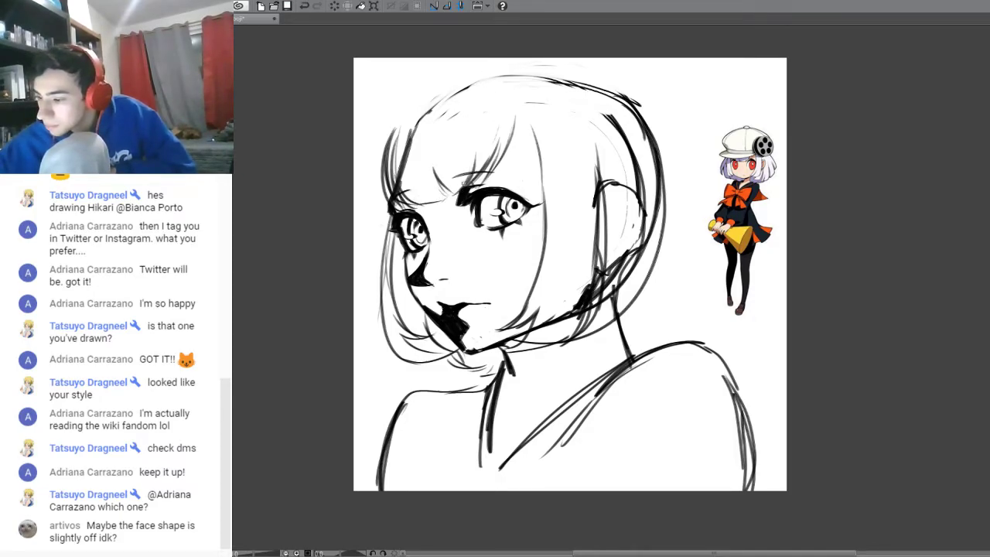
pyautogui.moveTo(430, 122); pyautogui.dragTo(450, 198)
pyautogui.moveTo(399, 112); pyautogui.dragTo(385, 177)
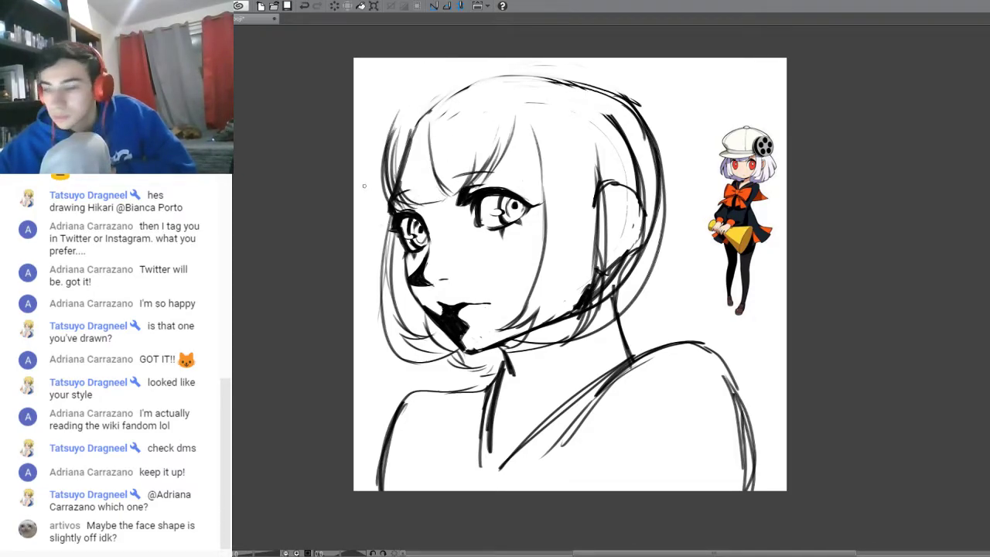
# - Sketch the cap's brim projecting over the forehead, including the lower edge of its underside
pyautogui.moveTo(354, 148)
pyautogui.mouseDown()
pyautogui.moveTo(521, 102)
pyautogui.moveTo(358, 160)
pyautogui.moveTo(380, 195)
pyautogui.moveTo(352, 205)
pyautogui.mouseUp()
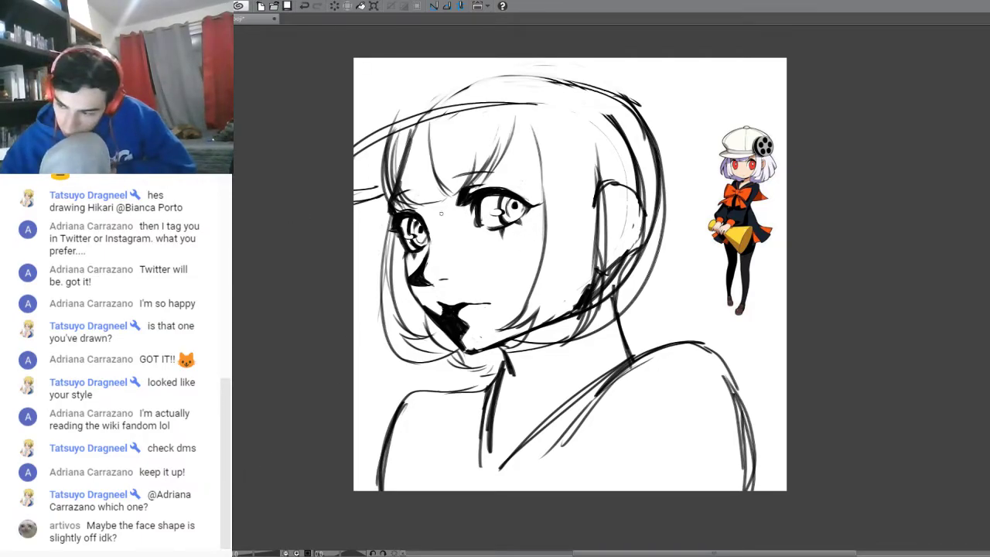
pyautogui.moveTo(506, 104); pyautogui.dragTo(387, 195)
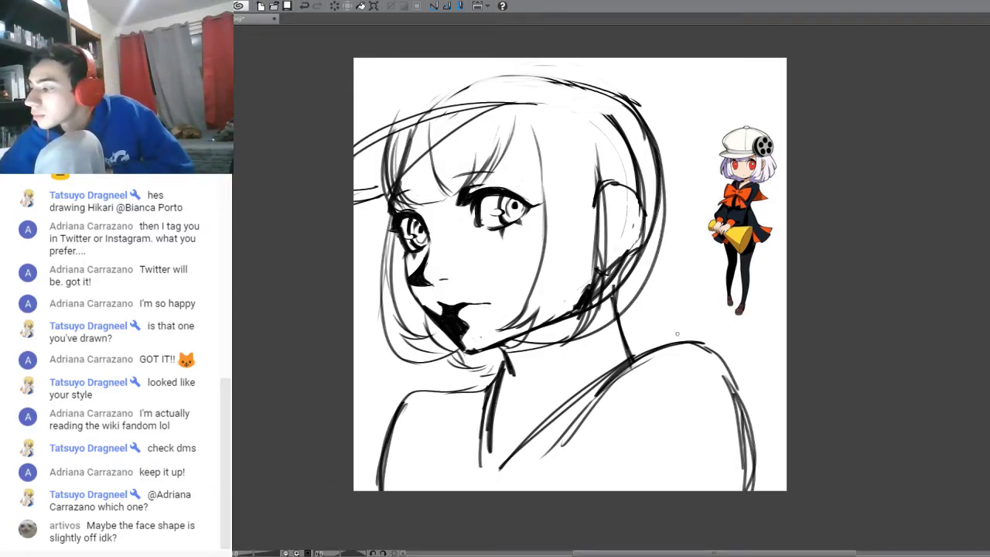
# - Sketch the hair's outer contour behind the head, with layered strands ending just above the near shoulder
pyautogui.moveTo(648, 122); pyautogui.dragTo(710, 217)
pyautogui.moveTo(681, 166)
pyautogui.mouseDown()
pyautogui.moveTo(712, 285)
pyautogui.moveTo(696, 298)
pyautogui.mouseUp()
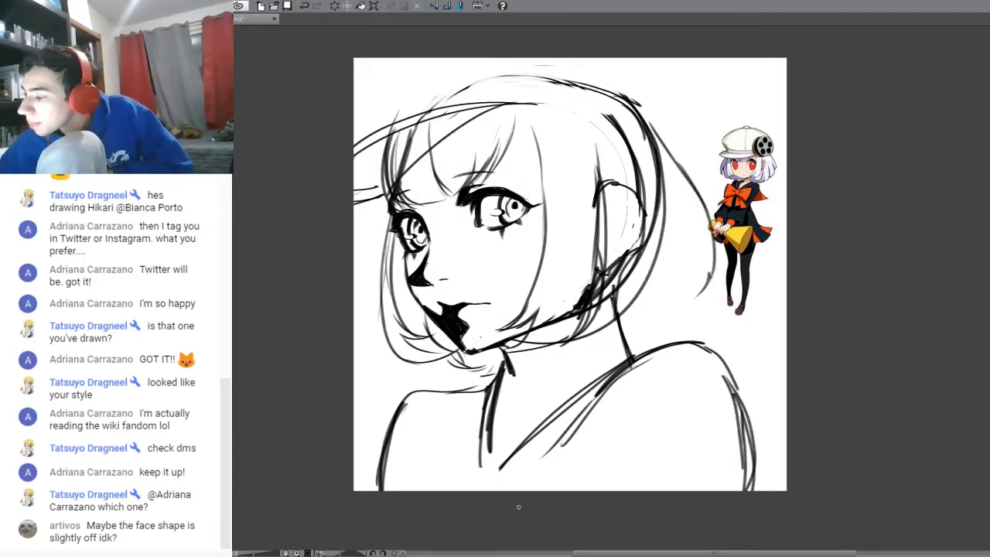
pyautogui.moveTo(620, 265)
pyautogui.mouseDown()
pyautogui.moveTo(583, 339)
pyautogui.moveTo(650, 338)
pyautogui.mouseUp()
pyautogui.moveTo(650, 338); pyautogui.dragTo(661, 298)
pyautogui.moveTo(662, 260); pyautogui.dragTo(670, 335)
pyautogui.moveTo(663, 338); pyautogui.dragTo(698, 321)
pyautogui.moveTo(698, 323); pyautogui.dragTo(695, 261)
pyautogui.moveTo(682, 222); pyautogui.dragTo(713, 296)
pyautogui.moveTo(689, 176)
pyautogui.mouseDown()
pyautogui.moveTo(710, 196)
pyautogui.moveTo(732, 284)
pyautogui.moveTo(668, 351)
pyautogui.mouseUp()
pyautogui.moveTo(665, 337); pyautogui.dragTo(652, 353)
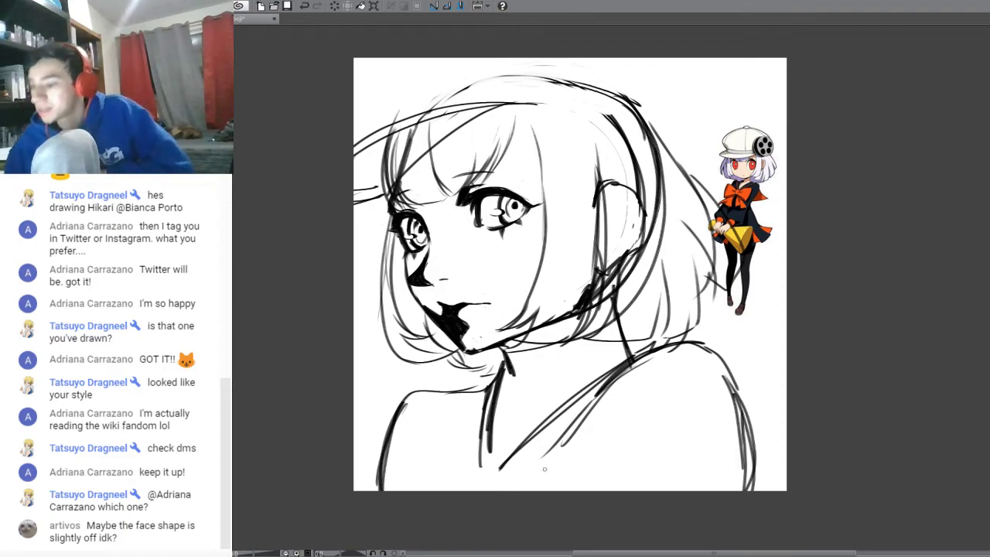
# - Rough in the cap's crown and the large film-reel disc on its near side with overlapping curved strokes
pyautogui.moveTo(390, 127)
pyautogui.mouseDown()
pyautogui.moveTo(396, 108)
pyautogui.moveTo(341, 95)
pyautogui.mouseUp()
pyautogui.moveTo(685, 59)
pyautogui.mouseDown()
pyautogui.moveTo(694, 102)
pyautogui.moveTo(678, 130)
pyautogui.moveTo(563, 32)
pyautogui.moveTo(528, 65)
pyautogui.moveTo(568, 150)
pyautogui.moveTo(634, 179)
pyautogui.mouseUp()
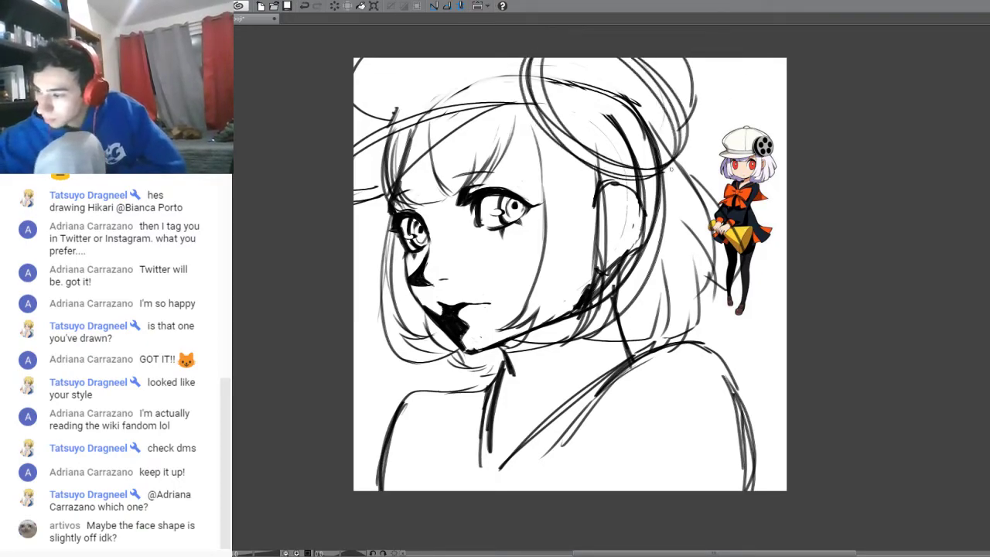
pyautogui.moveTo(645, 59); pyautogui.dragTo(680, 171)
pyautogui.moveTo(542, 57); pyautogui.dragTo(659, 183)
pyautogui.moveTo(576, 59); pyautogui.dragTo(665, 145)
pyautogui.moveTo(646, 58); pyautogui.dragTo(700, 147)
pyautogui.moveTo(579, 61)
pyautogui.mouseDown()
pyautogui.moveTo(670, 71)
pyautogui.moveTo(696, 150)
pyautogui.mouseUp()
pyautogui.moveTo(655, 59); pyautogui.dragTo(698, 135)
pyautogui.moveTo(572, 59)
pyautogui.mouseDown()
pyautogui.moveTo(585, 108)
pyautogui.moveTo(701, 129)
pyautogui.moveTo(661, 158)
pyautogui.mouseUp()
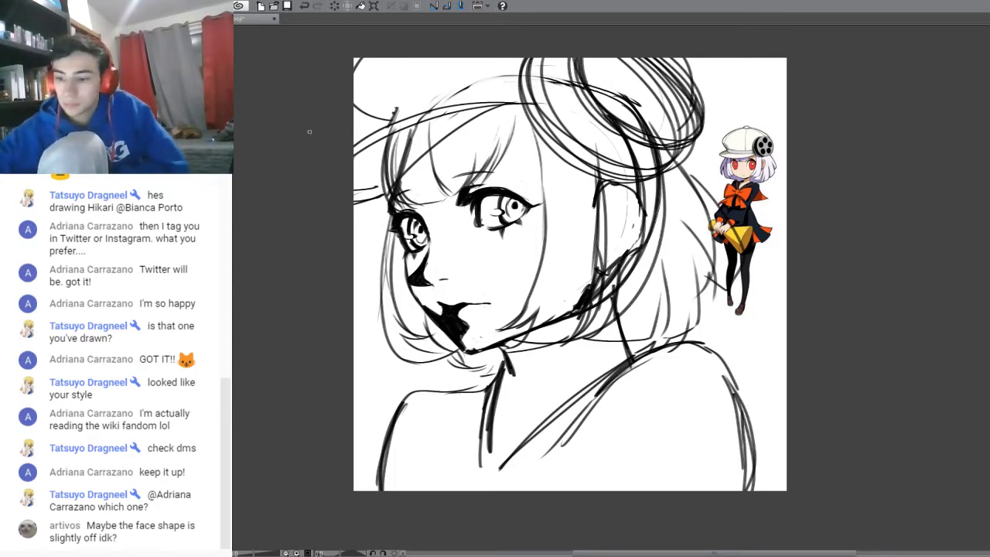
# - Erase the surplus construction lines in and around the cap's disc, and reinforce its remaining outer edges
pyautogui.press('e')
pyautogui.moveTo(564, 118)
pyautogui.mouseDown()
pyautogui.moveTo(534, 44)
pyautogui.moveTo(557, 51)
pyautogui.moveTo(592, 136)
pyautogui.mouseUp()
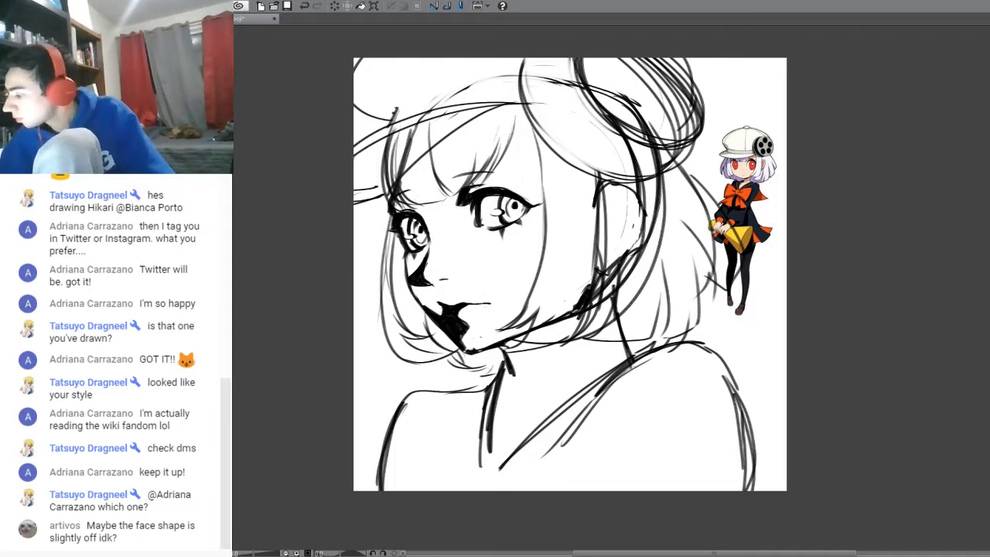
pyautogui.moveTo(623, 91)
pyautogui.mouseDown()
pyautogui.moveTo(646, 79)
pyautogui.moveTo(634, 106)
pyautogui.mouseUp()
pyautogui.moveTo(692, 117); pyautogui.dragTo(624, 46)
pyautogui.moveTo(547, 72)
pyautogui.mouseDown()
pyautogui.moveTo(600, 146)
pyautogui.moveTo(601, 123)
pyautogui.mouseUp()
pyautogui.moveTo(631, 164)
pyautogui.mouseDown()
pyautogui.moveTo(652, 160)
pyautogui.moveTo(605, 138)
pyautogui.moveTo(649, 161)
pyautogui.mouseUp()
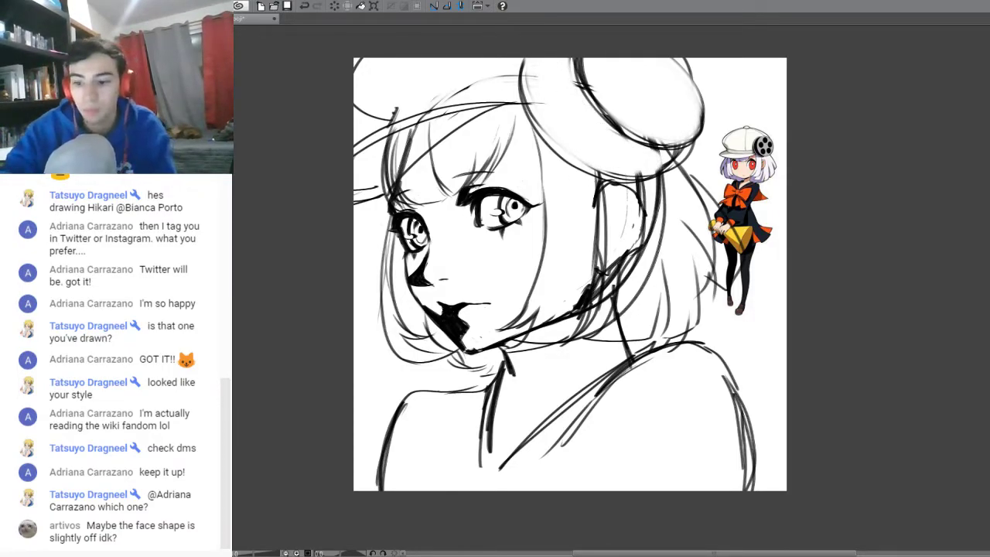
pyautogui.moveTo(540, 57); pyautogui.dragTo(522, 76)
pyautogui.moveTo(690, 141); pyautogui.dragTo(654, 173)
pyautogui.moveTo(685, 143); pyautogui.dragTo(650, 170)
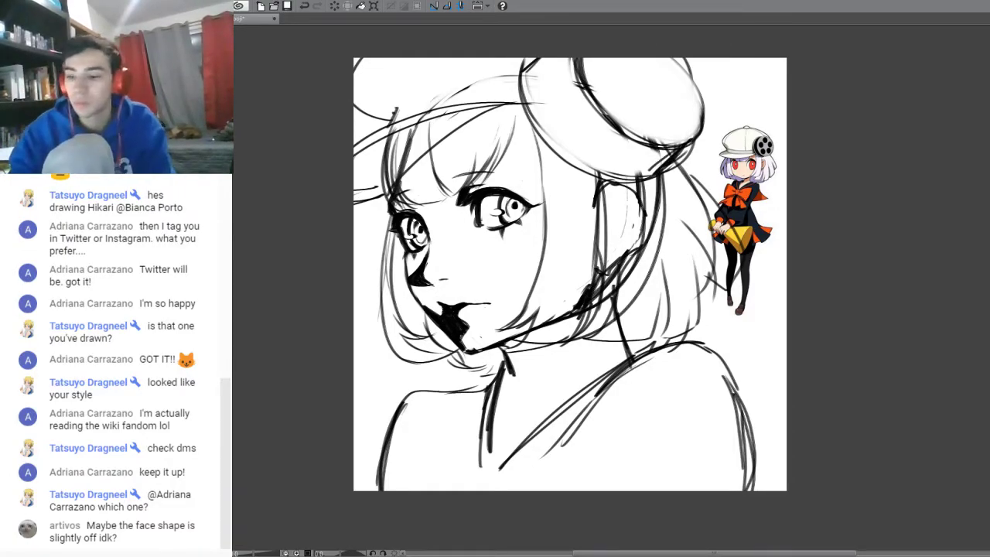
# - Erase the old head outline beneath the far bangs, and redraw the far-side hair strands down past the cheek
pyautogui.moveTo(394, 142)
pyautogui.mouseDown()
pyautogui.moveTo(413, 198)
pyautogui.moveTo(407, 129)
pyautogui.mouseUp()
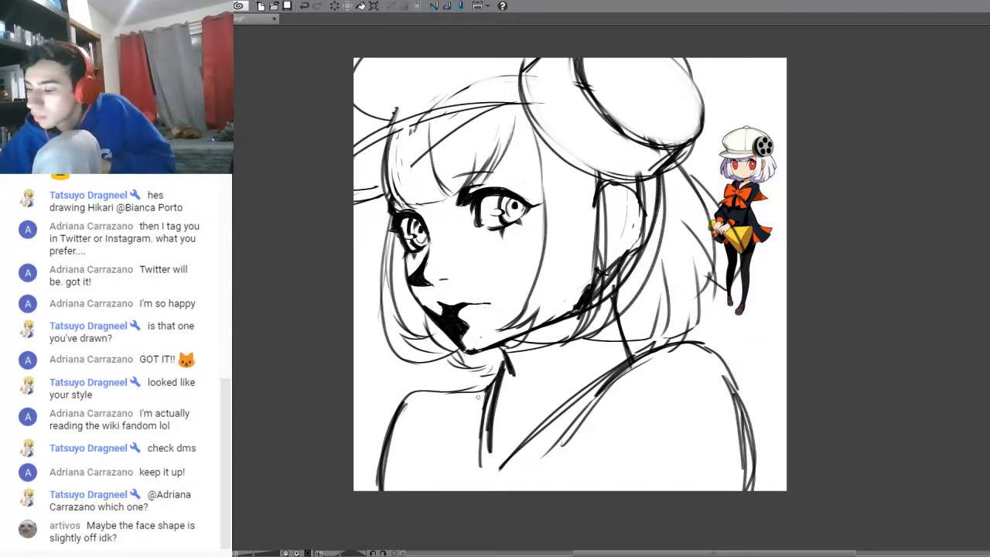
pyautogui.moveTo(386, 150); pyautogui.dragTo(388, 201)
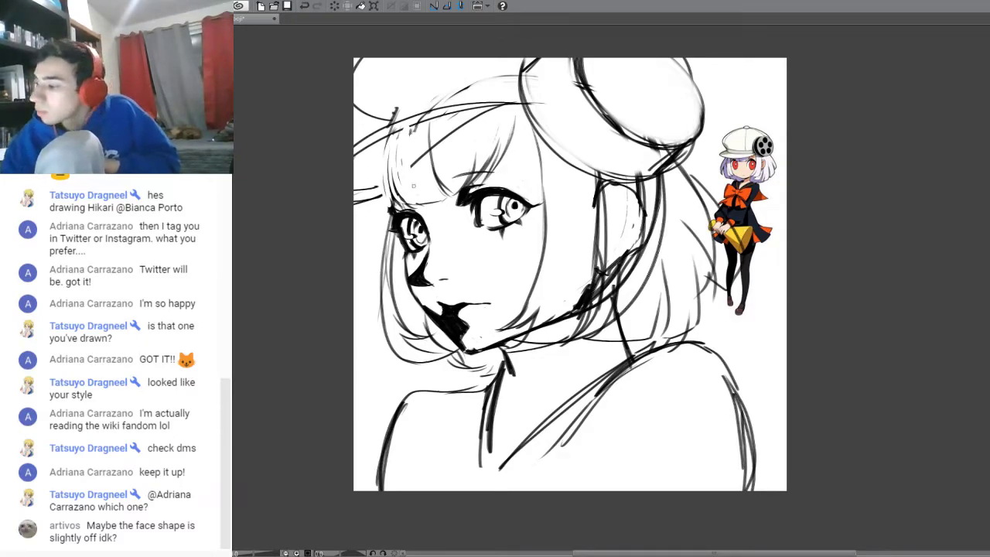
pyautogui.moveTo(383, 144); pyautogui.dragTo(387, 310)
pyautogui.moveTo(380, 202); pyautogui.dragTo(412, 305)
pyautogui.moveTo(390, 229); pyautogui.dragTo(414, 307)
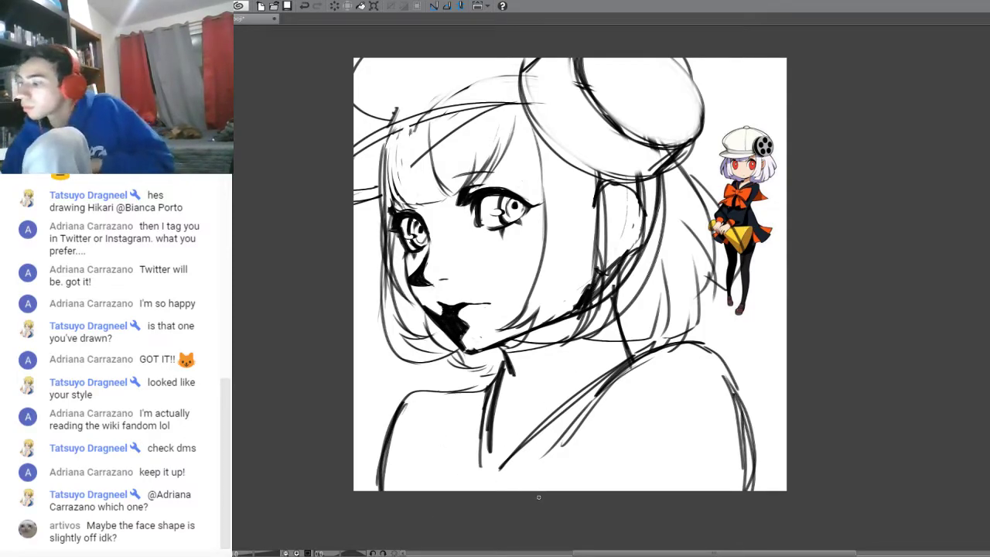
# - Shade the hair beneath the cap's disc in black, and fill the brim's underside solid black
pyautogui.moveTo(515, 119); pyautogui.dragTo(541, 173)
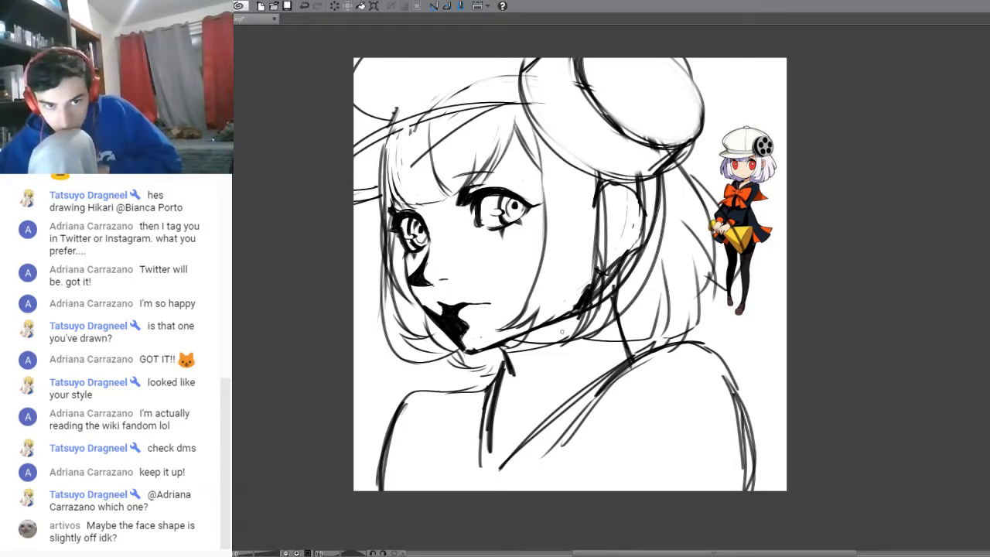
pyautogui.moveTo(493, 107)
pyautogui.mouseDown()
pyautogui.moveTo(566, 170)
pyautogui.moveTo(541, 145)
pyautogui.mouseUp()
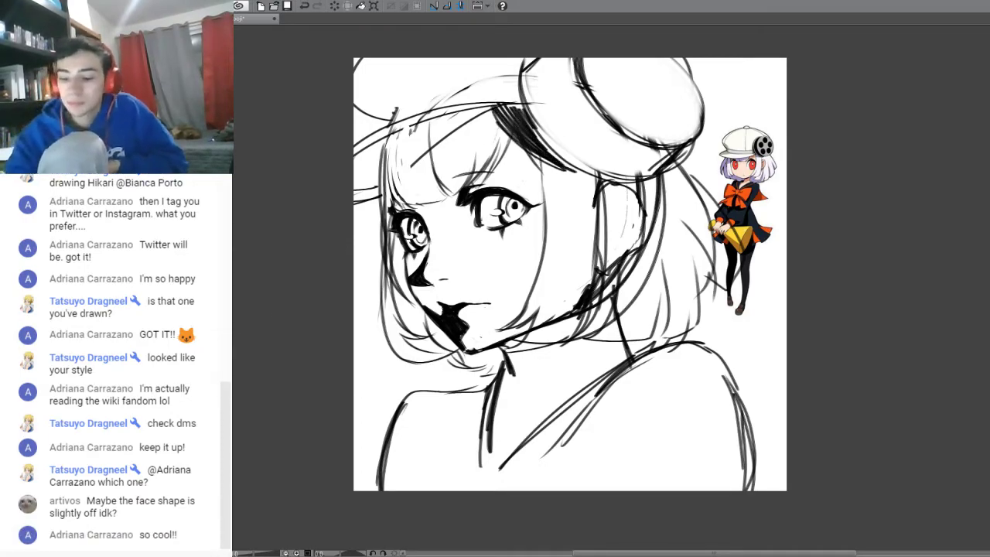
pyautogui.moveTo(396, 142); pyautogui.dragTo(357, 178)
pyautogui.moveTo(464, 107)
pyautogui.mouseDown()
pyautogui.moveTo(366, 163)
pyautogui.moveTo(477, 111)
pyautogui.moveTo(388, 173)
pyautogui.mouseUp()
pyautogui.moveTo(448, 128)
pyautogui.mouseDown()
pyautogui.moveTo(410, 144)
pyautogui.moveTo(368, 195)
pyautogui.mouseUp()
pyautogui.moveTo(384, 143)
pyautogui.mouseDown()
pyautogui.moveTo(357, 198)
pyautogui.moveTo(369, 195)
pyautogui.mouseUp()
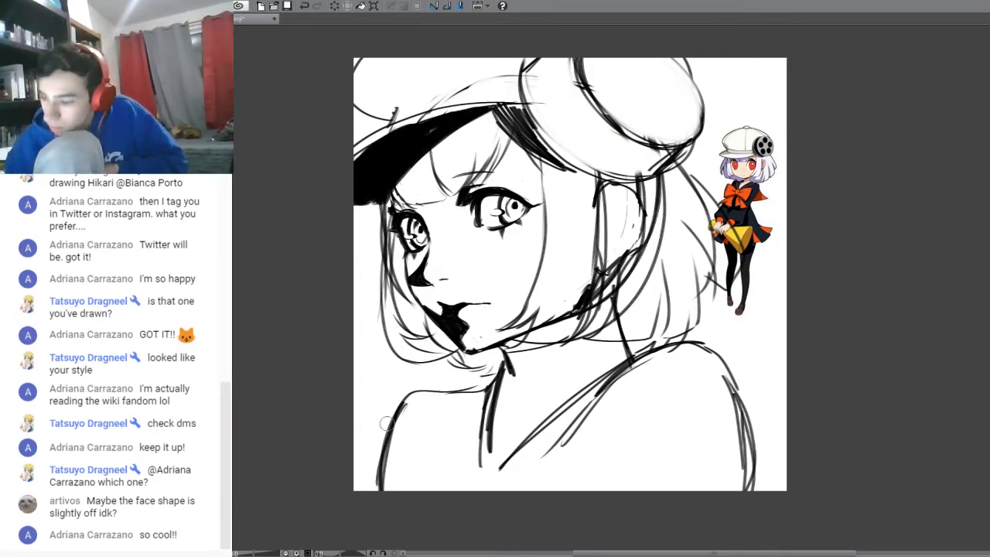
# - Fill the background on the face's far side with black, from the cap down past the far shoulder
pyautogui.moveTo(368, 204)
pyautogui.mouseDown()
pyautogui.moveTo(376, 280)
pyautogui.moveTo(382, 269)
pyautogui.mouseUp()
pyautogui.moveTo(347, 144)
pyautogui.mouseDown()
pyautogui.moveTo(379, 123)
pyautogui.moveTo(355, 116)
pyautogui.moveTo(353, 125)
pyautogui.mouseUp()
pyautogui.moveTo(362, 196)
pyautogui.mouseDown()
pyautogui.moveTo(374, 251)
pyautogui.moveTo(351, 321)
pyautogui.moveTo(354, 396)
pyautogui.moveTo(368, 383)
pyautogui.moveTo(369, 438)
pyautogui.moveTo(378, 424)
pyautogui.moveTo(379, 436)
pyautogui.moveTo(393, 389)
pyautogui.moveTo(366, 417)
pyautogui.mouseUp()
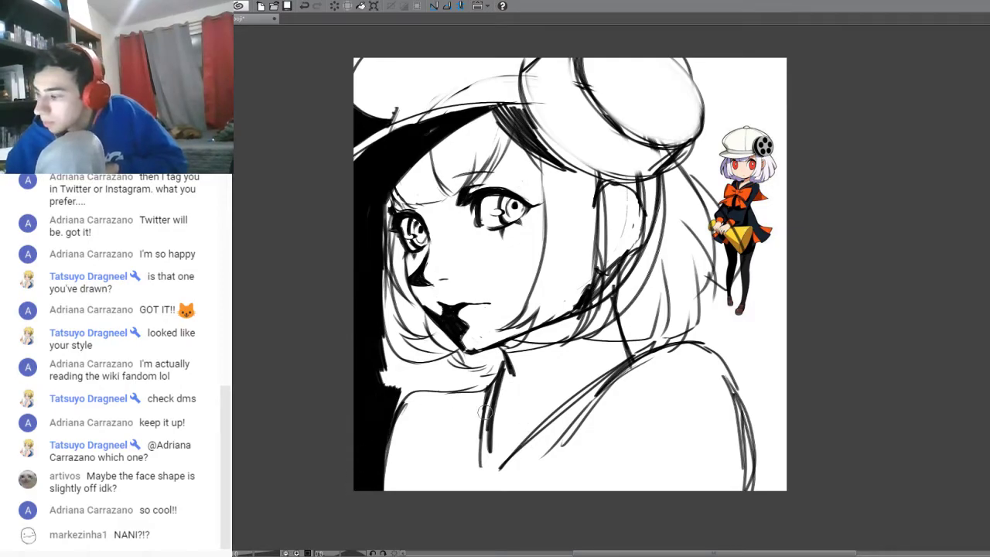
# - Sketch a large bow with its knot on the chest, and fill the background between it and the far-side hair with black
pyautogui.moveTo(496, 424)
pyautogui.mouseDown()
pyautogui.moveTo(474, 472)
pyautogui.moveTo(495, 427)
pyautogui.moveTo(481, 476)
pyautogui.moveTo(507, 437)
pyautogui.moveTo(627, 390)
pyautogui.moveTo(644, 418)
pyautogui.moveTo(631, 487)
pyautogui.mouseUp()
pyautogui.moveTo(464, 474); pyautogui.dragTo(492, 489)
pyautogui.moveTo(483, 431)
pyautogui.mouseDown()
pyautogui.moveTo(409, 395)
pyautogui.moveTo(388, 434)
pyautogui.mouseUp()
pyautogui.moveTo(407, 499); pyautogui.dragTo(469, 477)
pyautogui.moveTo(425, 441)
pyautogui.mouseDown()
pyautogui.moveTo(467, 449)
pyautogui.moveTo(470, 483)
pyautogui.moveTo(454, 483)
pyautogui.moveTo(477, 493)
pyautogui.mouseUp()
pyautogui.moveTo(403, 391)
pyautogui.mouseDown()
pyautogui.moveTo(385, 428)
pyautogui.moveTo(395, 424)
pyautogui.mouseUp()
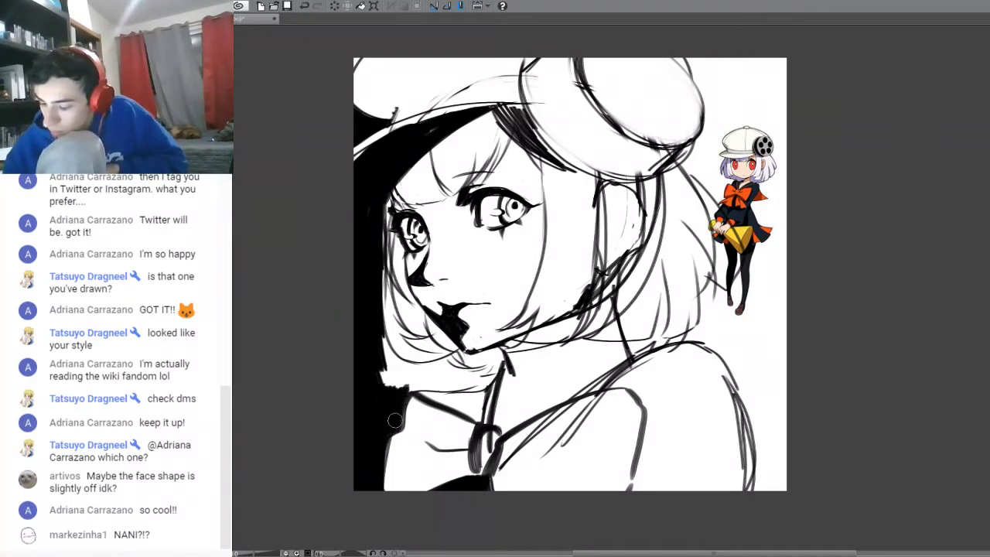
pyautogui.moveTo(385, 332)
pyautogui.mouseDown()
pyautogui.moveTo(412, 384)
pyautogui.moveTo(448, 379)
pyautogui.moveTo(489, 395)
pyautogui.mouseUp()
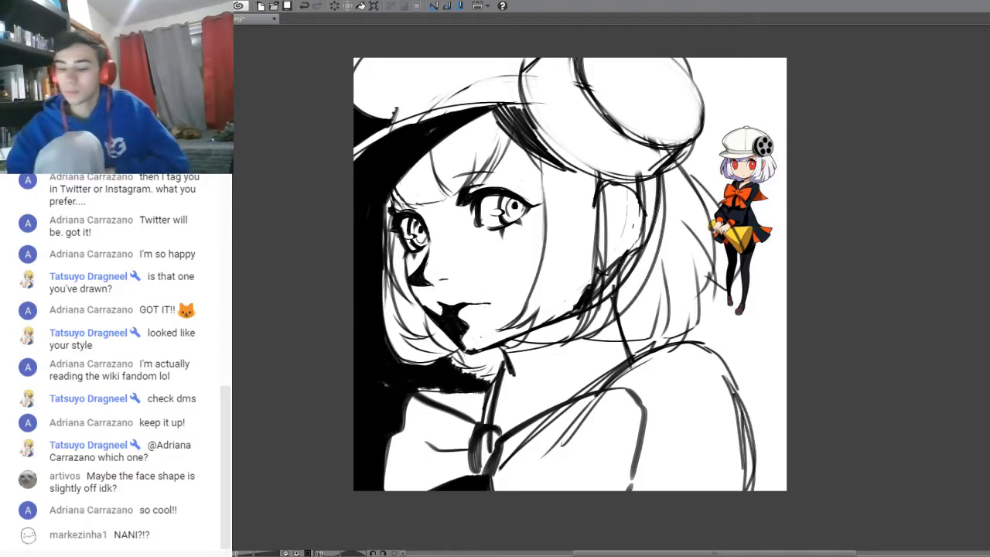
# - Erase the jaw and neck lines crossing the near-side hair, and clean up the hair's outer edge beside the reference
pyautogui.moveTo(555, 318)
pyautogui.mouseDown()
pyautogui.moveTo(530, 339)
pyautogui.moveTo(567, 325)
pyautogui.moveTo(597, 271)
pyautogui.moveTo(597, 232)
pyautogui.moveTo(590, 267)
pyautogui.moveTo(620, 283)
pyautogui.moveTo(649, 207)
pyautogui.moveTo(644, 187)
pyautogui.moveTo(654, 224)
pyautogui.moveTo(659, 205)
pyautogui.moveTo(650, 274)
pyautogui.moveTo(603, 329)
pyautogui.moveTo(629, 302)
pyautogui.moveTo(626, 337)
pyautogui.moveTo(636, 339)
pyautogui.mouseUp()
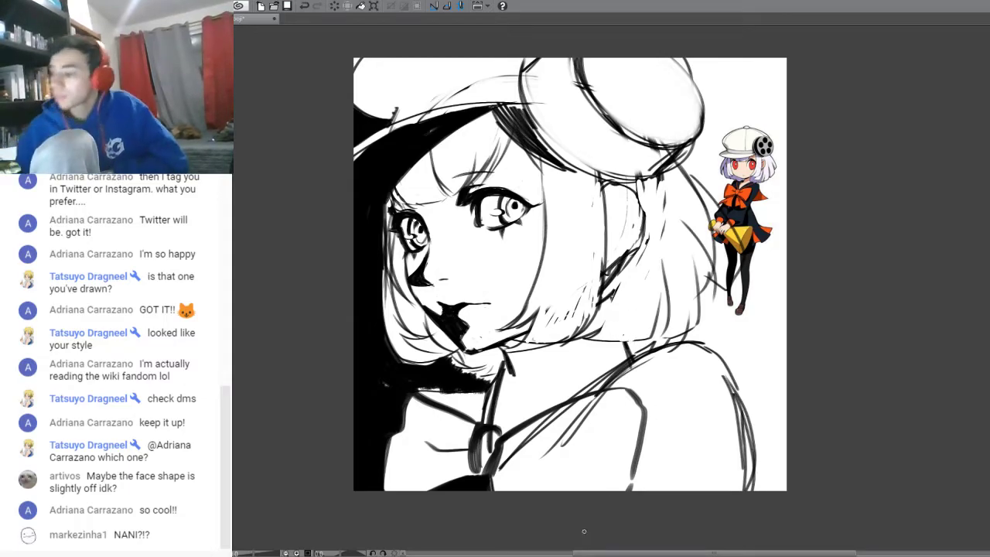
pyautogui.moveTo(721, 220)
pyautogui.mouseDown()
pyautogui.moveTo(713, 238)
pyautogui.moveTo(727, 255)
pyautogui.moveTo(736, 240)
pyautogui.moveTo(730, 280)
pyautogui.moveTo(735, 259)
pyautogui.moveTo(684, 222)
pyautogui.moveTo(662, 239)
pyautogui.mouseUp()
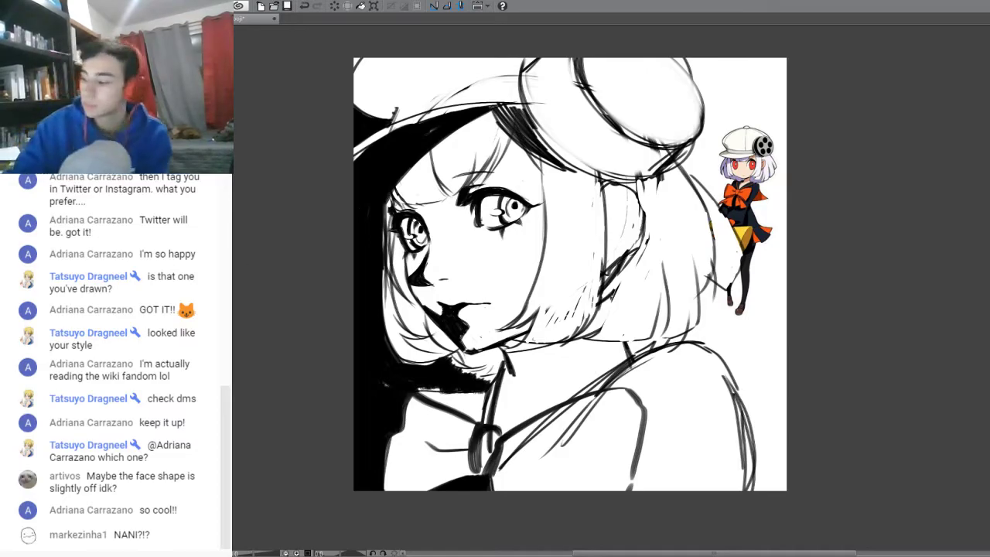
pyautogui.moveTo(712, 200)
pyautogui.mouseDown()
pyautogui.moveTo(692, 177)
pyautogui.moveTo(736, 246)
pyautogui.moveTo(721, 295)
pyautogui.moveTo(716, 273)
pyautogui.moveTo(726, 261)
pyautogui.mouseUp()
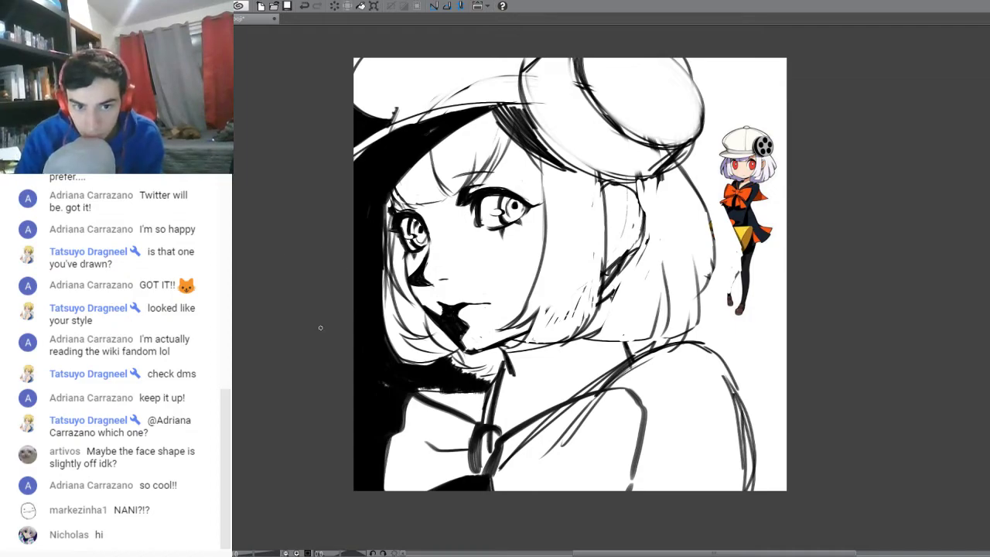
# - Hatch the shadow on the neck beneath the chin, down along the collar to the bow's knot
pyautogui.moveTo(543, 347); pyautogui.dragTo(493, 424)
pyautogui.moveTo(543, 344)
pyautogui.mouseDown()
pyautogui.moveTo(493, 423)
pyautogui.moveTo(496, 402)
pyautogui.mouseUp()
pyautogui.moveTo(524, 342)
pyautogui.mouseDown()
pyautogui.moveTo(500, 385)
pyautogui.moveTo(504, 359)
pyautogui.mouseUp()
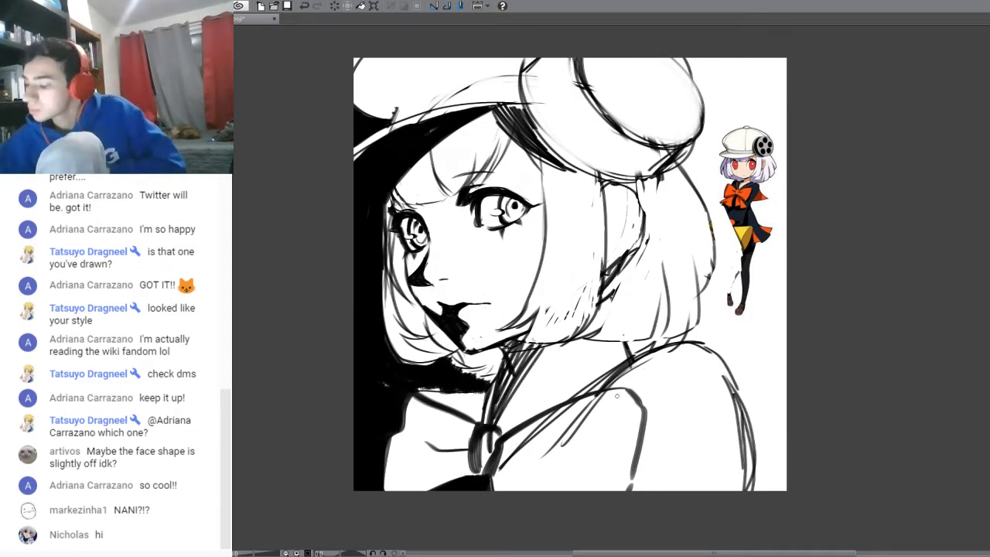
# - Sketch the outer garment flap extending from the near shoulder past the canvas edge
pyautogui.moveTo(653, 359)
pyautogui.mouseDown()
pyautogui.moveTo(601, 394)
pyautogui.moveTo(724, 353)
pyautogui.moveTo(778, 439)
pyautogui.mouseUp()
pyautogui.moveTo(711, 350); pyautogui.dragTo(786, 404)
pyautogui.moveTo(786, 462); pyautogui.dragTo(755, 489)
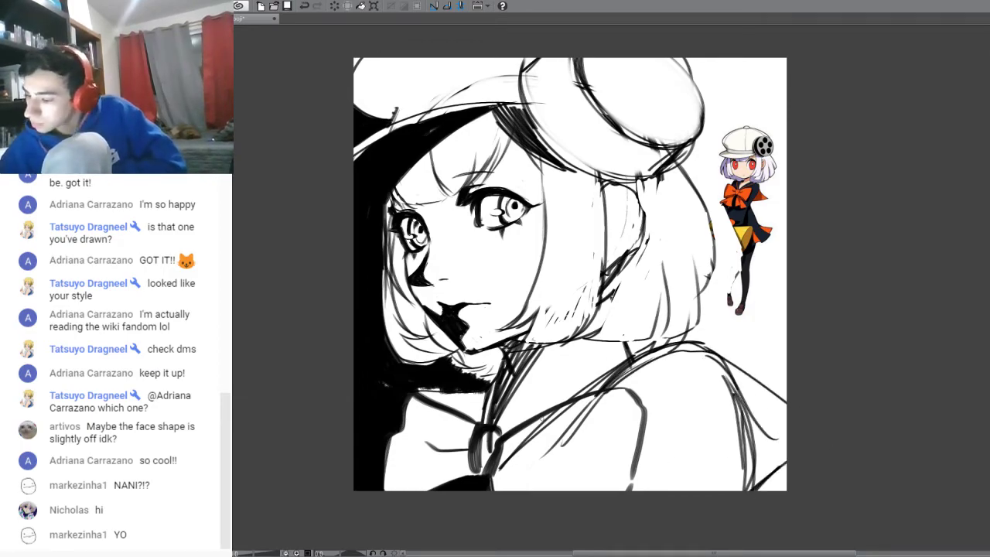
# - Reinforce the outer edge of the bob hair, and add inner strands from the bangs across the near-side hair
pyautogui.moveTo(672, 173); pyautogui.dragTo(713, 291)
pyautogui.moveTo(707, 237); pyautogui.dragTo(721, 315)
pyautogui.moveTo(720, 282); pyautogui.dragTo(699, 321)
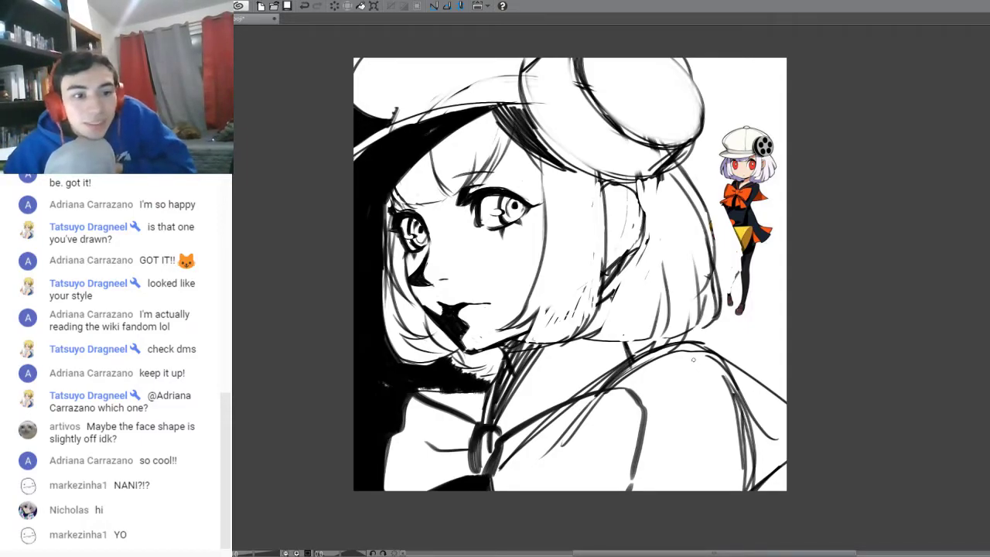
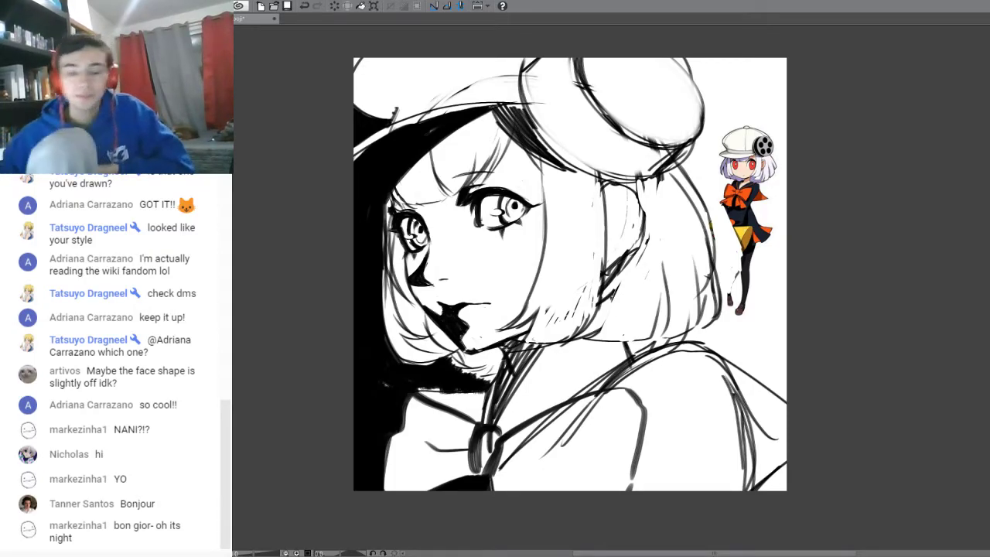
pyautogui.moveTo(510, 137)
pyautogui.mouseDown()
pyautogui.moveTo(542, 218)
pyautogui.moveTo(537, 274)
pyautogui.mouseUp()
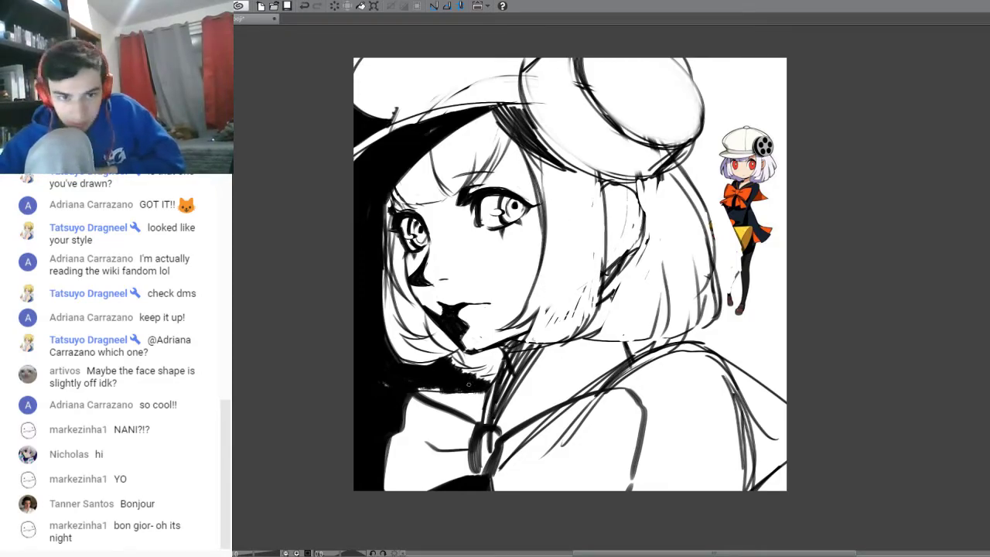
pyautogui.moveTo(384, 206); pyautogui.dragTo(395, 289)
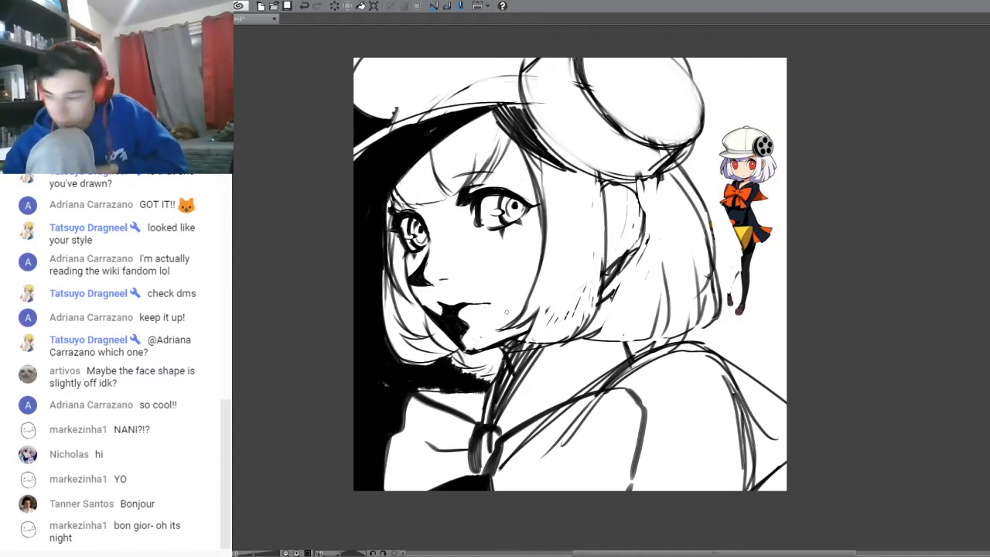
pyautogui.moveTo(604, 184); pyautogui.dragTo(606, 289)
pyautogui.moveTo(611, 219); pyautogui.dragTo(608, 276)
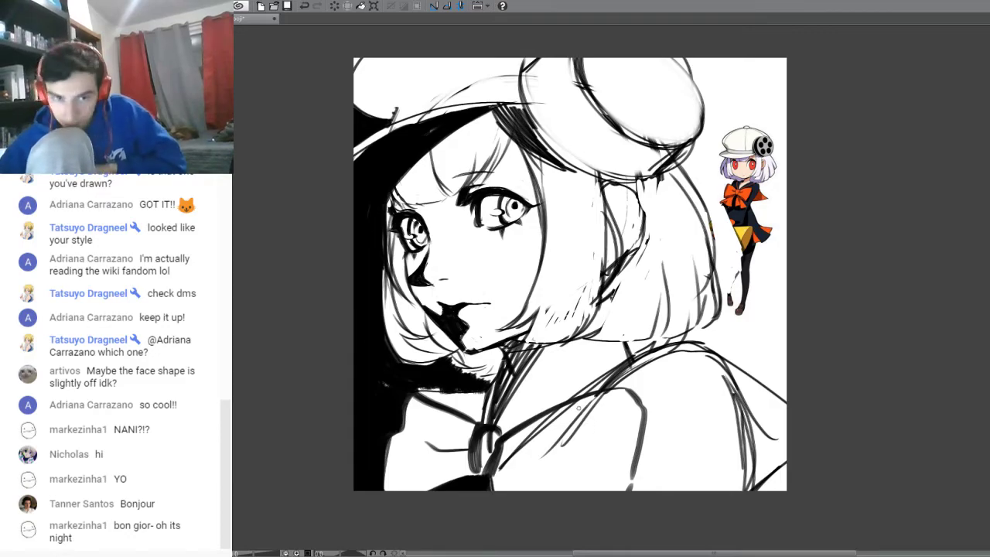
pyautogui.moveTo(678, 215); pyautogui.dragTo(625, 306)
pyautogui.moveTo(677, 270); pyautogui.dragTo(644, 333)
pyautogui.moveTo(707, 283)
pyautogui.mouseDown()
pyautogui.moveTo(671, 330)
pyautogui.moveTo(680, 327)
pyautogui.mouseUp()
# - Hatch a dark shadow on the nape beneath the near-side hair, and sketch the collar and neck lines above the bow
pyautogui.moveTo(611, 339)
pyautogui.mouseDown()
pyautogui.moveTo(616, 367)
pyautogui.moveTo(625, 354)
pyautogui.moveTo(654, 356)
pyautogui.mouseUp()
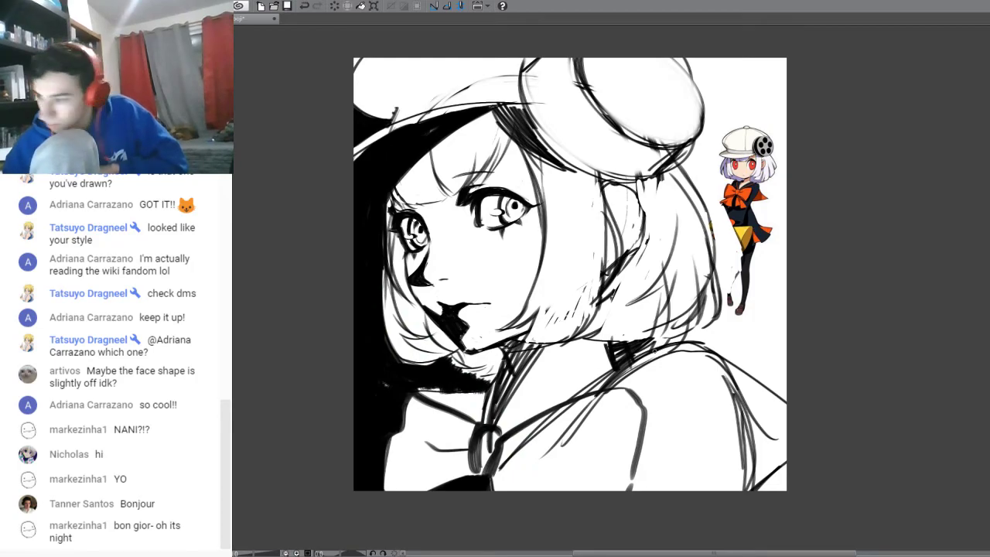
pyautogui.moveTo(509, 356)
pyautogui.mouseDown()
pyautogui.moveTo(519, 414)
pyautogui.moveTo(507, 423)
pyautogui.mouseUp()
pyautogui.moveTo(509, 367)
pyautogui.mouseDown()
pyautogui.moveTo(522, 407)
pyautogui.moveTo(502, 435)
pyautogui.moveTo(520, 425)
pyautogui.mouseUp()
pyautogui.moveTo(551, 370); pyautogui.dragTo(538, 413)
pyautogui.moveTo(549, 369); pyautogui.dragTo(540, 415)
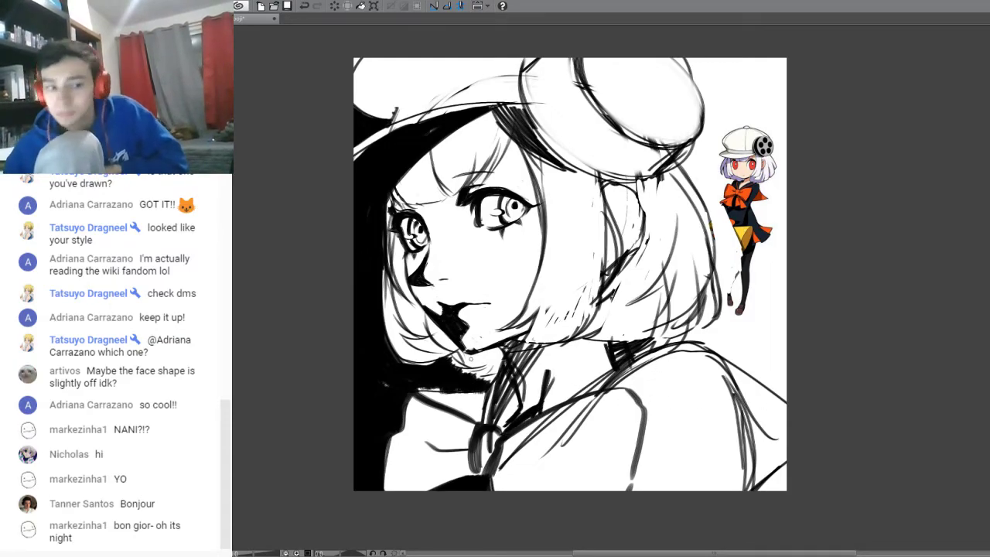
# - Erase the old collar lines crossing the bow's near half, and clean up the knot and the fold below it
pyautogui.moveTo(502, 467)
pyautogui.mouseDown()
pyautogui.moveTo(537, 430)
pyautogui.moveTo(600, 399)
pyautogui.mouseUp()
pyautogui.moveTo(544, 418); pyautogui.dragTo(601, 396)
pyautogui.moveTo(522, 445)
pyautogui.mouseDown()
pyautogui.moveTo(589, 406)
pyautogui.moveTo(542, 428)
pyautogui.mouseUp()
pyautogui.hotkey('ctrl', 'z')
pyautogui.hotkey('ctrl', 'z')
pyautogui.hotkey('ctrl', 'z')
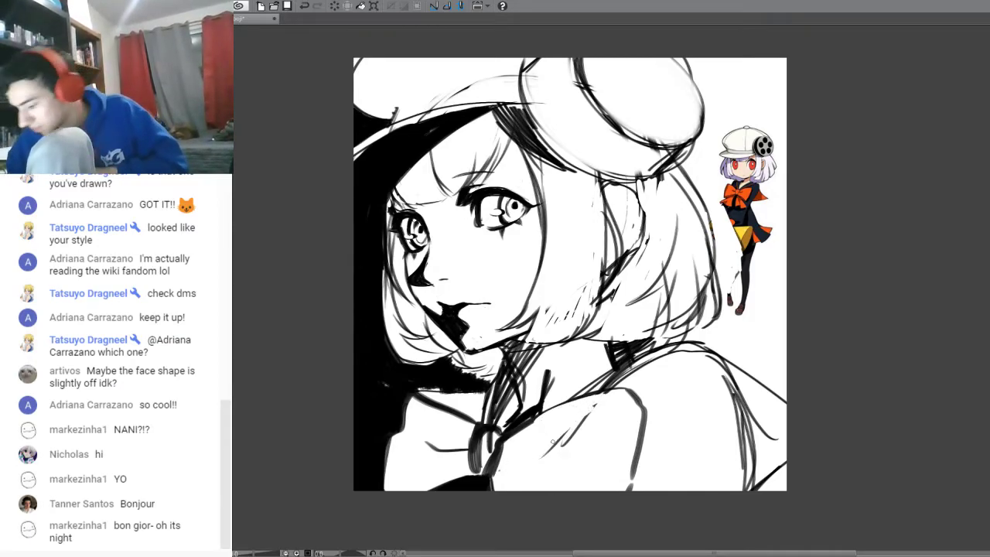
pyautogui.moveTo(492, 435)
pyautogui.mouseDown()
pyautogui.moveTo(483, 468)
pyautogui.moveTo(491, 451)
pyautogui.moveTo(468, 488)
pyautogui.moveTo(440, 496)
pyautogui.moveTo(463, 485)
pyautogui.mouseUp()
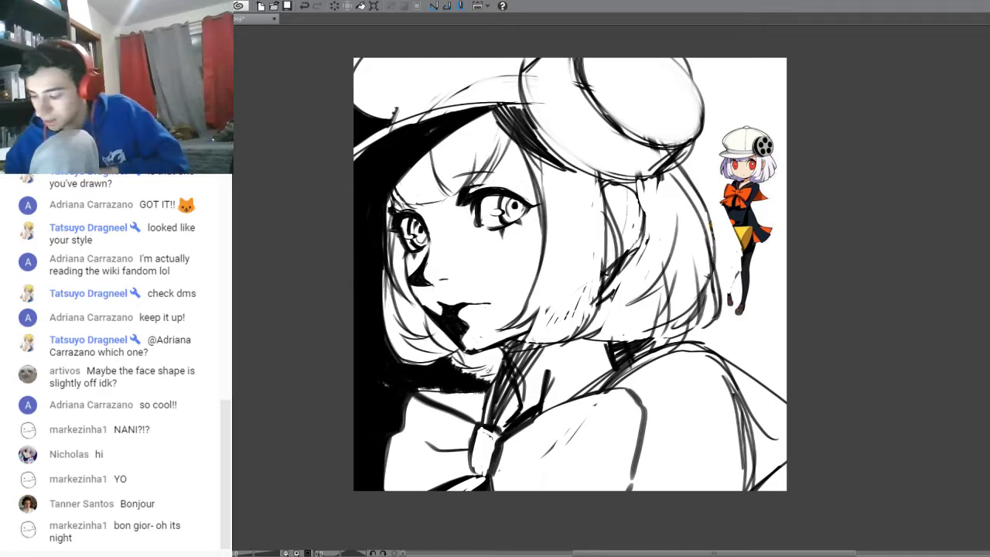
# - Refine the far-side hair's edge and tips against the black background
pyautogui.moveTo(394, 346)
pyautogui.mouseDown()
pyautogui.moveTo(447, 367)
pyautogui.moveTo(451, 359)
pyautogui.mouseUp()
pyautogui.moveTo(387, 231)
pyautogui.mouseDown()
pyautogui.moveTo(393, 302)
pyautogui.moveTo(403, 299)
pyautogui.mouseUp()
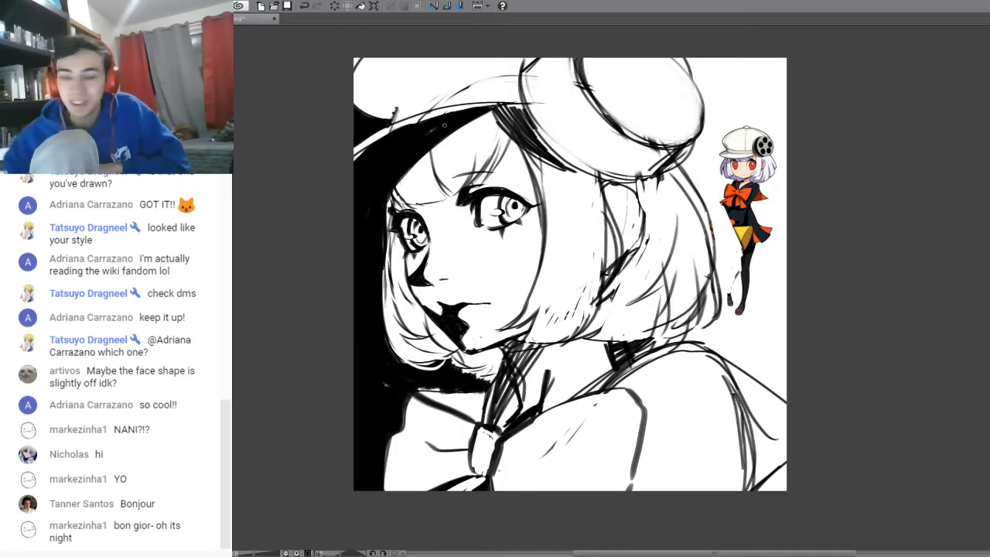
# - Redraw the cap's brim band and far crown edge, and thicken the rim around the cap's disc with extra contour lines
pyautogui.moveTo(382, 118)
pyautogui.mouseDown()
pyautogui.moveTo(498, 70)
pyautogui.moveTo(516, 74)
pyautogui.mouseUp()
pyautogui.moveTo(393, 120)
pyautogui.mouseDown()
pyautogui.moveTo(502, 77)
pyautogui.moveTo(393, 106)
pyautogui.mouseUp()
pyautogui.moveTo(380, 118); pyautogui.dragTo(487, 70)
pyautogui.moveTo(363, 59)
pyautogui.mouseDown()
pyautogui.moveTo(357, 67)
pyautogui.moveTo(405, 103)
pyautogui.mouseUp()
pyautogui.moveTo(573, 60)
pyautogui.mouseDown()
pyautogui.moveTo(630, 151)
pyautogui.moveTo(619, 143)
pyautogui.mouseUp()
pyautogui.moveTo(619, 158); pyautogui.dragTo(712, 135)
pyautogui.moveTo(669, 58)
pyautogui.mouseDown()
pyautogui.moveTo(712, 145)
pyautogui.moveTo(557, 57)
pyautogui.moveTo(684, 188)
pyautogui.moveTo(674, 163)
pyautogui.mouseUp()
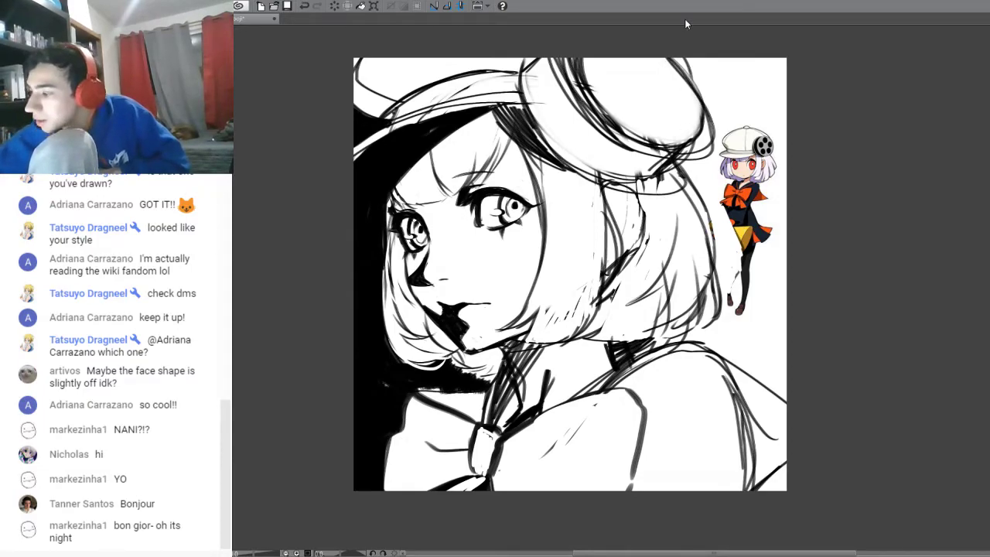
pyautogui.moveTo(670, 99); pyautogui.dragTo(706, 114)
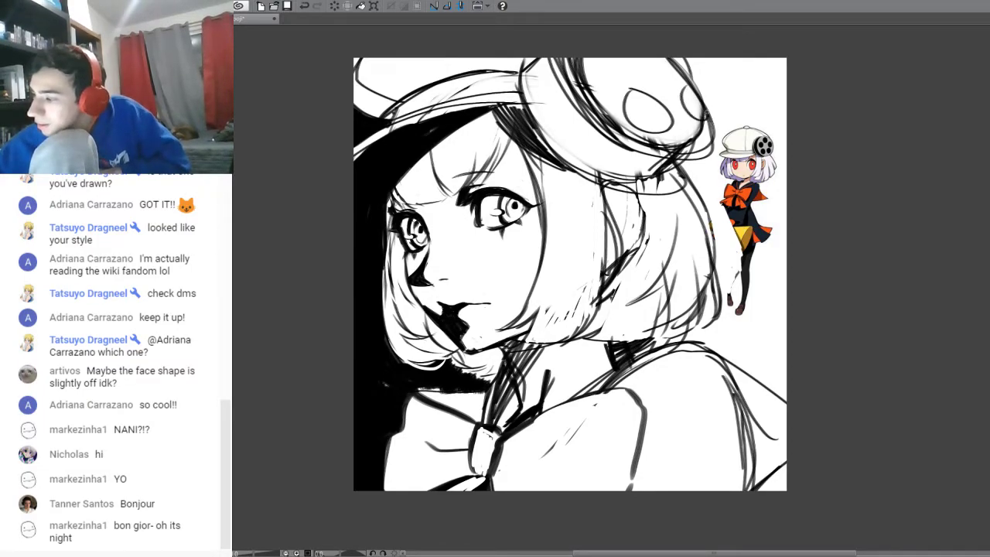
pyautogui.moveTo(612, 54); pyautogui.dragTo(610, 57)
pyautogui.moveTo(665, 72); pyautogui.dragTo(676, 82)
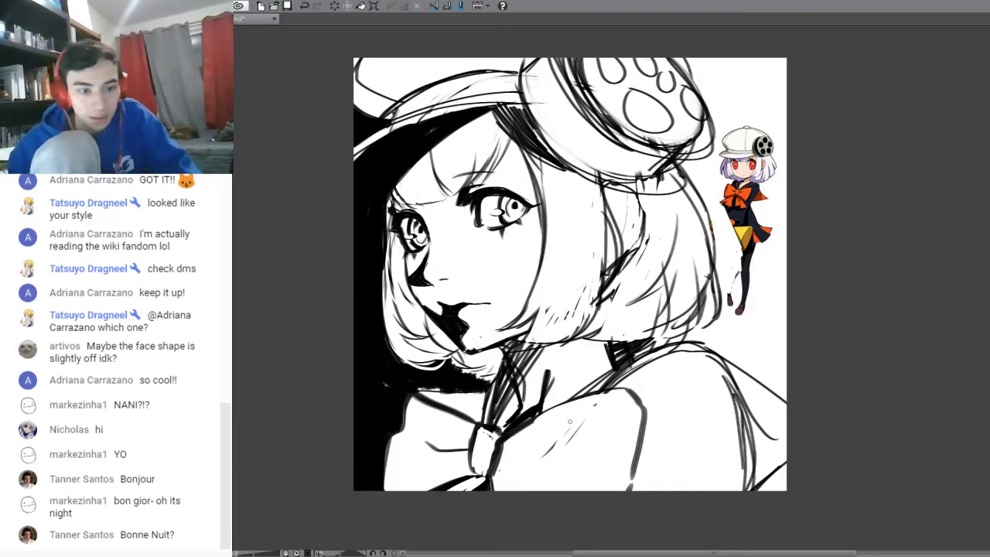
pyautogui.hotkey('ctrl', 'z')
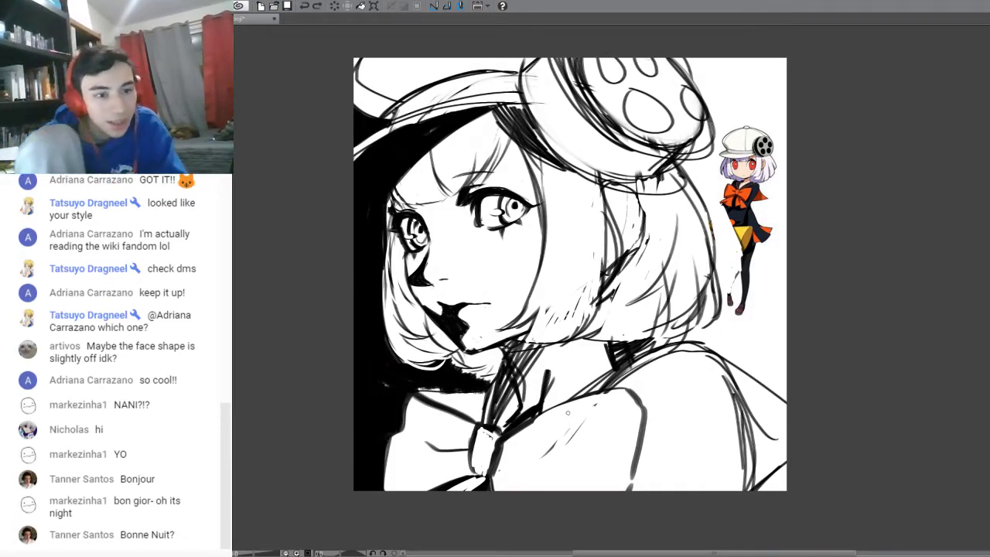
pyautogui.hotkey('ctrl', 'z')
pyautogui.hotkey('ctrl', 'z')
pyautogui.hotkey('ctrl', 'z')
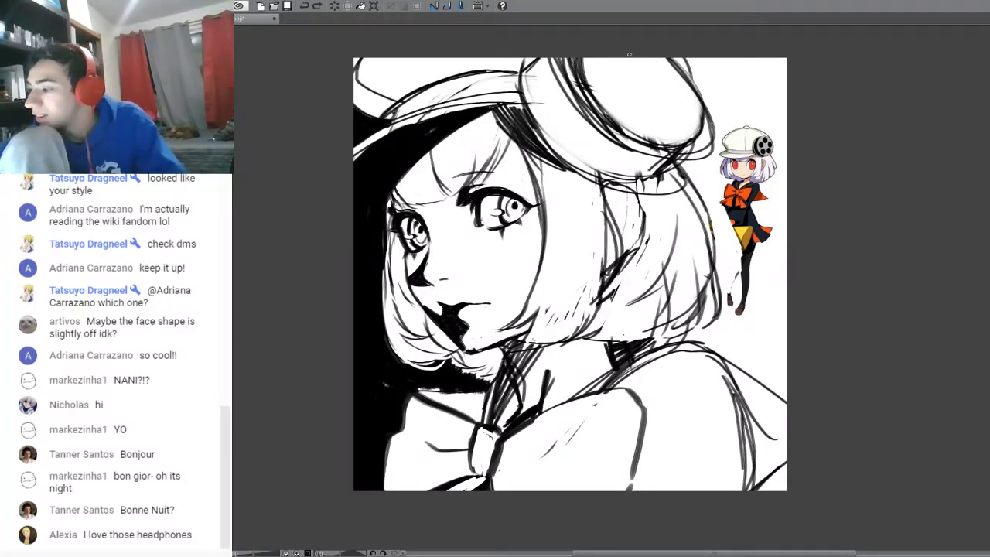
# - Draw a ring of oval film-reel holes on the cap's disc, with thicker inner edges on the holes nearest the face
pyautogui.moveTo(628, 93)
pyautogui.mouseDown()
pyautogui.moveTo(619, 116)
pyautogui.moveTo(646, 121)
pyautogui.moveTo(630, 90)
pyautogui.moveTo(686, 116)
pyautogui.moveTo(665, 116)
pyautogui.moveTo(681, 127)
pyautogui.mouseUp()
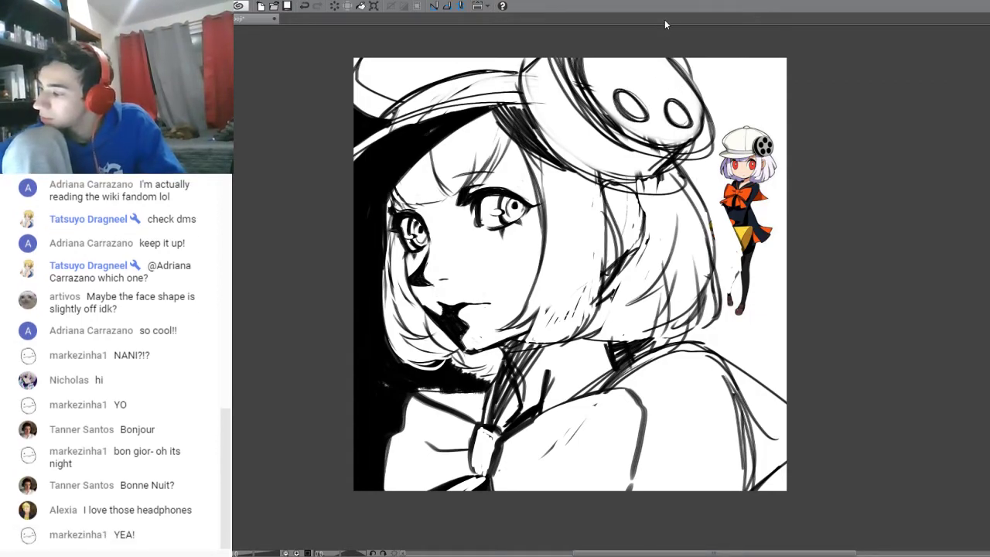
pyautogui.moveTo(628, 59)
pyautogui.mouseDown()
pyautogui.moveTo(622, 68)
pyautogui.moveTo(645, 71)
pyautogui.moveTo(630, 59)
pyautogui.moveTo(659, 86)
pyautogui.moveTo(679, 90)
pyautogui.mouseUp()
pyautogui.moveTo(597, 60)
pyautogui.mouseDown()
pyautogui.moveTo(594, 80)
pyautogui.moveTo(613, 60)
pyautogui.moveTo(592, 65)
pyautogui.moveTo(611, 84)
pyautogui.mouseUp()
pyautogui.moveTo(623, 91)
pyautogui.mouseDown()
pyautogui.moveTo(623, 115)
pyautogui.moveTo(645, 118)
pyautogui.moveTo(619, 94)
pyautogui.moveTo(618, 113)
pyautogui.mouseUp()
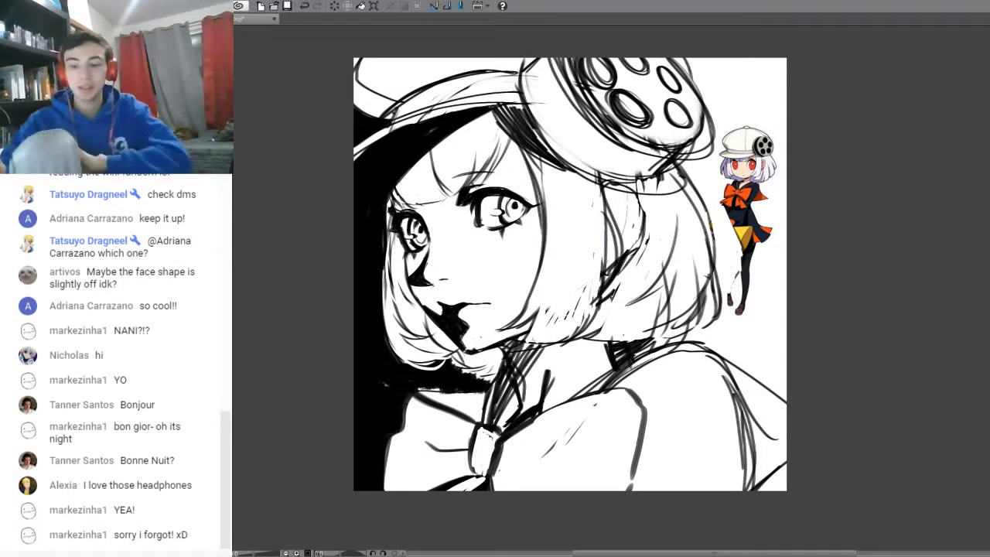
# - Redraw the hair strands in front of the ear down to the jaw, and hatch the hair roots beneath the cap
pyautogui.moveTo(607, 203)
pyautogui.mouseDown()
pyautogui.moveTo(614, 280)
pyautogui.moveTo(587, 305)
pyautogui.mouseUp()
pyautogui.moveTo(607, 260)
pyautogui.mouseDown()
pyautogui.moveTo(597, 309)
pyautogui.moveTo(591, 272)
pyautogui.moveTo(571, 321)
pyautogui.moveTo(546, 331)
pyautogui.mouseUp()
pyautogui.moveTo(546, 281)
pyautogui.mouseDown()
pyautogui.moveTo(535, 330)
pyautogui.moveTo(552, 331)
pyautogui.moveTo(510, 350)
pyautogui.moveTo(578, 287)
pyautogui.moveTo(546, 315)
pyautogui.moveTo(571, 329)
pyautogui.moveTo(585, 297)
pyautogui.moveTo(571, 314)
pyautogui.moveTo(565, 299)
pyautogui.moveTo(541, 331)
pyautogui.moveTo(556, 271)
pyautogui.moveTo(527, 310)
pyautogui.mouseUp()
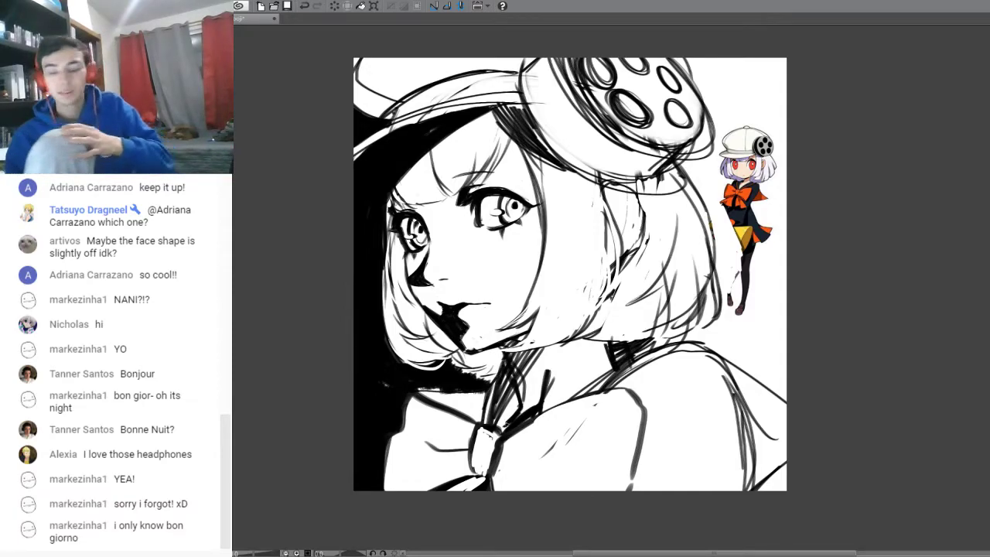
pyautogui.moveTo(589, 187); pyautogui.dragTo(609, 222)
pyautogui.moveTo(521, 138); pyautogui.dragTo(564, 170)
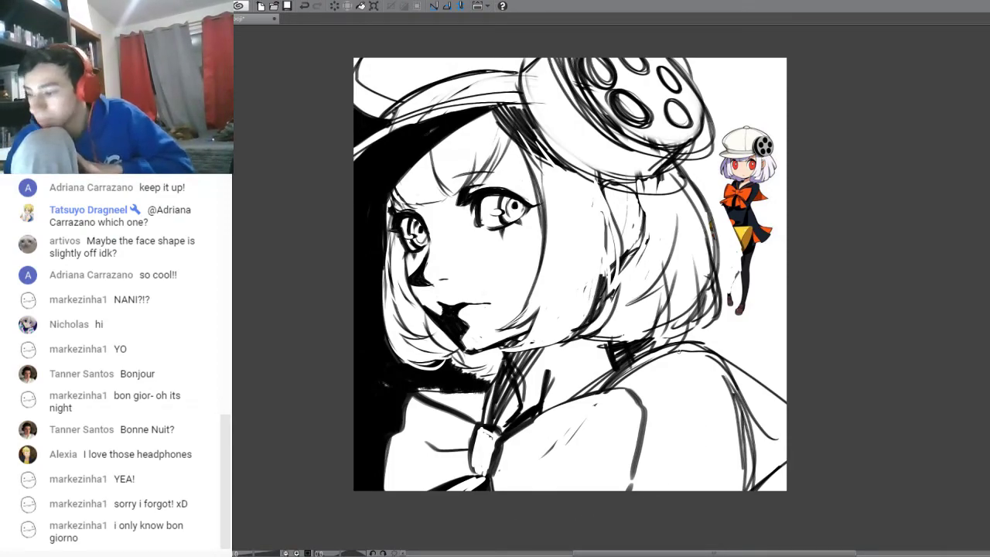
# - Try a longer near eyebrow and a heavy brow shadow between the eyes, and darken the near brow's inner end
pyautogui.moveTo(454, 183); pyautogui.dragTo(518, 172)
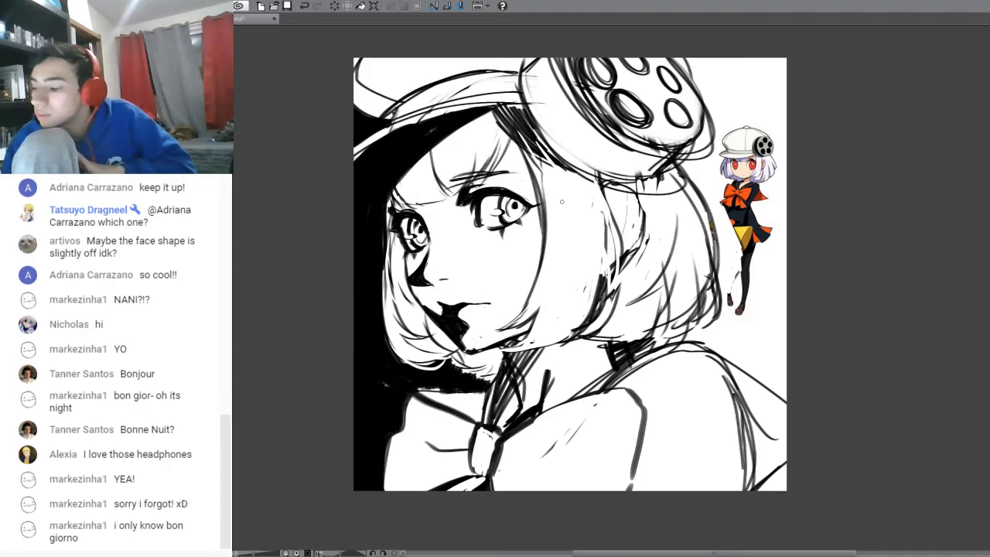
pyautogui.hotkey('ctrl', 'z')
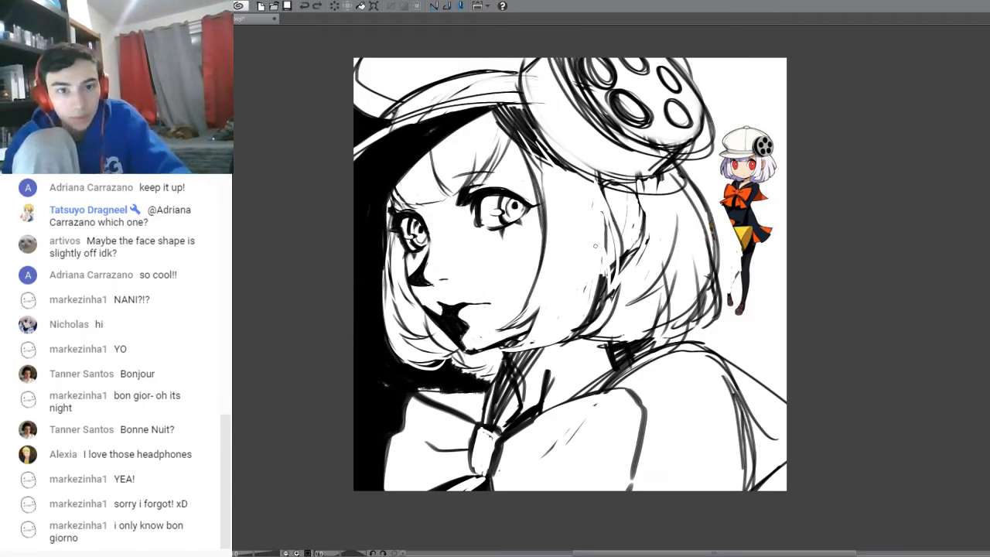
pyautogui.moveTo(460, 172); pyautogui.dragTo(451, 184)
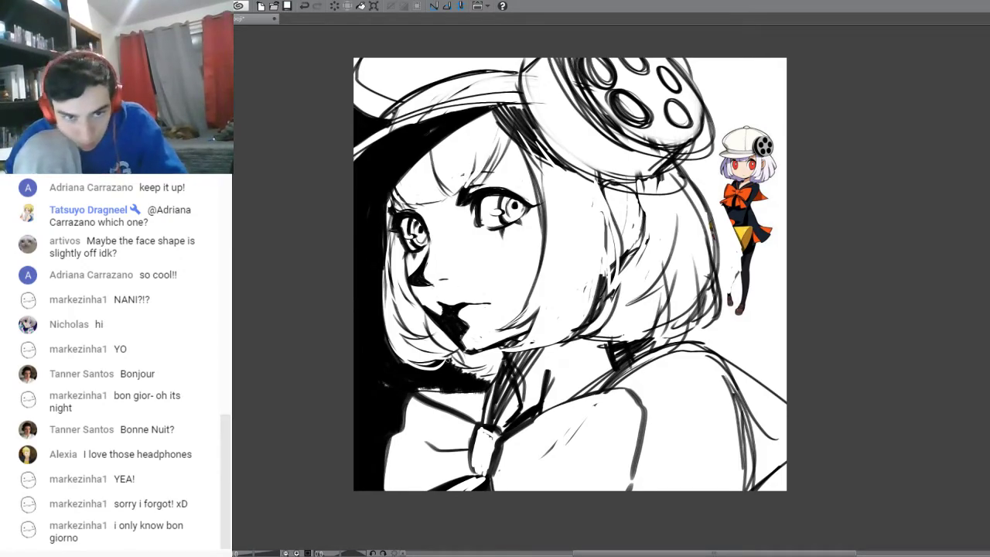
pyautogui.moveTo(462, 189); pyautogui.dragTo(407, 211)
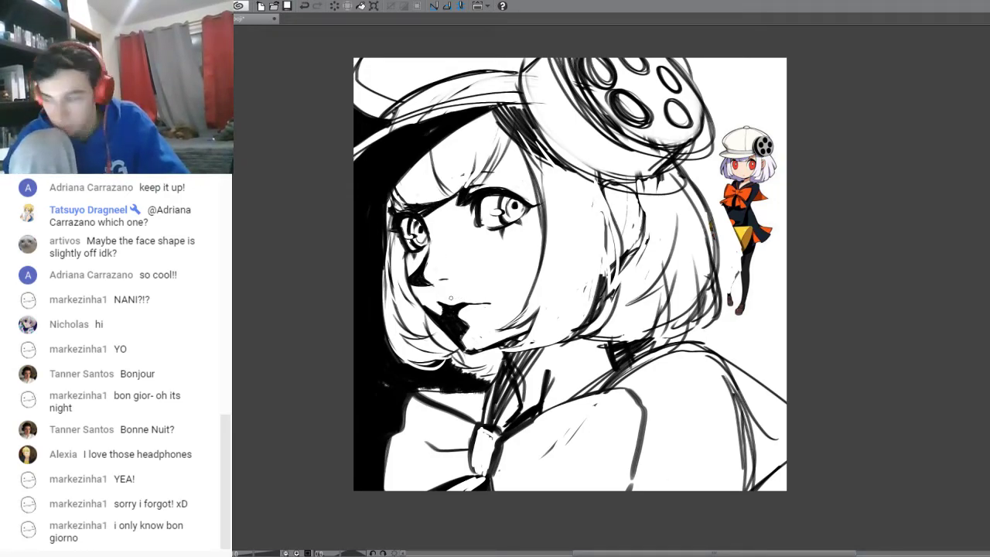
pyautogui.hotkey('ctrl', 'z')
# - Darken the bang tips between the eyes, and refine the forehead strands and both inner eyebrow ends
pyautogui.moveTo(401, 189)
pyautogui.mouseDown()
pyautogui.moveTo(424, 202)
pyautogui.moveTo(475, 158)
pyautogui.mouseUp()
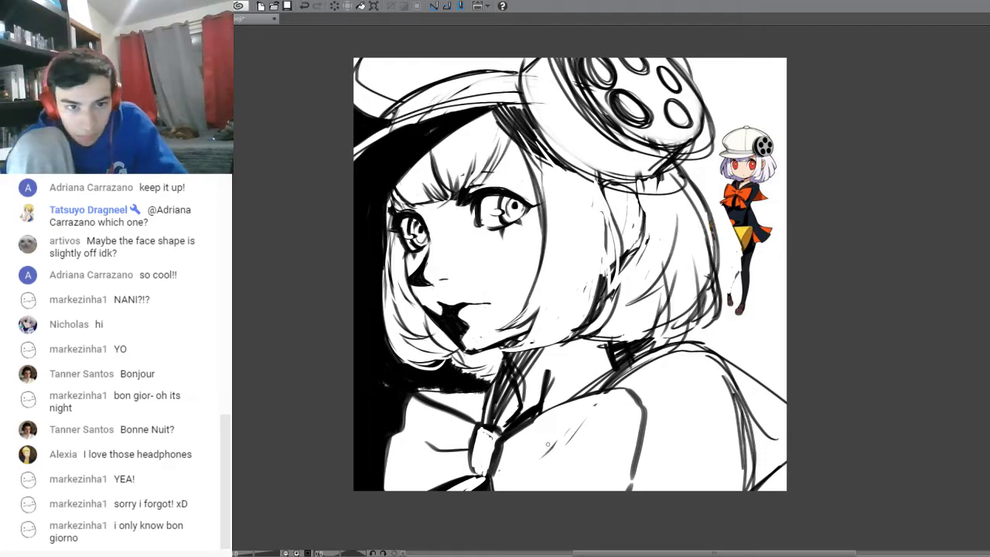
pyautogui.moveTo(476, 159); pyautogui.dragTo(472, 121)
pyautogui.moveTo(484, 184)
pyautogui.mouseDown()
pyautogui.moveTo(463, 133)
pyautogui.moveTo(442, 150)
pyautogui.mouseUp()
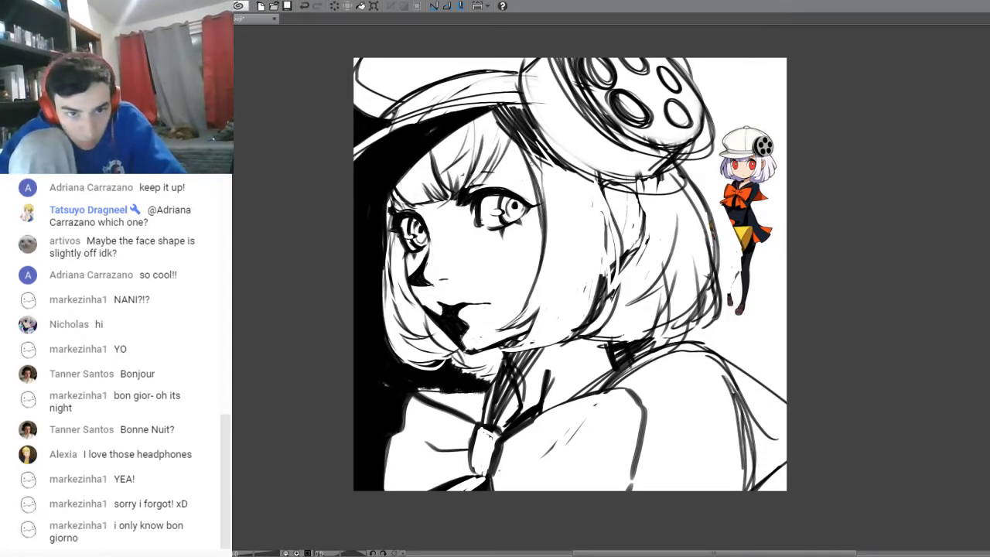
pyautogui.hotkey('ctrl', 'z')
pyautogui.hotkey('ctrl', 'z')
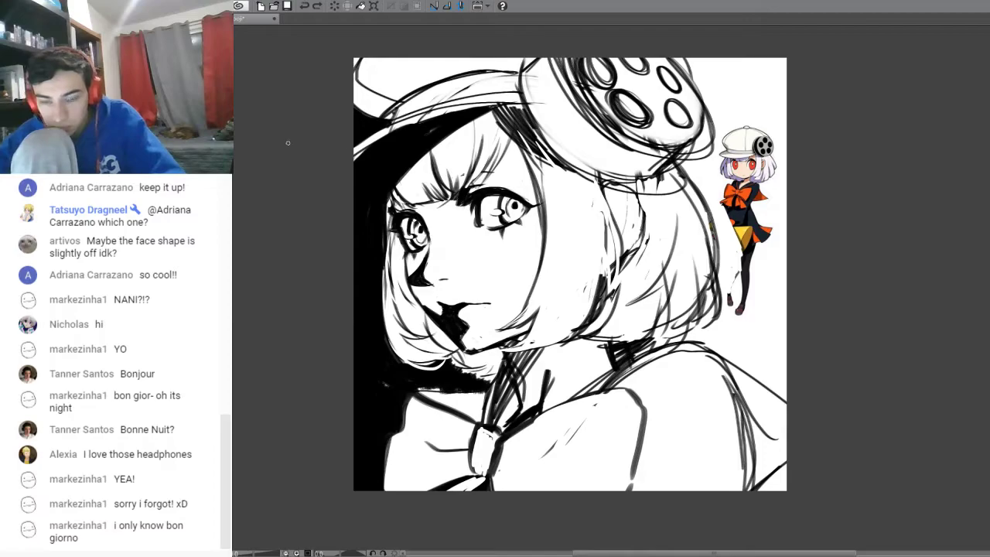
pyautogui.moveTo(430, 155)
pyautogui.mouseDown()
pyautogui.moveTo(451, 196)
pyautogui.moveTo(441, 201)
pyautogui.mouseUp()
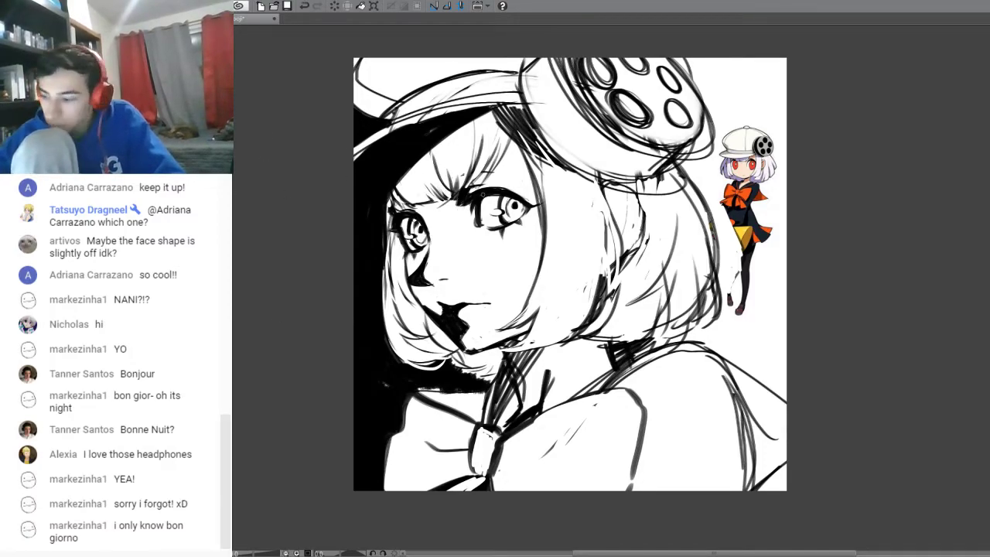
pyautogui.moveTo(446, 203); pyautogui.dragTo(473, 180)
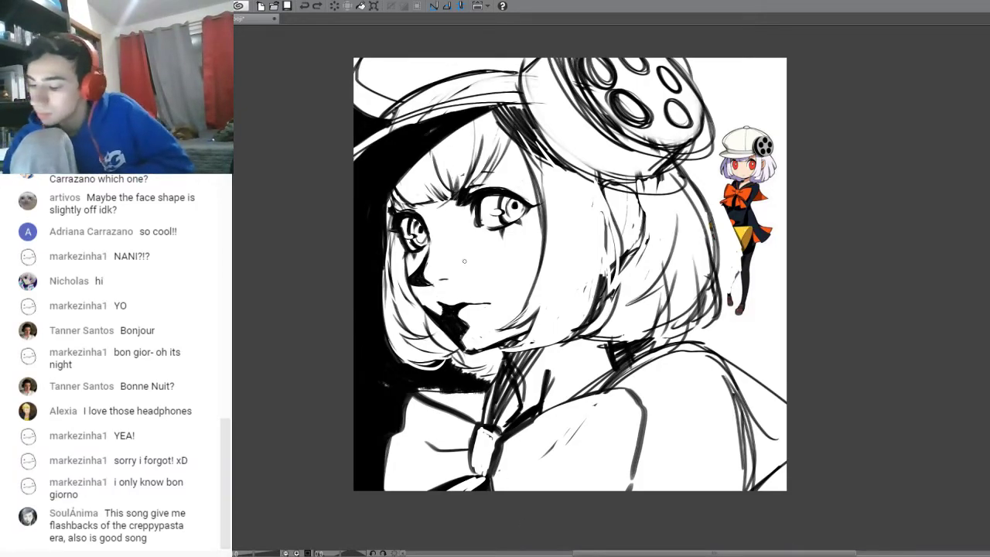
# - Fade the sketch to light grey and ink the face contour from the far temple around the chin to the near jaw
pyautogui.moveTo(489, 304); pyautogui.dragTo(491, 304)
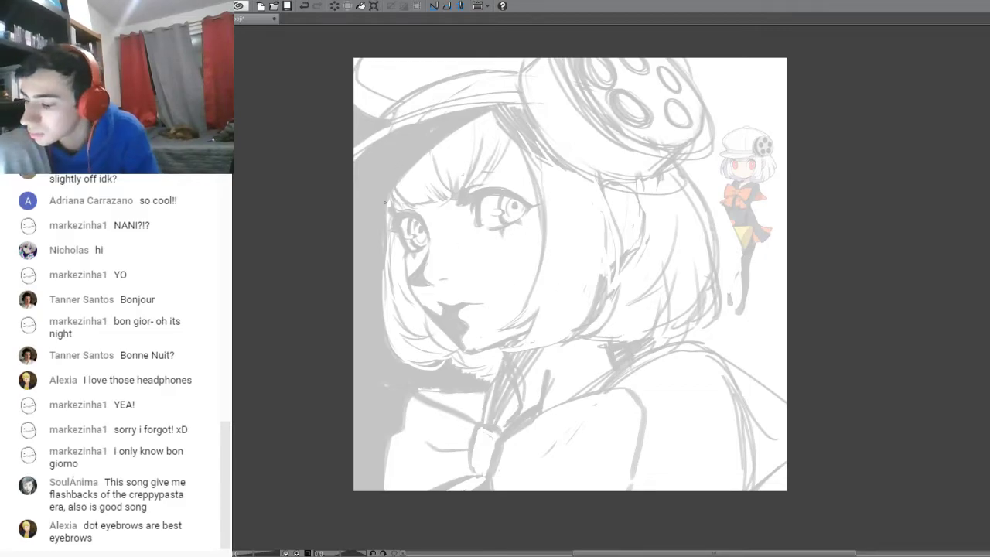
pyautogui.moveTo(391, 202); pyautogui.dragTo(405, 260)
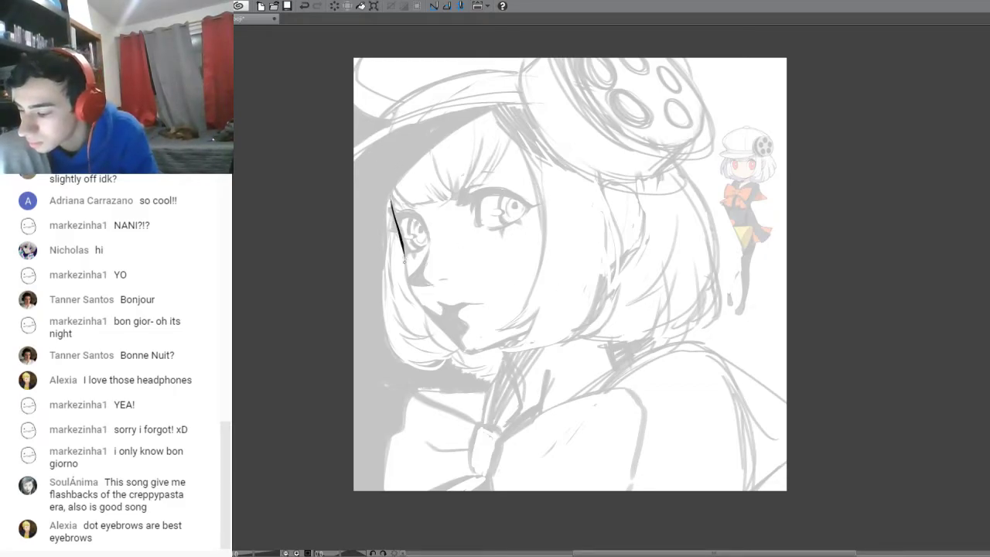
pyautogui.moveTo(401, 244)
pyautogui.mouseDown()
pyautogui.moveTo(411, 297)
pyautogui.moveTo(460, 349)
pyautogui.moveTo(539, 325)
pyautogui.mouseUp()
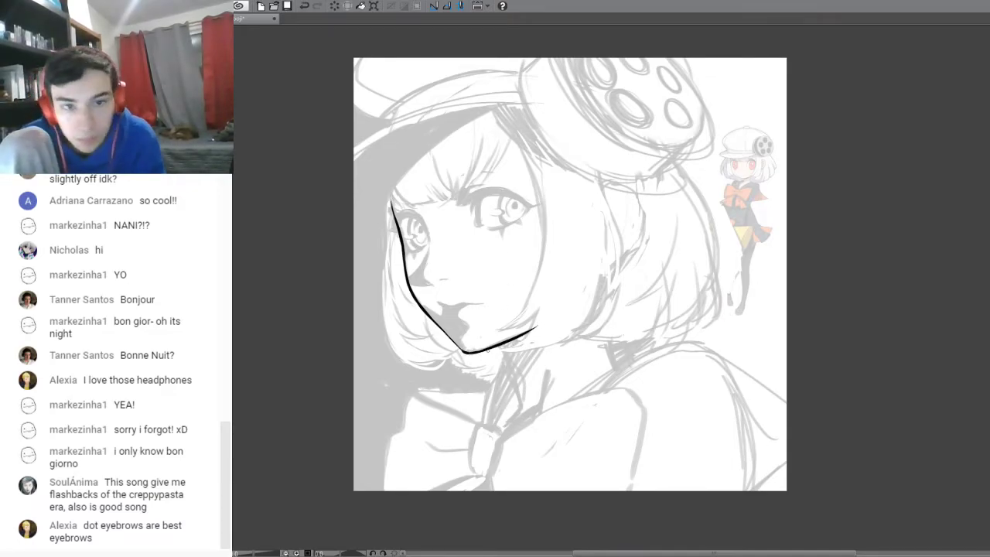
# - Ink the nose bridge and nostril mark, and fill the triangular shadow between the nose and far cheek with black
pyautogui.moveTo(429, 247)
pyautogui.mouseDown()
pyautogui.moveTo(421, 276)
pyautogui.moveTo(438, 287)
pyautogui.moveTo(448, 277)
pyautogui.mouseUp()
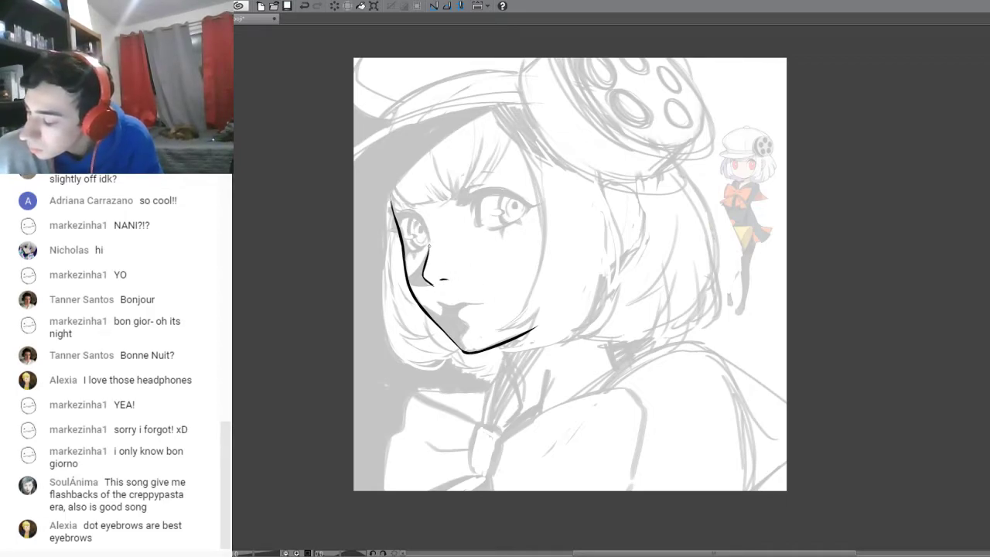
pyautogui.moveTo(427, 255)
pyautogui.mouseDown()
pyautogui.moveTo(407, 280)
pyautogui.moveTo(433, 286)
pyautogui.moveTo(412, 278)
pyautogui.moveTo(424, 264)
pyautogui.moveTo(414, 280)
pyautogui.moveTo(432, 286)
pyautogui.mouseUp()
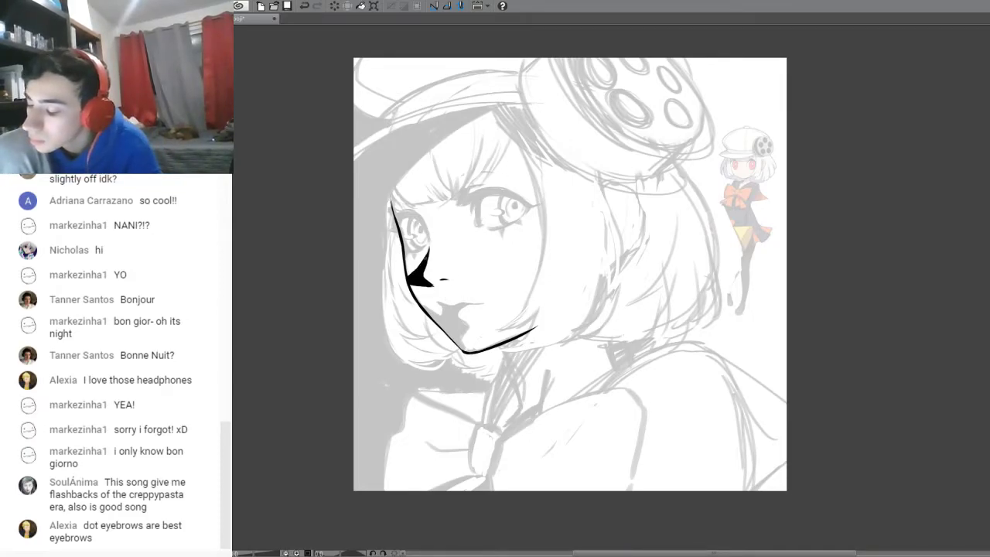
pyautogui.moveTo(430, 251); pyautogui.dragTo(408, 276)
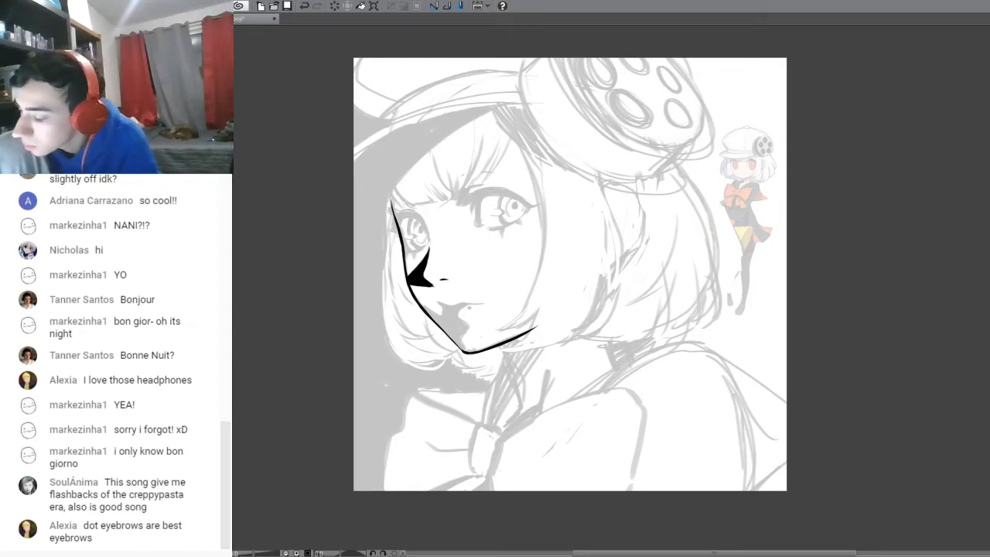
# - Ink the mouth line and fill the shadow from the lips along the far jaw to the chin with solid black
pyautogui.moveTo(437, 302); pyautogui.dragTo(484, 301)
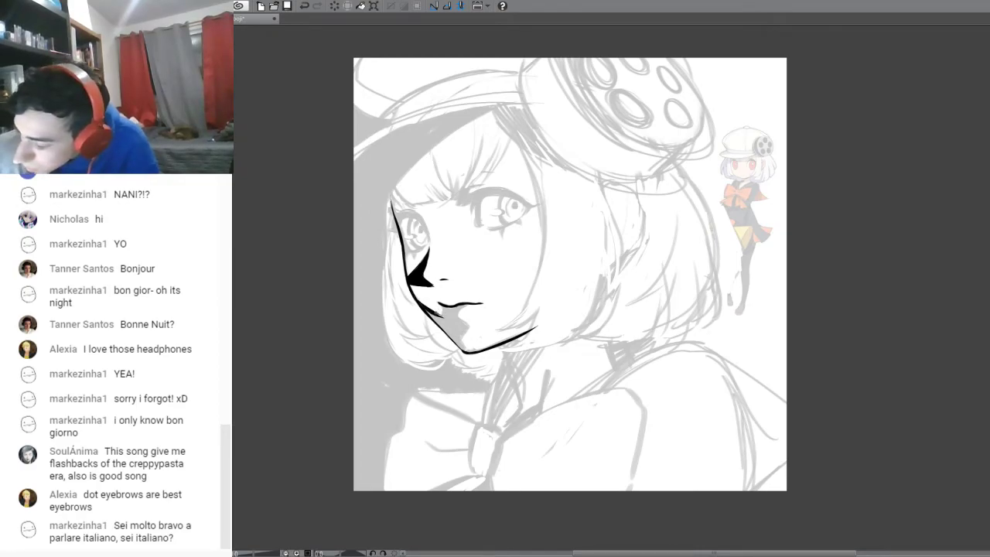
pyautogui.moveTo(433, 310)
pyautogui.mouseDown()
pyautogui.moveTo(462, 312)
pyautogui.moveTo(463, 353)
pyautogui.moveTo(451, 340)
pyautogui.moveTo(464, 352)
pyautogui.moveTo(451, 332)
pyautogui.moveTo(455, 309)
pyautogui.mouseUp()
pyautogui.click(304, 6)
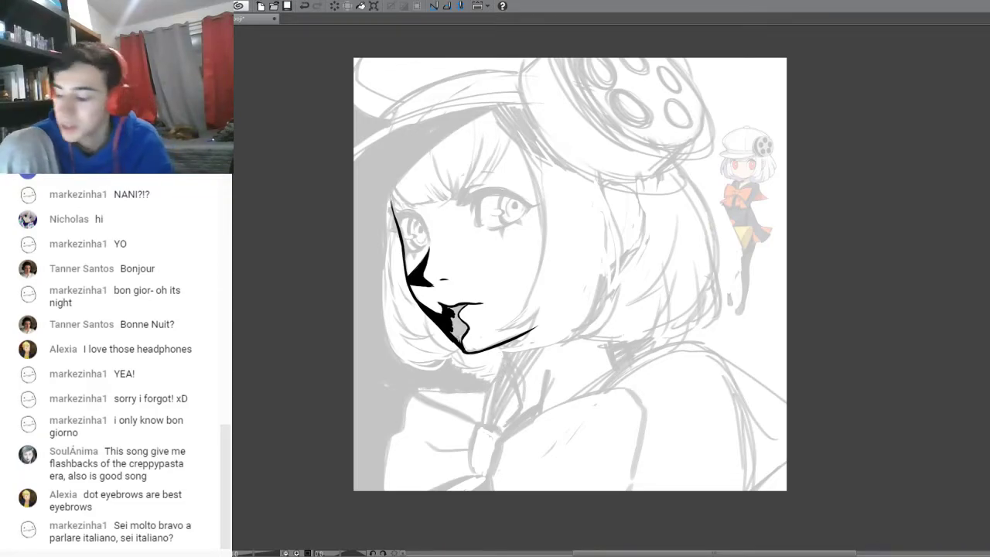
pyautogui.moveTo(447, 306)
pyautogui.mouseDown()
pyautogui.moveTo(467, 304)
pyautogui.moveTo(461, 331)
pyautogui.mouseUp()
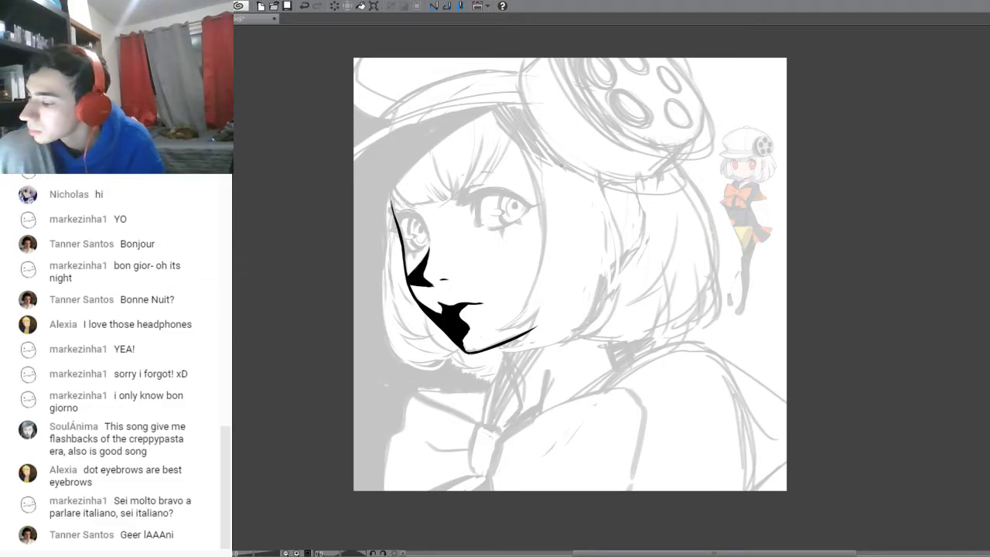
# - Ink the front edge of the near side hair lock from the forehead to the jaw, with its curved lower tips
pyautogui.moveTo(510, 126)
pyautogui.mouseDown()
pyautogui.moveTo(541, 210)
pyautogui.moveTo(540, 283)
pyautogui.mouseUp()
pyautogui.moveTo(544, 249)
pyautogui.mouseDown()
pyautogui.moveTo(532, 295)
pyautogui.moveTo(500, 331)
pyautogui.moveTo(529, 321)
pyautogui.mouseUp()
pyautogui.moveTo(500, 331); pyautogui.dragTo(541, 307)
pyautogui.moveTo(511, 329)
pyautogui.mouseDown()
pyautogui.moveTo(526, 332)
pyautogui.moveTo(499, 350)
pyautogui.moveTo(557, 338)
pyautogui.moveTo(593, 298)
pyautogui.moveTo(576, 331)
pyautogui.mouseUp()
pyautogui.moveTo(594, 311); pyautogui.dragTo(555, 344)
# - Ink the rear edge of the near side hair lock with layered, thickening strokes curving in toward the jaw
pyautogui.moveTo(595, 171)
pyautogui.mouseDown()
pyautogui.moveTo(623, 284)
pyautogui.moveTo(591, 314)
pyautogui.mouseUp()
pyautogui.moveTo(606, 224)
pyautogui.mouseDown()
pyautogui.moveTo(609, 253)
pyautogui.moveTo(586, 312)
pyautogui.mouseUp()
pyautogui.moveTo(608, 239); pyautogui.dragTo(588, 316)
pyautogui.moveTo(613, 236)
pyautogui.mouseDown()
pyautogui.moveTo(612, 263)
pyautogui.moveTo(579, 327)
pyautogui.mouseUp()
pyautogui.moveTo(613, 291)
pyautogui.mouseDown()
pyautogui.moveTo(606, 315)
pyautogui.moveTo(579, 341)
pyautogui.mouseUp()
pyautogui.moveTo(608, 310); pyautogui.dragTo(563, 343)
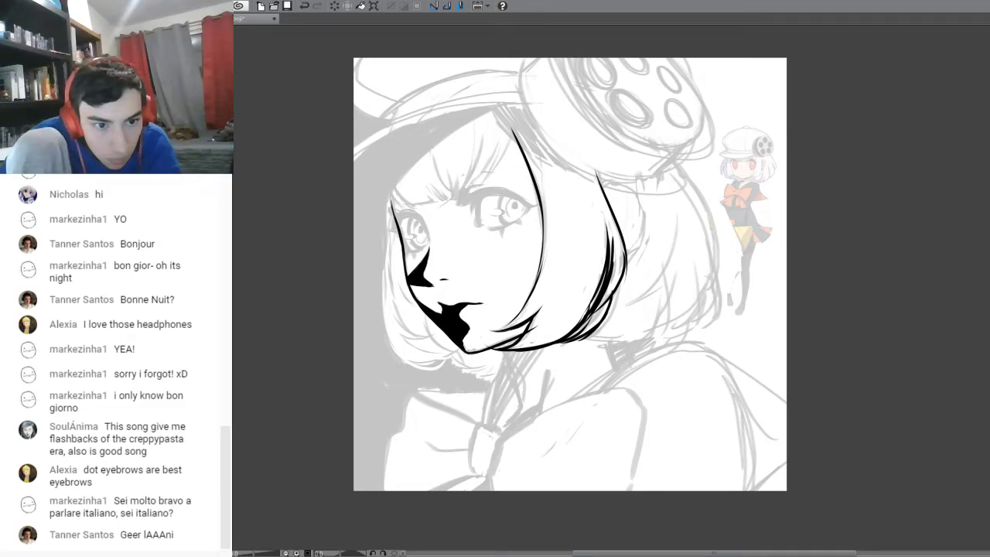
# - Try to fill the shadow along the right jawline with solid black and thin it with the eraser
pyautogui.moveTo(613, 215)
pyautogui.mouseDown()
pyautogui.moveTo(618, 241)
pyautogui.moveTo(584, 319)
pyautogui.mouseUp()
pyautogui.moveTo(614, 274); pyautogui.dragTo(564, 336)
pyautogui.moveTo(594, 297)
pyautogui.mouseDown()
pyautogui.moveTo(555, 345)
pyautogui.moveTo(584, 328)
pyautogui.mouseUp()
pyautogui.moveTo(615, 284)
pyautogui.mouseDown()
pyautogui.moveTo(585, 330)
pyautogui.moveTo(543, 346)
pyautogui.moveTo(611, 266)
pyautogui.moveTo(556, 337)
pyautogui.moveTo(606, 270)
pyautogui.moveTo(569, 334)
pyautogui.moveTo(612, 275)
pyautogui.moveTo(604, 297)
pyautogui.moveTo(613, 250)
pyautogui.mouseUp()
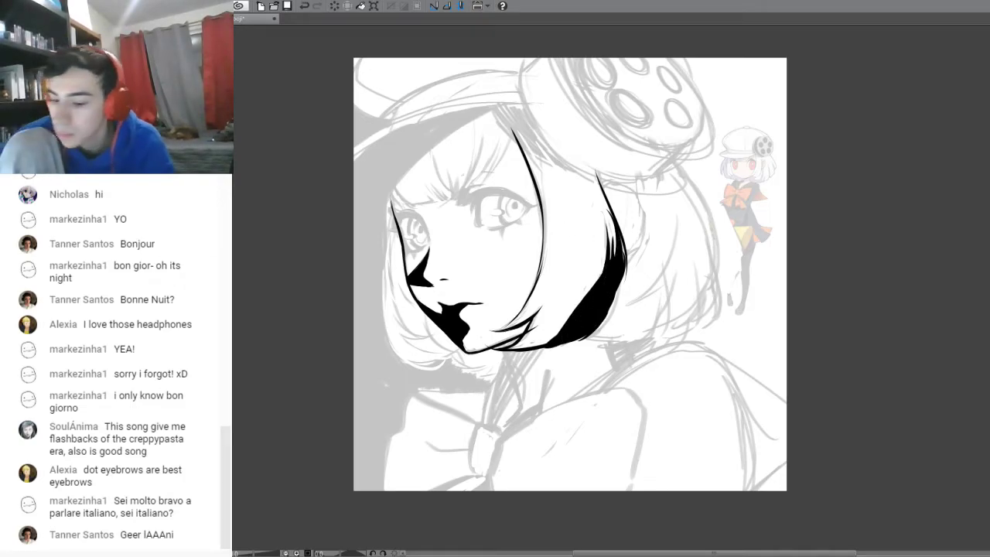
pyautogui.moveTo(616, 269)
pyautogui.mouseDown()
pyautogui.moveTo(617, 224)
pyautogui.moveTo(609, 293)
pyautogui.moveTo(557, 339)
pyautogui.moveTo(600, 268)
pyautogui.moveTo(546, 334)
pyautogui.moveTo(606, 275)
pyautogui.moveTo(576, 336)
pyautogui.moveTo(596, 331)
pyautogui.mouseUp()
pyautogui.moveTo(614, 298)
pyautogui.mouseDown()
pyautogui.moveTo(579, 341)
pyautogui.moveTo(628, 260)
pyautogui.moveTo(581, 337)
pyautogui.moveTo(592, 334)
pyautogui.moveTo(555, 345)
pyautogui.moveTo(580, 342)
pyautogui.mouseUp()
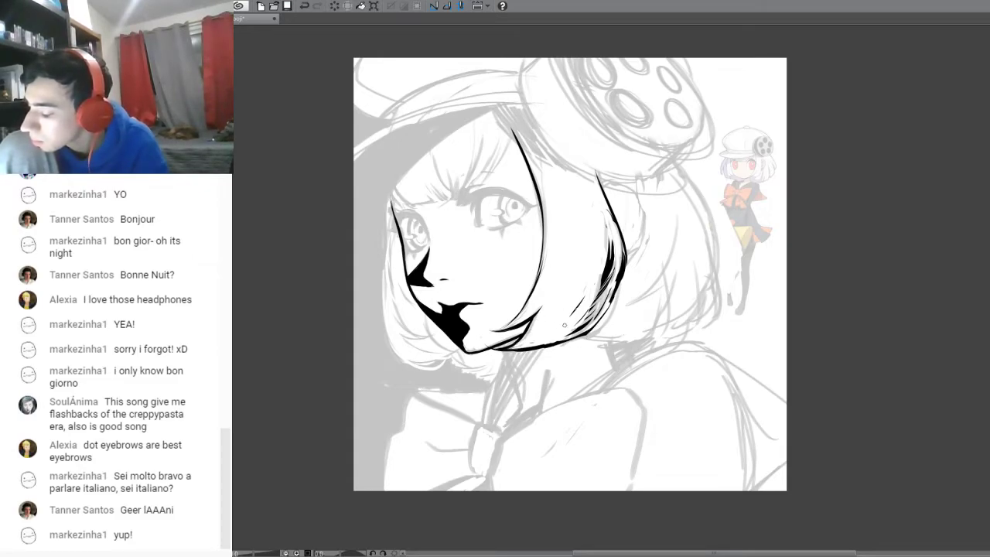
pyautogui.moveTo(576, 324)
pyautogui.mouseDown()
pyautogui.moveTo(610, 254)
pyautogui.moveTo(600, 297)
pyautogui.moveTo(614, 246)
pyautogui.mouseUp()
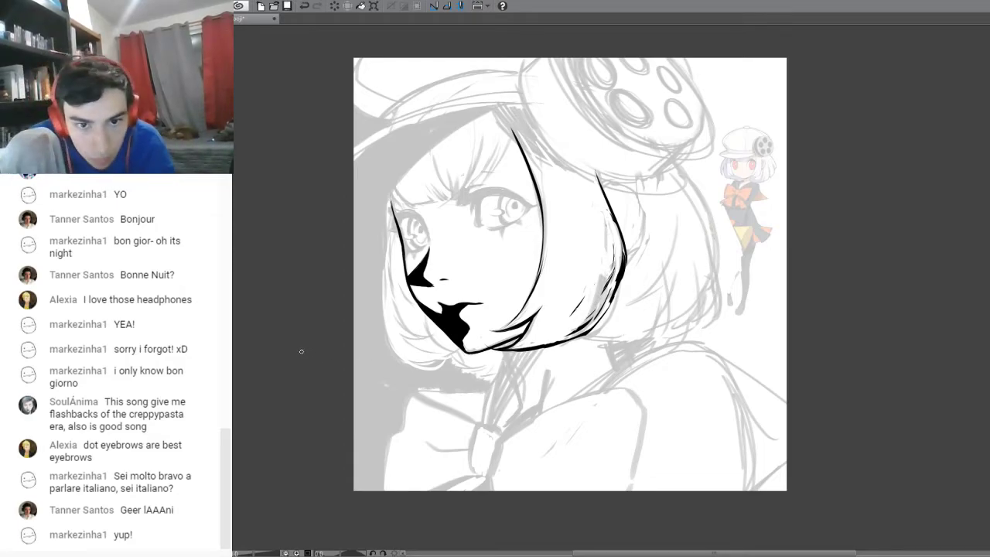
# - Undo the fill and eraser strokes in the jaw shadow back to the separate curved hatch lines
pyautogui.click(303, 6)
pyautogui.click(304, 6)
pyautogui.click(303, 6)
pyautogui.click(303, 6)
pyautogui.click(303, 6)
pyautogui.click(303, 6)
pyautogui.click(303, 6)
pyautogui.click(303, 6)
pyautogui.click(303, 6)
pyautogui.click(303, 7)
pyautogui.click(303, 6)
pyautogui.click(303, 6)
pyautogui.click(303, 6)
pyautogui.click(304, 7)
pyautogui.click(303, 6)
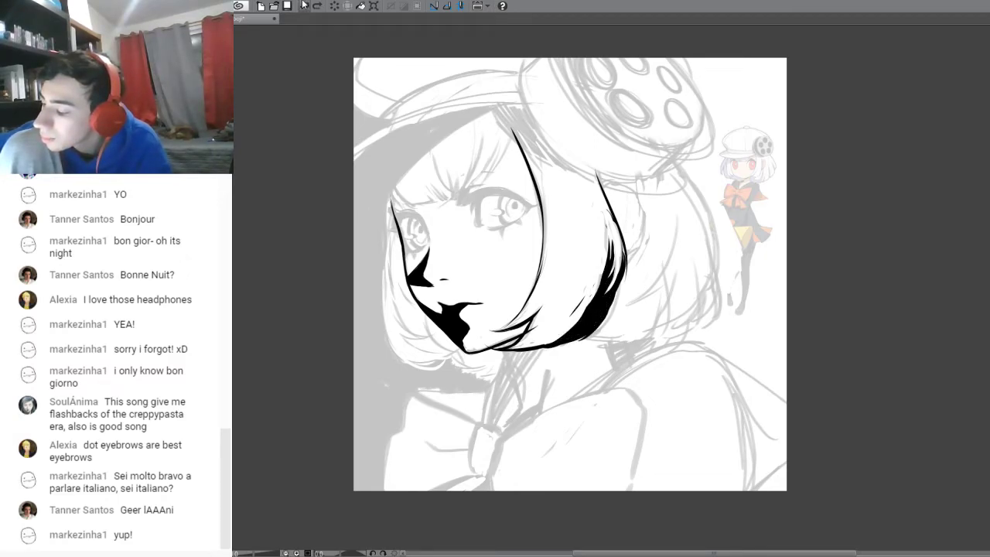
pyautogui.click(303, 6)
pyautogui.click(303, 6)
pyautogui.click(304, 7)
pyautogui.click(304, 8)
pyautogui.click(304, 8)
pyautogui.click(303, 7)
pyautogui.click(303, 7)
pyautogui.click(303, 7)
pyautogui.click(303, 7)
pyautogui.click(303, 7)
pyautogui.click(304, 7)
pyautogui.click(304, 7)
pyautogui.click(303, 7)
pyautogui.click(303, 7)
pyautogui.click(303, 7)
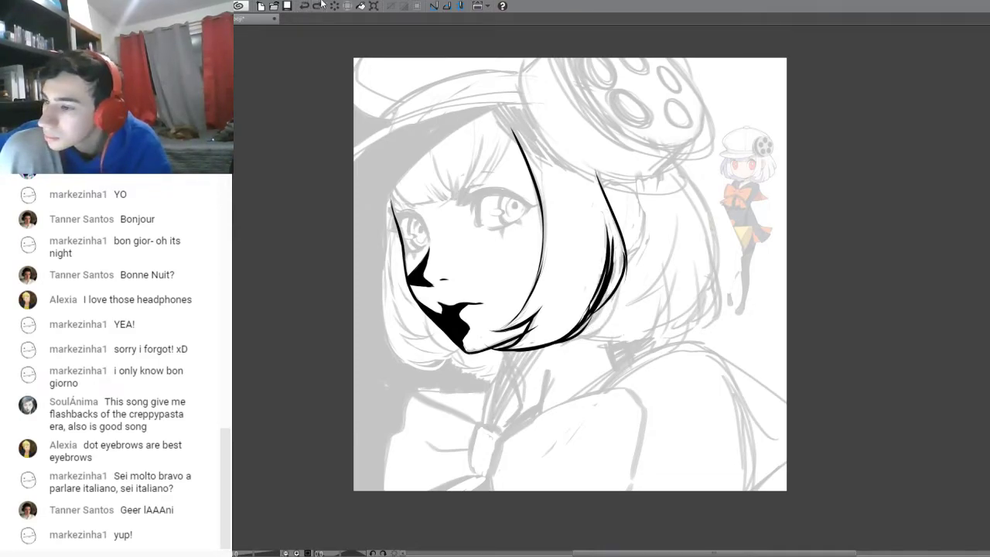
pyautogui.click(317, 6)
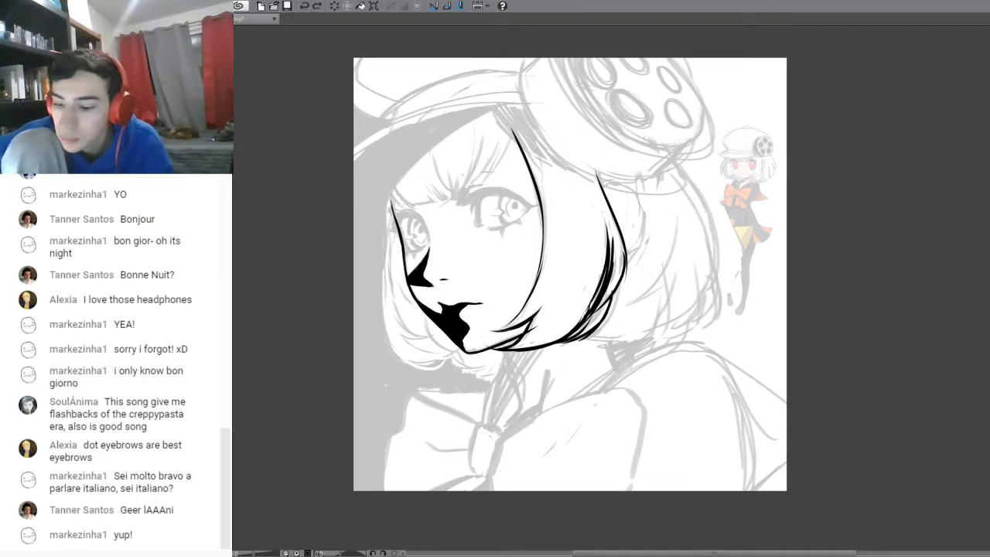
# - Erase the inner hatch lines along the right jaw and re-ink the shadow as solid black shapes with tapered ends
pyautogui.moveTo(607, 231)
pyautogui.mouseDown()
pyautogui.moveTo(569, 327)
pyautogui.moveTo(611, 237)
pyautogui.moveTo(603, 290)
pyautogui.moveTo(619, 260)
pyautogui.moveTo(556, 339)
pyautogui.mouseUp()
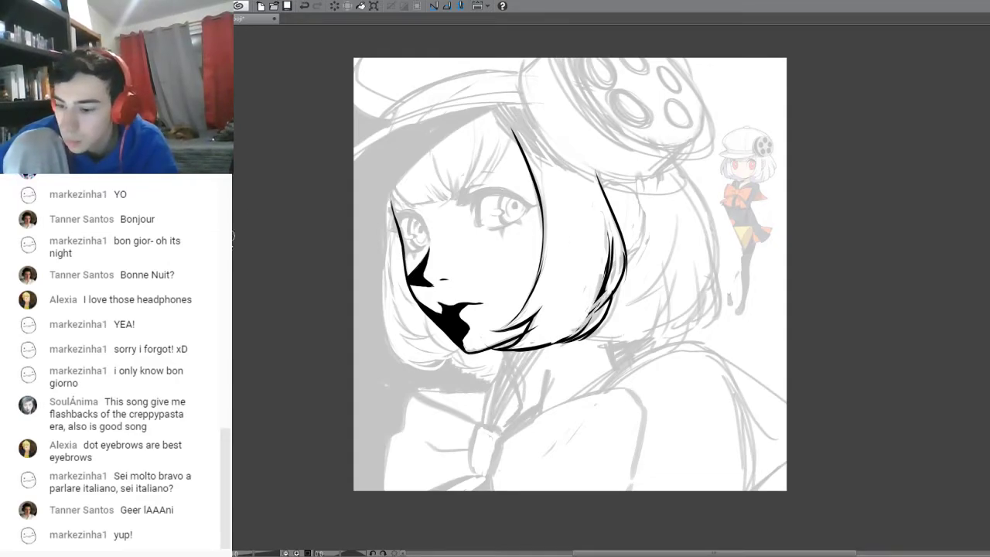
pyautogui.moveTo(611, 235); pyautogui.dragTo(608, 285)
pyautogui.moveTo(616, 246)
pyautogui.mouseDown()
pyautogui.moveTo(588, 310)
pyautogui.moveTo(610, 276)
pyautogui.moveTo(556, 329)
pyautogui.mouseUp()
pyautogui.moveTo(613, 291)
pyautogui.mouseDown()
pyautogui.moveTo(570, 321)
pyautogui.moveTo(563, 340)
pyautogui.mouseUp()
pyautogui.moveTo(597, 313); pyautogui.dragTo(545, 348)
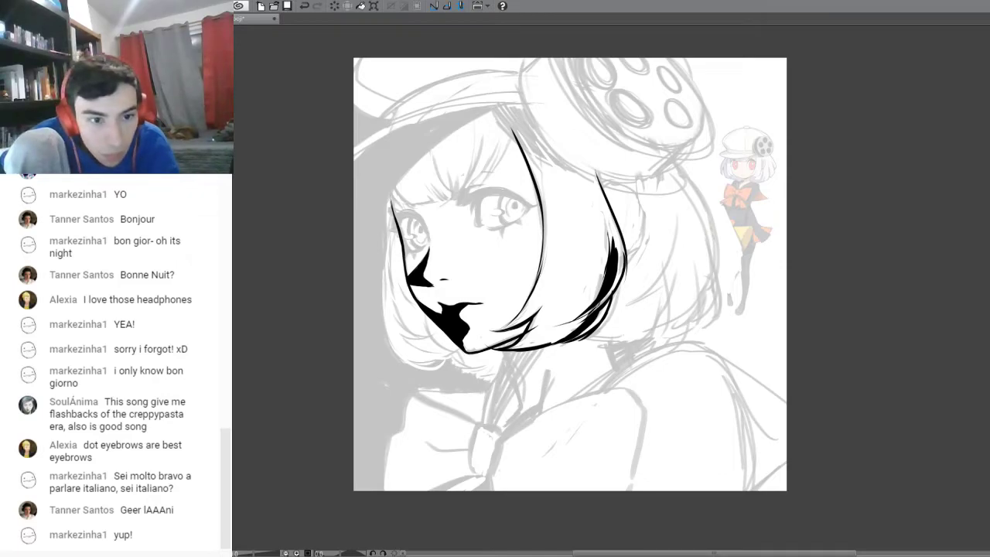
pyautogui.moveTo(610, 263)
pyautogui.mouseDown()
pyautogui.moveTo(598, 212)
pyautogui.moveTo(595, 299)
pyautogui.mouseUp()
pyautogui.moveTo(604, 240); pyautogui.dragTo(575, 311)
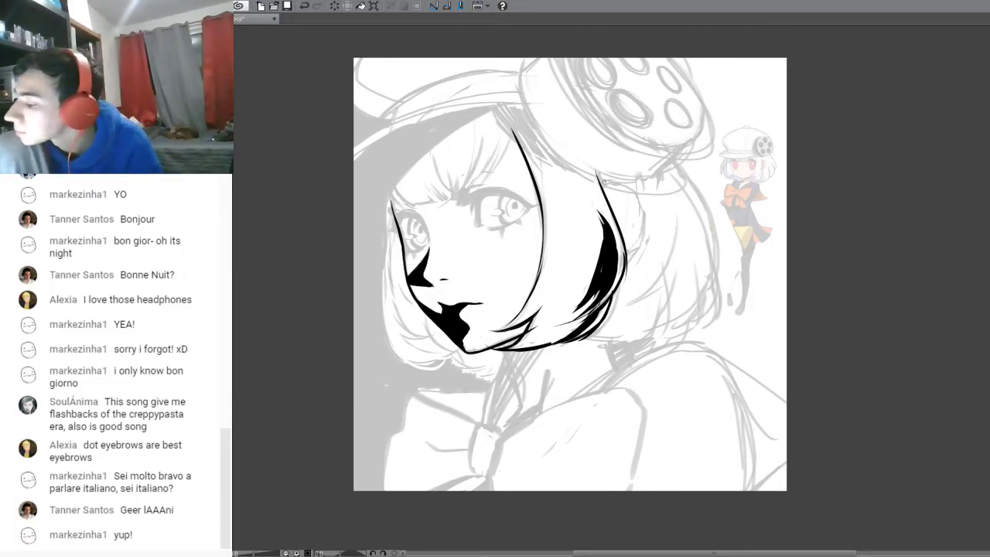
# - Ink the ear beside the jawline with a curved outer rim, inner folds and a black shadow at its front edge
pyautogui.moveTo(601, 184)
pyautogui.mouseDown()
pyautogui.moveTo(630, 185)
pyautogui.moveTo(645, 225)
pyautogui.moveTo(624, 261)
pyautogui.mouseUp()
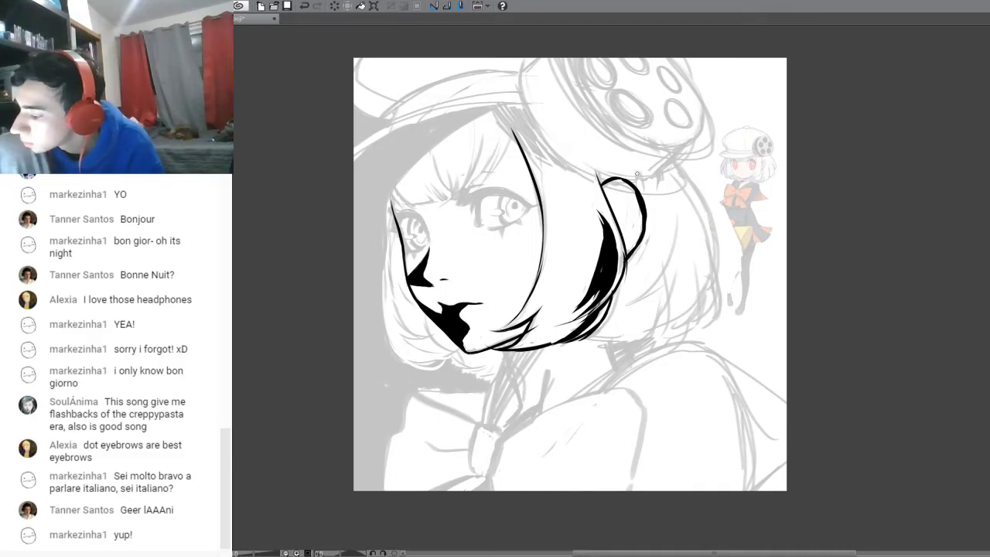
pyautogui.moveTo(618, 186)
pyautogui.mouseDown()
pyautogui.moveTo(610, 204)
pyautogui.moveTo(614, 189)
pyautogui.moveTo(627, 193)
pyautogui.moveTo(619, 189)
pyautogui.moveTo(634, 209)
pyautogui.moveTo(624, 246)
pyautogui.moveTo(631, 215)
pyautogui.moveTo(609, 205)
pyautogui.mouseUp()
pyautogui.moveTo(615, 194)
pyautogui.mouseDown()
pyautogui.moveTo(622, 232)
pyautogui.moveTo(624, 203)
pyautogui.moveTo(623, 212)
pyautogui.mouseUp()
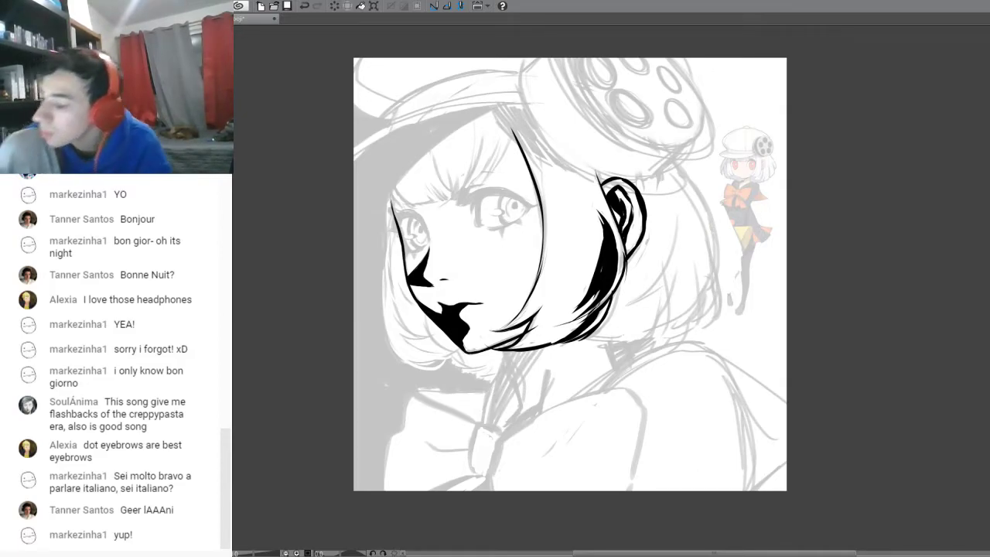
pyautogui.moveTo(645, 224); pyautogui.dragTo(629, 254)
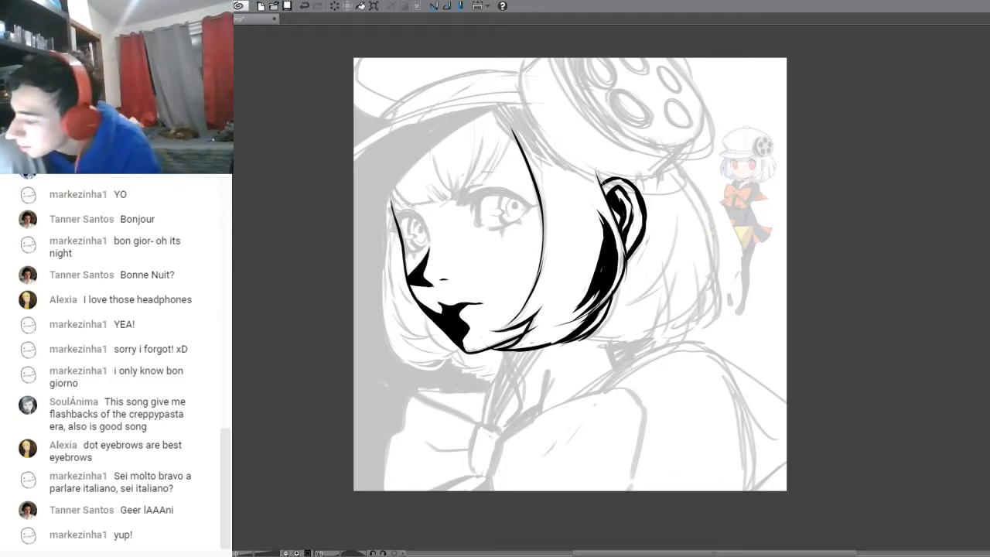
pyautogui.moveTo(599, 177)
pyautogui.mouseDown()
pyautogui.moveTo(642, 196)
pyautogui.moveTo(630, 180)
pyautogui.moveTo(642, 233)
pyautogui.moveTo(632, 185)
pyautogui.moveTo(640, 210)
pyautogui.mouseUp()
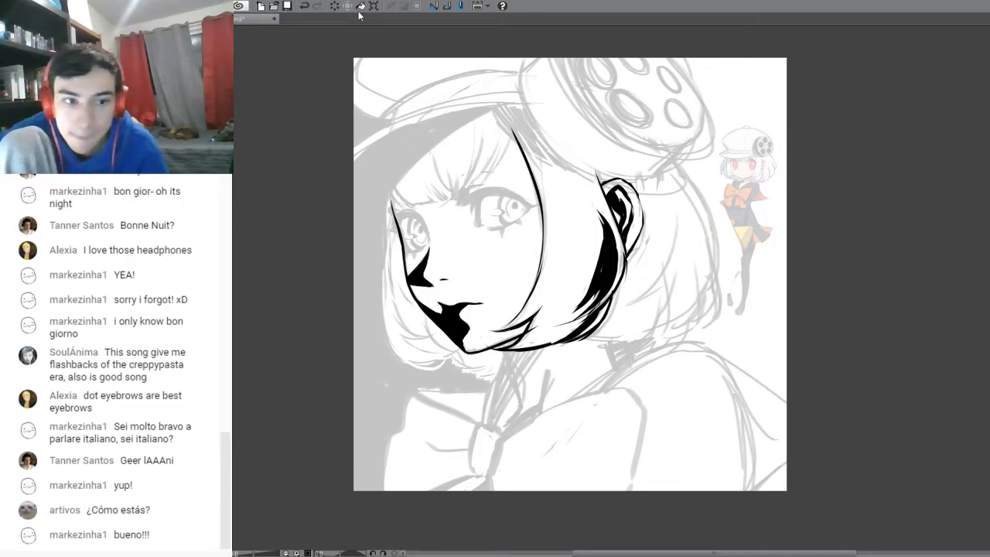
# - Ink the far eye's thick upper lash line, the lashes at its outer corner and the pointed lower lashes
pyautogui.moveTo(399, 217)
pyautogui.mouseDown()
pyautogui.moveTo(419, 217)
pyautogui.moveTo(430, 243)
pyautogui.moveTo(423, 221)
pyautogui.moveTo(399, 216)
pyautogui.moveTo(394, 234)
pyautogui.mouseUp()
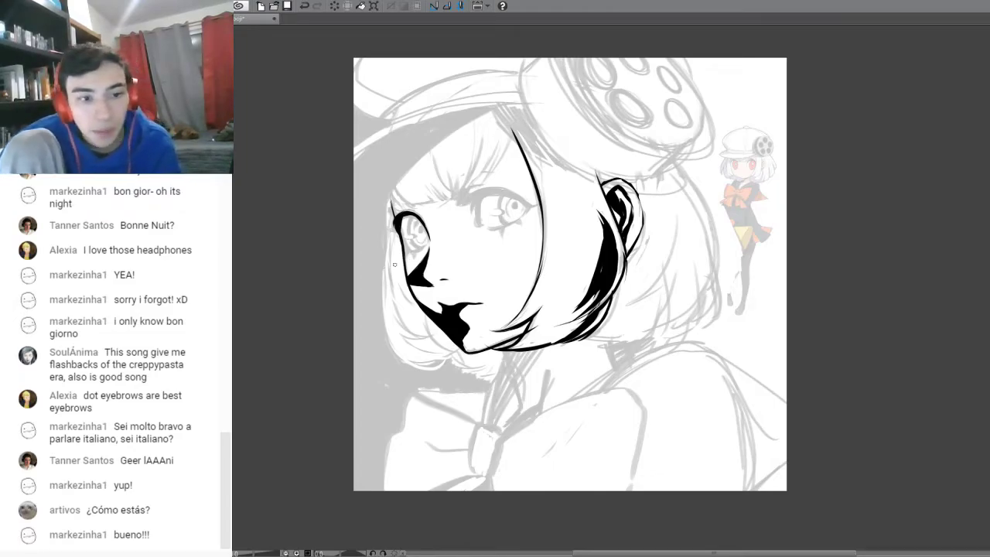
pyautogui.moveTo(398, 221); pyautogui.dragTo(388, 230)
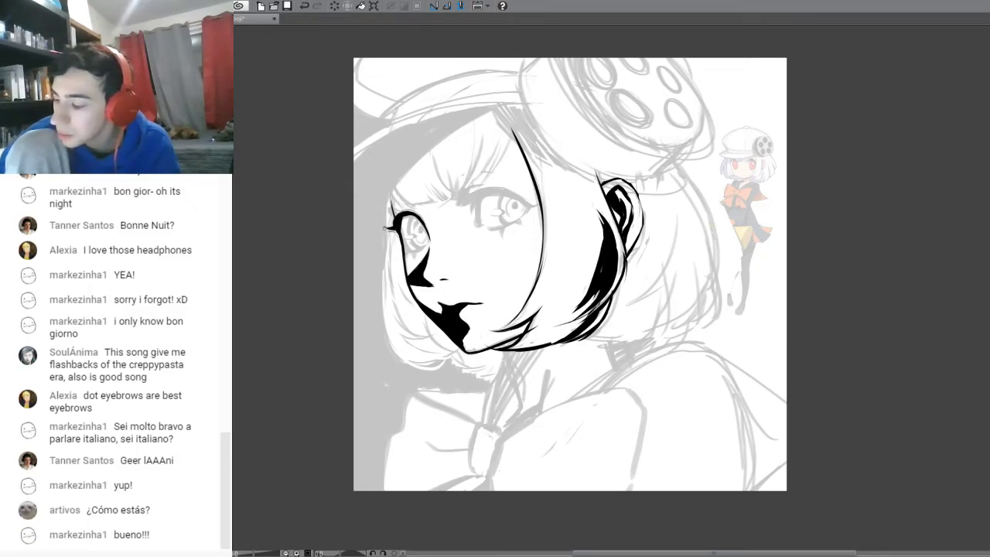
pyautogui.moveTo(395, 231); pyautogui.dragTo(386, 228)
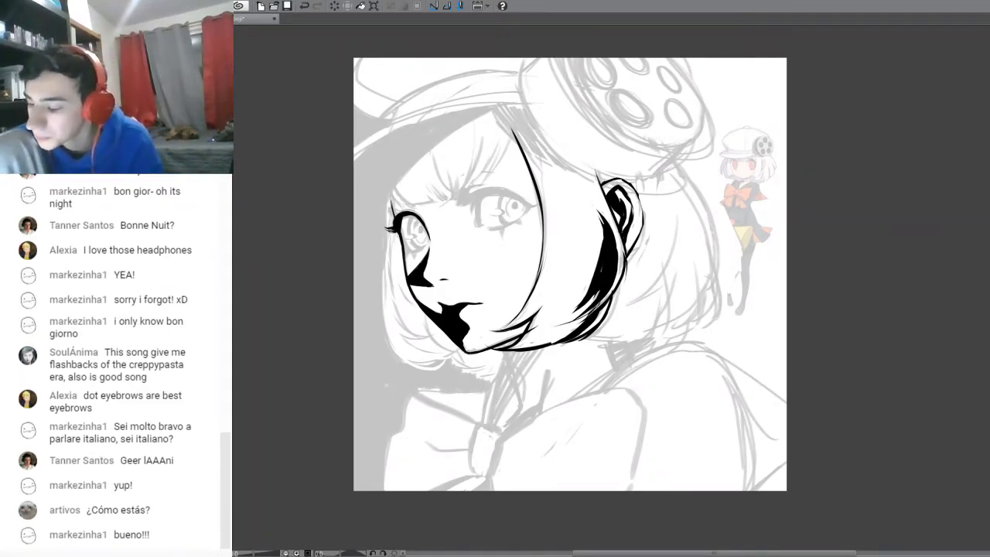
pyautogui.moveTo(402, 217); pyautogui.dragTo(401, 221)
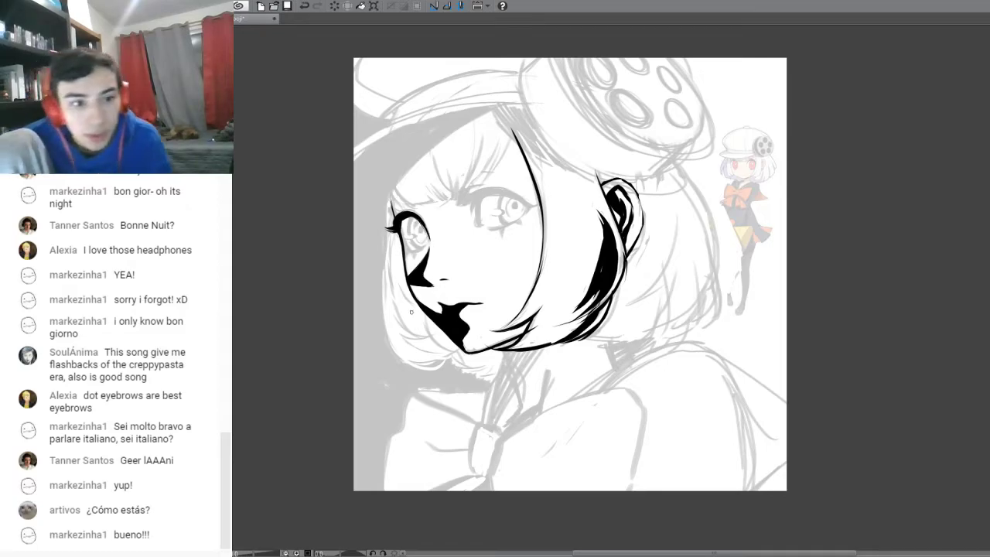
pyautogui.click(305, 6)
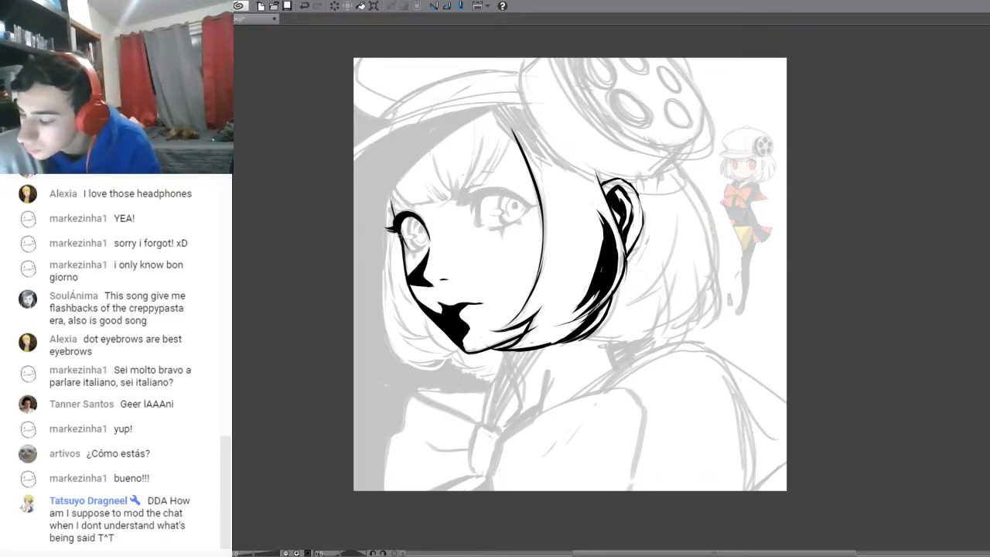
pyautogui.moveTo(402, 223)
pyautogui.mouseDown()
pyautogui.moveTo(410, 247)
pyautogui.moveTo(428, 240)
pyautogui.moveTo(407, 258)
pyautogui.moveTo(419, 258)
pyautogui.mouseUp()
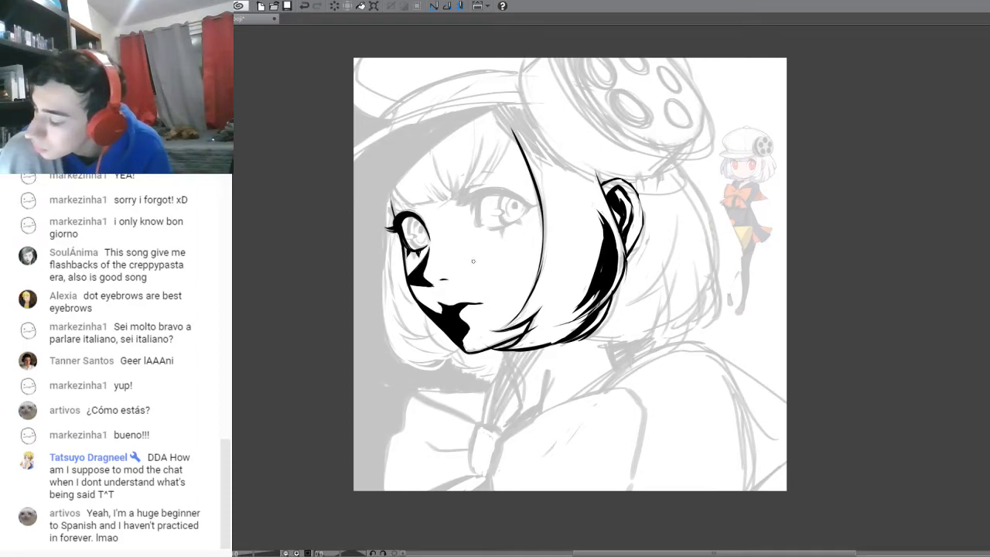
# - Ink the near eye over the sketch with a thick upper lash line, lower lid, iris rings and black pupil
pyautogui.moveTo(481, 199)
pyautogui.mouseDown()
pyautogui.moveTo(480, 218)
pyautogui.moveTo(492, 195)
pyautogui.moveTo(456, 204)
pyautogui.moveTo(472, 213)
pyautogui.moveTo(474, 198)
pyautogui.mouseUp()
pyautogui.click(305, 6)
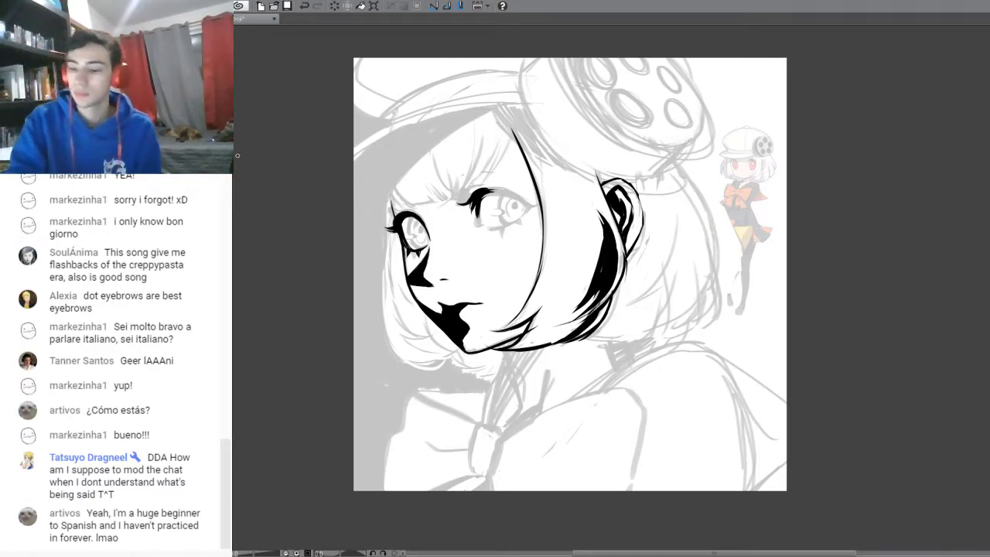
pyautogui.moveTo(478, 197)
pyautogui.mouseDown()
pyautogui.moveTo(512, 188)
pyautogui.moveTo(523, 201)
pyautogui.moveTo(495, 195)
pyautogui.moveTo(542, 204)
pyautogui.moveTo(497, 228)
pyautogui.moveTo(522, 219)
pyautogui.mouseUp()
pyautogui.hotkey('ctrl', 'z')
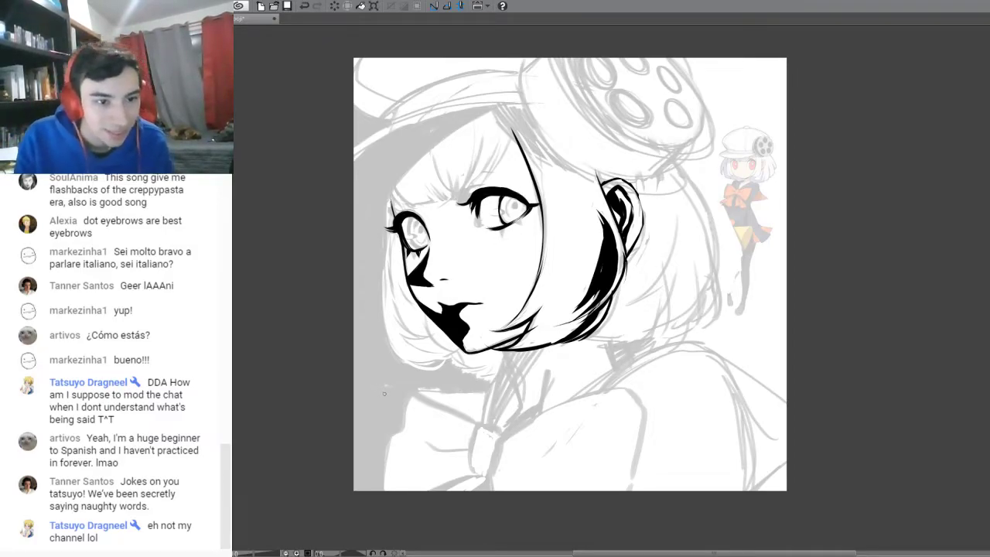
pyautogui.moveTo(472, 203); pyautogui.dragTo(469, 218)
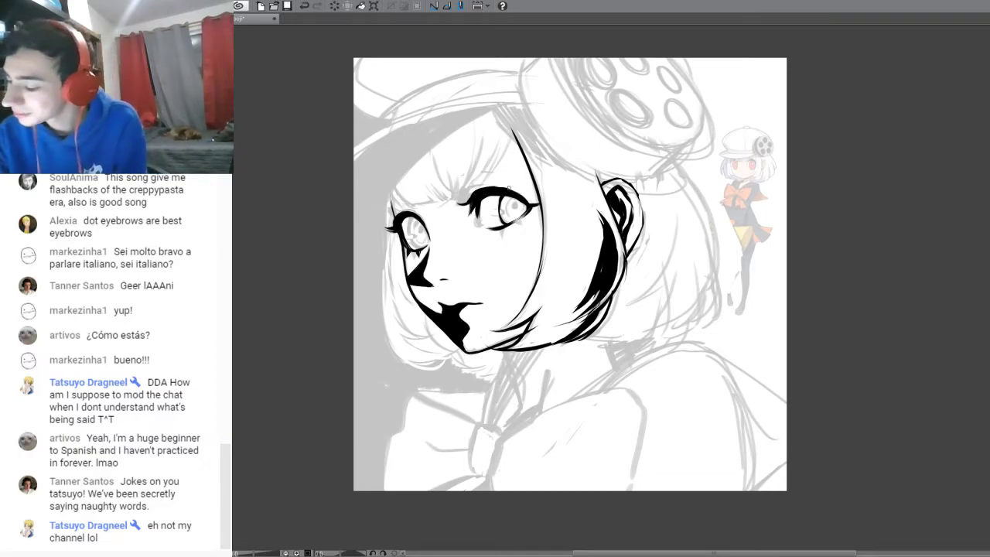
pyautogui.moveTo(487, 189); pyautogui.dragTo(502, 187)
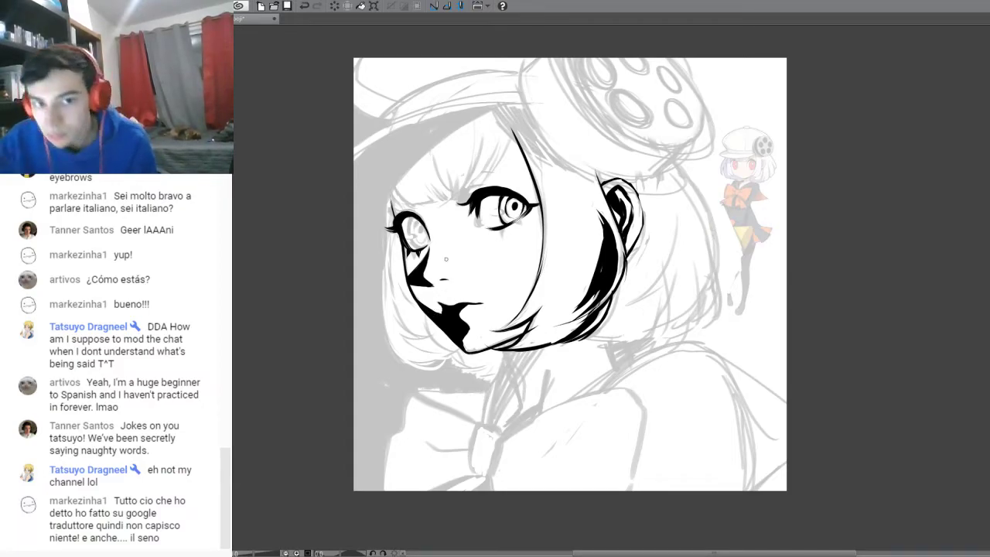
# - Add pointed lower lashes to the near eye and thicken the black shadow at its inner corner
pyautogui.moveTo(499, 227)
pyautogui.mouseDown()
pyautogui.moveTo(503, 238)
pyautogui.moveTo(522, 224)
pyautogui.mouseUp()
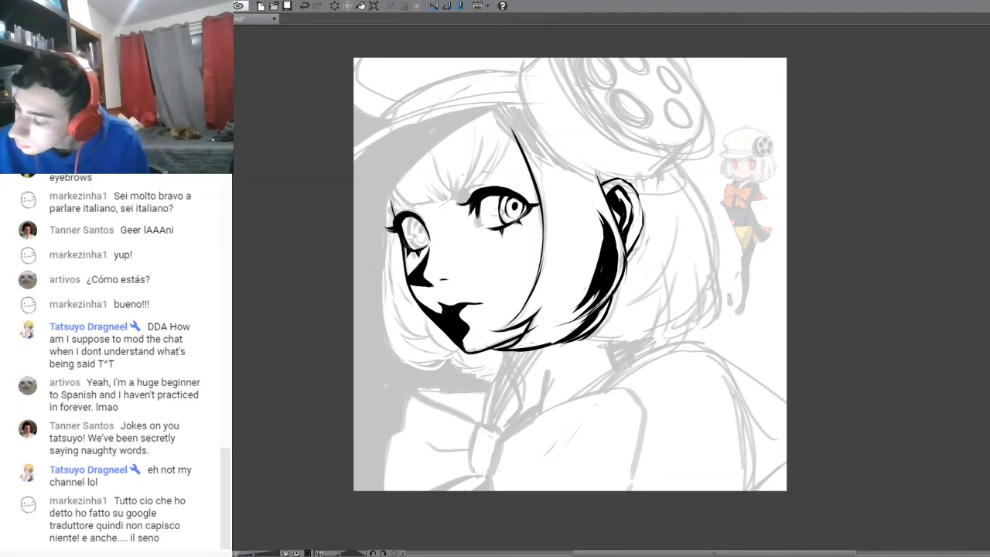
pyautogui.moveTo(517, 218)
pyautogui.mouseDown()
pyautogui.moveTo(522, 225)
pyautogui.moveTo(521, 217)
pyautogui.mouseUp()
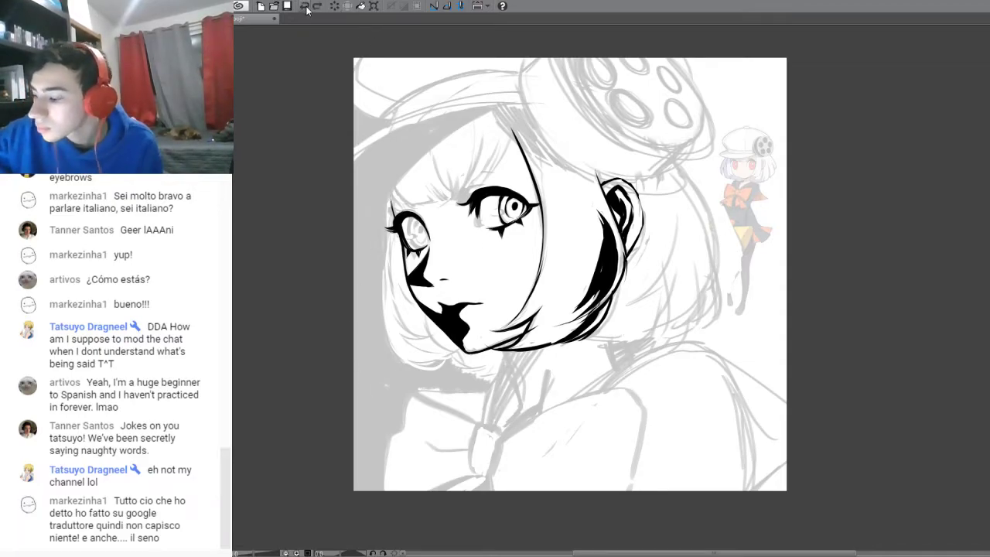
pyautogui.moveTo(467, 195)
pyautogui.mouseDown()
pyautogui.moveTo(458, 206)
pyautogui.moveTo(495, 184)
pyautogui.moveTo(464, 205)
pyautogui.mouseUp()
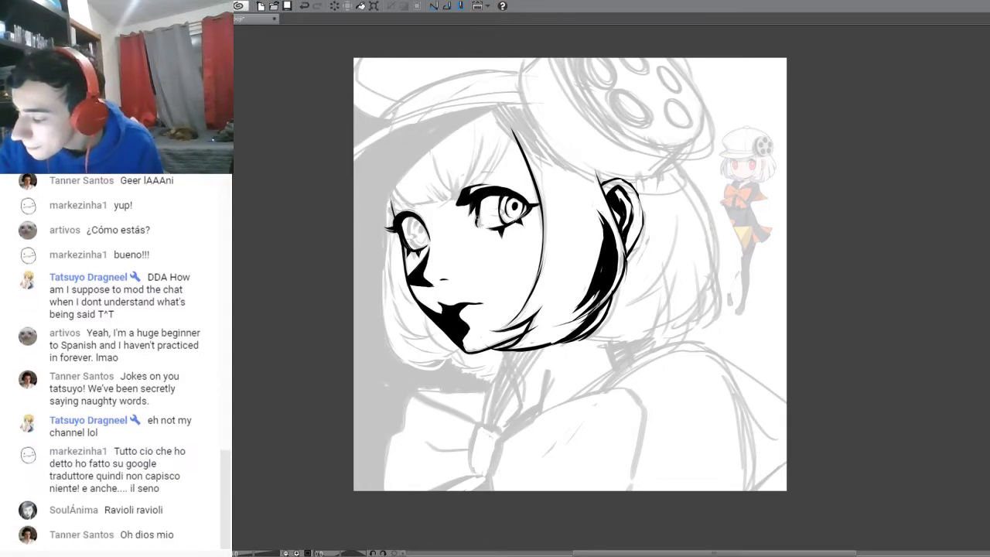
pyautogui.moveTo(477, 217)
pyautogui.mouseDown()
pyautogui.moveTo(484, 226)
pyautogui.moveTo(477, 222)
pyautogui.mouseUp()
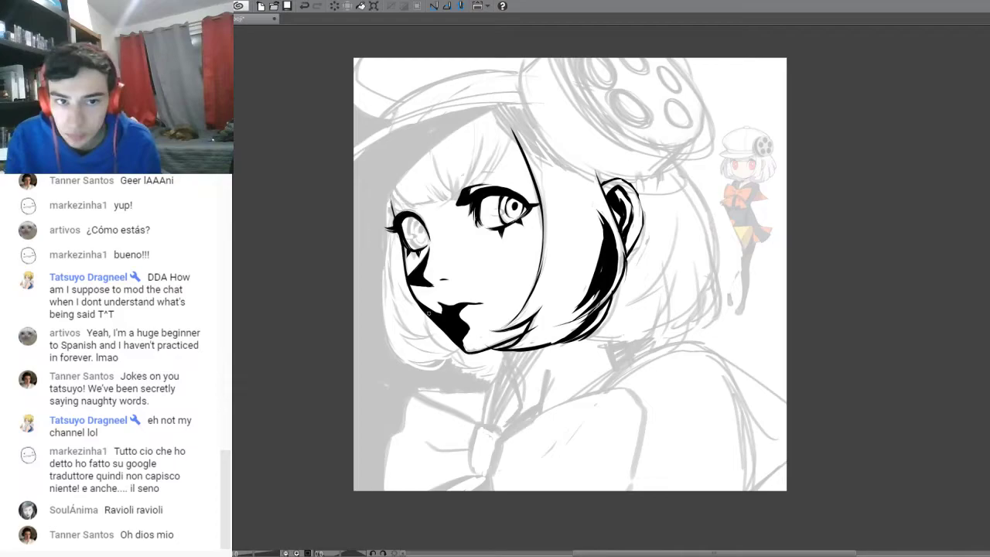
# - Ink the far eye's iris and pupil, and draw the dark brow strokes above both eyes
pyautogui.moveTo(414, 216)
pyautogui.mouseDown()
pyautogui.moveTo(414, 244)
pyautogui.moveTo(426, 242)
pyautogui.mouseUp()
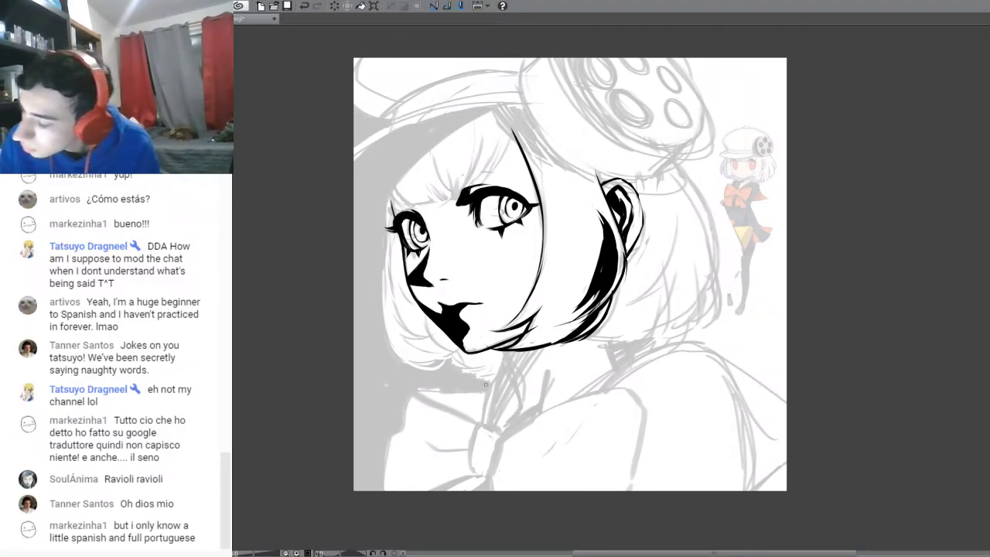
pyautogui.moveTo(462, 179); pyautogui.dragTo(503, 173)
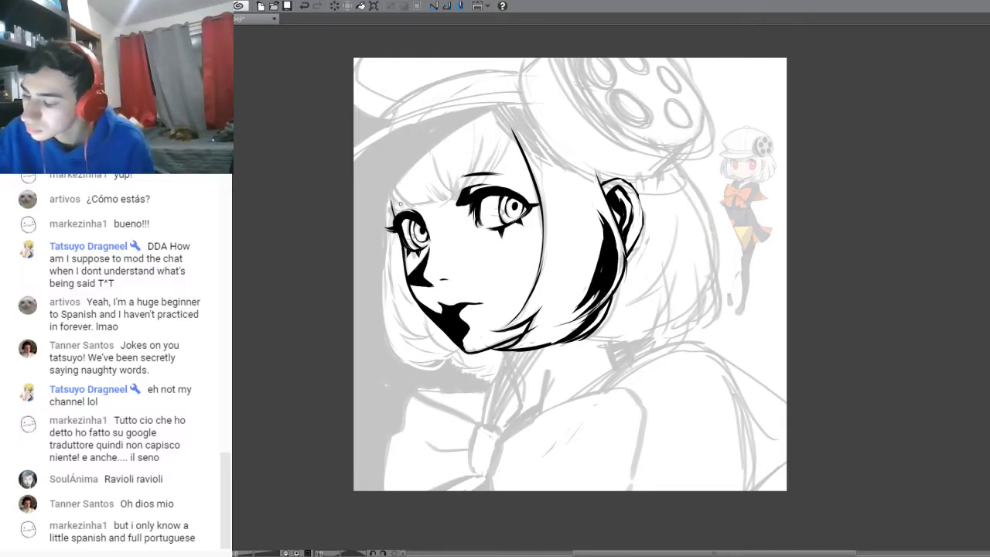
pyautogui.moveTo(401, 218); pyautogui.dragTo(392, 195)
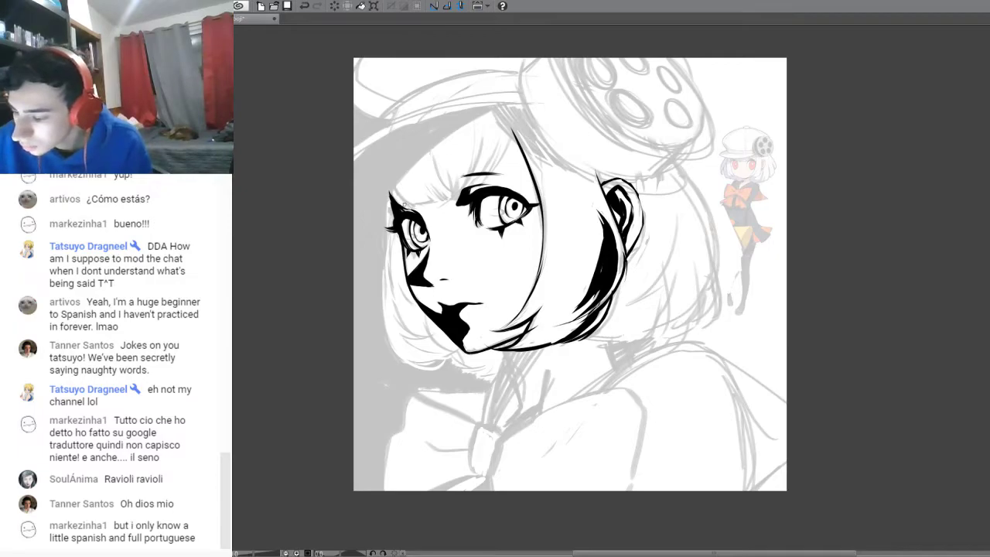
# - Ink the bangs across the forehead with tapered black strands following the sketch
pyautogui.moveTo(396, 193); pyautogui.dragTo(440, 200)
pyautogui.moveTo(424, 166); pyautogui.dragTo(451, 201)
pyautogui.moveTo(429, 147); pyautogui.dragTo(452, 201)
pyautogui.moveTo(439, 166)
pyautogui.mouseDown()
pyautogui.moveTo(450, 203)
pyautogui.moveTo(466, 197)
pyautogui.mouseUp()
pyautogui.moveTo(466, 151)
pyautogui.mouseDown()
pyautogui.moveTo(474, 188)
pyautogui.moveTo(475, 173)
pyautogui.mouseUp()
pyautogui.moveTo(478, 152); pyautogui.dragTo(471, 186)
pyautogui.moveTo(481, 135); pyautogui.dragTo(469, 187)
pyautogui.moveTo(493, 152); pyautogui.dragTo(471, 183)
pyautogui.moveTo(498, 134); pyautogui.dragTo(487, 172)
pyautogui.moveTo(505, 139); pyautogui.dragTo(475, 190)
pyautogui.moveTo(509, 122); pyautogui.dragTo(501, 157)
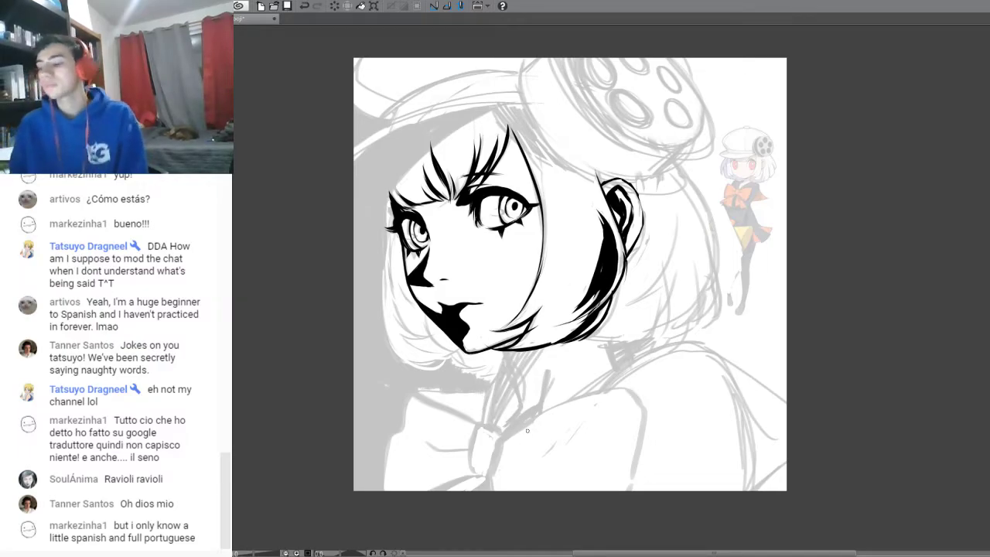
# - Draw a small oval in each iris and hollow it out to form an outlined highlight
pyautogui.moveTo(493, 212); pyautogui.dragTo(497, 212)
pyautogui.moveTo(415, 233); pyautogui.dragTo(410, 240)
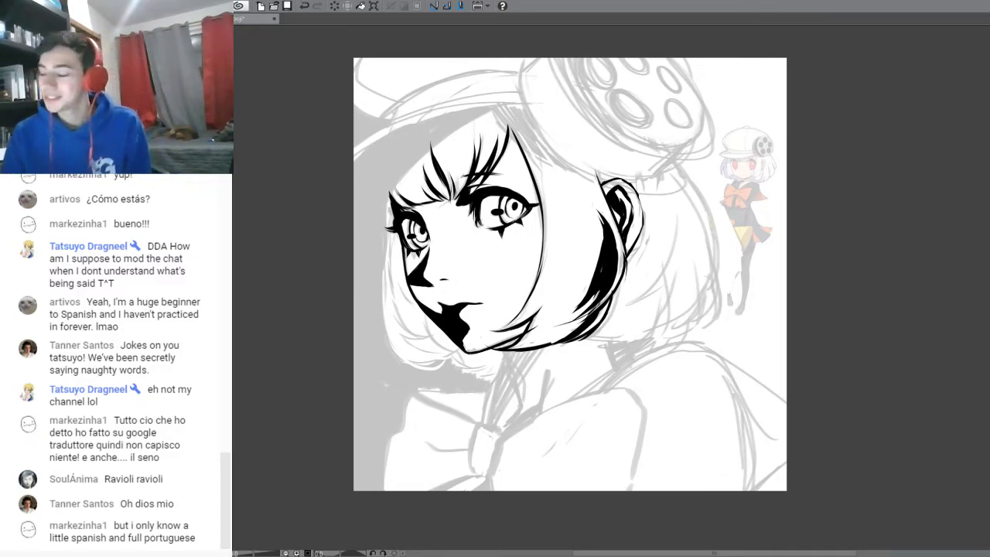
pyautogui.moveTo(496, 212); pyautogui.dragTo(493, 215)
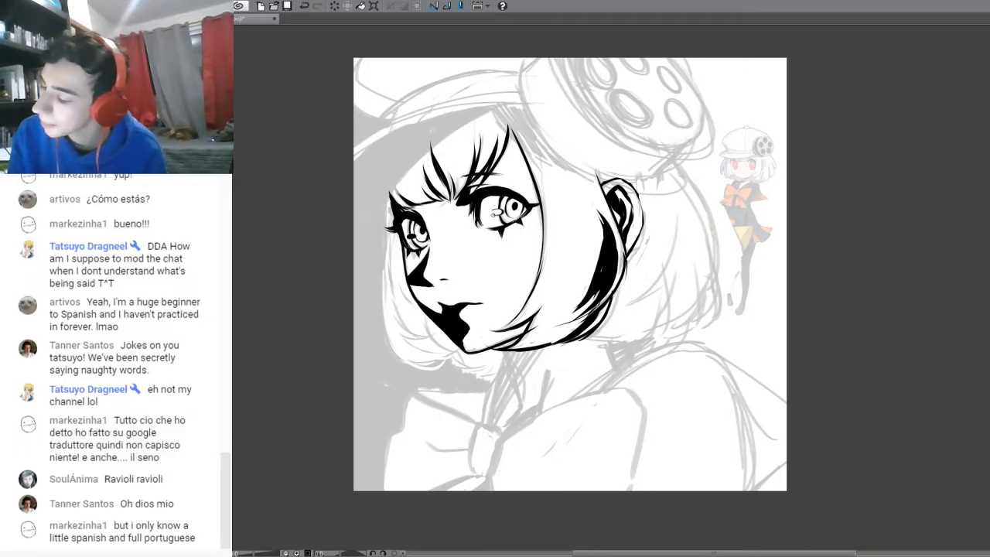
pyautogui.moveTo(407, 237); pyautogui.dragTo(413, 235)
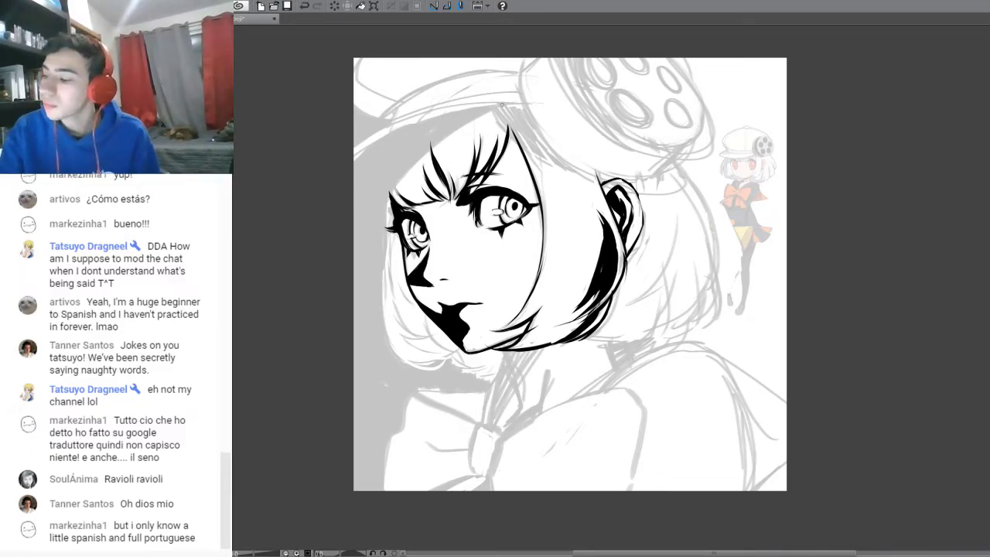
pyautogui.moveTo(355, 151); pyautogui.dragTo(479, 109)
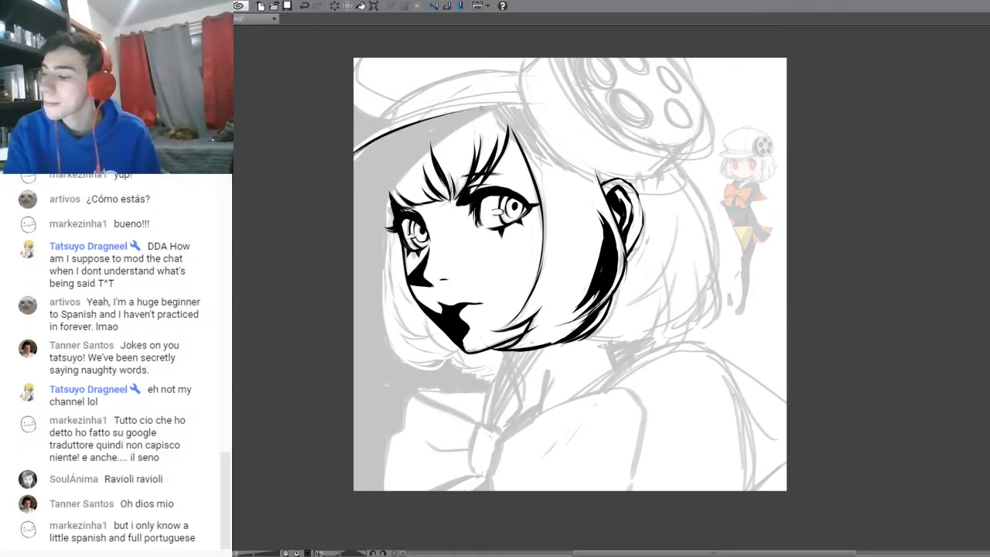
pyautogui.moveTo(415, 116); pyautogui.dragTo(513, 106)
pyautogui.hotkey('ctrl', 'z')
pyautogui.hotkey('ctrl', 'z')
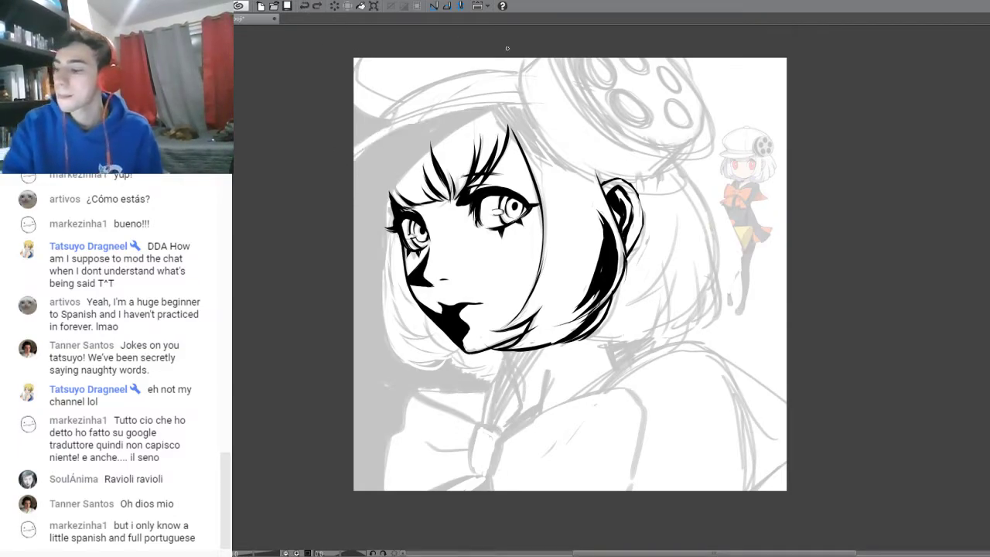
# - Ink the long curved front edge of the cap's brim and the contour of the hair beneath it on the face's far side
pyautogui.moveTo(354, 158)
pyautogui.mouseDown()
pyautogui.moveTo(482, 108)
pyautogui.moveTo(454, 114)
pyautogui.mouseUp()
pyautogui.moveTo(386, 134); pyautogui.dragTo(531, 106)
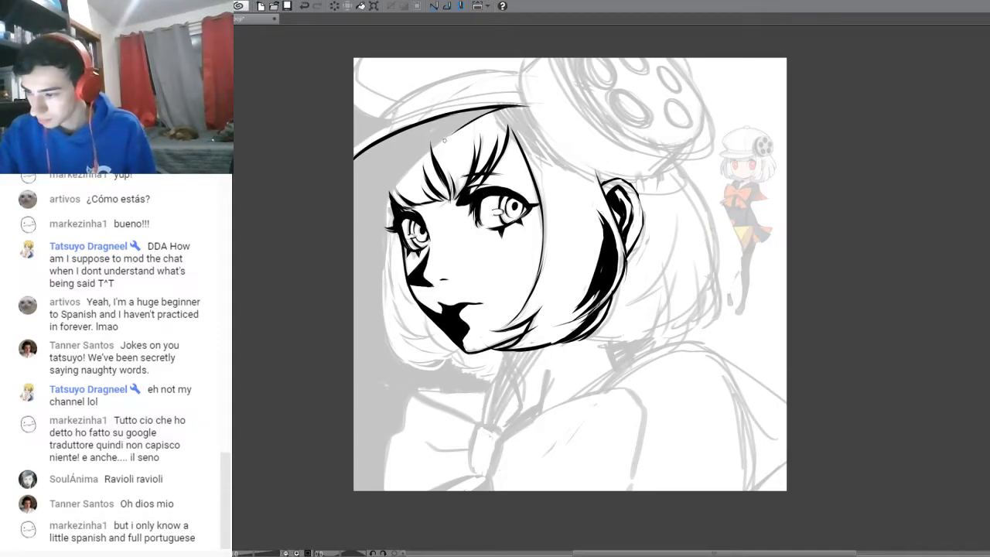
pyautogui.moveTo(431, 150)
pyautogui.mouseDown()
pyautogui.moveTo(389, 194)
pyautogui.moveTo(385, 218)
pyautogui.mouseUp()
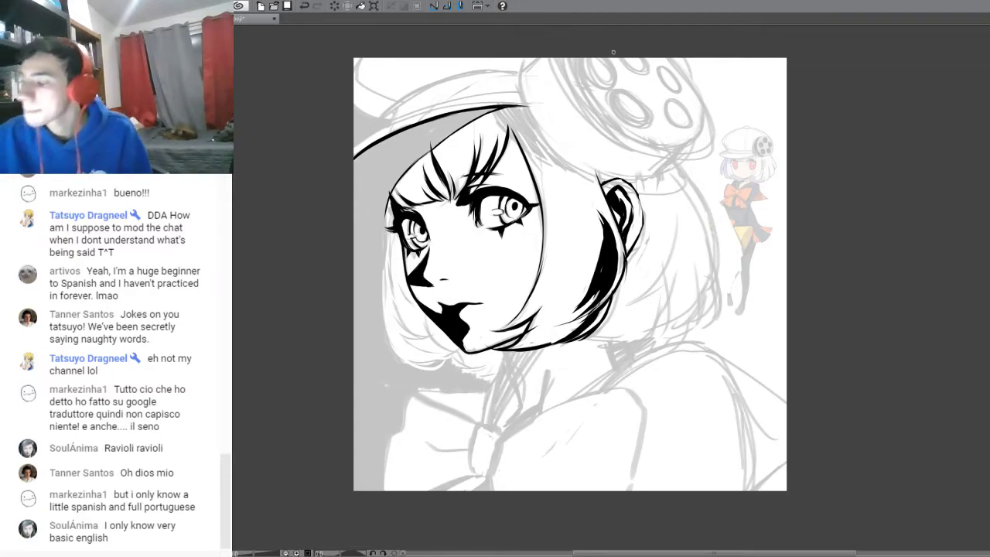
# - Ink the outline of the large round disc on the cap, its outer rim and the rounded band hanging below it
pyautogui.moveTo(546, 55)
pyautogui.mouseDown()
pyautogui.moveTo(584, 120)
pyautogui.moveTo(637, 153)
pyautogui.moveTo(710, 159)
pyautogui.moveTo(721, 144)
pyautogui.moveTo(687, 78)
pyautogui.moveTo(714, 109)
pyautogui.moveTo(718, 149)
pyautogui.mouseUp()
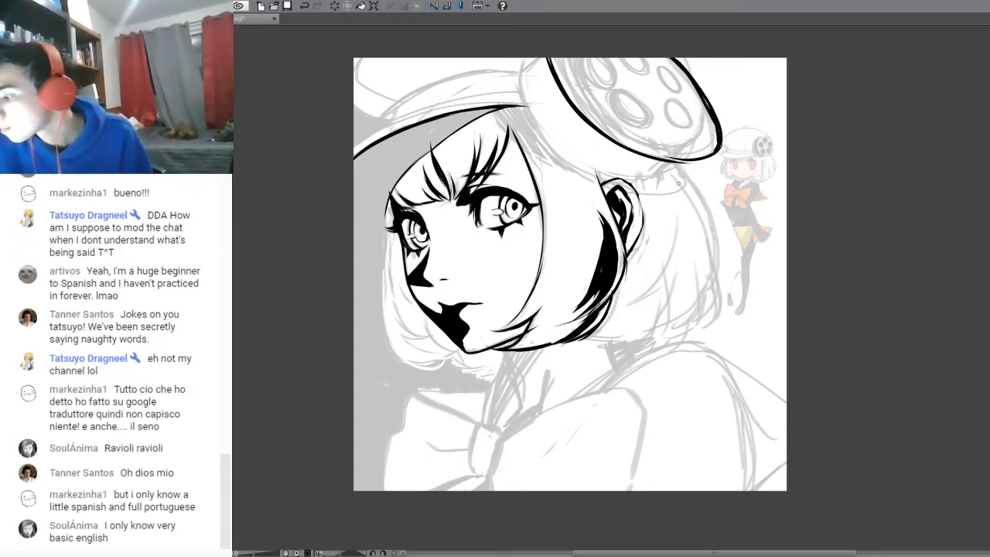
pyautogui.moveTo(668, 191)
pyautogui.mouseDown()
pyautogui.moveTo(681, 175)
pyautogui.moveTo(682, 184)
pyautogui.mouseUp()
pyautogui.moveTo(672, 162)
pyautogui.mouseDown()
pyautogui.moveTo(682, 184)
pyautogui.moveTo(669, 193)
pyautogui.mouseUp()
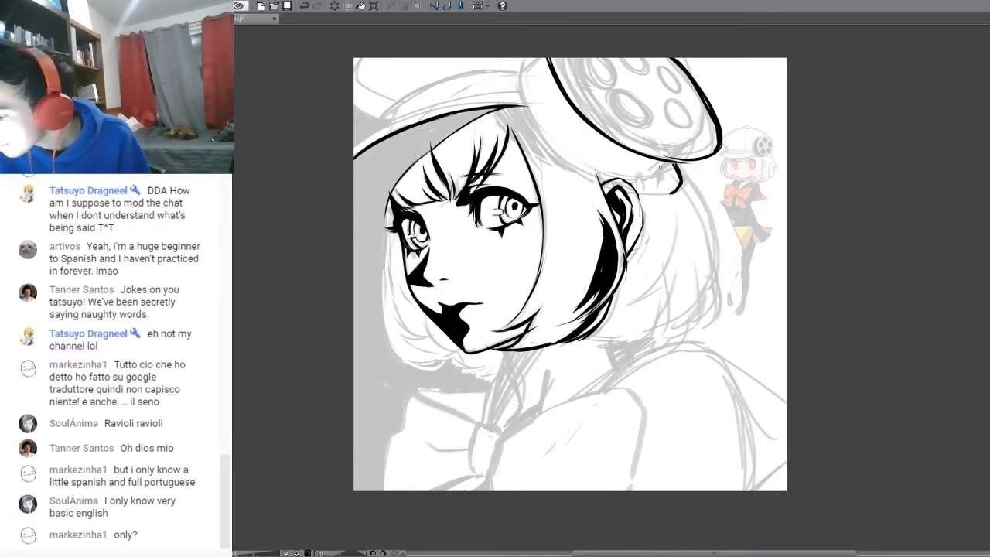
pyautogui.moveTo(517, 54)
pyautogui.mouseDown()
pyautogui.moveTo(517, 85)
pyautogui.moveTo(551, 144)
pyautogui.moveTo(580, 168)
pyautogui.moveTo(673, 194)
pyautogui.mouseUp()
pyautogui.moveTo(591, 175)
pyautogui.mouseDown()
pyautogui.moveTo(673, 193)
pyautogui.moveTo(676, 174)
pyautogui.mouseUp()
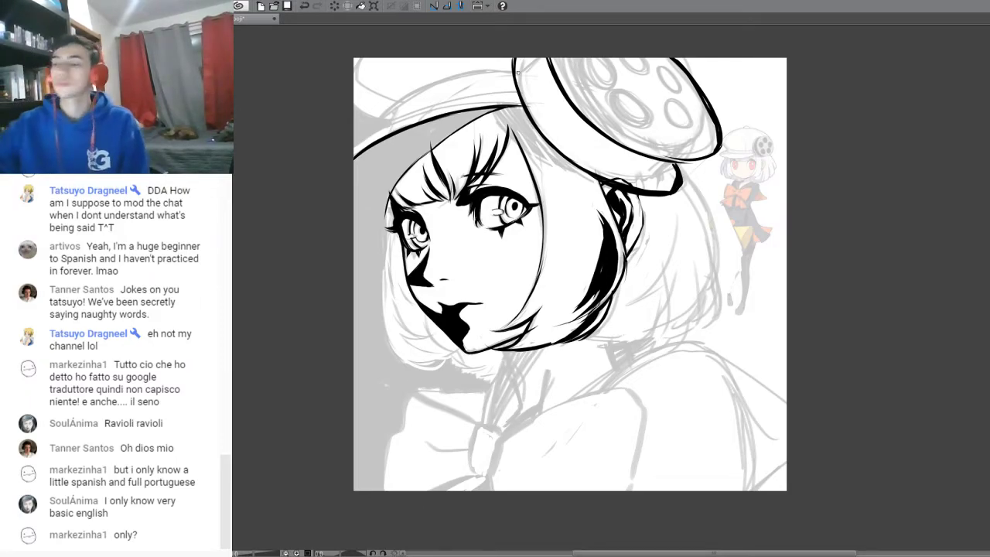
# - Mirror the canvas view and build up the disc's outline and side with heavier parallel strokes along its rim and band
pyautogui.press('h')
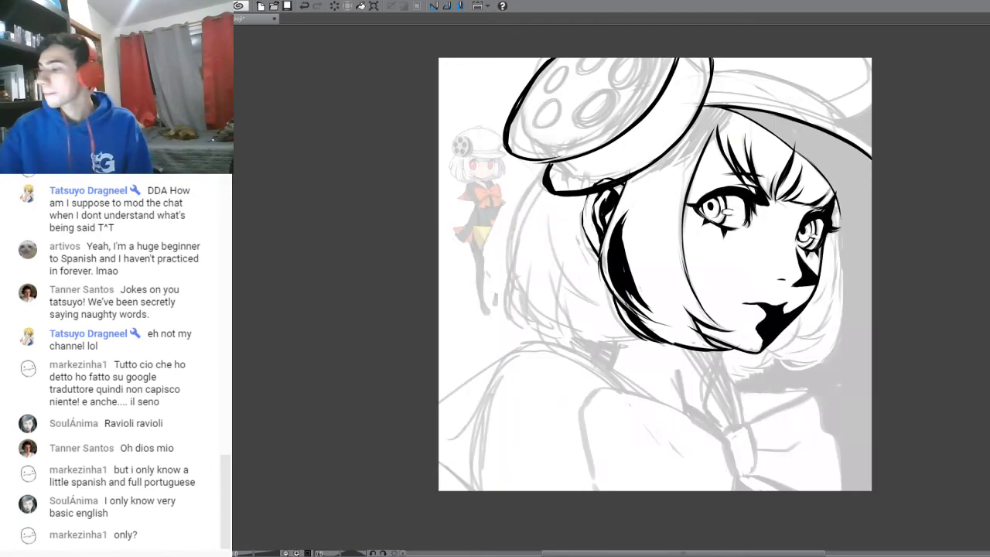
pyautogui.moveTo(548, 59)
pyautogui.mouseDown()
pyautogui.moveTo(516, 104)
pyautogui.moveTo(506, 159)
pyautogui.moveTo(524, 165)
pyautogui.moveTo(600, 135)
pyautogui.moveTo(596, 147)
pyautogui.moveTo(634, 118)
pyautogui.moveTo(676, 59)
pyautogui.mouseUp()
pyautogui.moveTo(655, 99)
pyautogui.mouseDown()
pyautogui.moveTo(582, 157)
pyautogui.moveTo(517, 160)
pyautogui.mouseUp()
pyautogui.moveTo(514, 119)
pyautogui.mouseDown()
pyautogui.moveTo(520, 169)
pyautogui.moveTo(607, 138)
pyautogui.mouseUp()
pyautogui.moveTo(552, 166); pyautogui.dragTo(637, 116)
pyautogui.moveTo(548, 175)
pyautogui.mouseDown()
pyautogui.moveTo(590, 199)
pyautogui.moveTo(630, 182)
pyautogui.moveTo(670, 143)
pyautogui.mouseUp()
pyautogui.moveTo(599, 194)
pyautogui.mouseDown()
pyautogui.moveTo(578, 197)
pyautogui.moveTo(559, 174)
pyautogui.moveTo(597, 167)
pyautogui.moveTo(669, 107)
pyautogui.mouseUp()
pyautogui.moveTo(690, 59)
pyautogui.mouseDown()
pyautogui.moveTo(669, 117)
pyautogui.moveTo(634, 151)
pyautogui.moveTo(590, 173)
pyautogui.moveTo(552, 175)
pyautogui.moveTo(589, 177)
pyautogui.moveTo(633, 157)
pyautogui.moveTo(670, 127)
pyautogui.moveTo(689, 85)
pyautogui.mouseUp()
pyautogui.moveTo(686, 90)
pyautogui.mouseDown()
pyautogui.moveTo(657, 138)
pyautogui.moveTo(674, 112)
pyautogui.mouseUp()
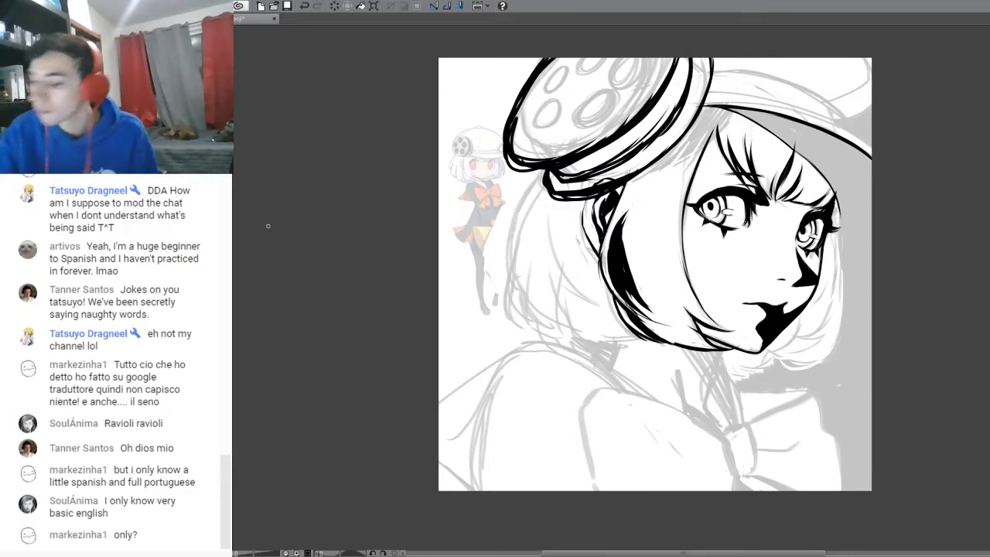
# - Trim the excess ink around the disc's rim and band, and flip the canvas view back
pyautogui.moveTo(512, 170)
pyautogui.mouseDown()
pyautogui.moveTo(503, 145)
pyautogui.moveTo(532, 172)
pyautogui.moveTo(505, 124)
pyautogui.moveTo(518, 93)
pyautogui.moveTo(512, 113)
pyautogui.mouseUp()
pyautogui.moveTo(547, 58)
pyautogui.mouseDown()
pyautogui.moveTo(514, 114)
pyautogui.moveTo(522, 156)
pyautogui.moveTo(545, 161)
pyautogui.moveTo(606, 139)
pyautogui.moveTo(669, 68)
pyautogui.moveTo(586, 144)
pyautogui.moveTo(535, 159)
pyautogui.moveTo(584, 183)
pyautogui.moveTo(664, 114)
pyautogui.moveTo(617, 159)
pyautogui.moveTo(685, 81)
pyautogui.moveTo(689, 56)
pyautogui.moveTo(679, 112)
pyautogui.moveTo(631, 161)
pyautogui.mouseUp()
pyautogui.moveTo(541, 174)
pyautogui.mouseDown()
pyautogui.moveTo(553, 197)
pyautogui.moveTo(568, 184)
pyautogui.moveTo(599, 187)
pyautogui.moveTo(673, 138)
pyautogui.mouseUp()
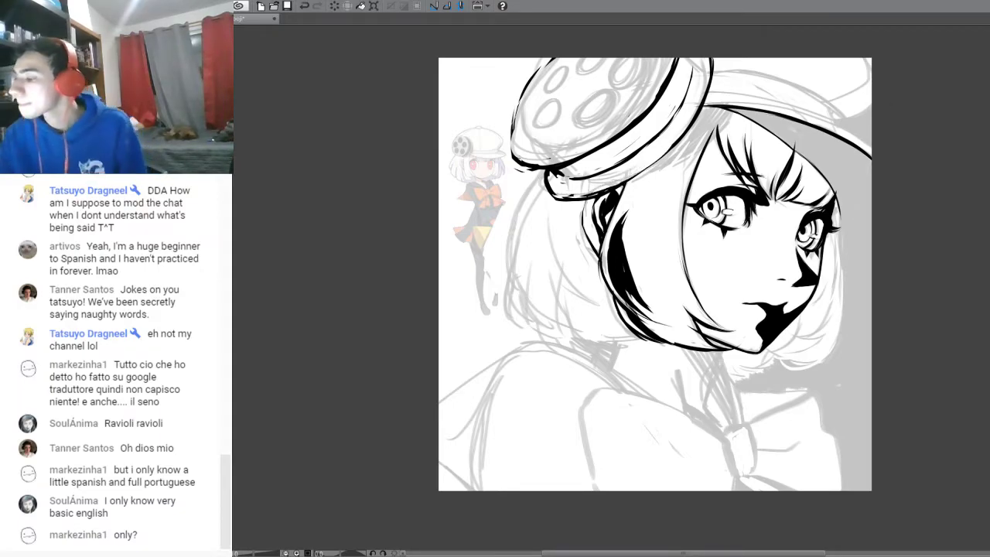
pyautogui.press('h')
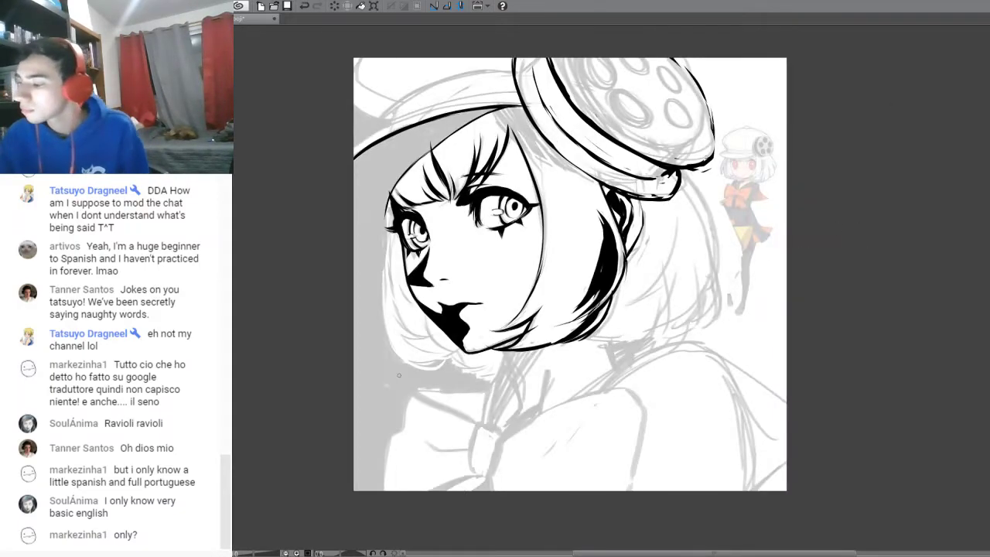
# - Clean up the disc's rim and redraw the rounded tip of the band below it with smooth, even lines
pyautogui.moveTo(693, 167)
pyautogui.mouseDown()
pyautogui.moveTo(702, 170)
pyautogui.moveTo(672, 173)
pyautogui.moveTo(667, 194)
pyautogui.mouseUp()
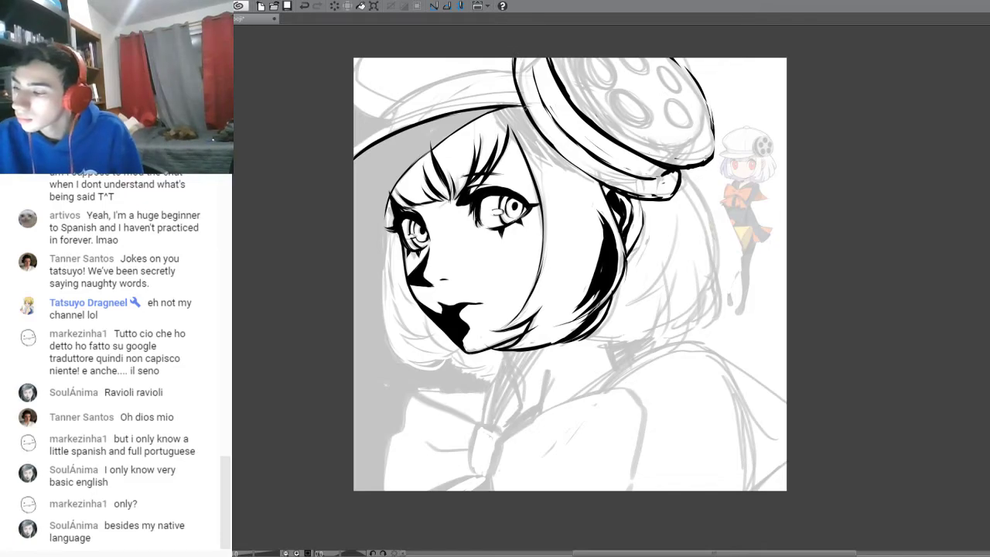
pyautogui.moveTo(590, 173)
pyautogui.mouseDown()
pyautogui.moveTo(662, 197)
pyautogui.moveTo(679, 181)
pyautogui.moveTo(673, 171)
pyautogui.mouseUp()
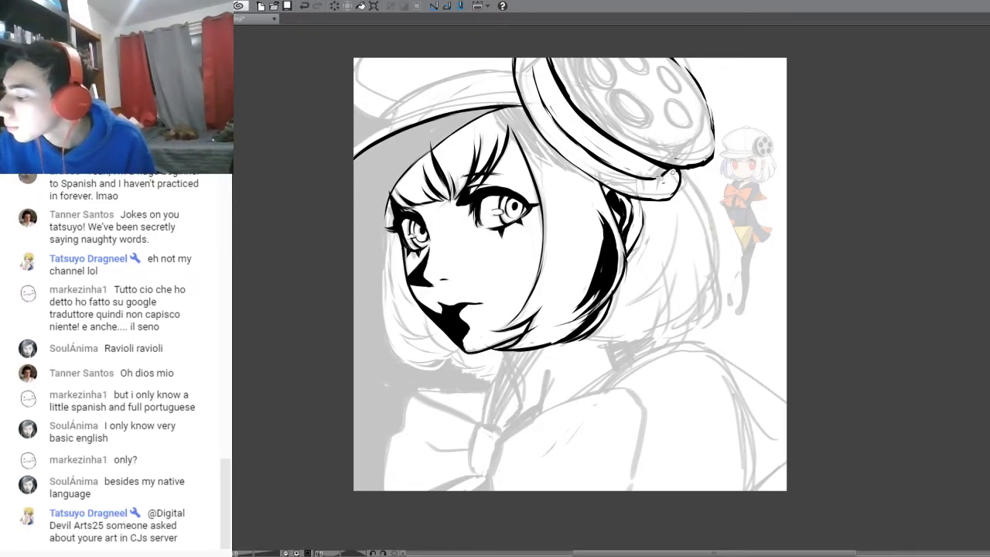
pyautogui.moveTo(550, 59)
pyautogui.mouseDown()
pyautogui.moveTo(577, 106)
pyautogui.moveTo(619, 140)
pyautogui.moveTo(671, 170)
pyautogui.moveTo(713, 158)
pyautogui.mouseUp()
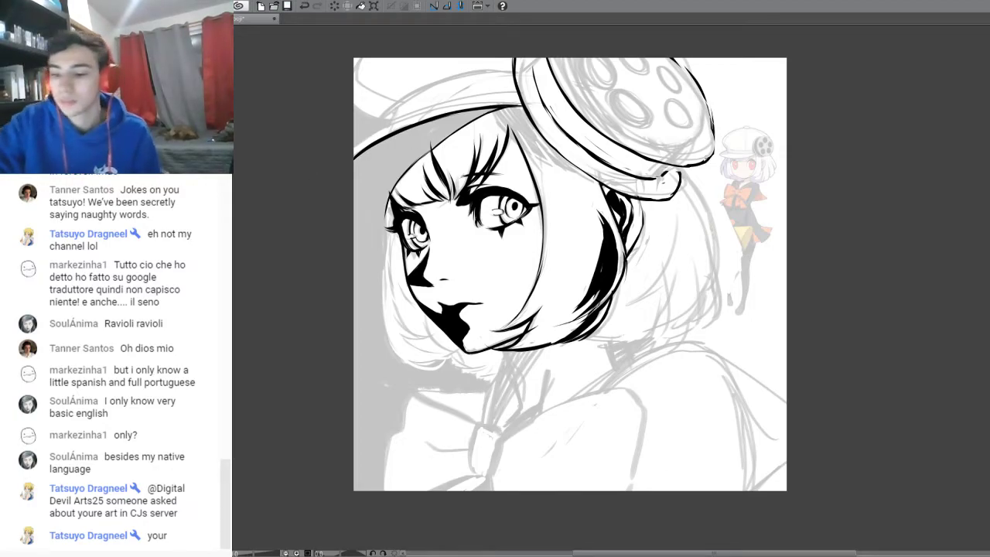
pyautogui.moveTo(675, 67)
pyautogui.mouseDown()
pyautogui.moveTo(703, 94)
pyautogui.moveTo(713, 151)
pyautogui.moveTo(705, 159)
pyautogui.moveTo(710, 153)
pyautogui.mouseUp()
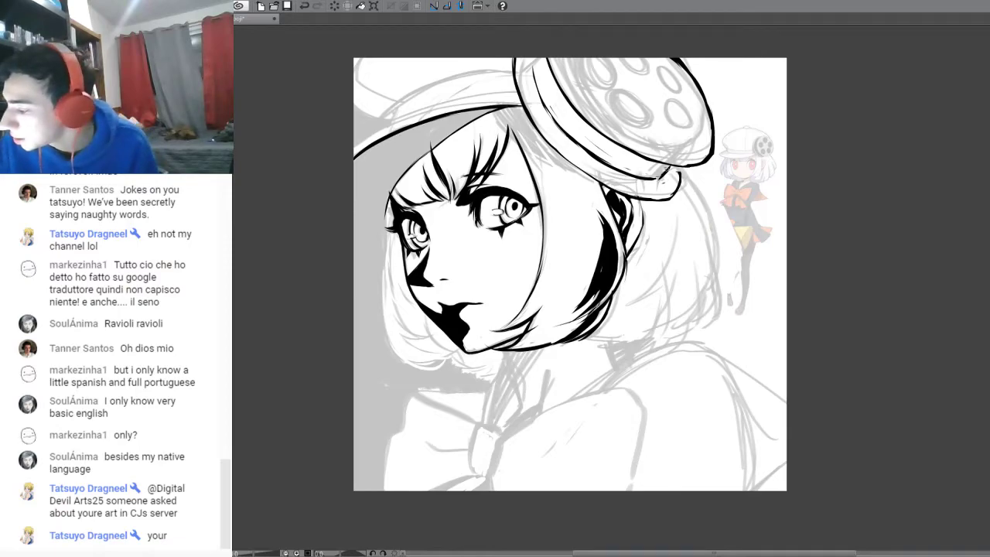
pyautogui.moveTo(678, 164)
pyautogui.mouseDown()
pyautogui.moveTo(669, 198)
pyautogui.moveTo(654, 198)
pyautogui.mouseUp()
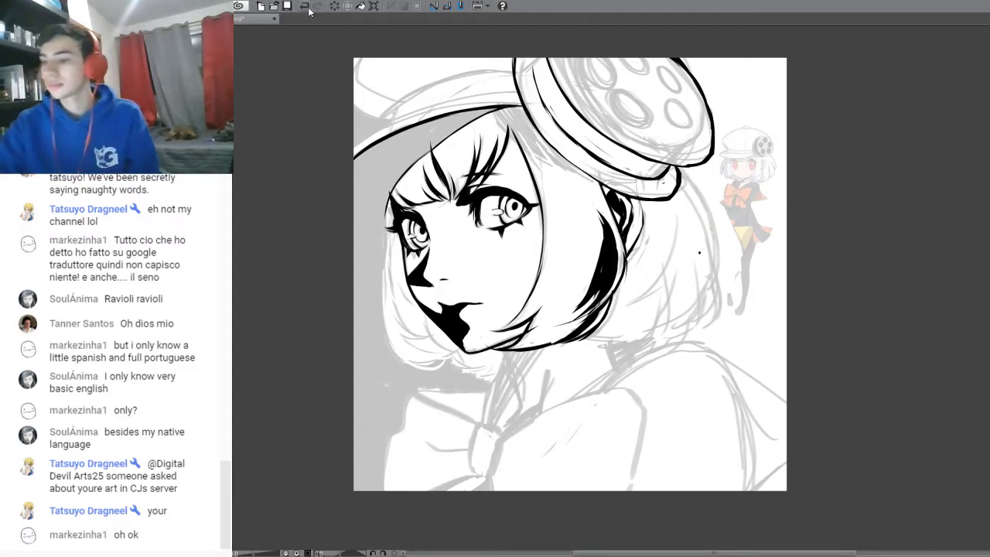
# - Reinforce the line along the disc's side and draw a thin curve marking the shadow's boundary, undoing the stray stroke
pyautogui.moveTo(533, 59); pyautogui.dragTo(566, 129)
pyautogui.moveTo(542, 93); pyautogui.dragTo(584, 151)
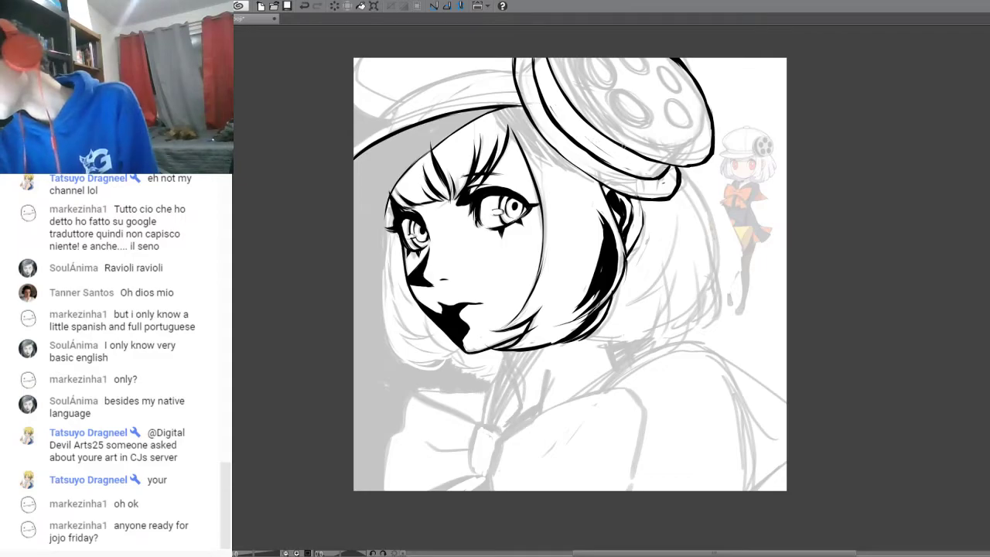
pyautogui.moveTo(637, 152); pyautogui.dragTo(548, 140)
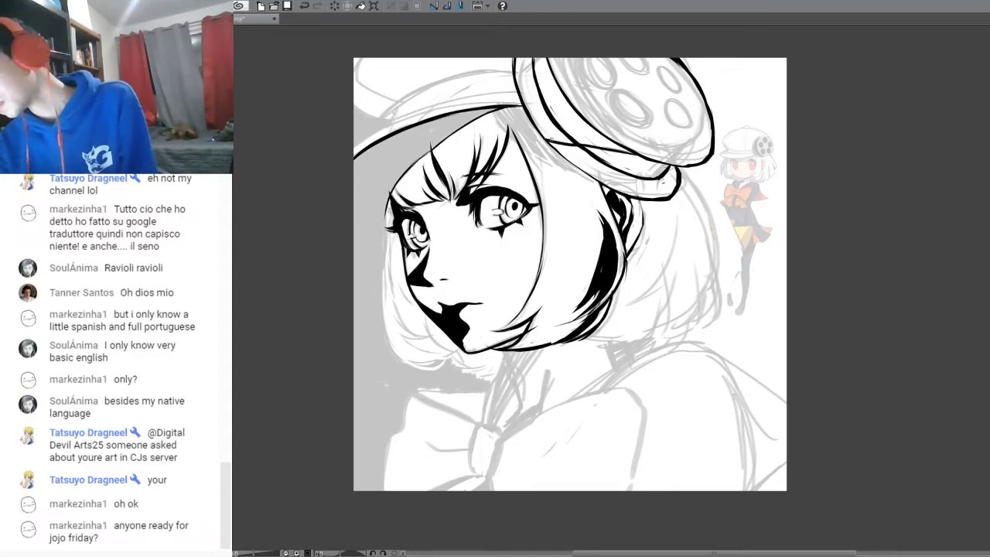
pyautogui.click(305, 6)
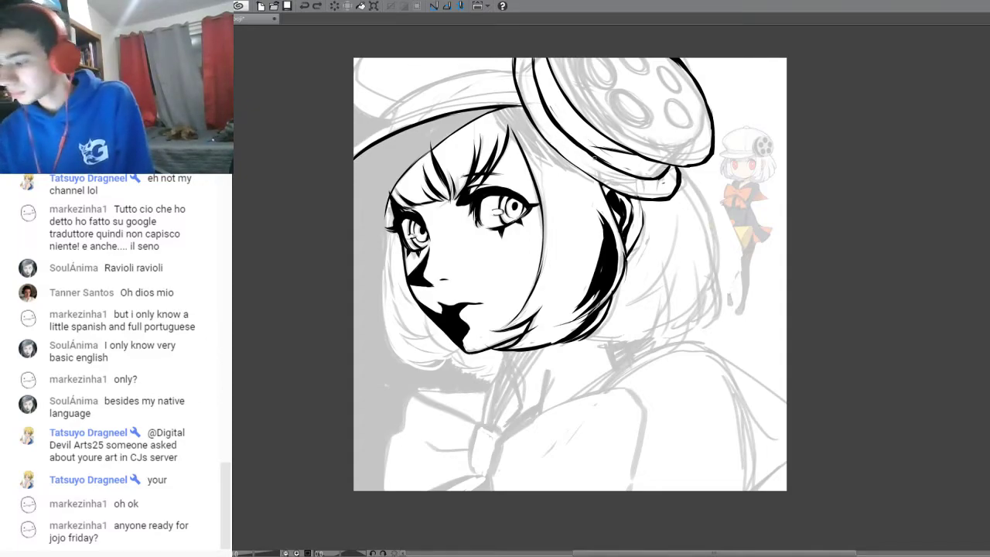
pyautogui.moveTo(593, 144); pyautogui.dragTo(552, 146)
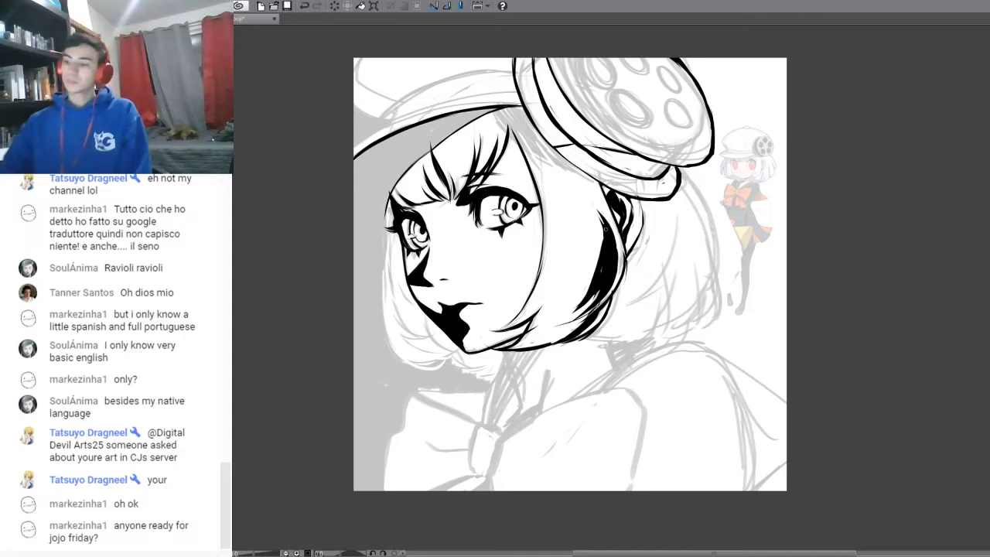
# - Fill the disc's side with solid black shadow, tidy its edges, and refine the lines of the band underneath
pyautogui.moveTo(516, 99)
pyautogui.mouseDown()
pyautogui.moveTo(519, 55)
pyautogui.moveTo(536, 112)
pyautogui.moveTo(526, 52)
pyautogui.moveTo(542, 114)
pyautogui.moveTo(537, 72)
pyautogui.moveTo(558, 114)
pyautogui.moveTo(542, 60)
pyautogui.moveTo(559, 103)
pyautogui.moveTo(548, 65)
pyautogui.moveTo(575, 120)
pyautogui.moveTo(588, 125)
pyautogui.moveTo(552, 87)
pyautogui.moveTo(597, 134)
pyautogui.moveTo(568, 133)
pyautogui.moveTo(585, 144)
pyautogui.moveTo(558, 116)
pyautogui.moveTo(574, 139)
pyautogui.moveTo(544, 93)
pyautogui.moveTo(587, 142)
pyautogui.mouseUp()
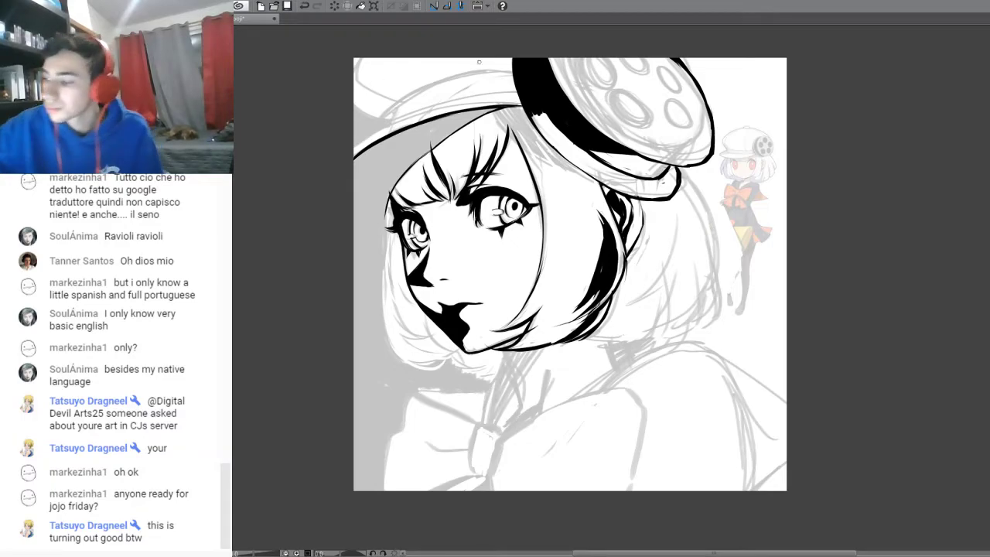
pyautogui.moveTo(576, 145)
pyautogui.mouseDown()
pyautogui.moveTo(541, 129)
pyautogui.moveTo(535, 118)
pyautogui.moveTo(563, 136)
pyautogui.moveTo(543, 116)
pyautogui.mouseUp()
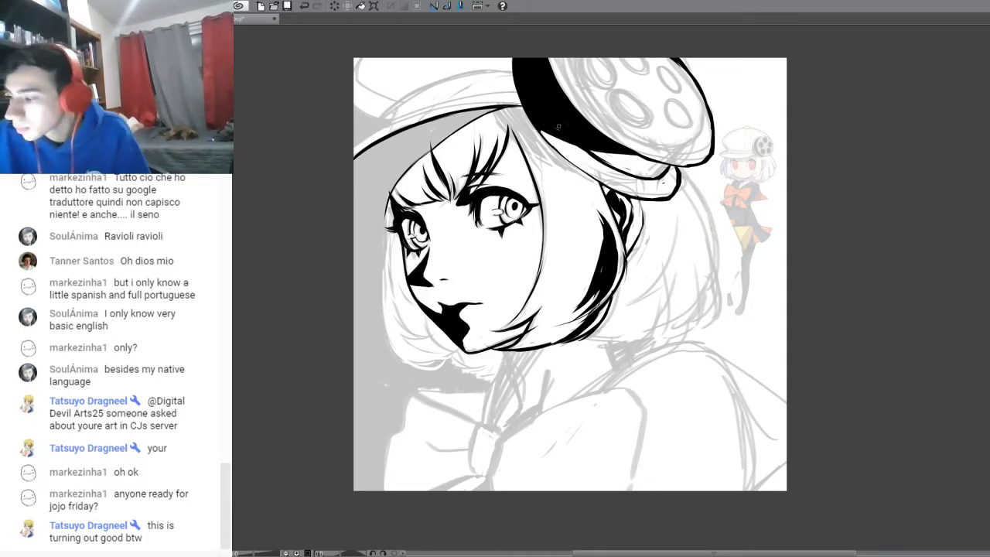
pyautogui.moveTo(542, 130)
pyautogui.mouseDown()
pyautogui.moveTo(593, 177)
pyautogui.moveTo(604, 182)
pyautogui.moveTo(578, 165)
pyautogui.moveTo(652, 197)
pyautogui.mouseUp()
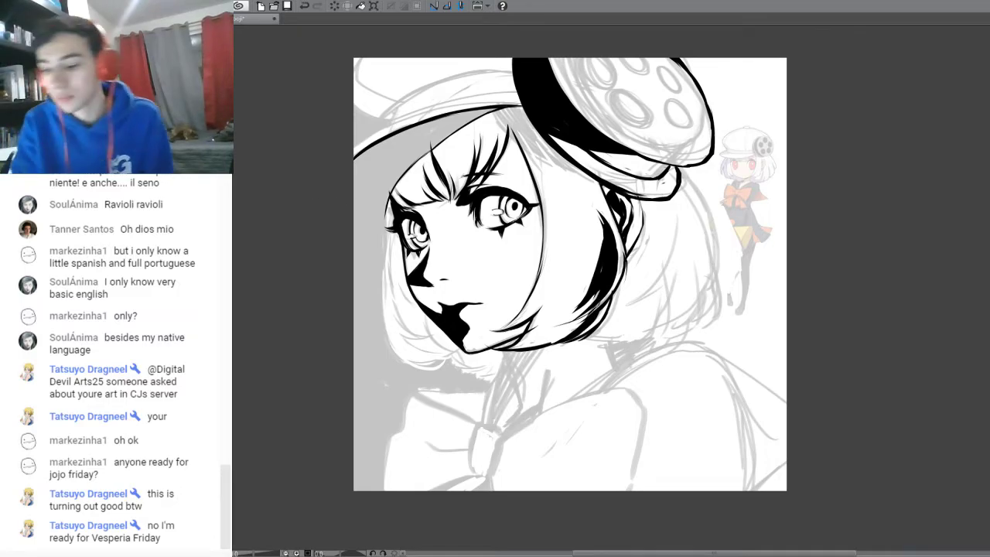
pyautogui.moveTo(632, 194)
pyautogui.mouseDown()
pyautogui.moveTo(666, 199)
pyautogui.moveTo(678, 188)
pyautogui.mouseUp()
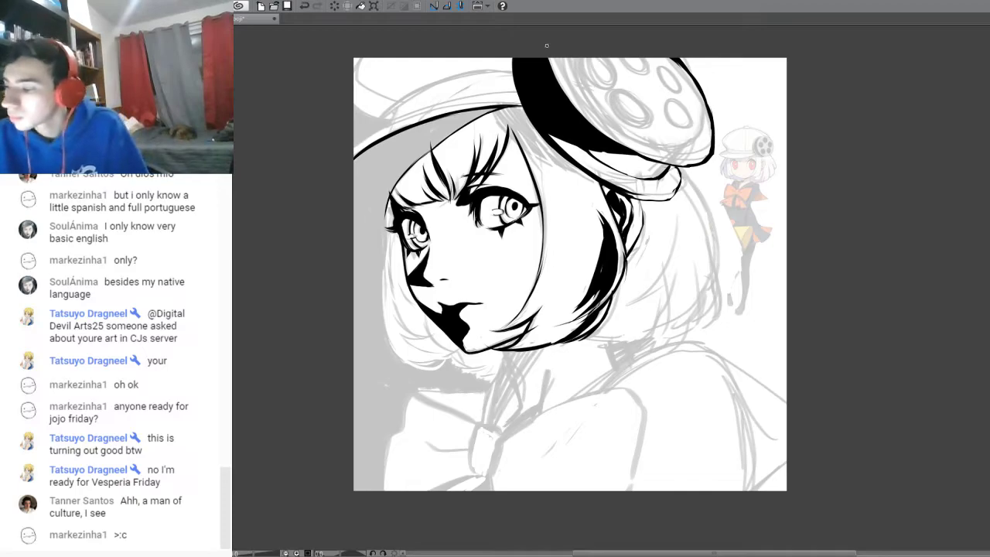
pyautogui.moveTo(564, 86); pyautogui.dragTo(610, 133)
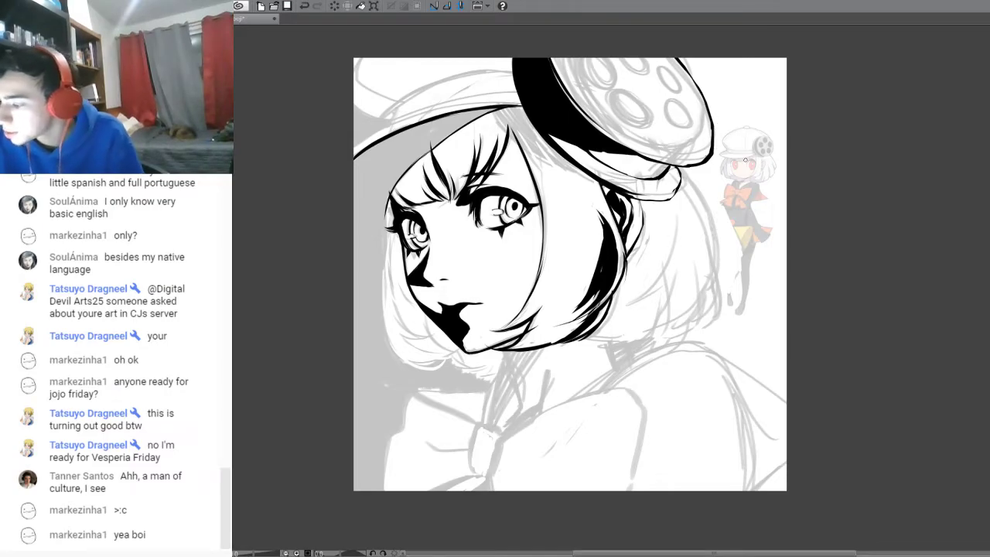
# - Check the line art with the sketch hidden, show the sketch again and ink the outer contour of the back hair
pyautogui.click(989, 447)
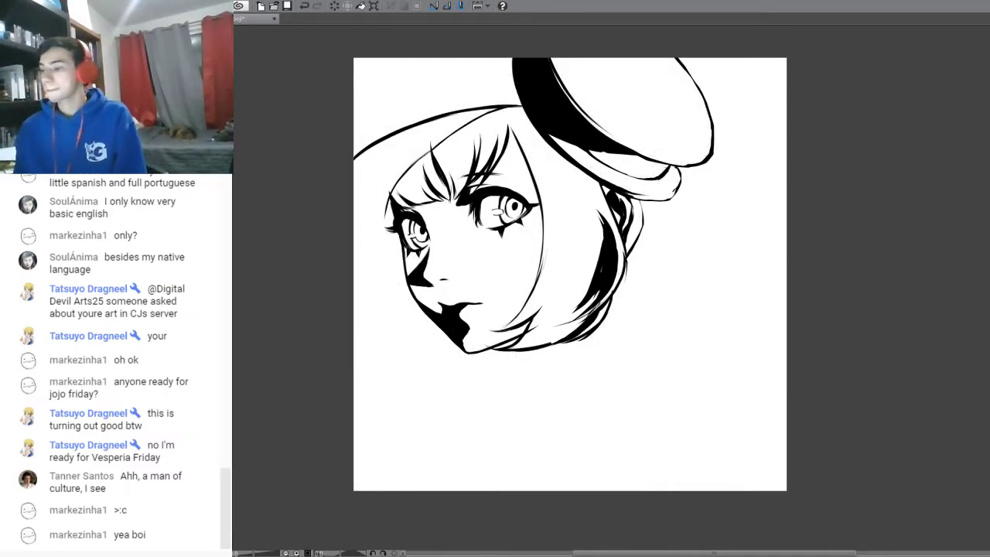
pyautogui.click(989, 447)
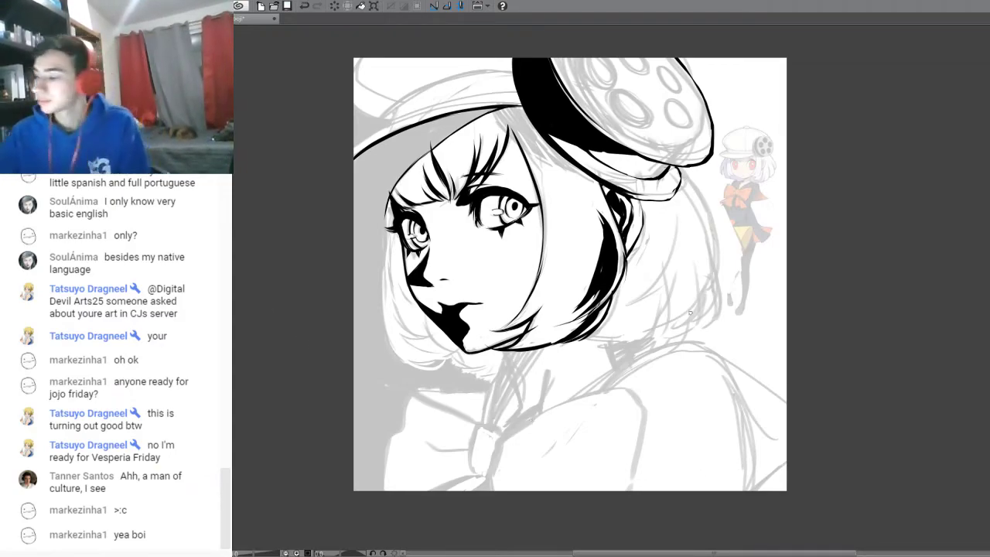
pyautogui.moveTo(680, 167)
pyautogui.mouseDown()
pyautogui.moveTo(712, 220)
pyautogui.moveTo(713, 295)
pyautogui.mouseUp()
pyautogui.moveTo(717, 247)
pyautogui.mouseDown()
pyautogui.moveTo(703, 319)
pyautogui.moveTo(710, 325)
pyautogui.moveTo(716, 306)
pyautogui.moveTo(688, 327)
pyautogui.mouseUp()
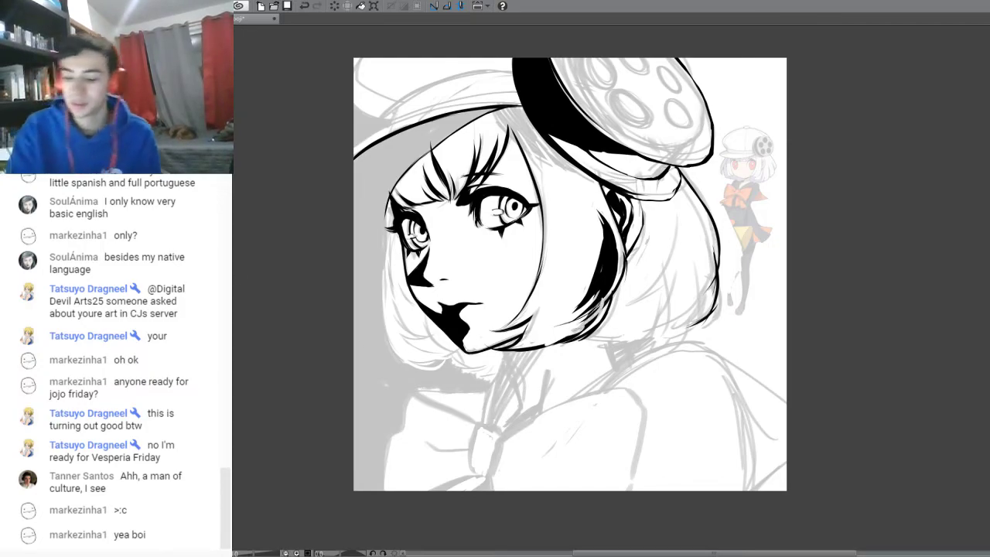
# - Erase the side lock's heavy black shading beside the ear and redraw the lock with clean contour lines along the jaw
pyautogui.press('e')
pyautogui.moveTo(575, 312)
pyautogui.mouseDown()
pyautogui.moveTo(598, 220)
pyautogui.moveTo(609, 277)
pyautogui.moveTo(615, 263)
pyautogui.moveTo(600, 319)
pyautogui.moveTo(576, 343)
pyautogui.moveTo(563, 329)
pyautogui.moveTo(543, 345)
pyautogui.mouseUp()
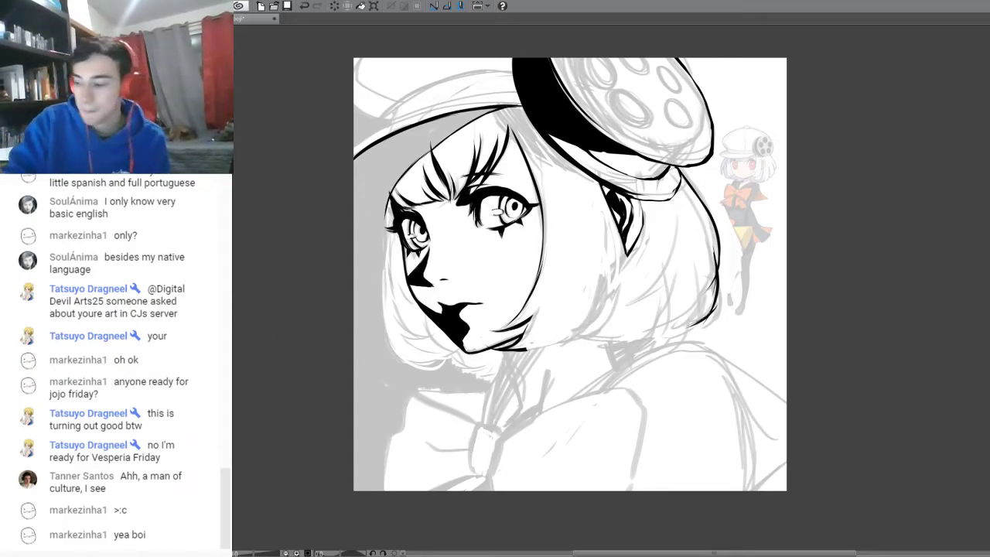
pyautogui.moveTo(599, 207)
pyautogui.mouseDown()
pyautogui.moveTo(605, 262)
pyautogui.moveTo(601, 221)
pyautogui.moveTo(600, 315)
pyautogui.moveTo(584, 337)
pyautogui.mouseUp()
pyautogui.moveTo(531, 318)
pyautogui.mouseDown()
pyautogui.moveTo(521, 336)
pyautogui.moveTo(557, 345)
pyautogui.moveTo(590, 330)
pyautogui.mouseUp()
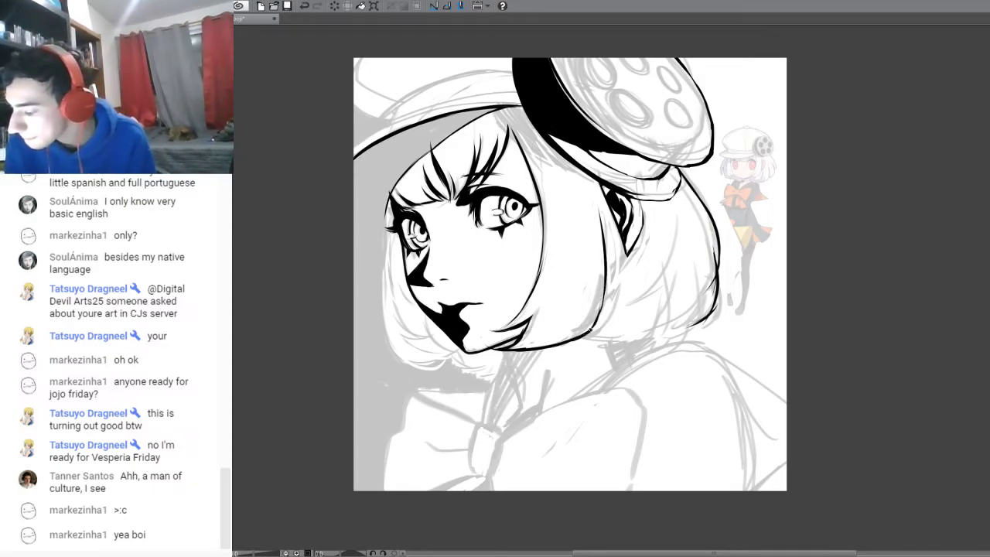
pyautogui.moveTo(606, 245); pyautogui.dragTo(605, 310)
pyautogui.moveTo(597, 185)
pyautogui.mouseDown()
pyautogui.moveTo(617, 232)
pyautogui.moveTo(623, 297)
pyautogui.moveTo(599, 320)
pyautogui.moveTo(561, 330)
pyautogui.mouseUp()
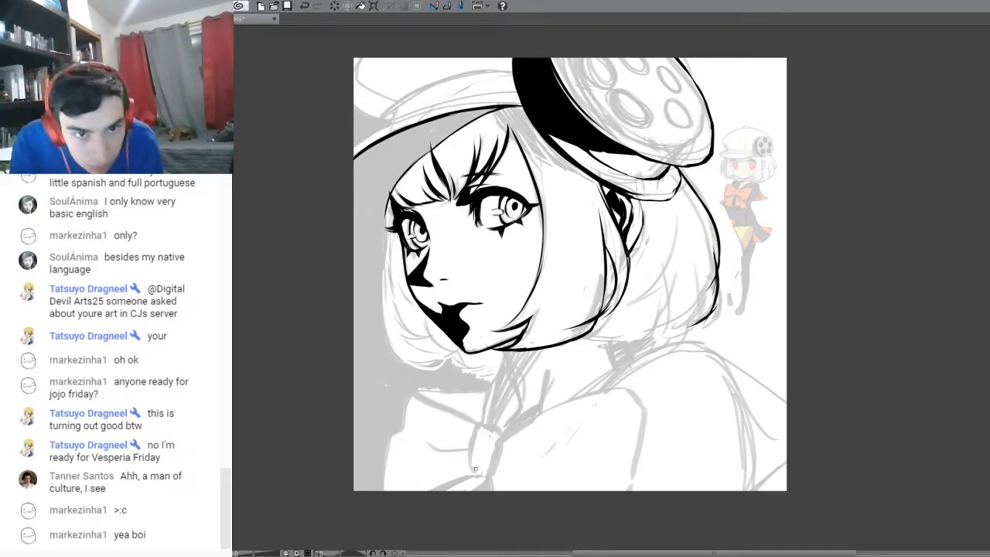
# - Undo the last side-lock strokes and ink slim tapered strands inside the lock's rear edge
pyautogui.click(304, 6)
pyautogui.click(304, 5)
pyautogui.click(304, 5)
pyautogui.moveTo(596, 238); pyautogui.dragTo(588, 305)
pyautogui.moveTo(598, 264); pyautogui.dragTo(580, 325)
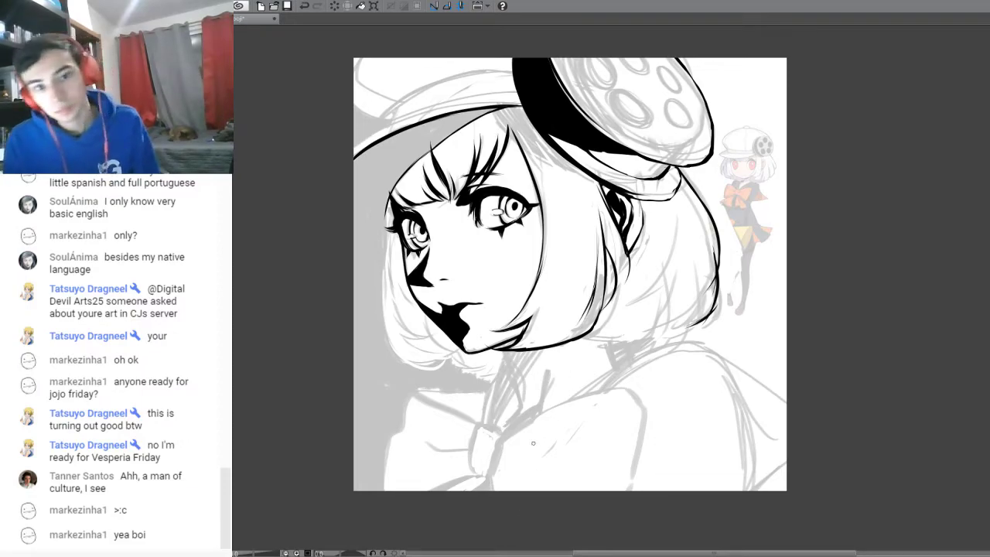
# - Ink the far-side hair from the temple down past the chin, with curved inner strands and pointed tips
pyautogui.moveTo(386, 219)
pyautogui.mouseDown()
pyautogui.moveTo(387, 353)
pyautogui.moveTo(383, 308)
pyautogui.moveTo(445, 356)
pyautogui.mouseUp()
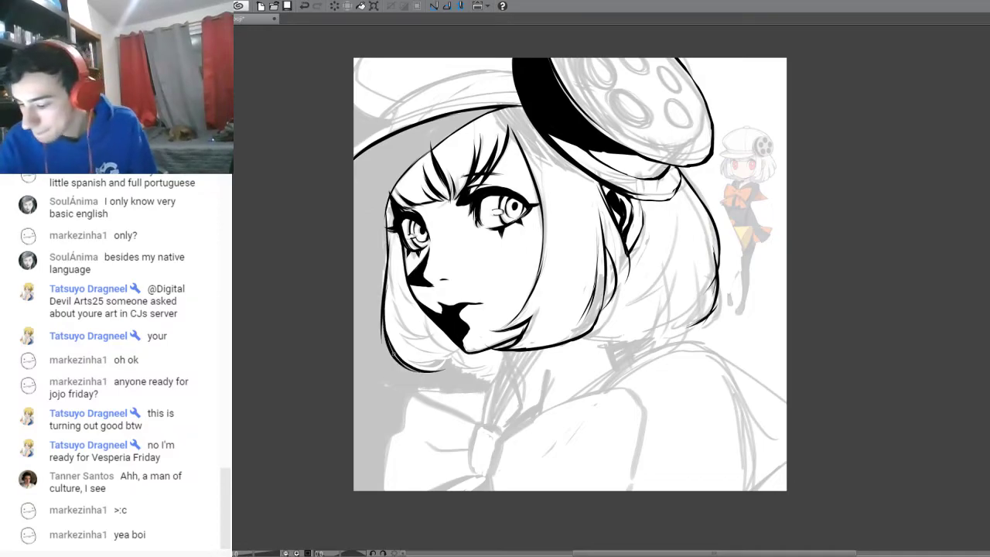
pyautogui.moveTo(391, 269)
pyautogui.mouseDown()
pyautogui.moveTo(413, 331)
pyautogui.moveTo(435, 337)
pyautogui.mouseUp()
pyautogui.moveTo(389, 325)
pyautogui.mouseDown()
pyautogui.moveTo(429, 340)
pyautogui.moveTo(423, 351)
pyautogui.moveTo(450, 349)
pyautogui.mouseUp()
pyautogui.moveTo(427, 371); pyautogui.dragTo(457, 355)
pyautogui.moveTo(444, 364)
pyautogui.mouseDown()
pyautogui.moveTo(451, 392)
pyautogui.moveTo(488, 372)
pyautogui.moveTo(463, 362)
pyautogui.moveTo(498, 382)
pyautogui.mouseUp()
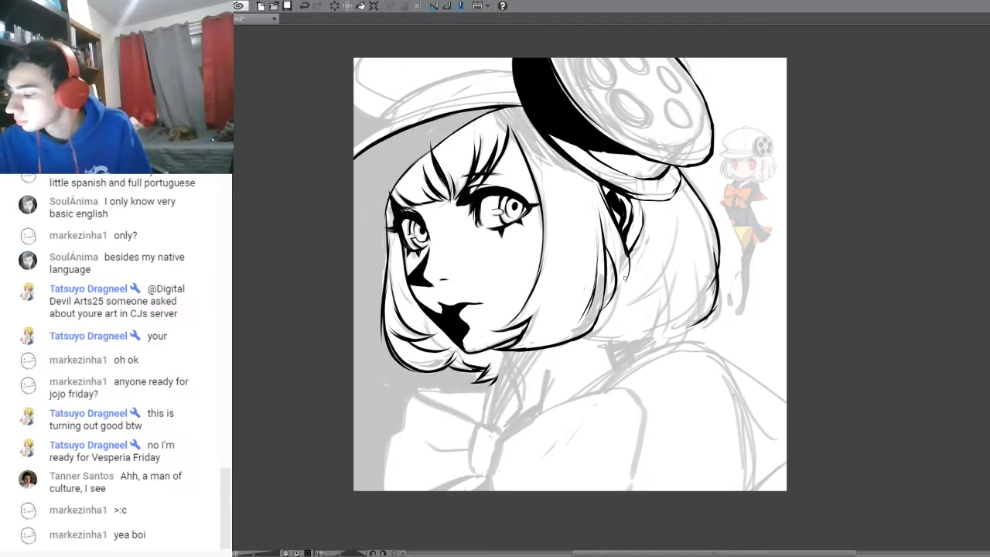
# - Ink the back hair's inner strands behind the ear and its jagged lower edge with tapered strokes
pyautogui.moveTo(624, 280)
pyautogui.mouseDown()
pyautogui.moveTo(597, 331)
pyautogui.moveTo(647, 337)
pyautogui.moveTo(667, 289)
pyautogui.mouseUp()
pyautogui.moveTo(676, 226)
pyautogui.mouseDown()
pyautogui.moveTo(626, 312)
pyautogui.moveTo(675, 265)
pyautogui.moveTo(672, 316)
pyautogui.mouseUp()
pyautogui.moveTo(669, 289); pyautogui.dragTo(659, 337)
pyautogui.moveTo(662, 330)
pyautogui.mouseDown()
pyautogui.moveTo(643, 345)
pyautogui.moveTo(681, 340)
pyautogui.mouseUp()
pyautogui.moveTo(673, 345); pyautogui.dragTo(691, 336)
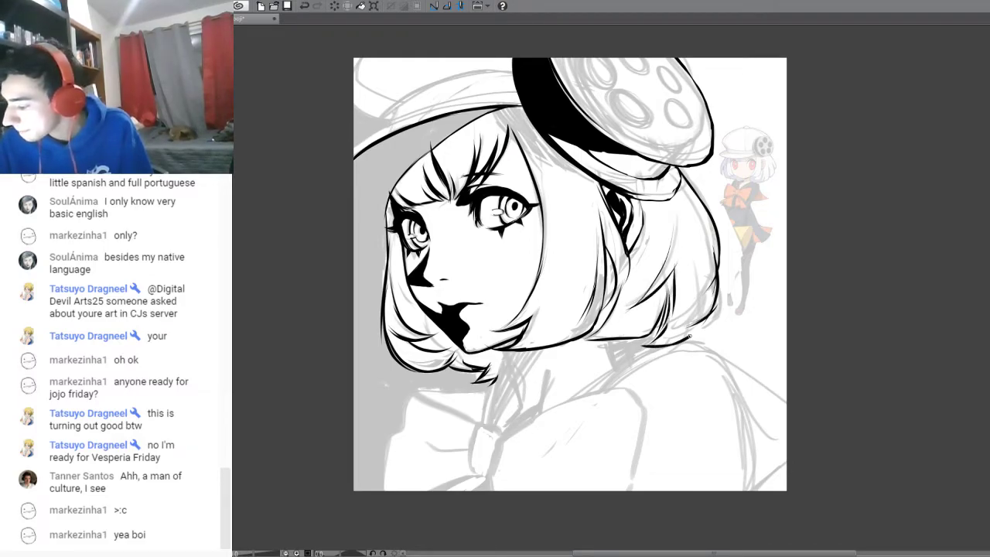
# - Ink the back hair's rear lower edge with tapered strokes curving inward above the shoulder
pyautogui.moveTo(704, 284); pyautogui.dragTo(685, 338)
pyautogui.moveTo(704, 302); pyautogui.dragTo(685, 339)
pyautogui.moveTo(701, 322)
pyautogui.mouseDown()
pyautogui.moveTo(614, 370)
pyautogui.moveTo(646, 361)
pyautogui.mouseUp()
# - Ink the near shoulder and arm outline and the bow's near loop, with a dark fold beside the knot
pyautogui.moveTo(608, 387)
pyautogui.mouseDown()
pyautogui.moveTo(712, 352)
pyautogui.moveTo(745, 401)
pyautogui.moveTo(746, 494)
pyautogui.mouseUp()
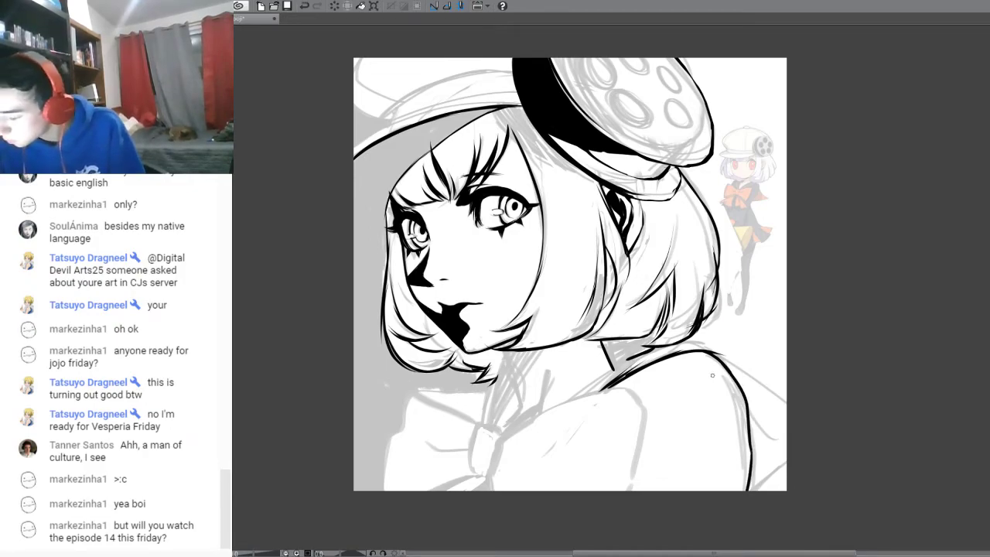
pyautogui.moveTo(652, 367)
pyautogui.mouseDown()
pyautogui.moveTo(635, 388)
pyautogui.moveTo(649, 416)
pyautogui.mouseUp()
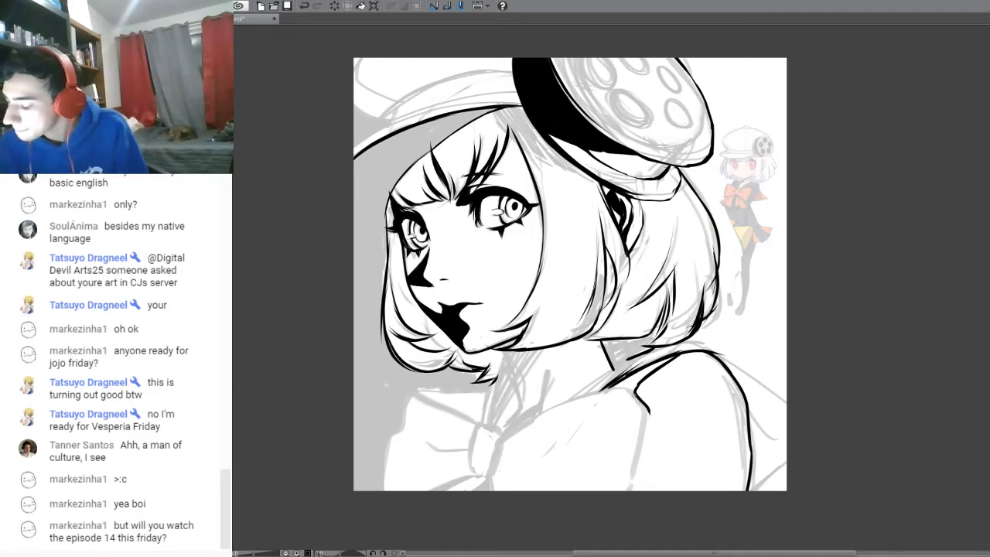
pyautogui.moveTo(500, 436); pyautogui.dragTo(487, 485)
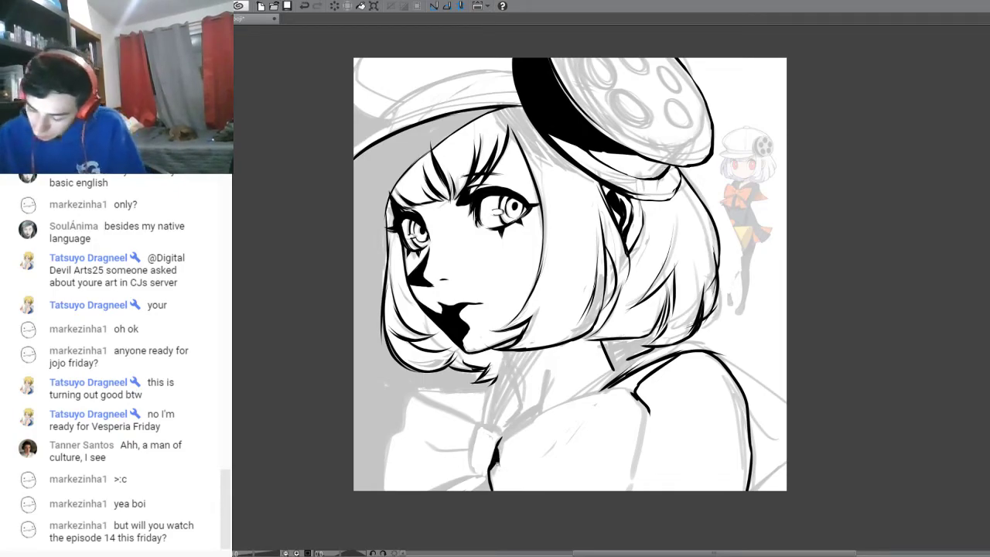
pyautogui.moveTo(496, 461)
pyautogui.mouseDown()
pyautogui.moveTo(523, 485)
pyautogui.moveTo(499, 453)
pyautogui.moveTo(524, 422)
pyautogui.moveTo(635, 392)
pyautogui.moveTo(648, 412)
pyautogui.moveTo(636, 398)
pyautogui.moveTo(648, 418)
pyautogui.moveTo(635, 480)
pyautogui.mouseUp()
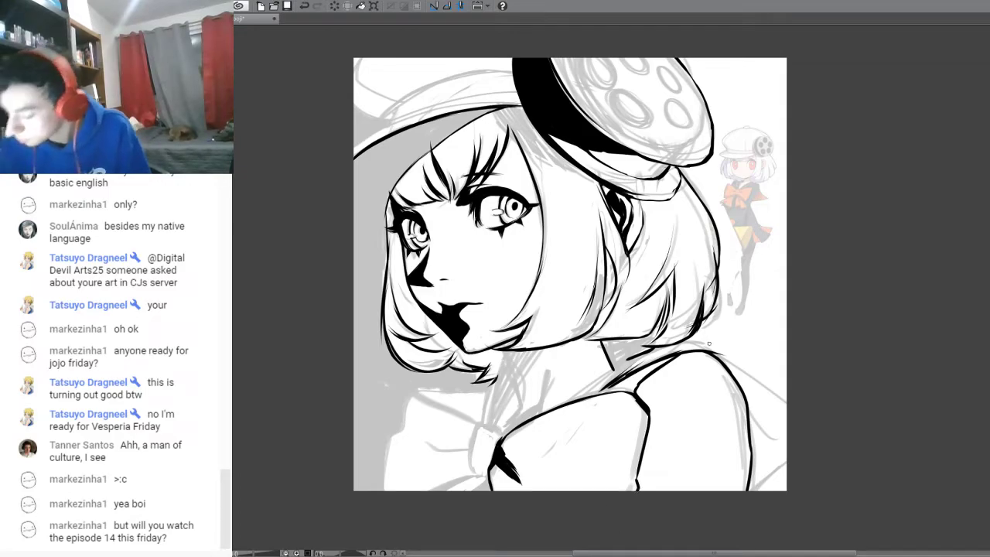
# - Fill the wedge between bow and shoulder black and ink the collar edge and the cape lines behind the arm
pyautogui.moveTo(623, 380)
pyautogui.mouseDown()
pyautogui.moveTo(598, 394)
pyautogui.moveTo(633, 390)
pyautogui.moveTo(650, 373)
pyautogui.moveTo(619, 381)
pyautogui.mouseUp()
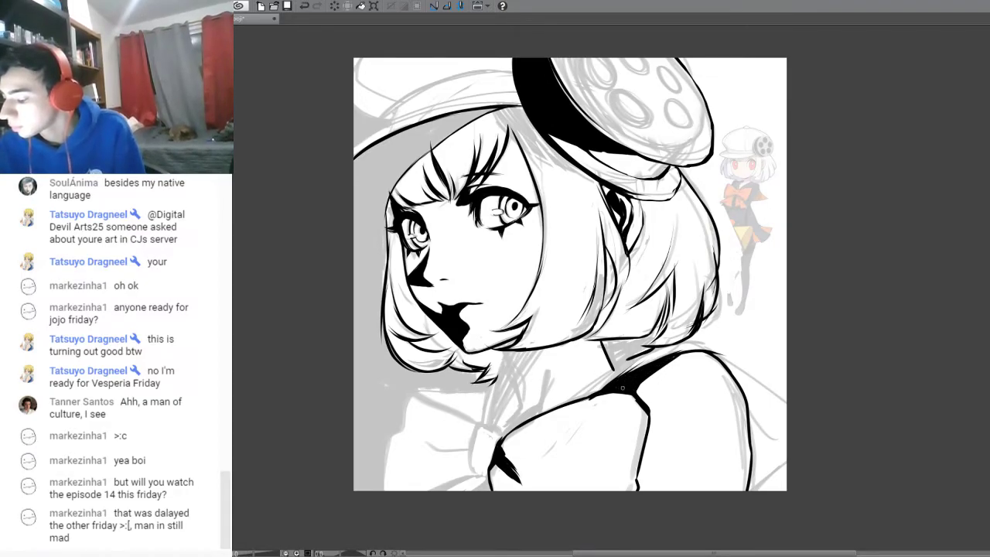
pyautogui.moveTo(723, 361)
pyautogui.mouseDown()
pyautogui.moveTo(738, 362)
pyautogui.moveTo(784, 422)
pyautogui.mouseUp()
pyautogui.moveTo(748, 490); pyautogui.dragTo(789, 465)
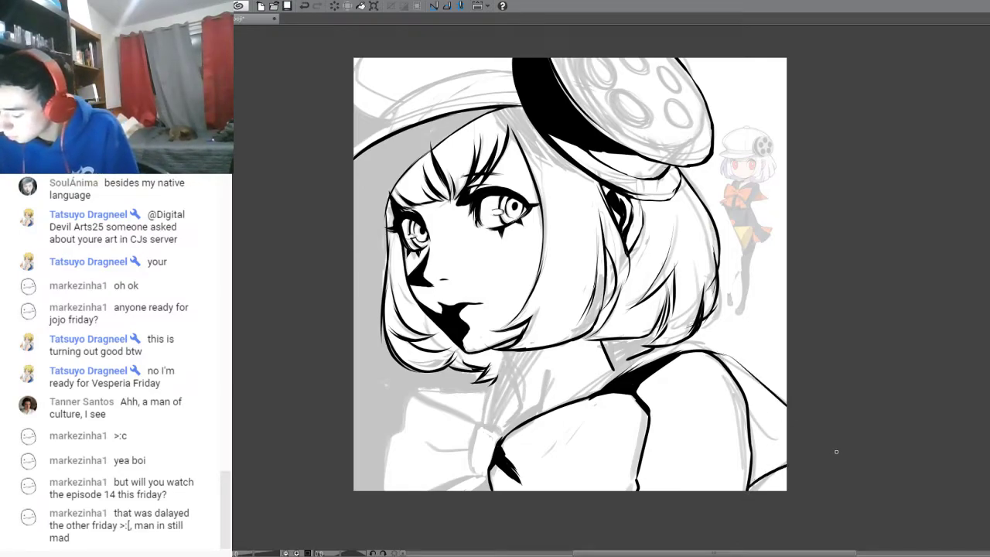
pyautogui.moveTo(651, 353)
pyautogui.mouseDown()
pyautogui.moveTo(557, 406)
pyautogui.moveTo(631, 367)
pyautogui.mouseUp()
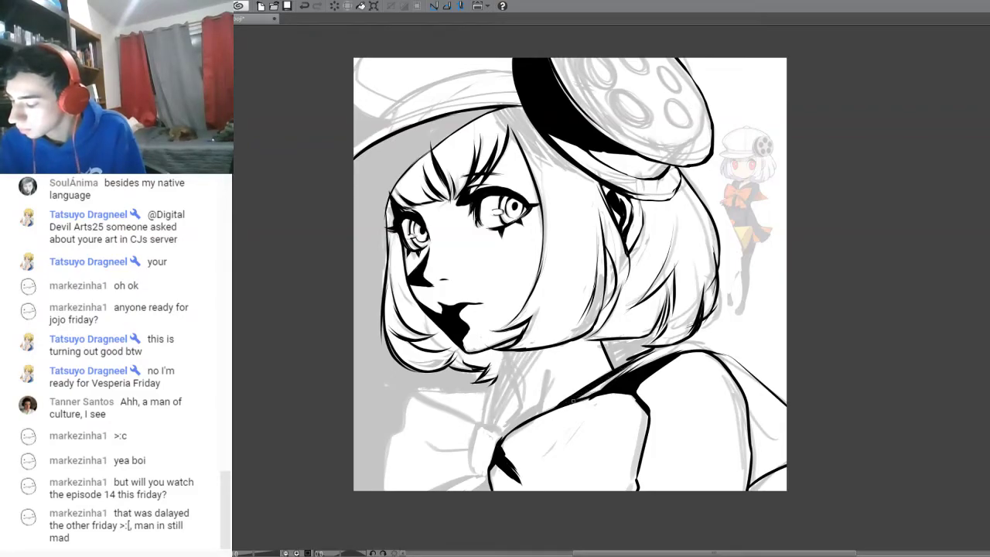
pyautogui.moveTo(573, 400)
pyautogui.mouseDown()
pyautogui.moveTo(611, 379)
pyautogui.moveTo(594, 395)
pyautogui.mouseUp()
pyautogui.moveTo(653, 351); pyautogui.dragTo(619, 376)
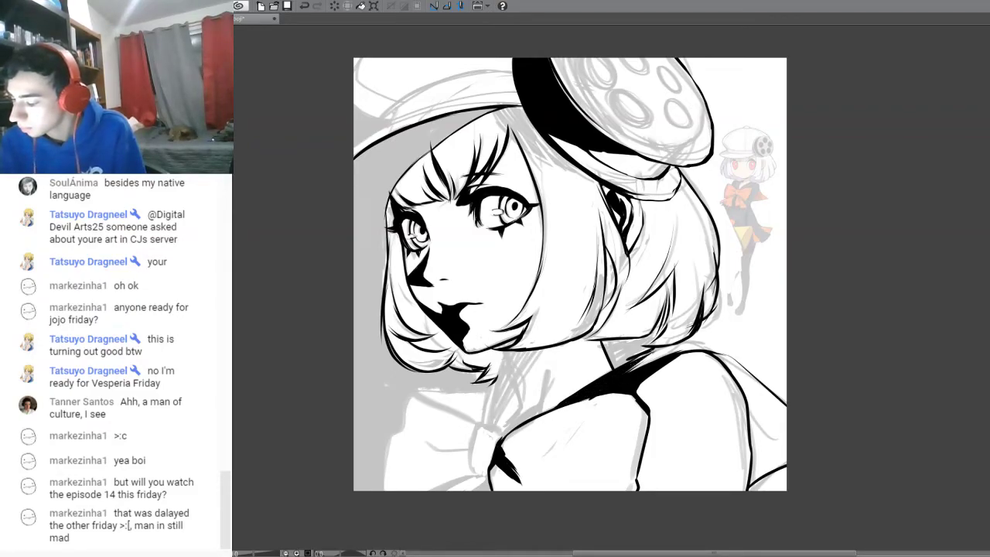
# - Ink the collar line over the shoulder and fill the wedge behind the upper arm black
pyautogui.moveTo(670, 345)
pyautogui.mouseDown()
pyautogui.moveTo(616, 370)
pyautogui.moveTo(719, 345)
pyautogui.moveTo(735, 358)
pyautogui.mouseUp()
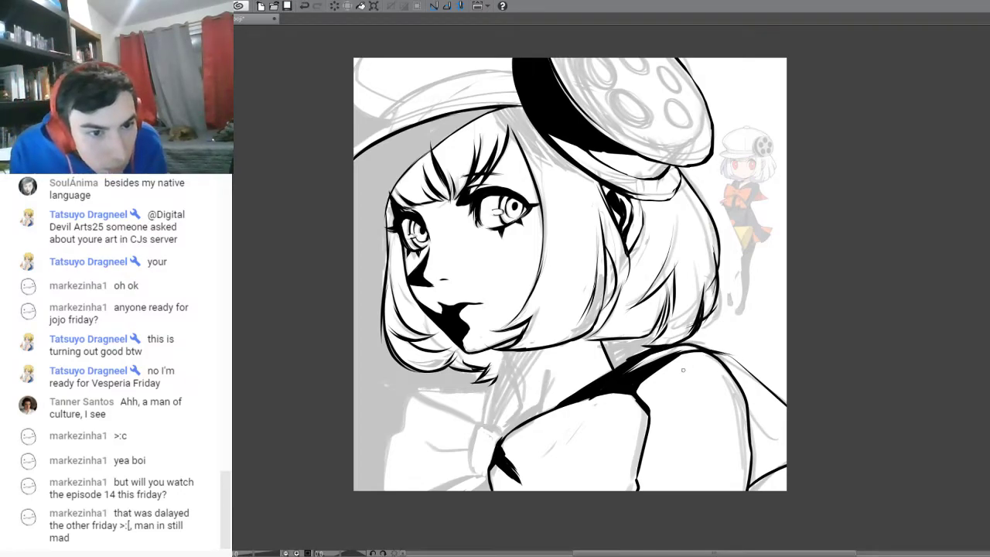
pyautogui.moveTo(761, 382)
pyautogui.mouseDown()
pyautogui.moveTo(750, 426)
pyautogui.moveTo(750, 414)
pyautogui.mouseUp()
pyautogui.moveTo(756, 390)
pyautogui.mouseDown()
pyautogui.moveTo(748, 416)
pyautogui.moveTo(744, 406)
pyautogui.mouseUp()
pyautogui.moveTo(741, 357)
pyautogui.mouseDown()
pyautogui.moveTo(731, 387)
pyautogui.moveTo(747, 401)
pyautogui.moveTo(735, 393)
pyautogui.moveTo(756, 382)
pyautogui.moveTo(713, 350)
pyautogui.moveTo(740, 371)
pyautogui.mouseUp()
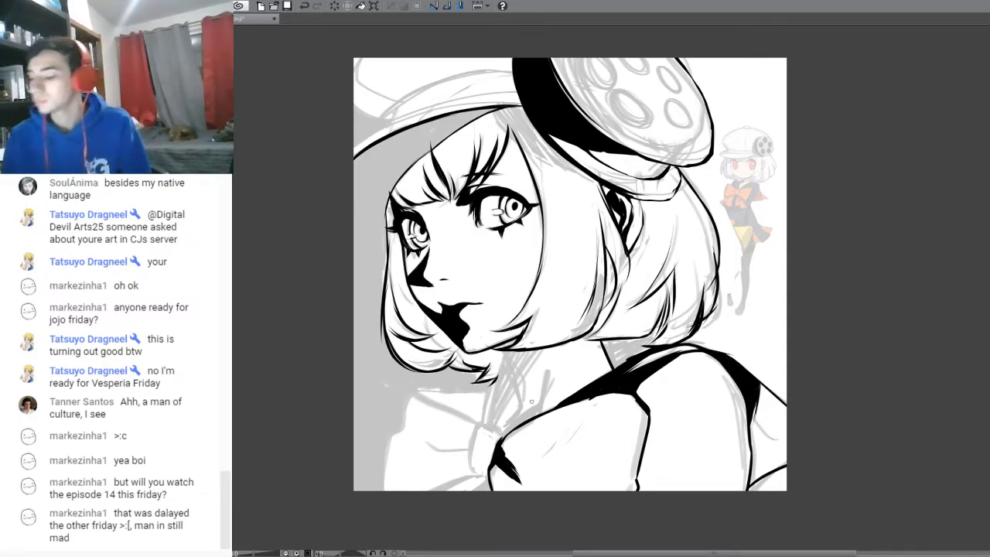
# - Ink the neck's front contour and fill solid shadows under the chin, along the neck muscle and beneath the back hair
pyautogui.moveTo(489, 350)
pyautogui.mouseDown()
pyautogui.moveTo(512, 381)
pyautogui.moveTo(503, 437)
pyautogui.mouseUp()
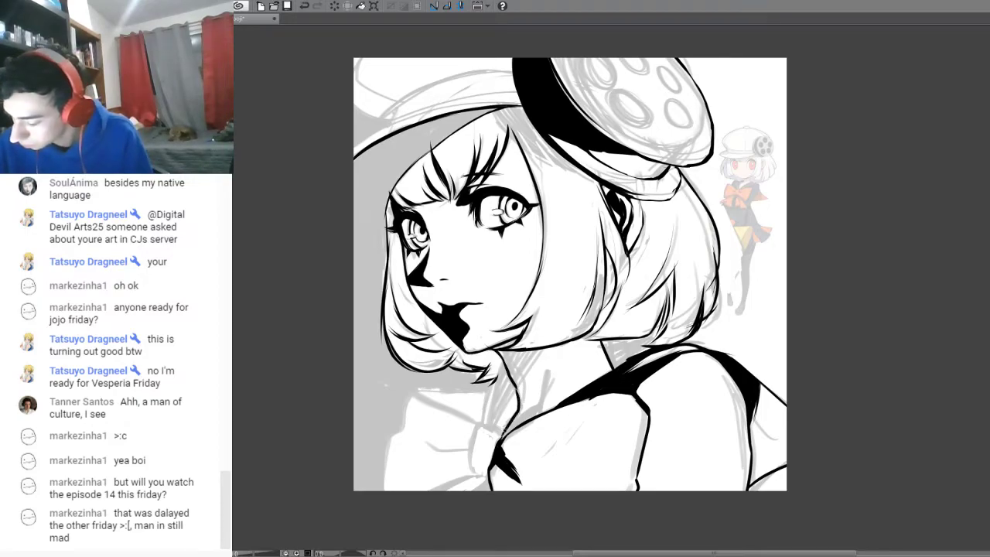
pyautogui.moveTo(472, 353)
pyautogui.mouseDown()
pyautogui.moveTo(486, 382)
pyautogui.moveTo(491, 368)
pyautogui.moveTo(476, 355)
pyautogui.moveTo(489, 351)
pyautogui.moveTo(494, 368)
pyautogui.moveTo(502, 362)
pyautogui.mouseUp()
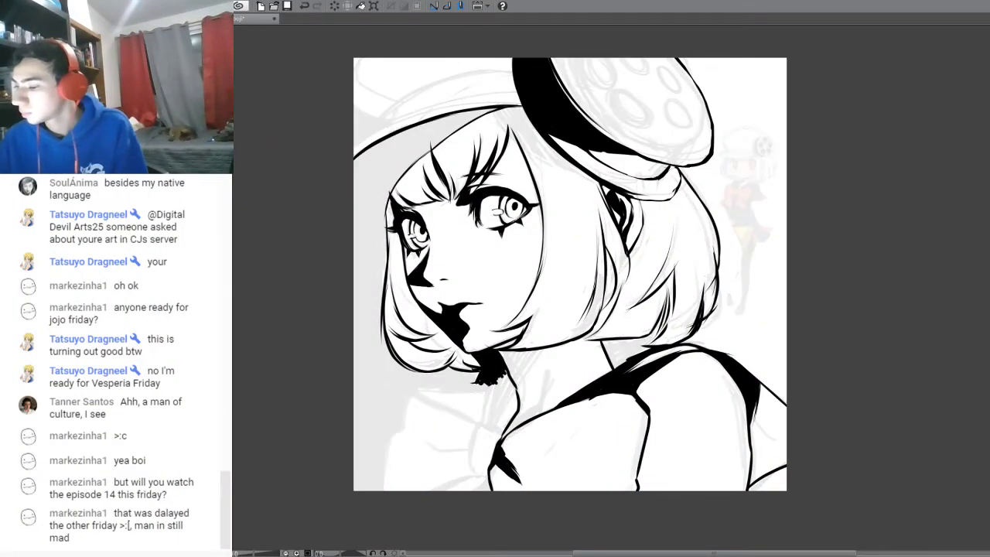
pyautogui.moveTo(494, 350); pyautogui.dragTo(521, 339)
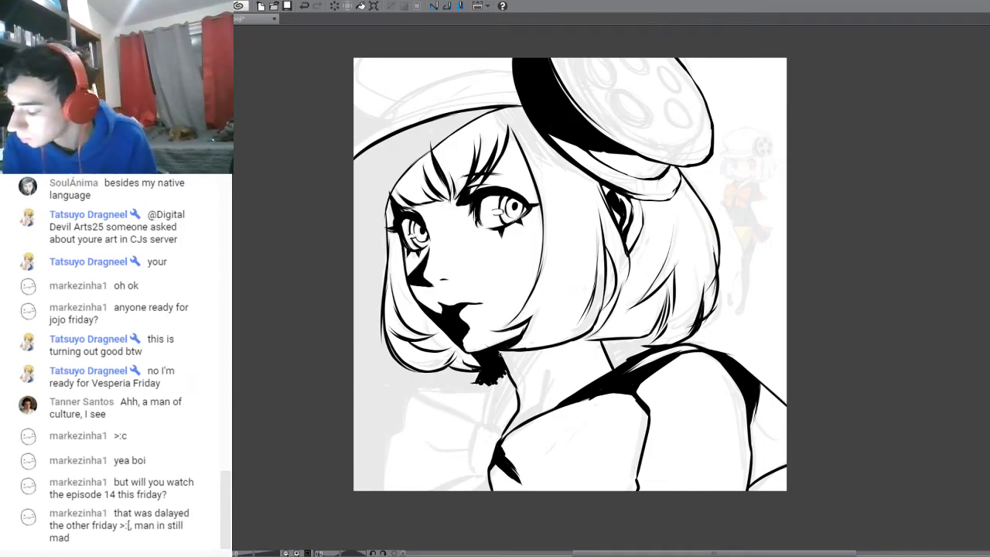
pyautogui.moveTo(546, 349)
pyautogui.mouseDown()
pyautogui.moveTo(515, 376)
pyautogui.moveTo(501, 355)
pyautogui.moveTo(544, 348)
pyautogui.moveTo(498, 375)
pyautogui.mouseUp()
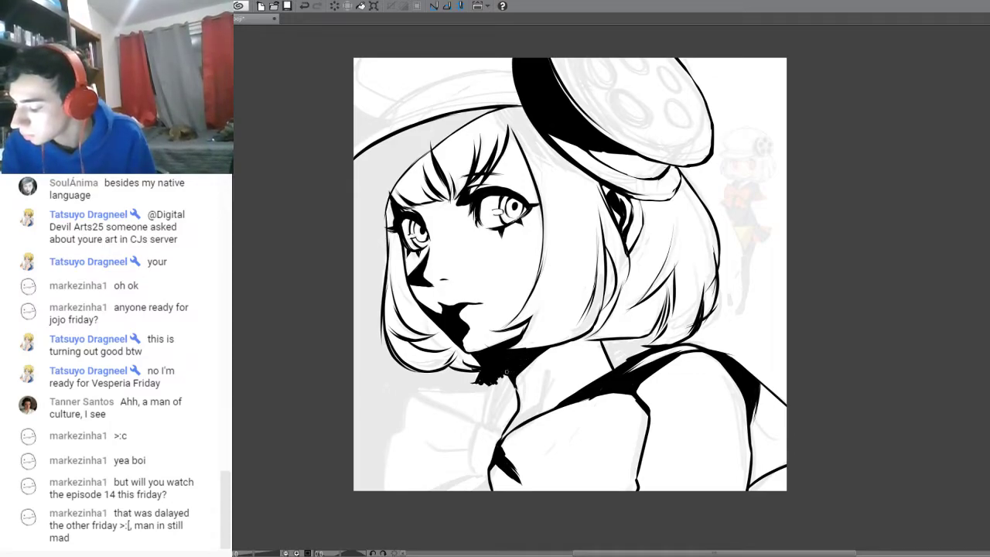
pyautogui.moveTo(516, 383)
pyautogui.mouseDown()
pyautogui.moveTo(519, 409)
pyautogui.moveTo(504, 435)
pyautogui.moveTo(544, 401)
pyautogui.moveTo(551, 365)
pyautogui.mouseUp()
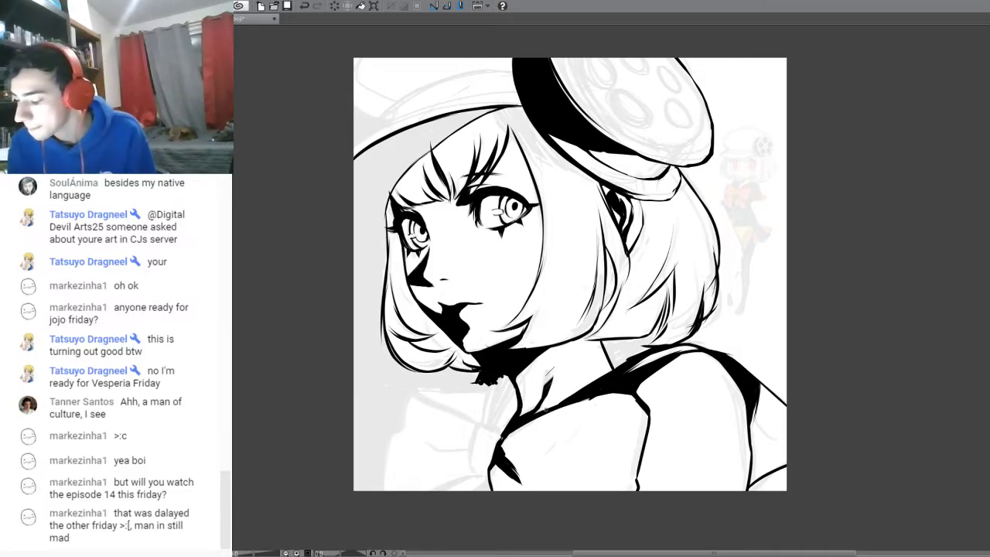
pyautogui.moveTo(667, 305)
pyautogui.mouseDown()
pyautogui.moveTo(648, 345)
pyautogui.moveTo(620, 361)
pyautogui.moveTo(603, 341)
pyautogui.moveTo(630, 340)
pyautogui.moveTo(616, 359)
pyautogui.moveTo(619, 345)
pyautogui.mouseUp()
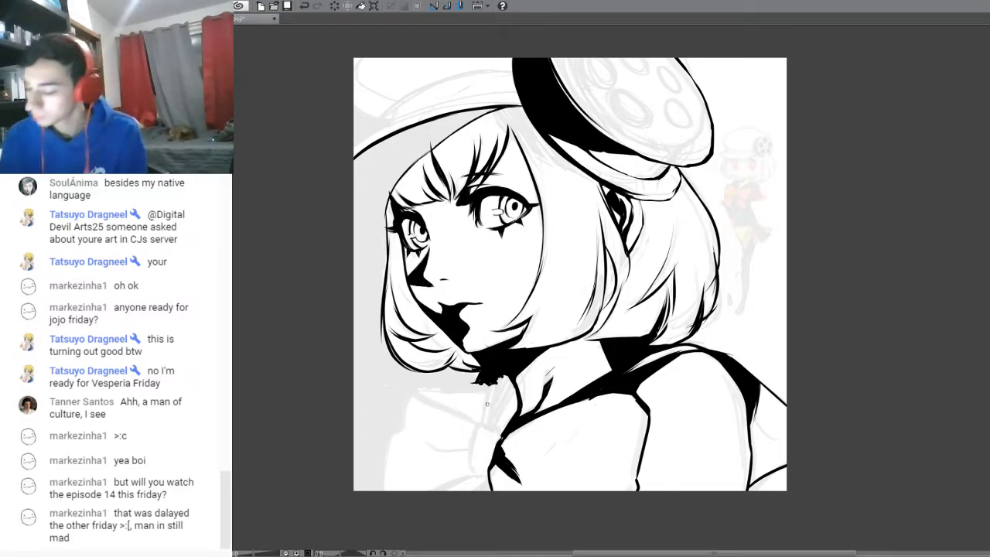
# - Ink the bow's far loop, knot and dark lower folds, and fill the gap between neck and bow black
pyautogui.moveTo(419, 393)
pyautogui.mouseDown()
pyautogui.moveTo(384, 462)
pyautogui.moveTo(384, 490)
pyautogui.mouseUp()
pyautogui.moveTo(413, 394)
pyautogui.mouseDown()
pyautogui.moveTo(473, 424)
pyautogui.moveTo(481, 479)
pyautogui.mouseUp()
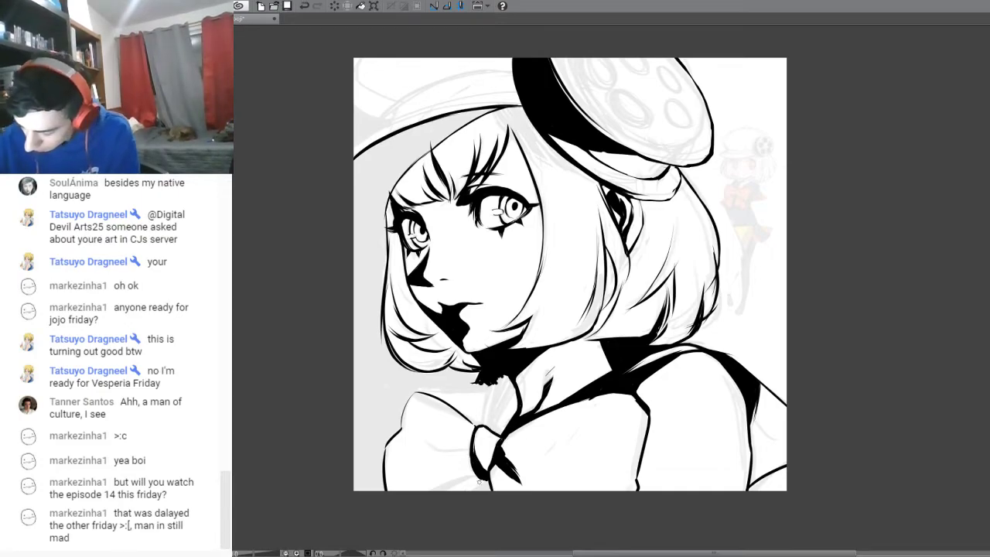
pyautogui.moveTo(434, 489); pyautogui.dragTo(476, 478)
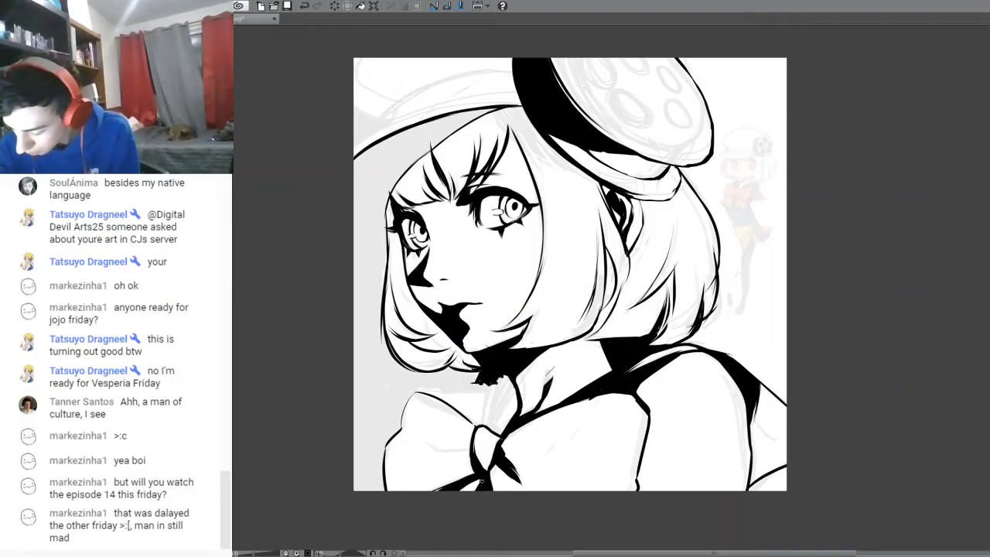
pyautogui.moveTo(461, 480); pyautogui.dragTo(431, 494)
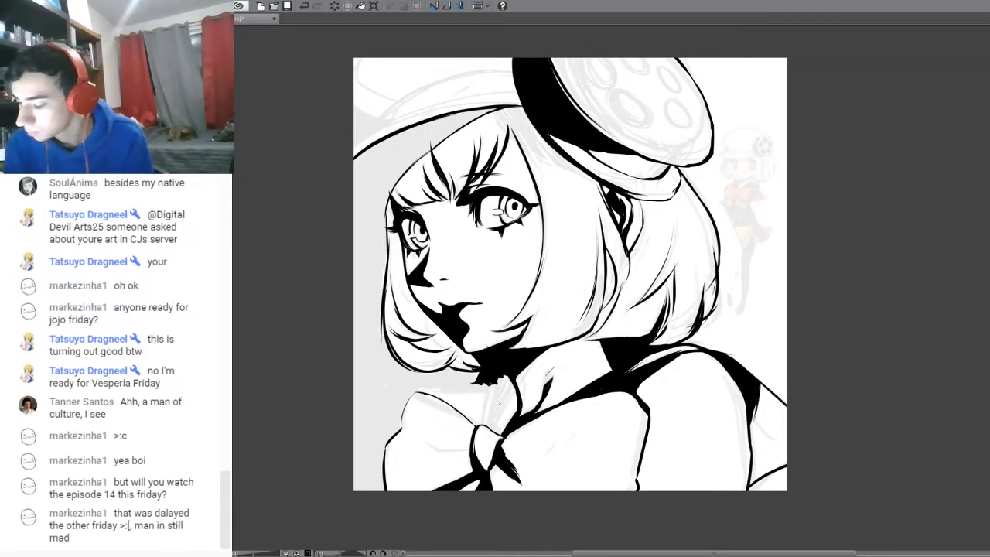
pyautogui.moveTo(430, 394)
pyautogui.mouseDown()
pyautogui.moveTo(487, 389)
pyautogui.moveTo(484, 427)
pyautogui.mouseUp()
pyautogui.moveTo(486, 382)
pyautogui.mouseDown()
pyautogui.moveTo(482, 427)
pyautogui.moveTo(501, 434)
pyautogui.moveTo(516, 418)
pyautogui.moveTo(512, 383)
pyautogui.mouseUp()
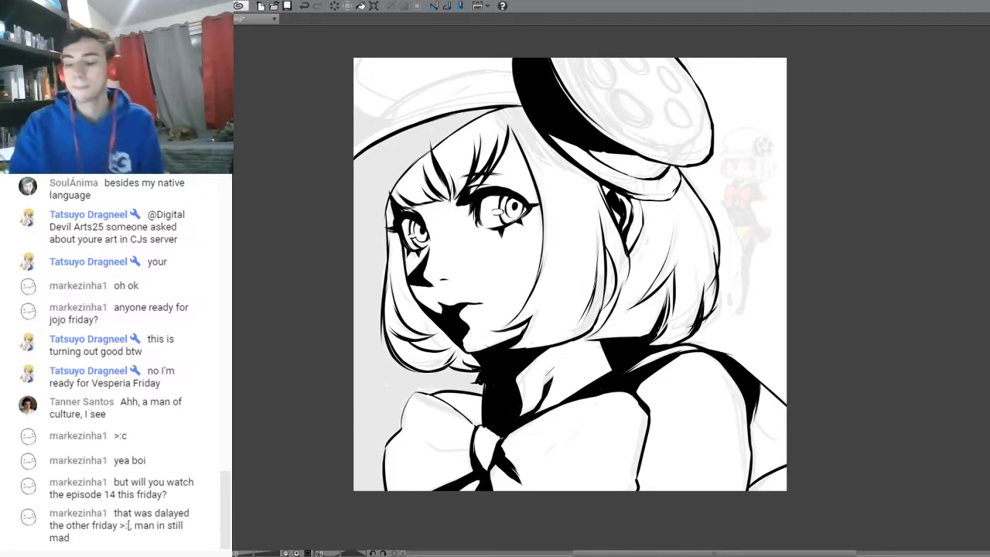
# - Fill the background in front of the face solid black around the far-side hair and the bow
pyautogui.moveTo(346, 263)
pyautogui.mouseDown()
pyautogui.moveTo(352, 224)
pyautogui.moveTo(364, 288)
pyautogui.moveTo(379, 203)
pyautogui.moveTo(378, 373)
pyautogui.mouseUp()
pyautogui.moveTo(377, 305); pyautogui.dragTo(383, 361)
pyautogui.moveTo(378, 322); pyautogui.dragTo(392, 375)
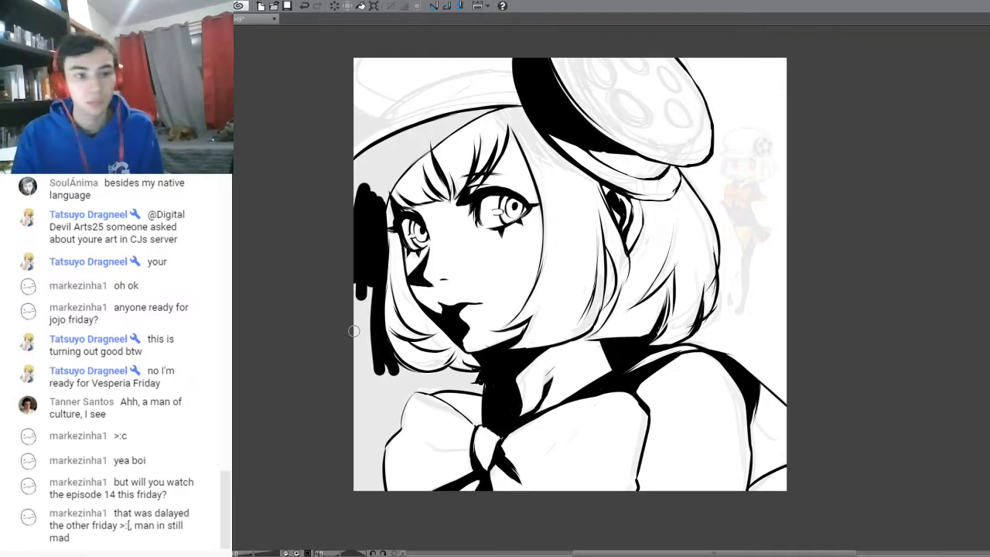
pyautogui.moveTo(352, 285)
pyautogui.mouseDown()
pyautogui.moveTo(369, 363)
pyautogui.moveTo(355, 481)
pyautogui.mouseUp()
pyautogui.moveTo(353, 360); pyautogui.dragTo(354, 487)
pyautogui.moveTo(367, 442)
pyautogui.mouseDown()
pyautogui.moveTo(371, 495)
pyautogui.moveTo(380, 494)
pyautogui.moveTo(379, 464)
pyautogui.mouseUp()
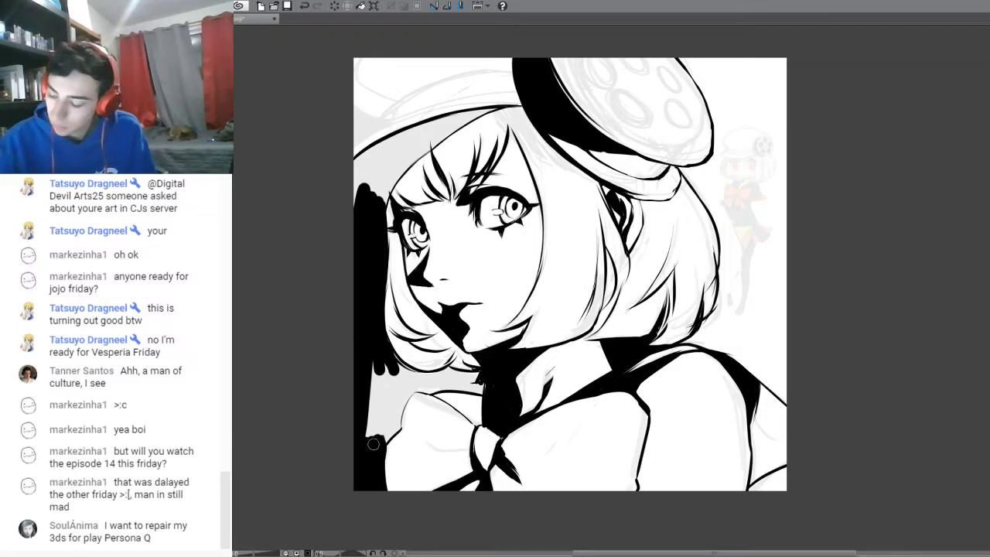
pyautogui.moveTo(380, 422)
pyautogui.mouseDown()
pyautogui.moveTo(415, 383)
pyautogui.moveTo(393, 417)
pyautogui.moveTo(406, 378)
pyautogui.moveTo(391, 356)
pyautogui.moveTo(405, 374)
pyautogui.moveTo(430, 377)
pyautogui.moveTo(418, 386)
pyautogui.moveTo(490, 392)
pyautogui.moveTo(472, 382)
pyautogui.moveTo(480, 374)
pyautogui.moveTo(410, 382)
pyautogui.moveTo(382, 366)
pyautogui.moveTo(389, 380)
pyautogui.moveTo(359, 433)
pyautogui.moveTo(368, 443)
pyautogui.moveTo(391, 387)
pyautogui.mouseUp()
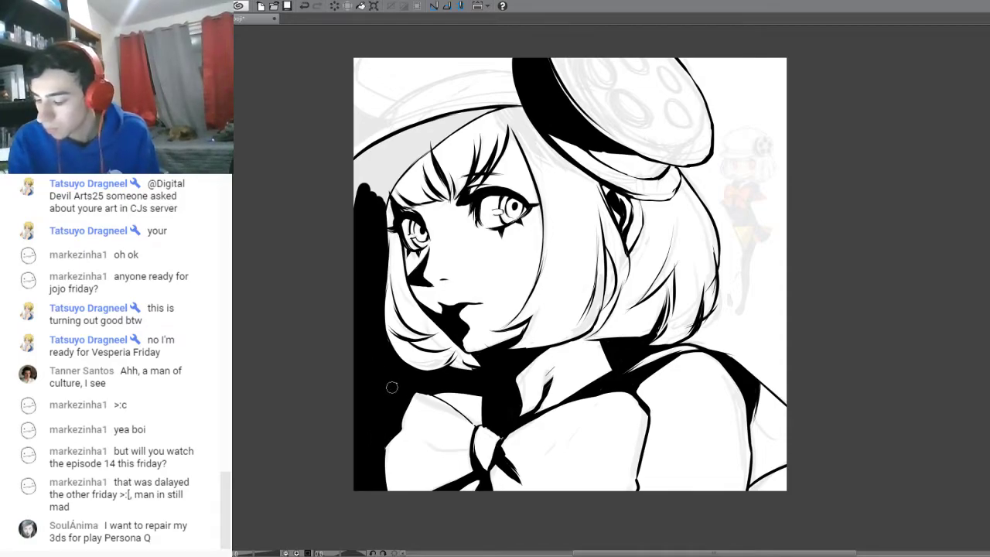
# - Fill the area under the cap brim black down to the bangs
pyautogui.moveTo(371, 187)
pyautogui.mouseDown()
pyautogui.moveTo(394, 143)
pyautogui.moveTo(346, 166)
pyautogui.moveTo(426, 123)
pyautogui.moveTo(368, 174)
pyautogui.moveTo(418, 140)
pyautogui.moveTo(379, 205)
pyautogui.mouseUp()
pyautogui.moveTo(401, 172)
pyautogui.mouseDown()
pyautogui.moveTo(502, 107)
pyautogui.moveTo(479, 115)
pyautogui.mouseUp()
pyautogui.moveTo(423, 145)
pyautogui.mouseDown()
pyautogui.moveTo(514, 107)
pyautogui.moveTo(443, 125)
pyautogui.moveTo(508, 105)
pyautogui.moveTo(456, 116)
pyautogui.moveTo(389, 148)
pyautogui.moveTo(413, 133)
pyautogui.mouseUp()
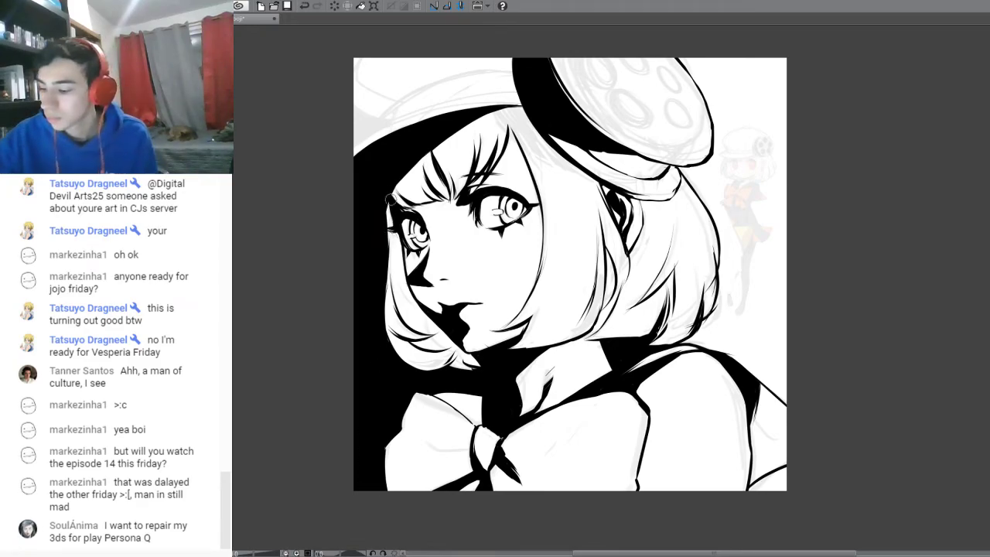
# - Try a broad black shadow inside the far-side hair along the cheek, undoing and redrawing the patch beside the chin
pyautogui.moveTo(393, 210)
pyautogui.mouseDown()
pyautogui.moveTo(401, 283)
pyautogui.moveTo(424, 326)
pyautogui.mouseUp()
pyautogui.moveTo(396, 246); pyautogui.dragTo(418, 331)
pyautogui.moveTo(390, 284)
pyautogui.mouseDown()
pyautogui.moveTo(424, 335)
pyautogui.moveTo(440, 337)
pyautogui.moveTo(436, 329)
pyautogui.mouseUp()
pyautogui.moveTo(400, 258); pyautogui.dragTo(407, 294)
pyautogui.moveTo(396, 229); pyautogui.dragTo(402, 276)
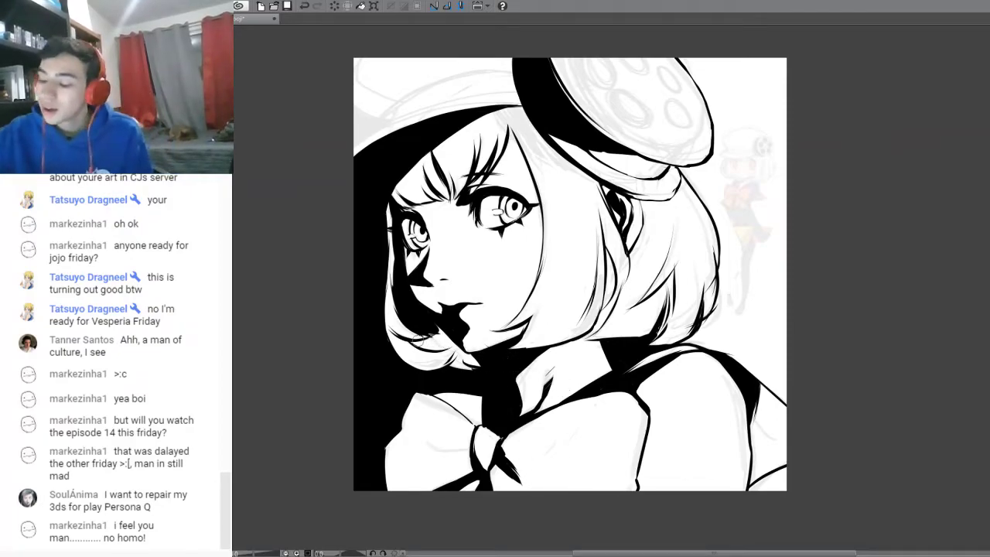
pyautogui.moveTo(408, 343)
pyautogui.mouseDown()
pyautogui.moveTo(453, 346)
pyautogui.moveTo(421, 340)
pyautogui.moveTo(445, 333)
pyautogui.mouseUp()
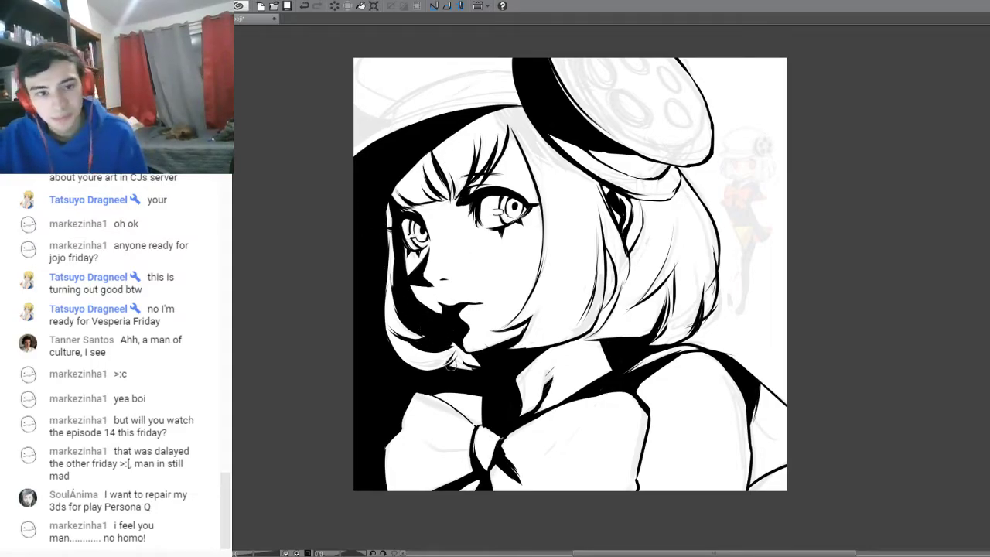
pyautogui.click(306, 9)
pyautogui.click(305, 11)
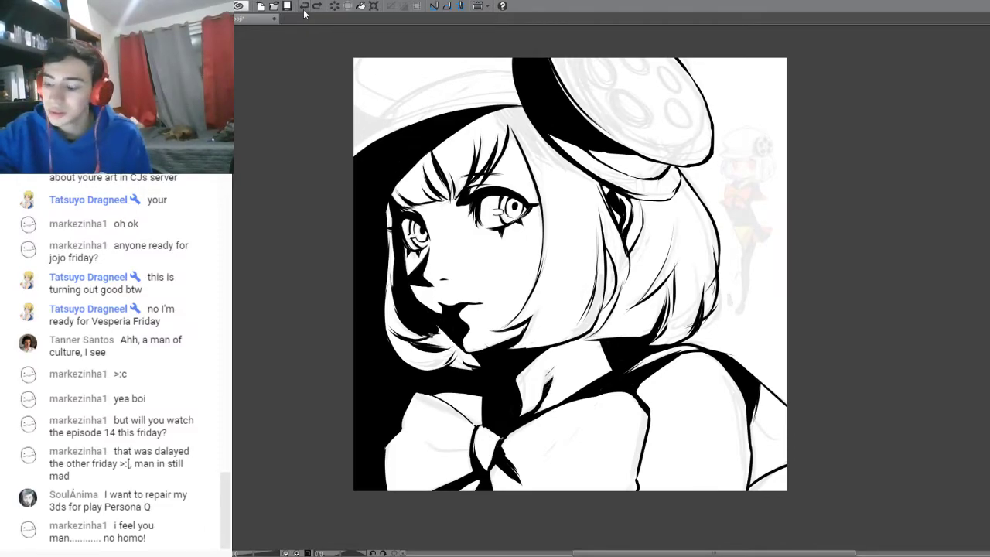
pyautogui.moveTo(424, 330); pyautogui.dragTo(459, 349)
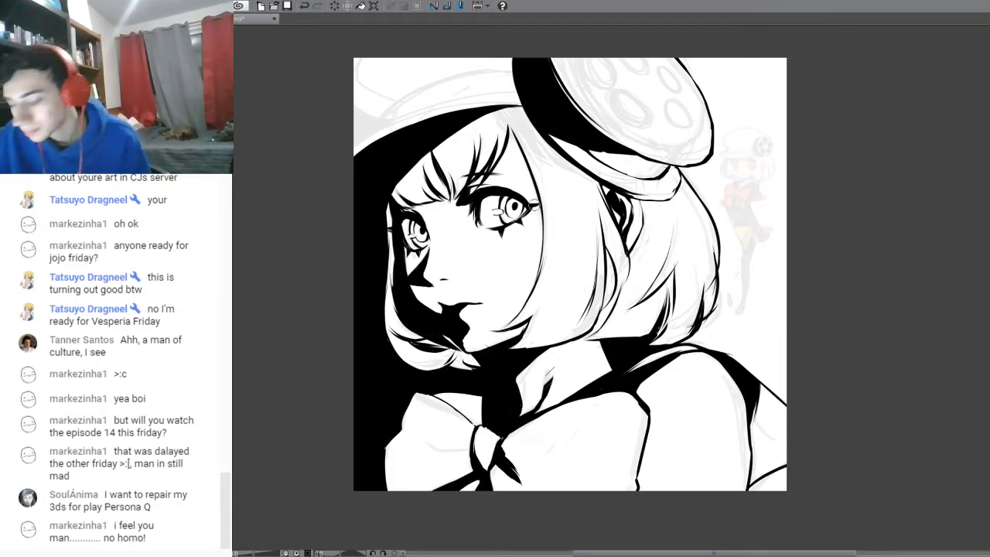
# - Undo the broad black shading inside the far-side hair
pyautogui.click(303, 7)
pyautogui.click(303, 7)
pyautogui.click(302, 7)
pyautogui.click(301, 8)
pyautogui.click(303, 7)
pyautogui.click(303, 7)
pyautogui.click(303, 8)
pyautogui.click(303, 8)
pyautogui.click(304, 8)
pyautogui.click(304, 9)
# - Ink a narrower black shadow inside the far-side hair, following the cheek down to the chin with tapered ends
pyautogui.moveTo(396, 233); pyautogui.dragTo(410, 307)
pyautogui.moveTo(396, 253); pyautogui.dragTo(410, 301)
pyautogui.moveTo(397, 233); pyautogui.dragTo(410, 288)
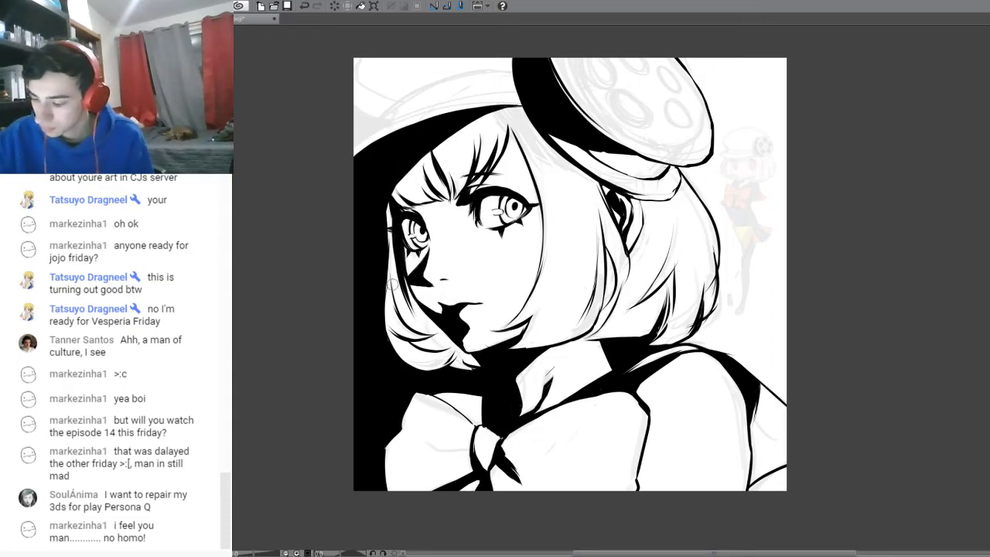
pyautogui.moveTo(413, 339); pyautogui.dragTo(448, 344)
pyautogui.moveTo(412, 308); pyautogui.dragTo(458, 345)
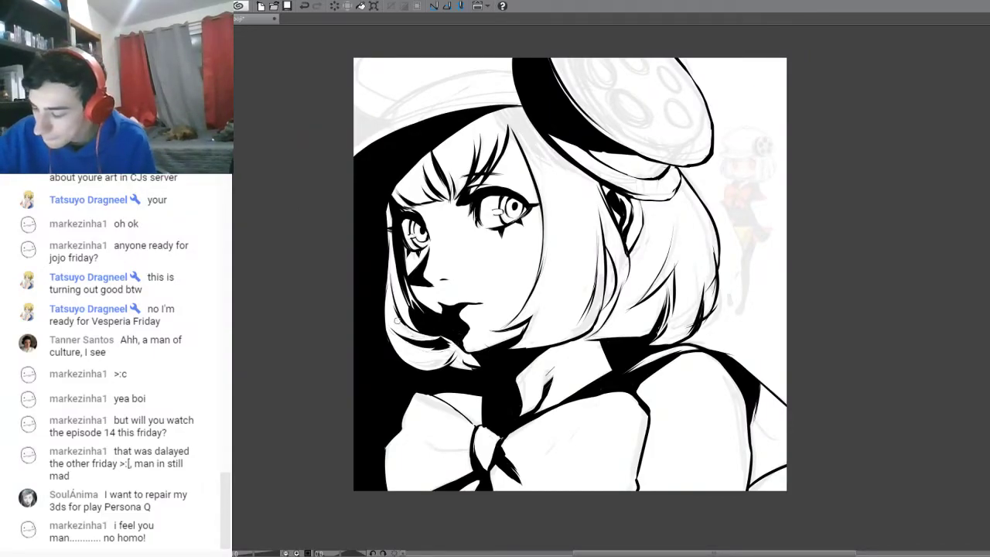
# - Try an extra inner strand along the far-side hair's cheek shadow and undo it
pyautogui.moveTo(396, 288); pyautogui.dragTo(450, 333)
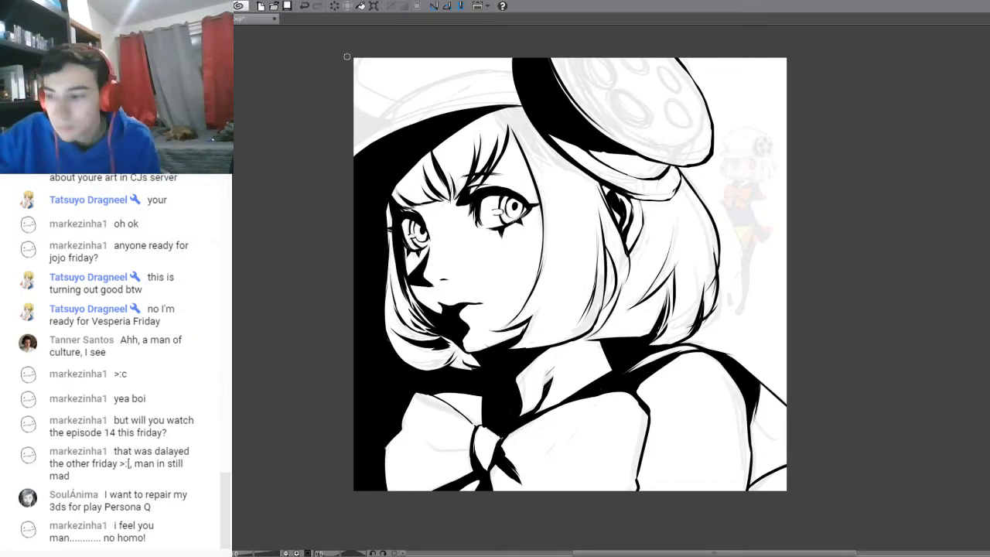
pyautogui.click(303, 7)
pyautogui.click(302, 7)
pyautogui.click(302, 7)
pyautogui.click(301, 8)
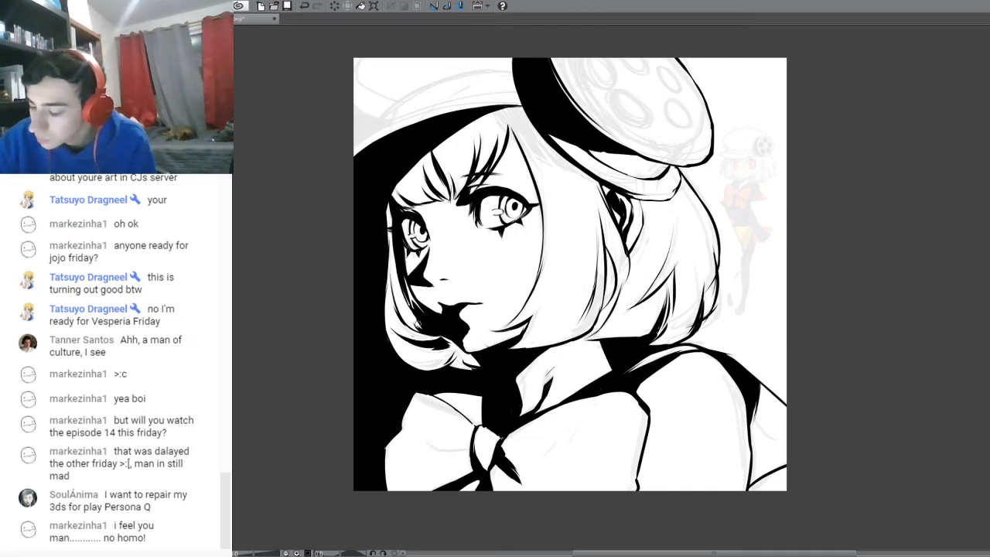
# - Lighten the far-side hair's outer edge with white and add a thin white flyaway strand against the black background
pyautogui.moveTo(386, 307); pyautogui.dragTo(392, 353)
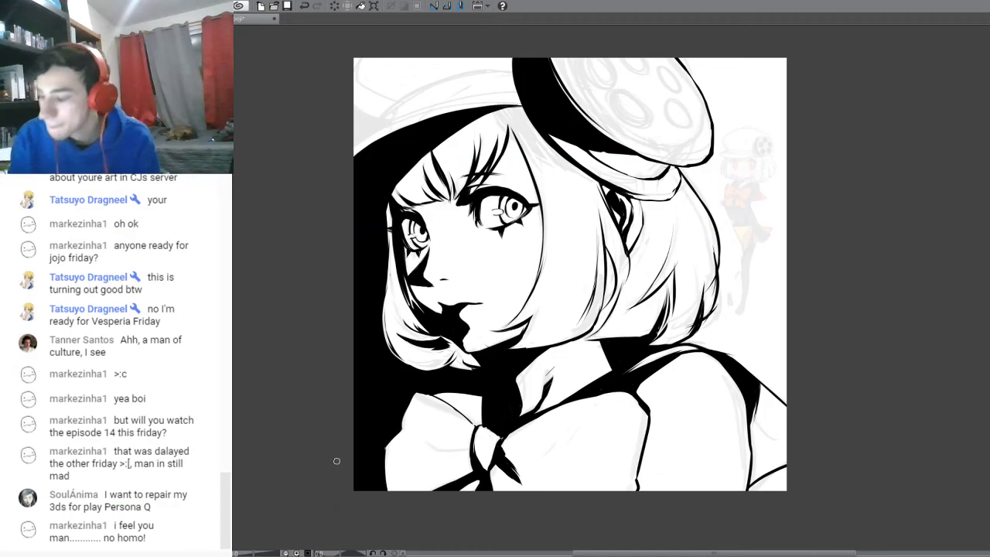
pyautogui.moveTo(392, 244)
pyautogui.mouseDown()
pyautogui.moveTo(374, 339)
pyautogui.moveTo(430, 370)
pyautogui.mouseUp()
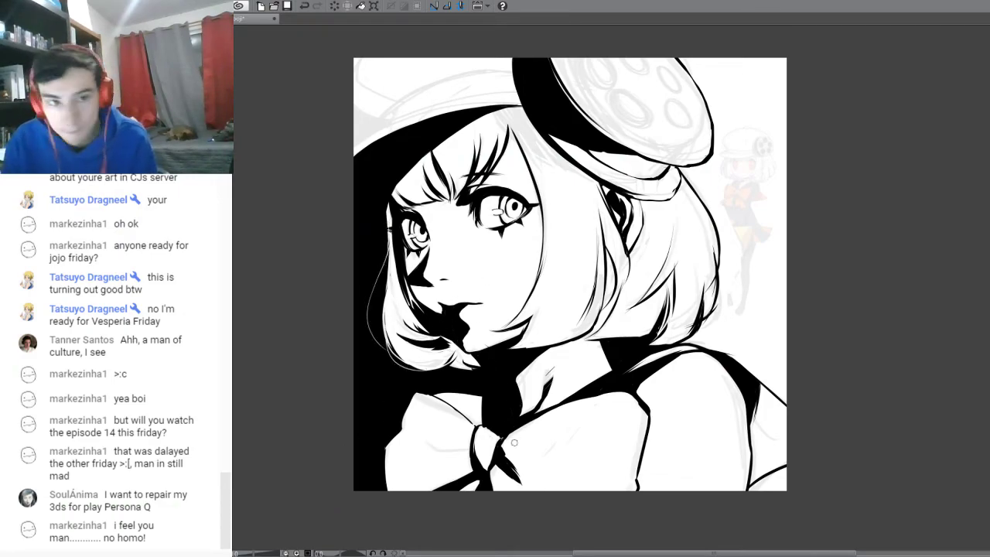
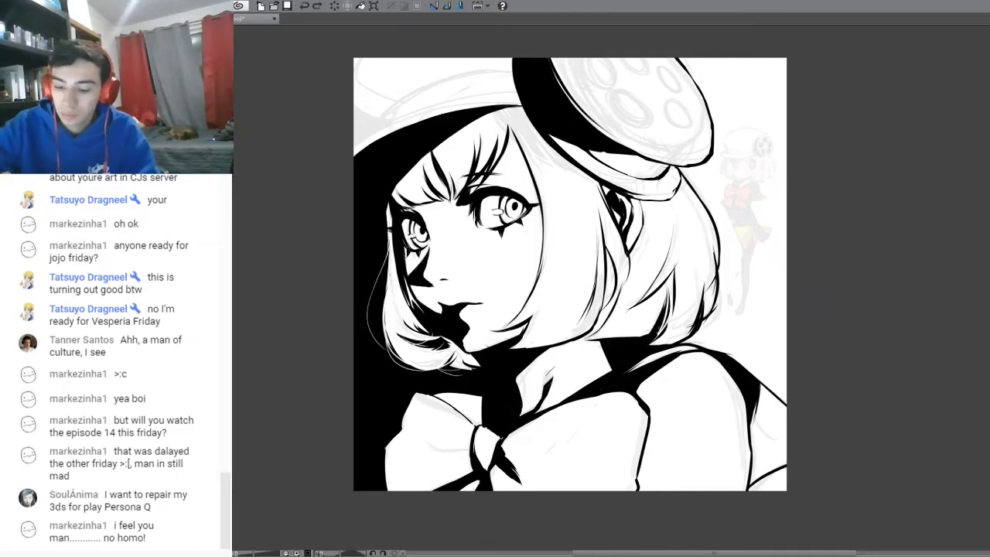
# - Refine the far-side hair's inner shadow, trim its tip under the chin with black, and thicken the top of the front parting line
pyautogui.moveTo(430, 323); pyautogui.dragTo(410, 300)
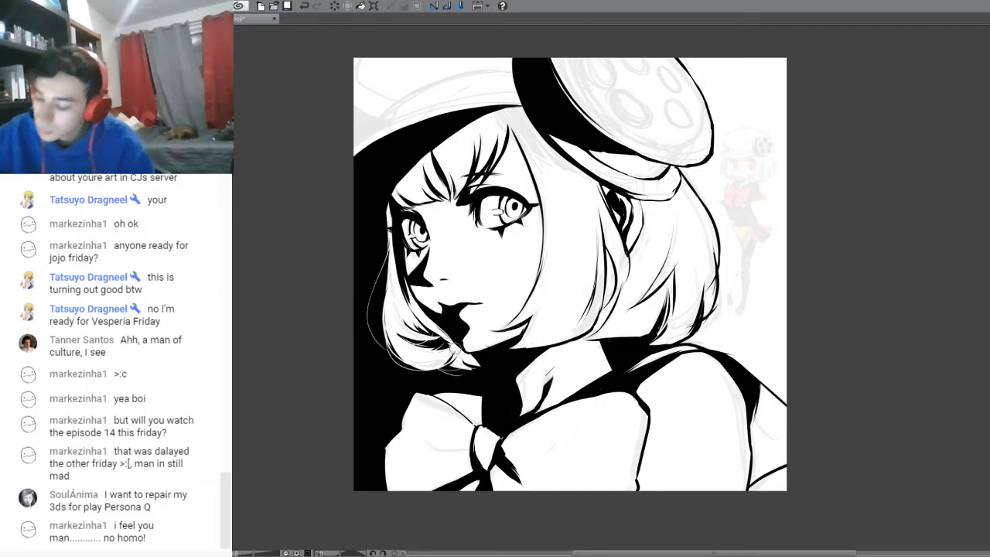
pyautogui.moveTo(449, 346)
pyautogui.mouseDown()
pyautogui.moveTo(443, 336)
pyautogui.moveTo(490, 368)
pyautogui.mouseUp()
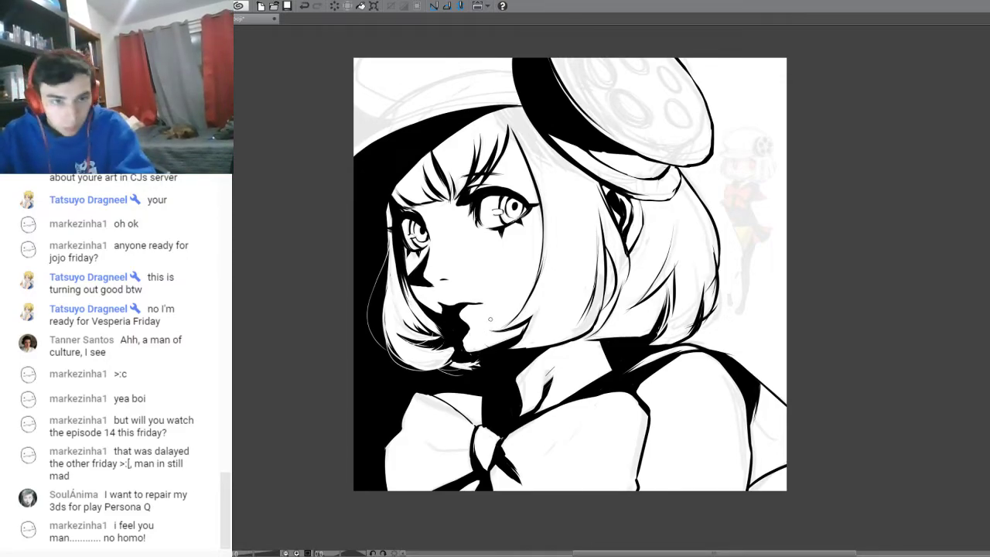
pyautogui.moveTo(393, 245); pyautogui.dragTo(407, 298)
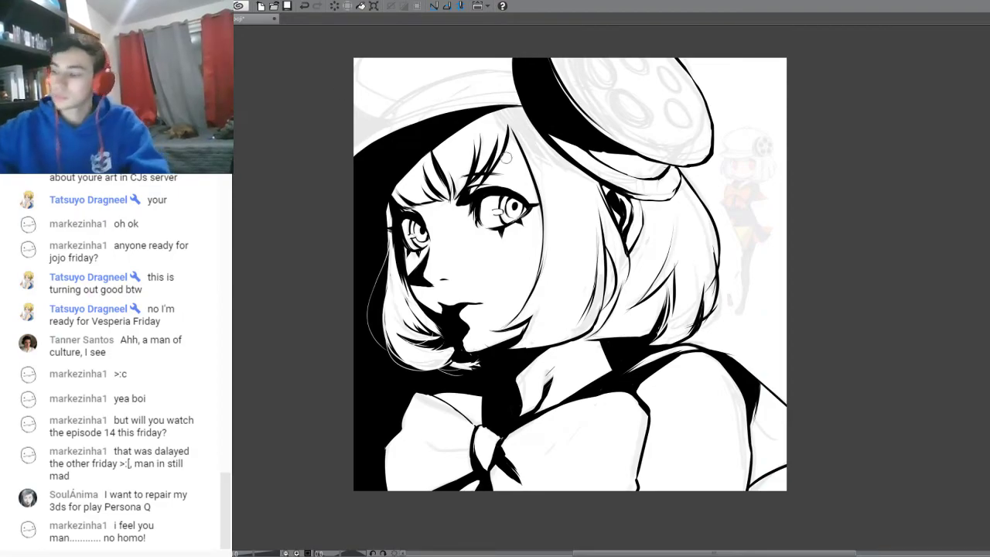
pyautogui.moveTo(509, 130)
pyautogui.mouseDown()
pyautogui.moveTo(522, 158)
pyautogui.moveTo(516, 145)
pyautogui.mouseUp()
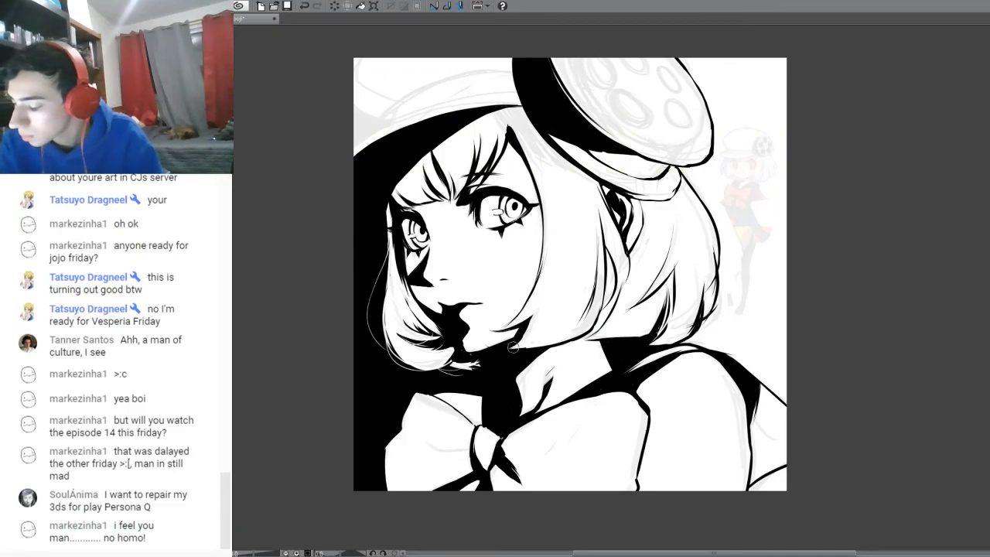
# - Ink solid black shadows into the hair tips below the ear and along the back hair's outer edge
pyautogui.moveTo(605, 245); pyautogui.dragTo(614, 311)
pyautogui.moveTo(618, 297)
pyautogui.mouseDown()
pyautogui.moveTo(586, 329)
pyautogui.moveTo(615, 298)
pyautogui.moveTo(620, 322)
pyautogui.moveTo(718, 287)
pyautogui.moveTo(674, 297)
pyautogui.moveTo(644, 331)
pyautogui.mouseUp()
pyautogui.moveTo(663, 299)
pyautogui.mouseDown()
pyautogui.moveTo(631, 333)
pyautogui.moveTo(655, 326)
pyautogui.moveTo(655, 344)
pyautogui.mouseUp()
pyautogui.moveTo(699, 291); pyautogui.dragTo(671, 344)
pyautogui.moveTo(724, 279); pyautogui.dragTo(696, 319)
pyautogui.moveTo(716, 232)
pyautogui.mouseDown()
pyautogui.moveTo(705, 280)
pyautogui.moveTo(709, 266)
pyautogui.mouseUp()
# - Fill the cap's cast shadow in black over the top of the hair parting, between the brim and the round badge
pyautogui.moveTo(504, 109); pyautogui.dragTo(537, 142)
pyautogui.moveTo(494, 111); pyautogui.dragTo(578, 168)
pyautogui.moveTo(513, 123)
pyautogui.mouseDown()
pyautogui.moveTo(553, 150)
pyautogui.moveTo(522, 112)
pyautogui.moveTo(505, 125)
pyautogui.moveTo(550, 149)
pyautogui.mouseUp()
pyautogui.moveTo(485, 111); pyautogui.dragTo(544, 153)
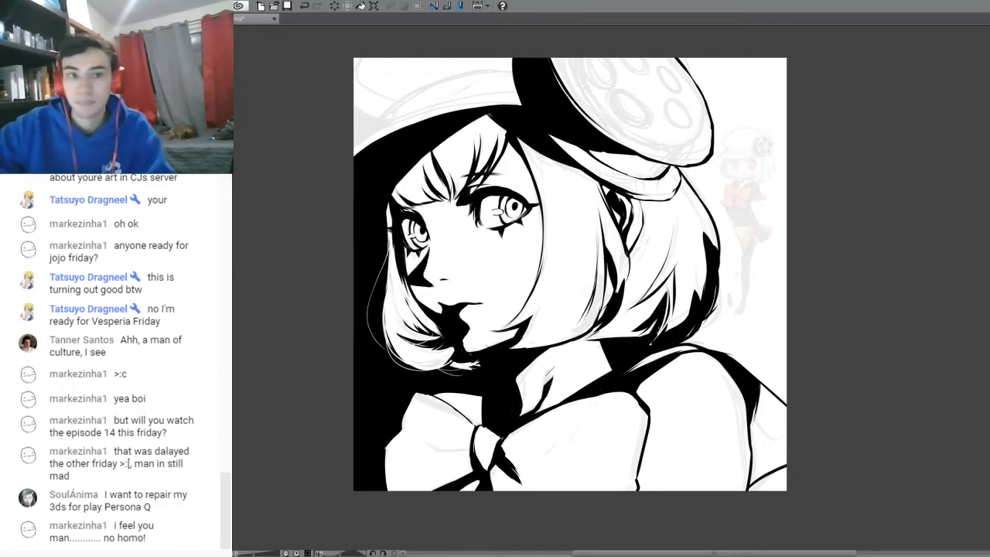
# - Cut into the heavy bang strokes with white, leaving thin tapered strands between the brim and the eyes
pyautogui.moveTo(507, 130); pyautogui.dragTo(481, 182)
pyautogui.moveTo(497, 133); pyautogui.dragTo(471, 182)
pyautogui.moveTo(477, 137); pyautogui.dragTo(463, 181)
pyautogui.moveTo(475, 144); pyautogui.dragTo(461, 188)
pyautogui.moveTo(477, 140)
pyautogui.mouseDown()
pyautogui.moveTo(470, 174)
pyautogui.moveTo(459, 184)
pyautogui.moveTo(480, 146)
pyautogui.moveTo(441, 183)
pyautogui.mouseUp()
pyautogui.moveTo(433, 155); pyautogui.dragTo(445, 194)
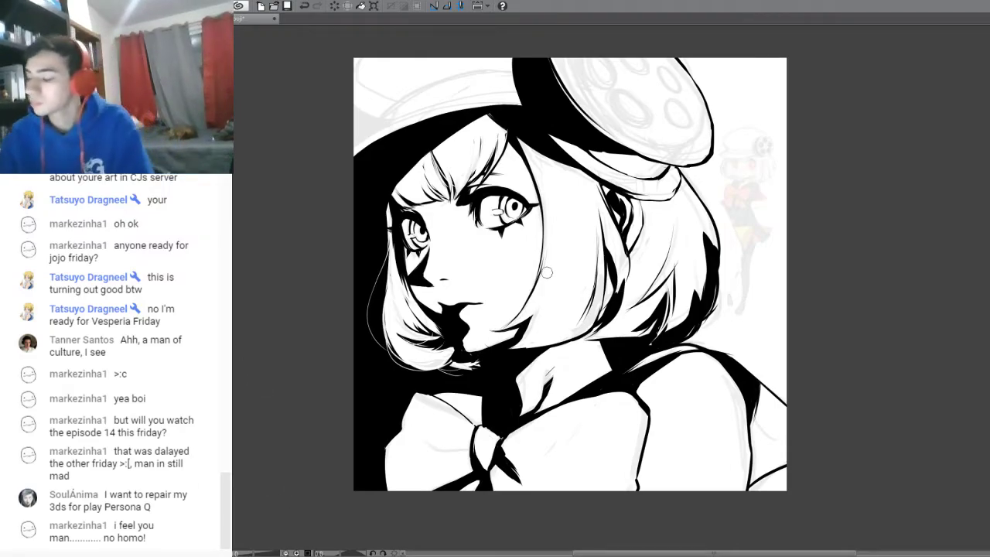
# - Shade the front lock's lower tips in black and carve white strands into the shadows there and below the ear
pyautogui.moveTo(574, 324)
pyautogui.mouseDown()
pyautogui.moveTo(530, 344)
pyautogui.moveTo(573, 332)
pyautogui.moveTo(553, 341)
pyautogui.moveTo(551, 288)
pyautogui.moveTo(534, 326)
pyautogui.mouseUp()
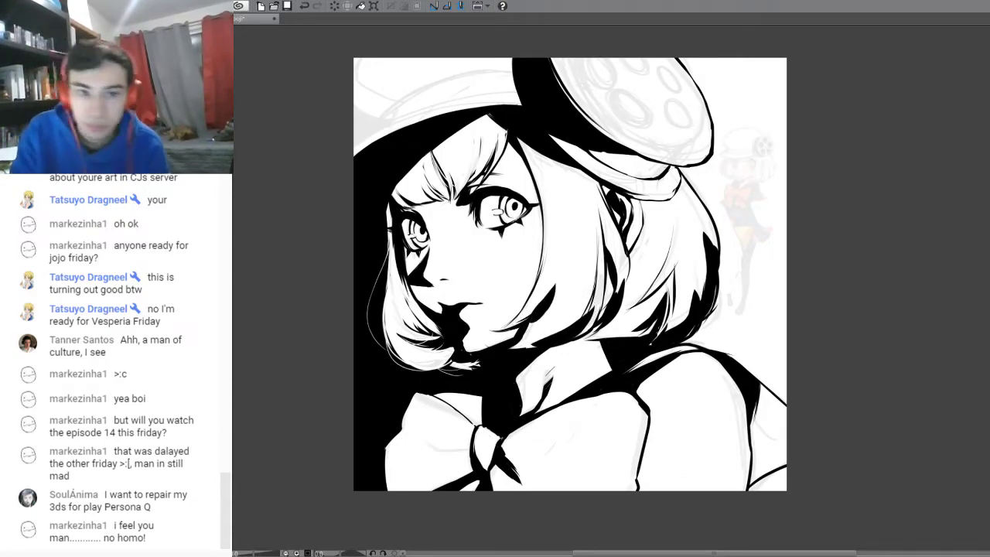
pyautogui.moveTo(540, 302)
pyautogui.mouseDown()
pyautogui.moveTo(552, 289)
pyautogui.moveTo(520, 337)
pyautogui.moveTo(499, 346)
pyautogui.moveTo(576, 323)
pyautogui.moveTo(570, 329)
pyautogui.moveTo(582, 309)
pyautogui.moveTo(591, 317)
pyautogui.moveTo(550, 340)
pyautogui.moveTo(592, 299)
pyautogui.moveTo(598, 232)
pyautogui.moveTo(616, 271)
pyautogui.mouseUp()
pyautogui.moveTo(604, 236)
pyautogui.mouseDown()
pyautogui.moveTo(617, 290)
pyautogui.moveTo(601, 313)
pyautogui.mouseUp()
pyautogui.moveTo(620, 278); pyautogui.dragTo(601, 320)
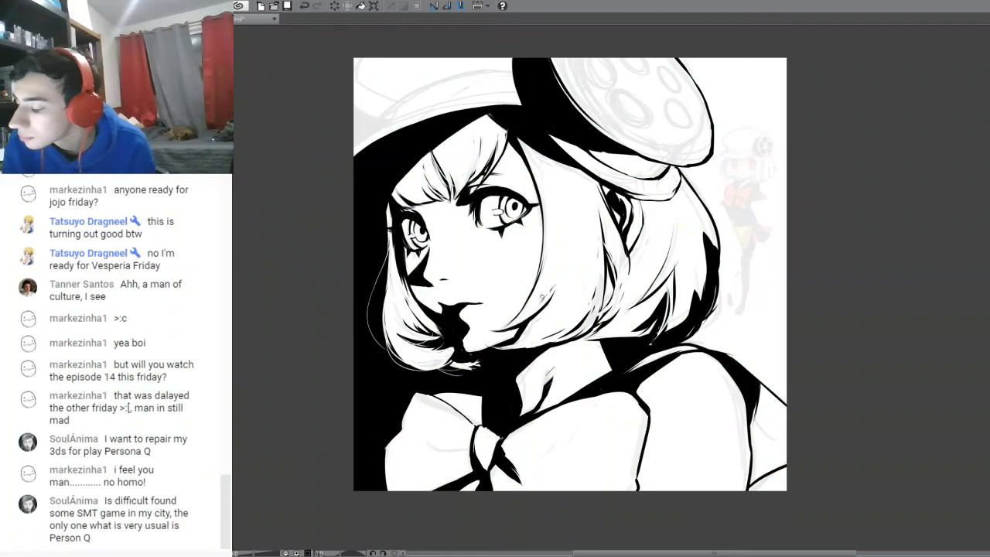
pyautogui.moveTo(524, 320); pyautogui.dragTo(549, 302)
pyautogui.moveTo(637, 328)
pyautogui.mouseDown()
pyautogui.moveTo(665, 298)
pyautogui.moveTo(660, 313)
pyautogui.mouseUp()
pyautogui.moveTo(596, 338)
pyautogui.mouseDown()
pyautogui.moveTo(676, 333)
pyautogui.moveTo(686, 300)
pyautogui.moveTo(667, 330)
pyautogui.moveTo(697, 273)
pyautogui.moveTo(663, 344)
pyautogui.moveTo(669, 331)
pyautogui.moveTo(620, 346)
pyautogui.moveTo(668, 329)
pyautogui.moveTo(609, 346)
pyautogui.moveTo(665, 337)
pyautogui.mouseUp()
# - Try carving white strands into the solid shadow along the back hair's outer edge and undo them
pyautogui.moveTo(711, 300)
pyautogui.mouseDown()
pyautogui.moveTo(686, 312)
pyautogui.moveTo(707, 269)
pyautogui.moveTo(701, 231)
pyautogui.moveTo(716, 263)
pyautogui.moveTo(714, 213)
pyautogui.moveTo(697, 297)
pyautogui.mouseUp()
pyautogui.moveTo(712, 253); pyautogui.dragTo(706, 311)
pyautogui.moveTo(711, 276); pyautogui.dragTo(693, 323)
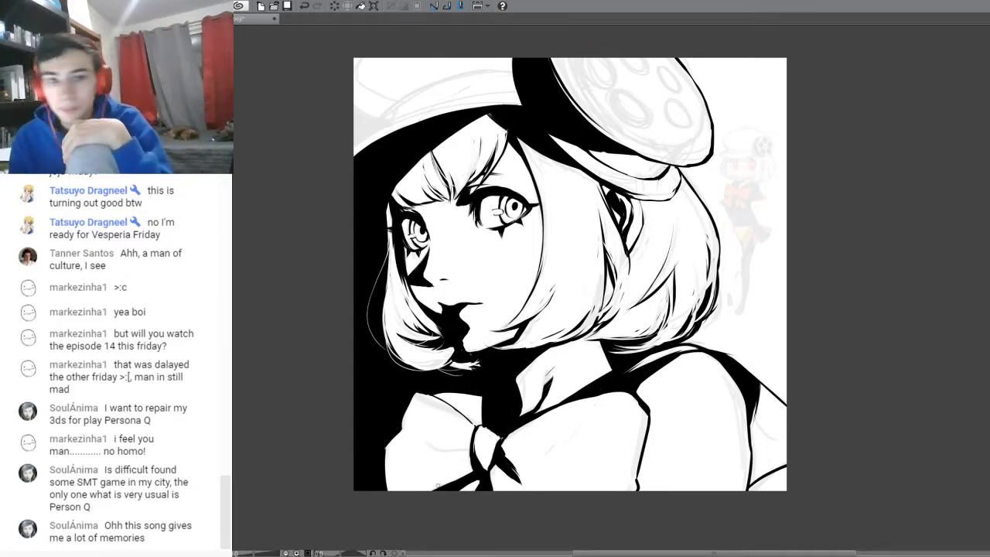
pyautogui.click(306, 7)
pyautogui.click(305, 6)
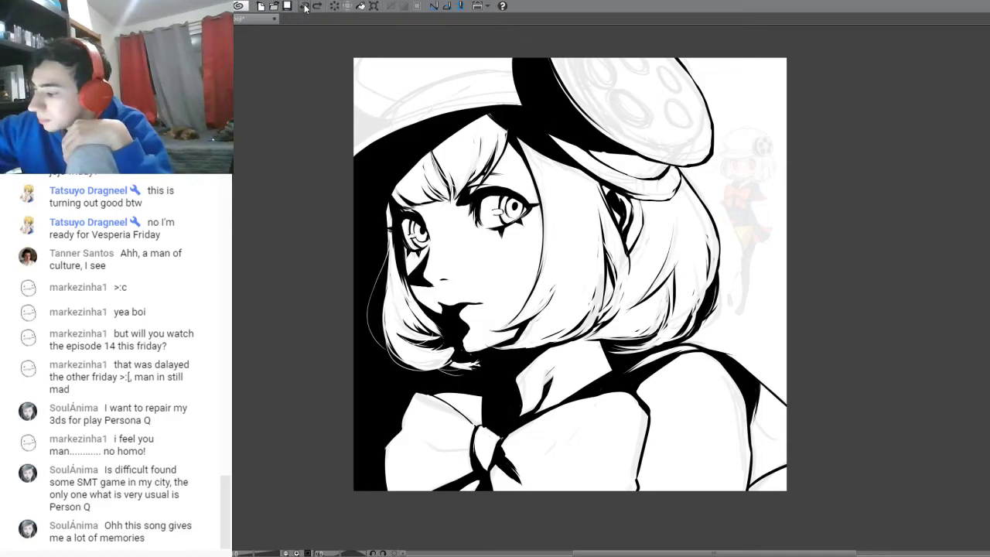
pyautogui.click(302, 5)
pyautogui.click(302, 5)
pyautogui.click(301, 5)
pyautogui.click(301, 4)
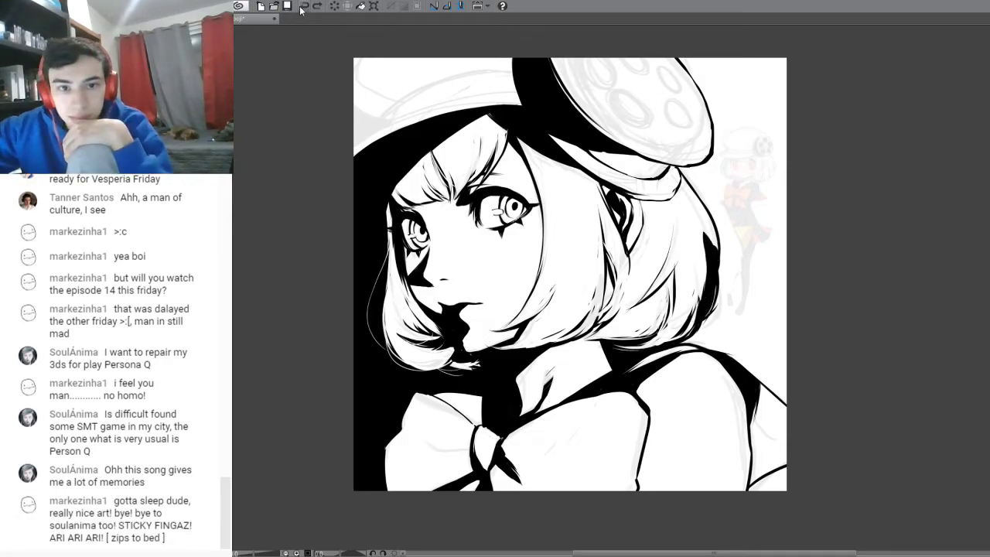
# - Try again to slim the back hair's outer-edge shadow with long white strokes from mid-height down to the tips
pyautogui.moveTo(705, 234); pyautogui.dragTo(711, 256)
pyautogui.moveTo(702, 223)
pyautogui.mouseDown()
pyautogui.moveTo(711, 269)
pyautogui.moveTo(711, 239)
pyautogui.moveTo(704, 287)
pyautogui.moveTo(711, 241)
pyautogui.moveTo(705, 307)
pyautogui.mouseUp()
pyautogui.moveTo(713, 269)
pyautogui.mouseDown()
pyautogui.moveTo(702, 316)
pyautogui.moveTo(714, 277)
pyautogui.mouseUp()
pyautogui.moveTo(710, 240); pyautogui.dragTo(689, 324)
pyautogui.moveTo(712, 283); pyautogui.dragTo(677, 338)
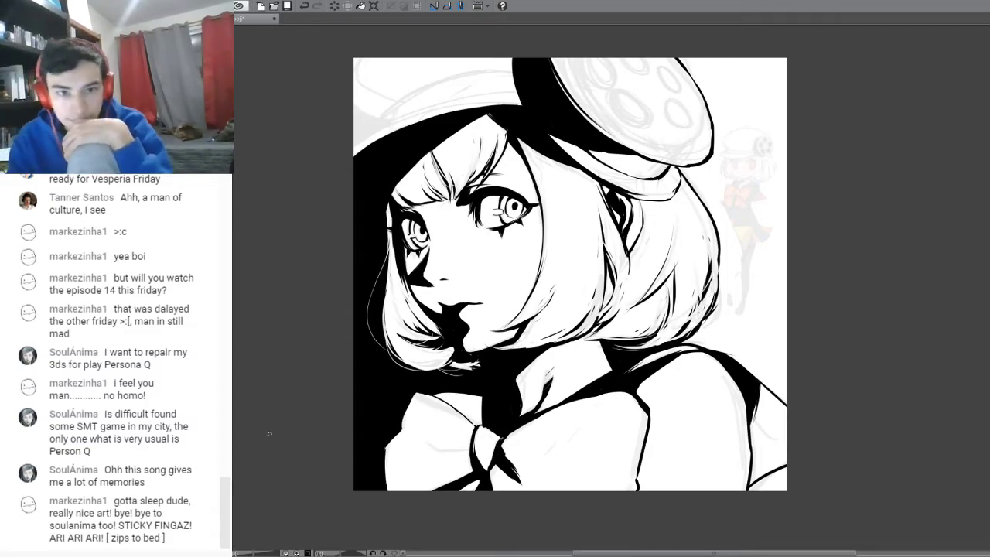
# - Undo the white strokes on the back hair repeatedly, back to the solid black outer-edge shadow
pyautogui.click(302, 5)
pyautogui.click(303, 5)
pyautogui.click(302, 5)
pyautogui.click(302, 4)
pyautogui.click(302, 5)
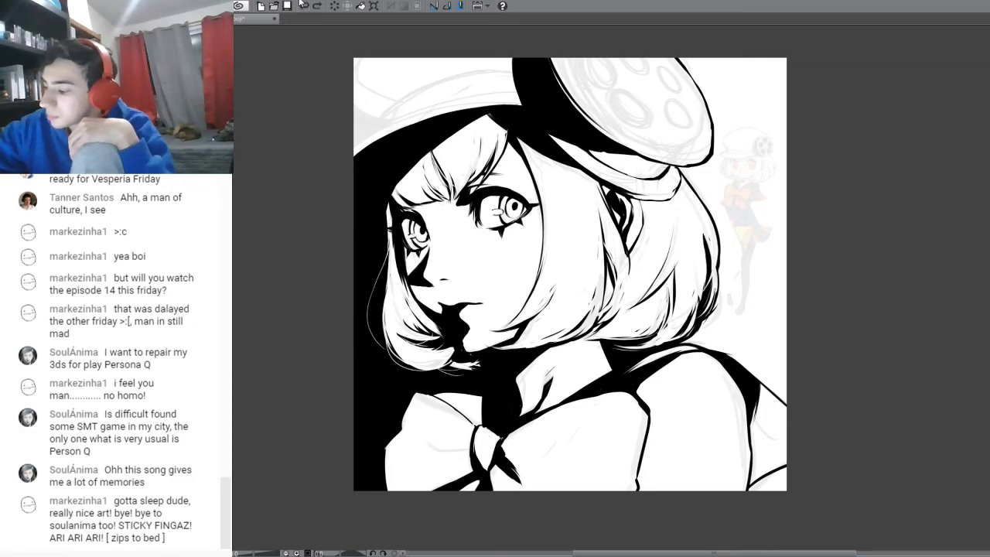
pyautogui.click(303, 5)
pyautogui.click(302, 4)
pyautogui.click(303, 5)
pyautogui.click(302, 5)
pyautogui.click(303, 7)
pyautogui.click(303, 8)
pyautogui.click(302, 7)
pyautogui.click(302, 7)
pyautogui.click(302, 7)
pyautogui.click(302, 7)
pyautogui.click(303, 7)
pyautogui.click(302, 7)
pyautogui.click(302, 7)
pyautogui.click(303, 6)
pyautogui.click(307, 10)
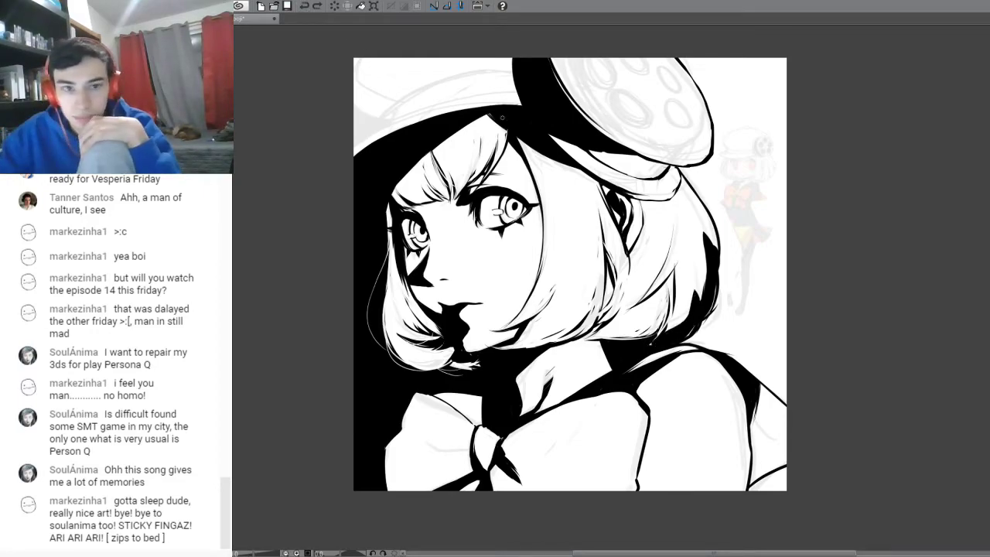
# - Carve white slivers into the back hair's lower shadow and ink thin dark strands through the middle of the back hair
pyautogui.moveTo(669, 328)
pyautogui.mouseDown()
pyautogui.moveTo(655, 340)
pyautogui.moveTo(666, 339)
pyautogui.moveTo(636, 345)
pyautogui.moveTo(680, 323)
pyautogui.moveTo(696, 285)
pyautogui.moveTo(684, 335)
pyautogui.mouseUp()
pyautogui.moveTo(702, 294)
pyautogui.mouseDown()
pyautogui.moveTo(672, 337)
pyautogui.moveTo(691, 328)
pyautogui.mouseUp()
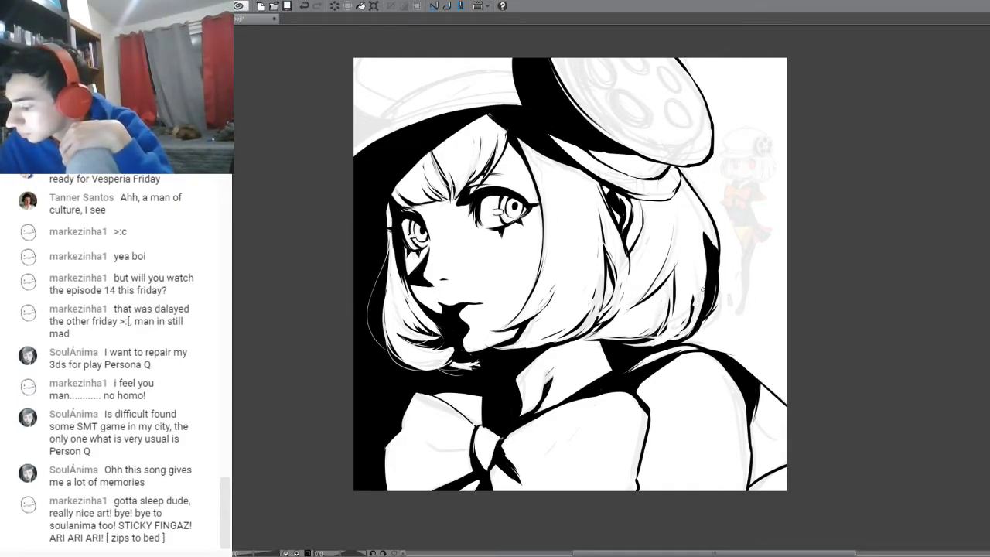
pyautogui.moveTo(668, 276); pyautogui.dragTo(634, 305)
pyautogui.moveTo(650, 296)
pyautogui.mouseDown()
pyautogui.moveTo(678, 262)
pyautogui.moveTo(672, 225)
pyautogui.mouseUp()
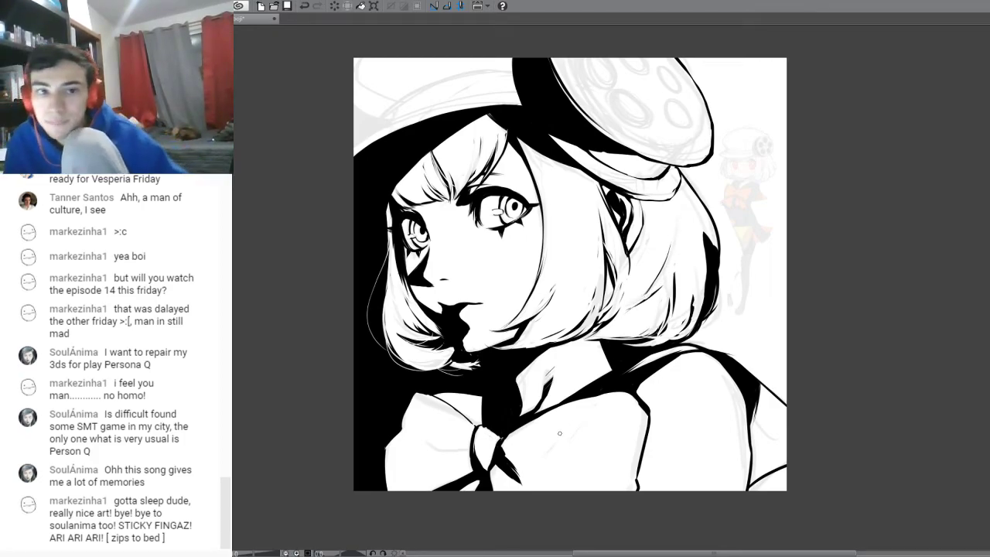
# - Slim the back hair's outer-edge shadow with white and ink long tapered dark strands just inside the contour
pyautogui.moveTo(705, 233)
pyautogui.mouseDown()
pyautogui.moveTo(715, 276)
pyautogui.moveTo(702, 293)
pyautogui.mouseUp()
pyautogui.moveTo(718, 252); pyautogui.dragTo(699, 326)
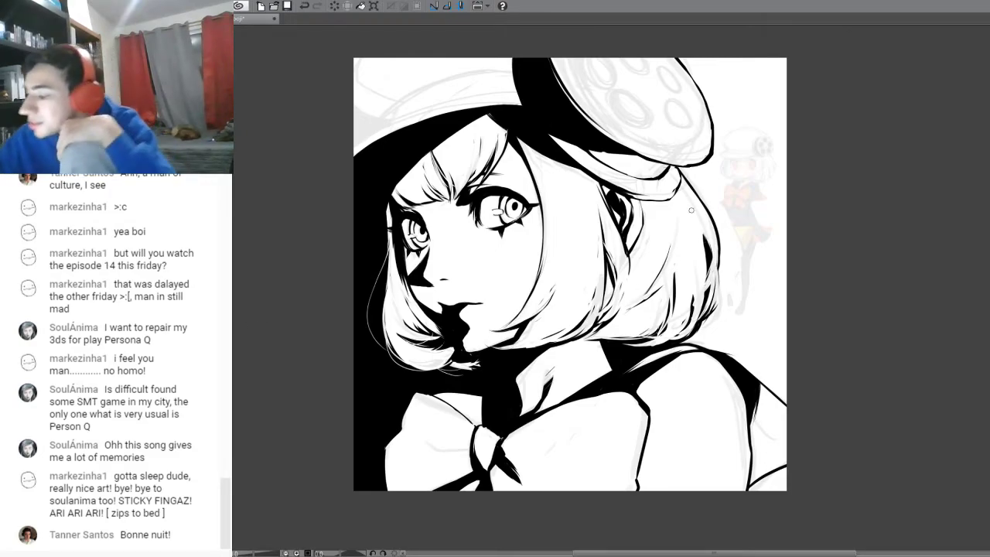
pyautogui.moveTo(696, 216); pyautogui.dragTo(706, 272)
pyautogui.moveTo(702, 234); pyautogui.dragTo(695, 291)
pyautogui.moveTo(702, 254)
pyautogui.mouseDown()
pyautogui.moveTo(699, 231)
pyautogui.moveTo(699, 274)
pyautogui.mouseUp()
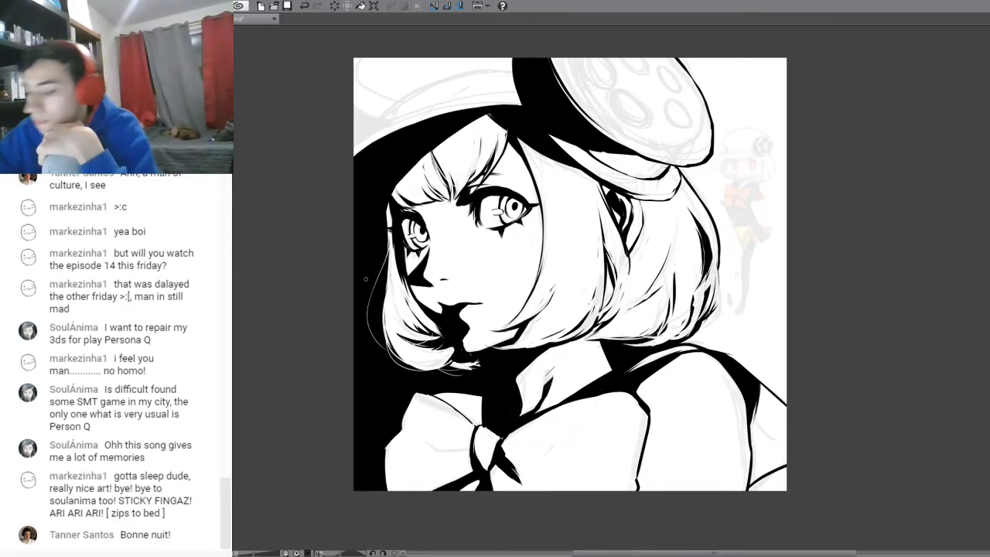
# - Rework the dark strands at the back hair's lower tips and undo the last strokes
pyautogui.moveTo(703, 298); pyautogui.dragTo(677, 335)
pyautogui.moveTo(688, 325); pyautogui.dragTo(714, 270)
pyautogui.moveTo(690, 304)
pyautogui.mouseDown()
pyautogui.moveTo(675, 330)
pyautogui.moveTo(691, 313)
pyautogui.moveTo(669, 335)
pyautogui.moveTo(694, 317)
pyautogui.moveTo(720, 272)
pyautogui.moveTo(711, 263)
pyautogui.moveTo(689, 313)
pyautogui.moveTo(692, 289)
pyautogui.moveTo(691, 318)
pyautogui.moveTo(625, 366)
pyautogui.moveTo(668, 301)
pyautogui.moveTo(652, 331)
pyautogui.mouseUp()
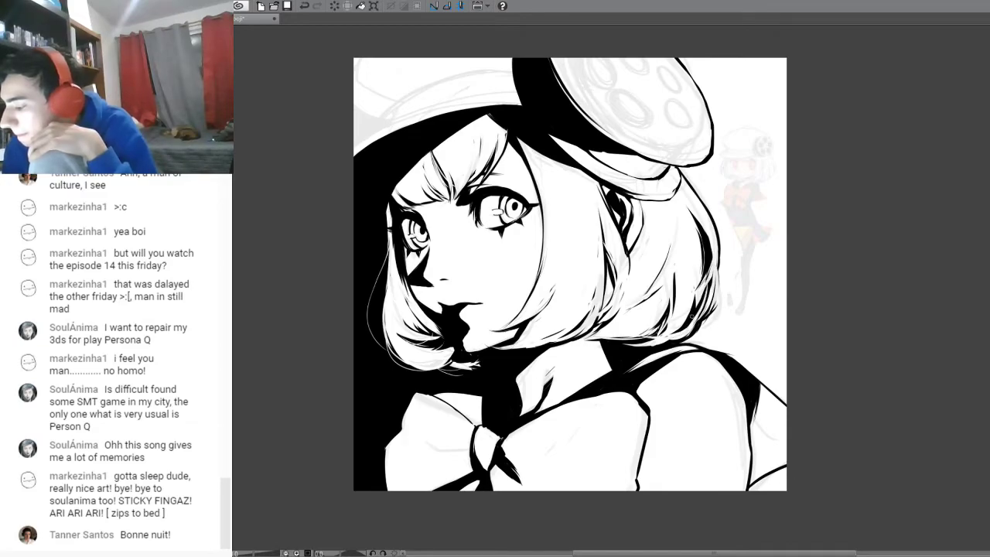
pyautogui.hotkey('ctrl', 'z')
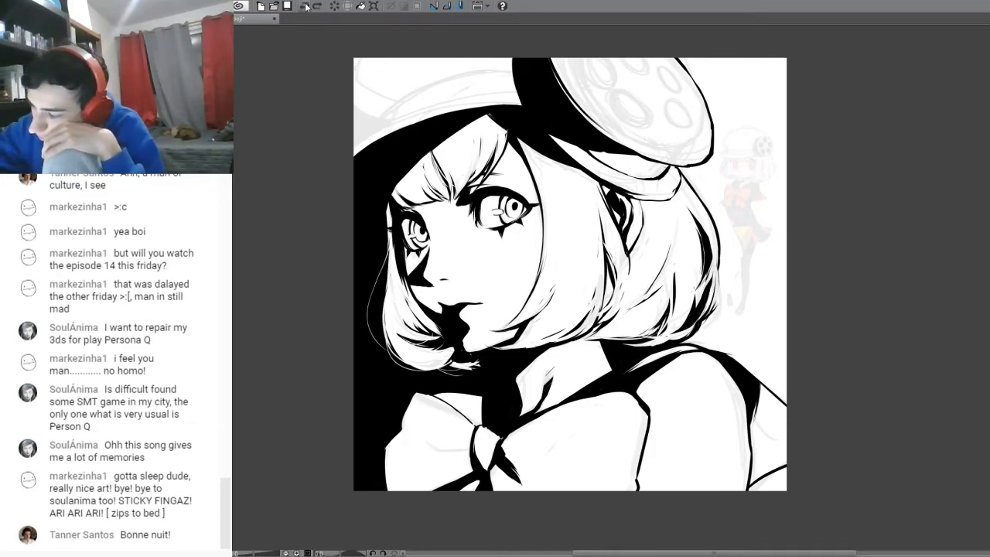
pyautogui.hotkey('ctrl', 'z')
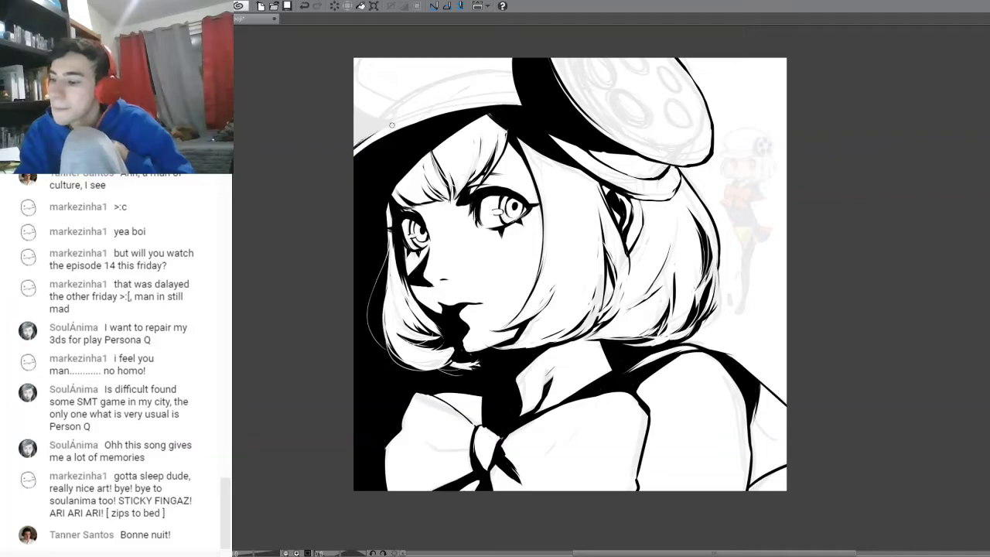
# - Ink the cap's brim edge and hatband outlines, and fill the background beside the band with black
pyautogui.moveTo(355, 146)
pyautogui.mouseDown()
pyautogui.moveTo(458, 105)
pyautogui.moveTo(441, 112)
pyautogui.moveTo(539, 103)
pyautogui.mouseUp()
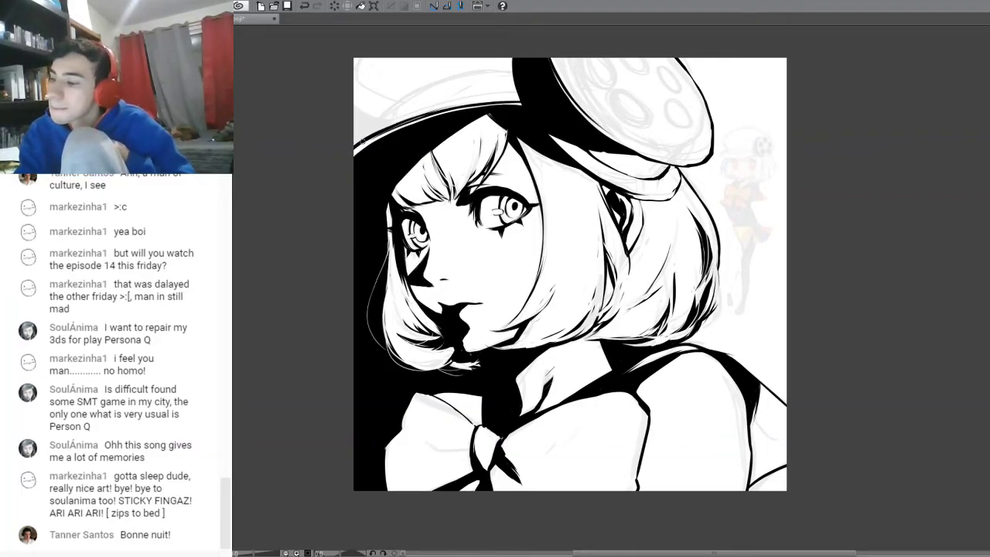
pyautogui.moveTo(379, 122)
pyautogui.mouseDown()
pyautogui.moveTo(453, 75)
pyautogui.moveTo(426, 87)
pyautogui.moveTo(521, 72)
pyautogui.mouseUp()
pyautogui.moveTo(392, 106)
pyautogui.mouseDown()
pyautogui.moveTo(423, 88)
pyautogui.moveTo(525, 72)
pyautogui.mouseUp()
pyautogui.moveTo(351, 104)
pyautogui.mouseDown()
pyautogui.moveTo(377, 118)
pyautogui.moveTo(354, 112)
pyautogui.mouseUp()
pyautogui.moveTo(352, 147)
pyautogui.mouseDown()
pyautogui.moveTo(376, 129)
pyautogui.moveTo(374, 119)
pyautogui.mouseUp()
pyautogui.moveTo(375, 119)
pyautogui.mouseDown()
pyautogui.moveTo(354, 110)
pyautogui.moveTo(369, 121)
pyautogui.moveTo(354, 140)
pyautogui.moveTo(360, 128)
pyautogui.moveTo(385, 125)
pyautogui.moveTo(391, 107)
pyautogui.mouseUp()
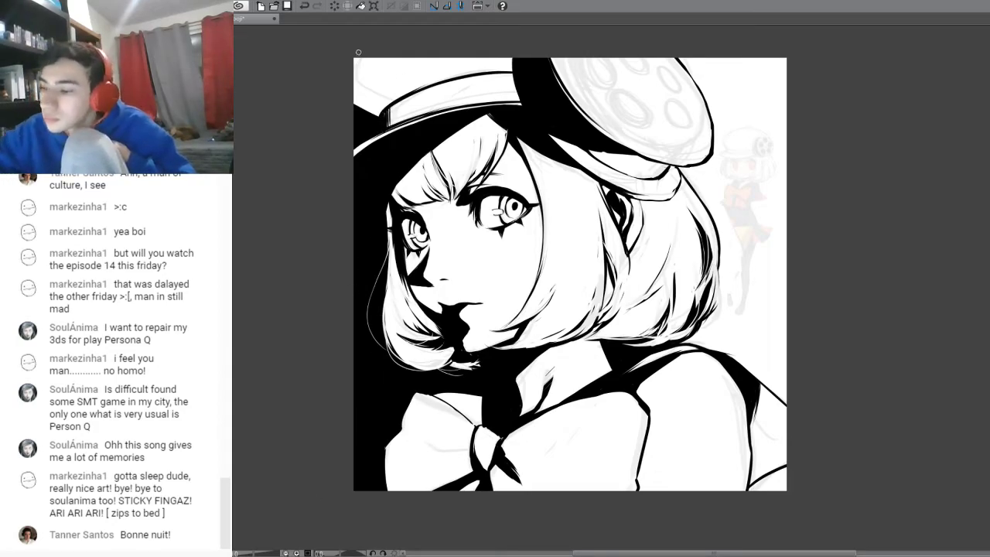
# - Ink the cap crown's far-side contour against a black corner and refine the outer contour around the round badge
pyautogui.moveTo(358, 59)
pyautogui.mouseDown()
pyautogui.moveTo(359, 77)
pyautogui.moveTo(396, 100)
pyautogui.mouseUp()
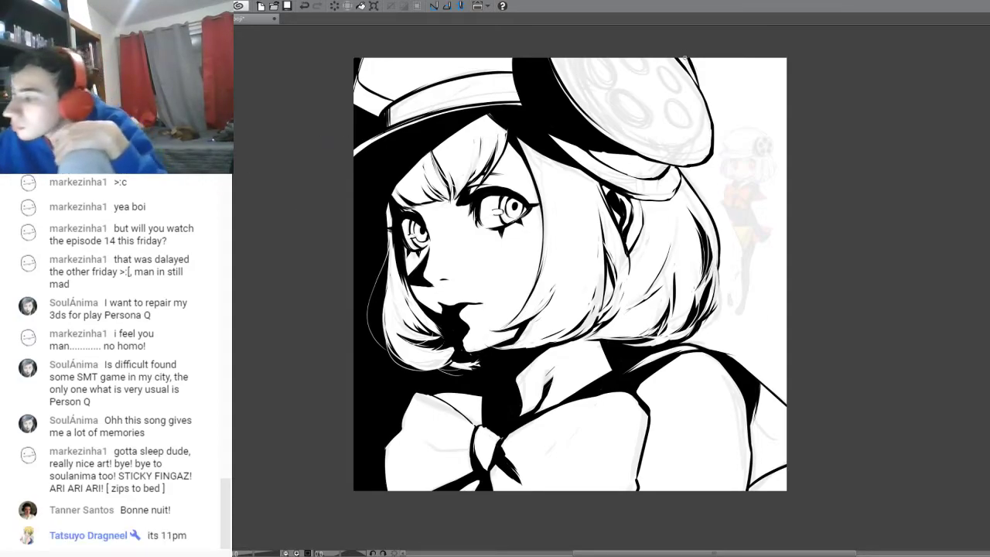
pyautogui.moveTo(672, 58)
pyautogui.mouseDown()
pyautogui.moveTo(701, 96)
pyautogui.moveTo(712, 142)
pyautogui.mouseUp()
pyautogui.moveTo(705, 106); pyautogui.dragTo(708, 152)
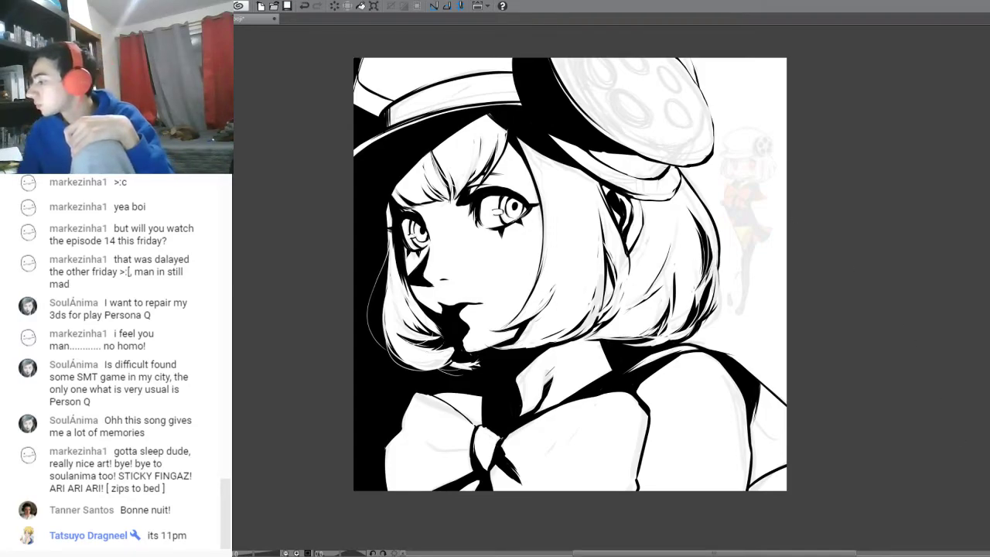
# - Draw crossing straight guide lines over the cap's round badge and sketch five oval holes arranged around them
pyautogui.moveTo(636, 151); pyautogui.dragTo(635, 52)
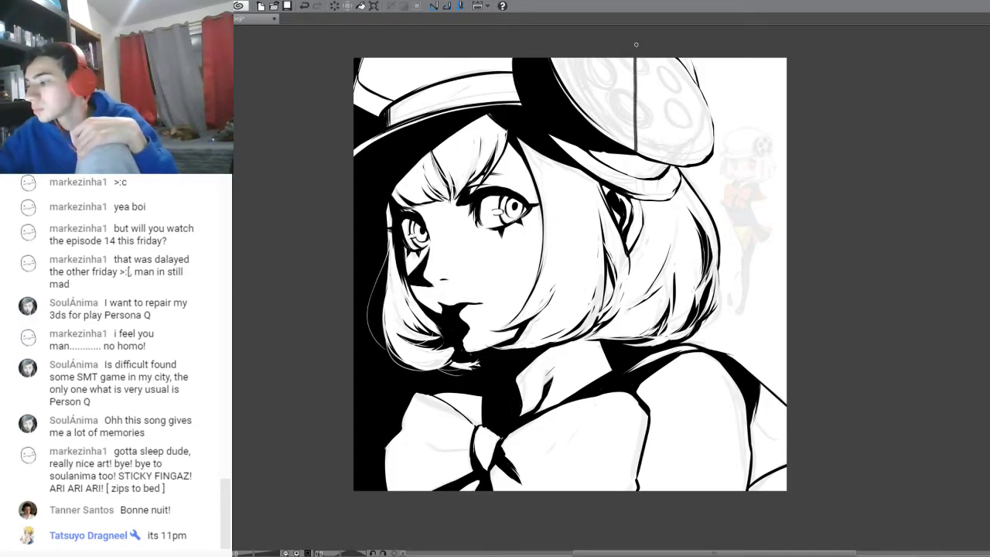
pyautogui.moveTo(558, 58); pyautogui.dragTo(715, 145)
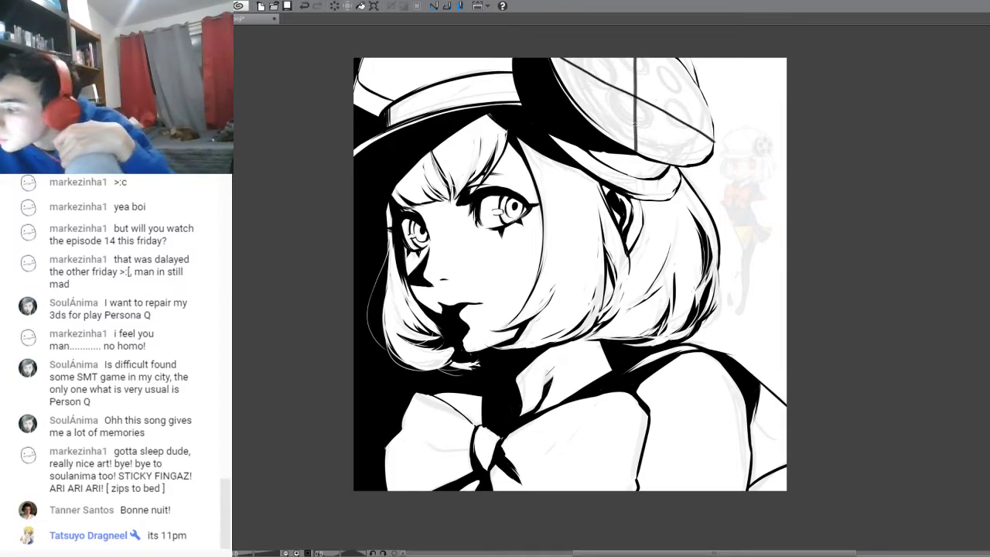
pyautogui.moveTo(628, 130)
pyautogui.mouseDown()
pyautogui.moveTo(615, 99)
pyautogui.moveTo(655, 125)
pyautogui.moveTo(640, 137)
pyautogui.mouseUp()
pyautogui.moveTo(573, 66)
pyautogui.mouseDown()
pyautogui.moveTo(593, 82)
pyautogui.moveTo(608, 72)
pyautogui.moveTo(574, 75)
pyautogui.moveTo(597, 82)
pyautogui.mouseUp()
pyautogui.moveTo(688, 130)
pyautogui.mouseDown()
pyautogui.moveTo(696, 108)
pyautogui.moveTo(692, 131)
pyautogui.moveTo(705, 130)
pyautogui.mouseUp()
pyautogui.moveTo(655, 65)
pyautogui.mouseDown()
pyautogui.moveTo(685, 84)
pyautogui.moveTo(674, 88)
pyautogui.mouseUp()
pyautogui.moveTo(621, 62); pyautogui.dragTo(641, 68)
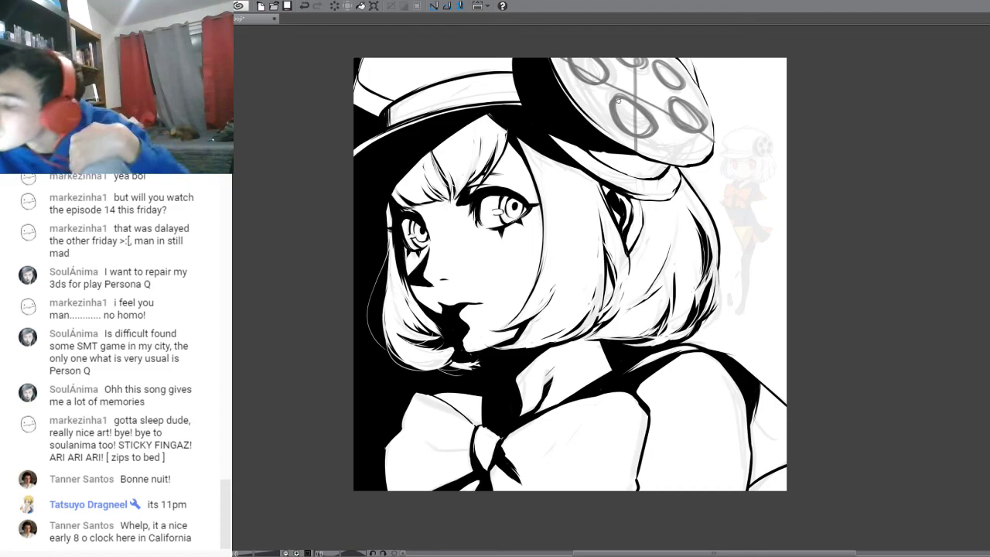
# - Fill the badge's five oval holes with solid black and delete the grey guide sketch
pyautogui.moveTo(614, 99)
pyautogui.mouseDown()
pyautogui.moveTo(628, 133)
pyautogui.moveTo(653, 126)
pyautogui.moveTo(639, 106)
pyautogui.moveTo(617, 100)
pyautogui.moveTo(630, 127)
pyautogui.moveTo(648, 116)
pyautogui.moveTo(637, 114)
pyautogui.moveTo(647, 128)
pyautogui.mouseUp()
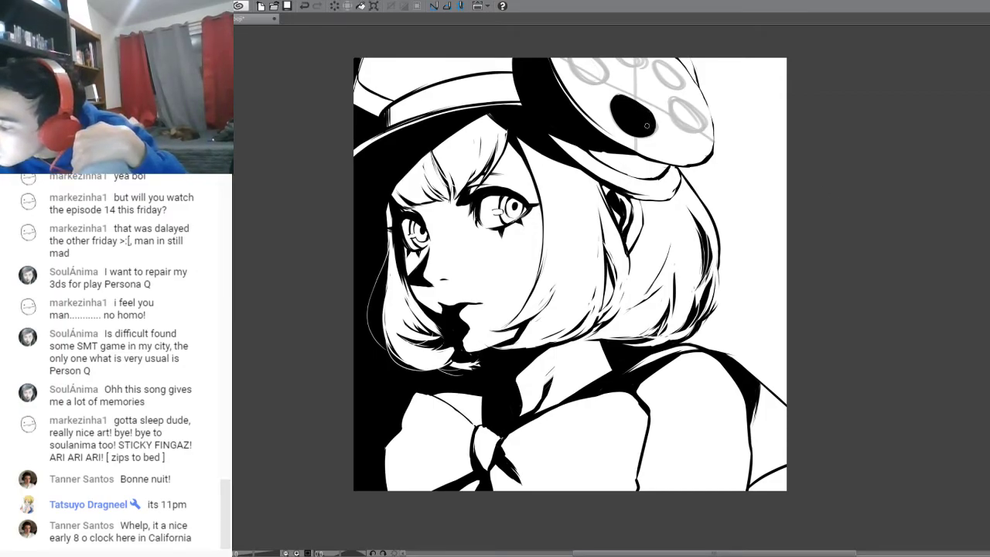
pyautogui.moveTo(677, 103); pyautogui.dragTo(692, 115)
pyautogui.moveTo(665, 70)
pyautogui.mouseDown()
pyautogui.moveTo(678, 90)
pyautogui.moveTo(667, 72)
pyautogui.moveTo(631, 65)
pyautogui.moveTo(611, 46)
pyautogui.moveTo(567, 47)
pyautogui.moveTo(603, 79)
pyautogui.moveTo(582, 76)
pyautogui.moveTo(567, 55)
pyautogui.moveTo(595, 58)
pyautogui.mouseUp()
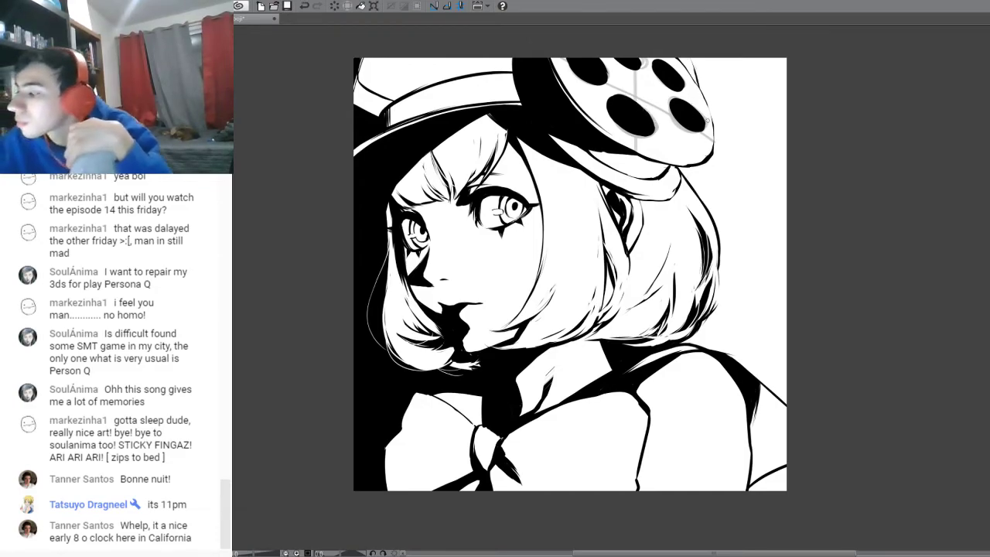
pyautogui.press('Delete')
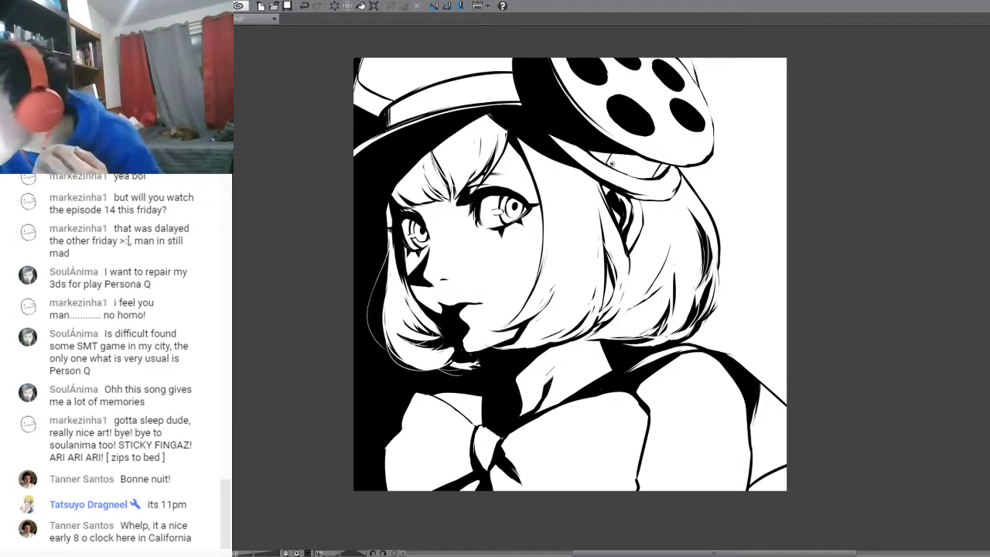
# - Dot a curved row of small black spots along the strip beneath the round badge
pyautogui.click(617, 167)
pyautogui.click(622, 169)
pyautogui.click(629, 171)
pyautogui.click(635, 174)
pyautogui.click(635, 174)
pyautogui.click(640, 175)
pyautogui.click(647, 176)
pyautogui.click(653, 175)
pyautogui.click(659, 174)
pyautogui.click(664, 171)
pyautogui.click(667, 166)
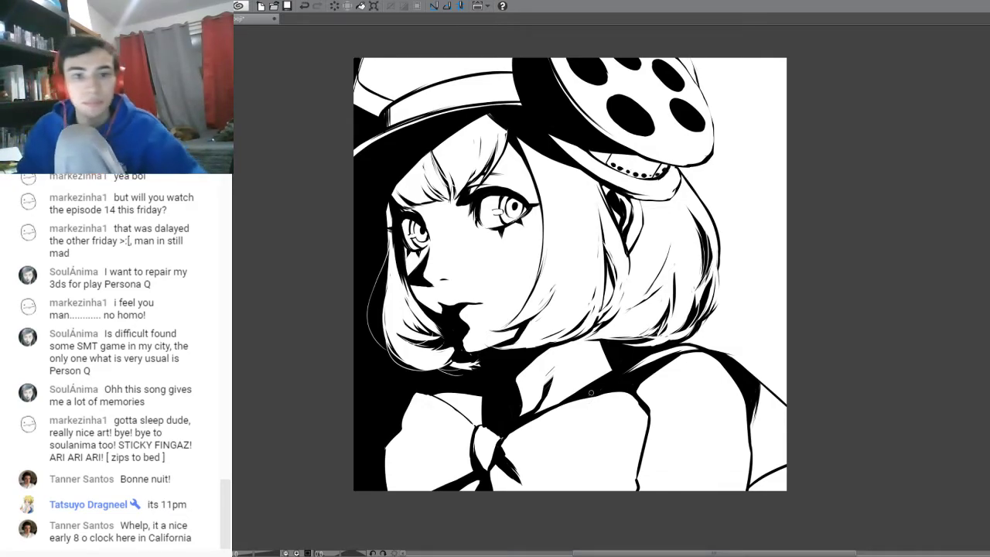
# - Add small black dots at the face-side end of the strip under the badge
pyautogui.click(601, 162)
pyautogui.click(605, 158)
pyautogui.click(597, 151)
pyautogui.click(595, 153)
pyautogui.click(597, 156)
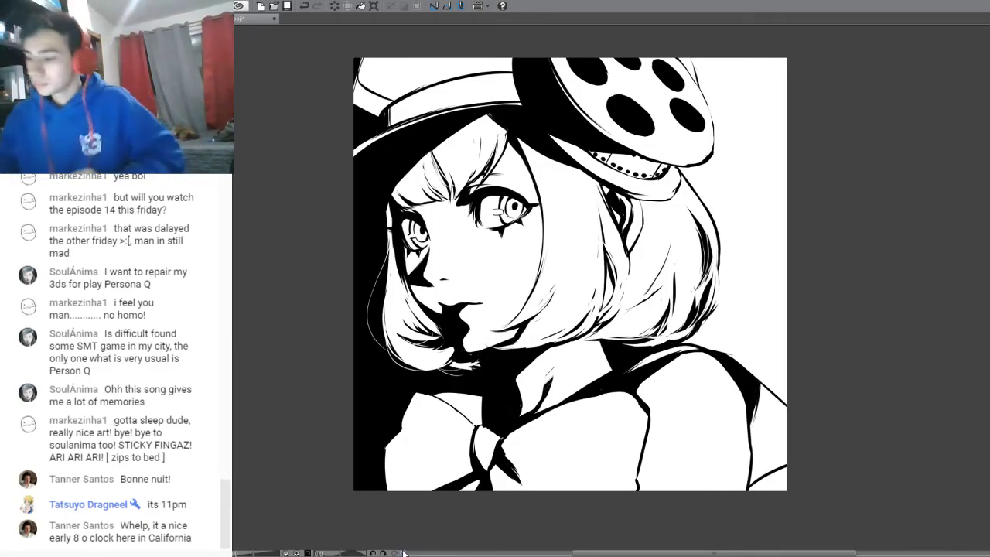
# - Outline an angular shadow edge across the cap beside the round badge and fill the enclosed area with solid black
pyautogui.moveTo(488, 109); pyautogui.dragTo(449, 79)
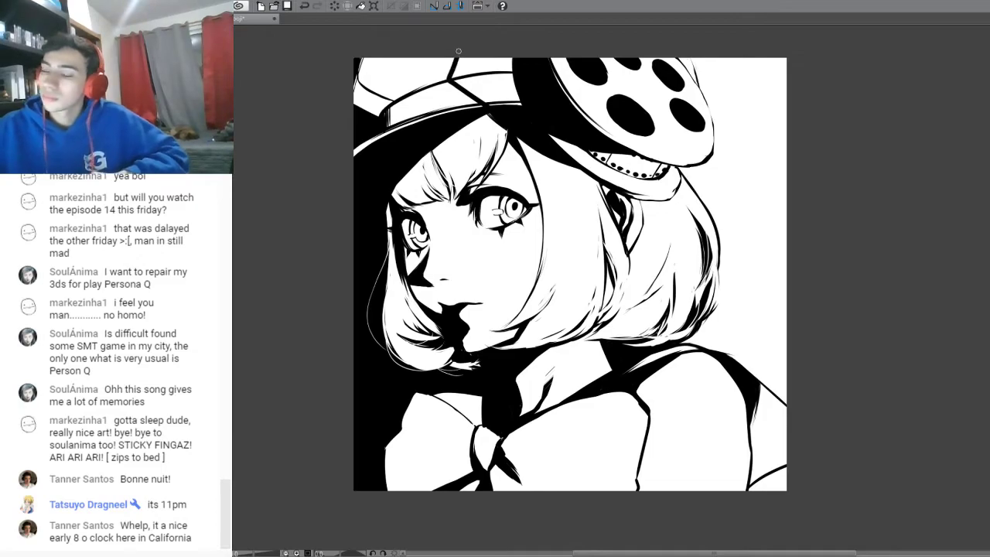
pyautogui.moveTo(453, 77)
pyautogui.mouseDown()
pyautogui.moveTo(494, 103)
pyautogui.moveTo(455, 79)
pyautogui.moveTo(462, 57)
pyautogui.moveTo(456, 76)
pyautogui.mouseUp()
pyautogui.moveTo(511, 104); pyautogui.dragTo(464, 77)
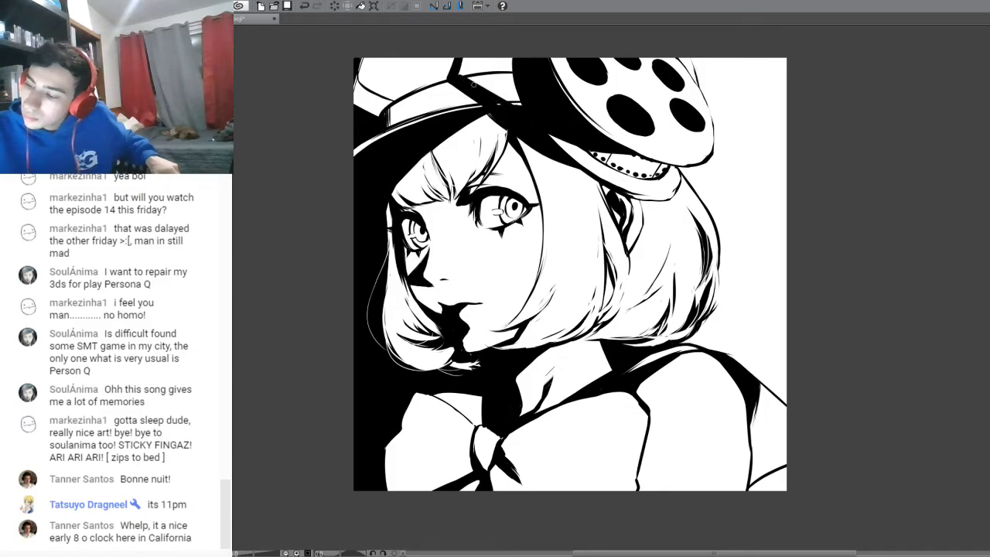
pyautogui.moveTo(525, 109)
pyautogui.mouseDown()
pyautogui.moveTo(502, 86)
pyautogui.moveTo(528, 105)
pyautogui.moveTo(504, 55)
pyautogui.moveTo(516, 57)
pyautogui.moveTo(473, 54)
pyautogui.moveTo(458, 74)
pyautogui.moveTo(475, 77)
pyautogui.moveTo(469, 59)
pyautogui.moveTo(495, 63)
pyautogui.mouseUp()
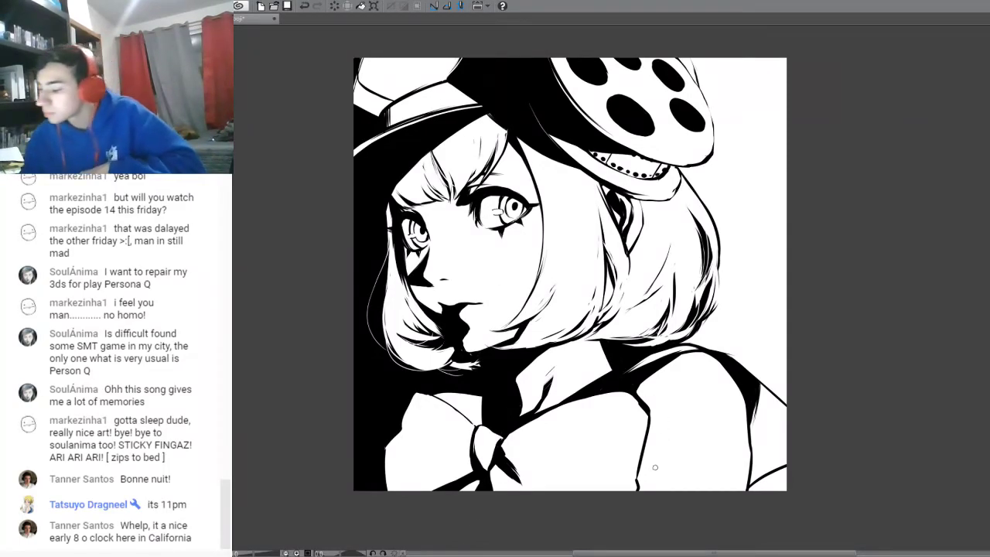
# - Ink a spiked solid black shadow at the sleeve's lower edge beside the bow and touch up the hair strands near the ear
pyautogui.moveTo(647, 439); pyautogui.dragTo(652, 478)
pyautogui.moveTo(651, 477); pyautogui.dragTo(683, 443)
pyautogui.moveTo(684, 443)
pyautogui.mouseDown()
pyautogui.moveTo(666, 490)
pyautogui.moveTo(648, 480)
pyautogui.mouseUp()
pyautogui.moveTo(648, 443)
pyautogui.mouseDown()
pyautogui.moveTo(638, 476)
pyautogui.moveTo(644, 494)
pyautogui.moveTo(660, 479)
pyautogui.moveTo(664, 495)
pyautogui.moveTo(639, 496)
pyautogui.mouseUp()
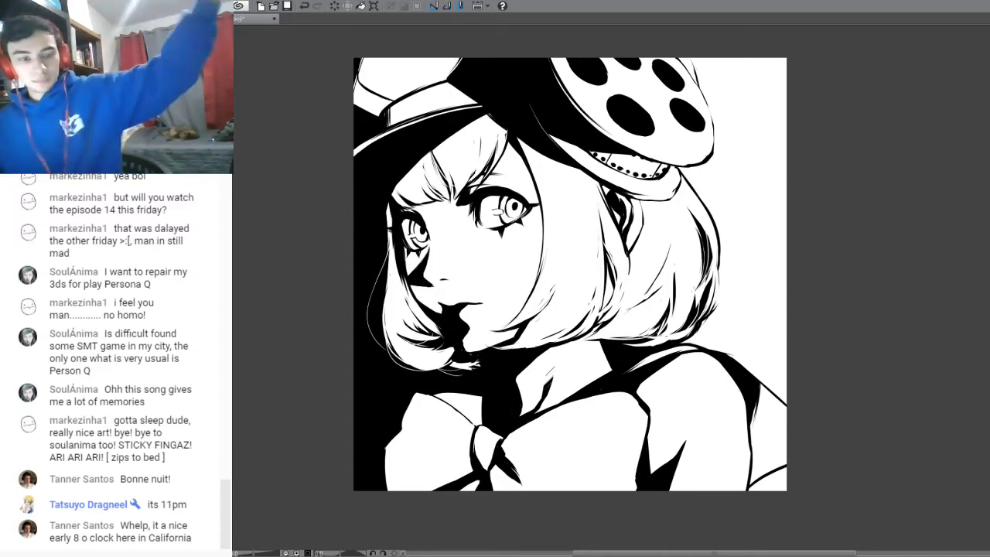
pyautogui.moveTo(604, 195); pyautogui.dragTo(625, 259)
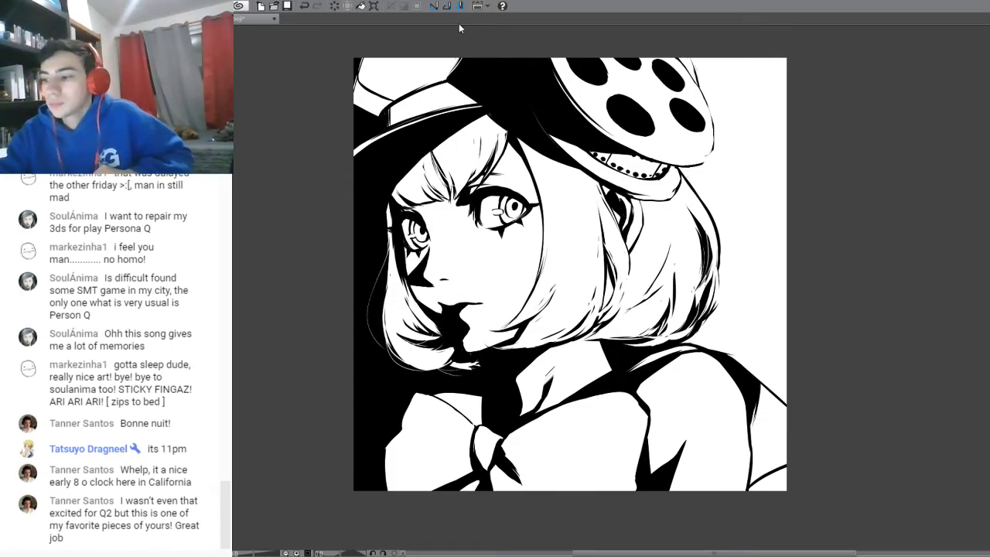
# - Save the drawing and add a soft grey blur around the black line art
pyautogui.hotkey('ctrl', 's')
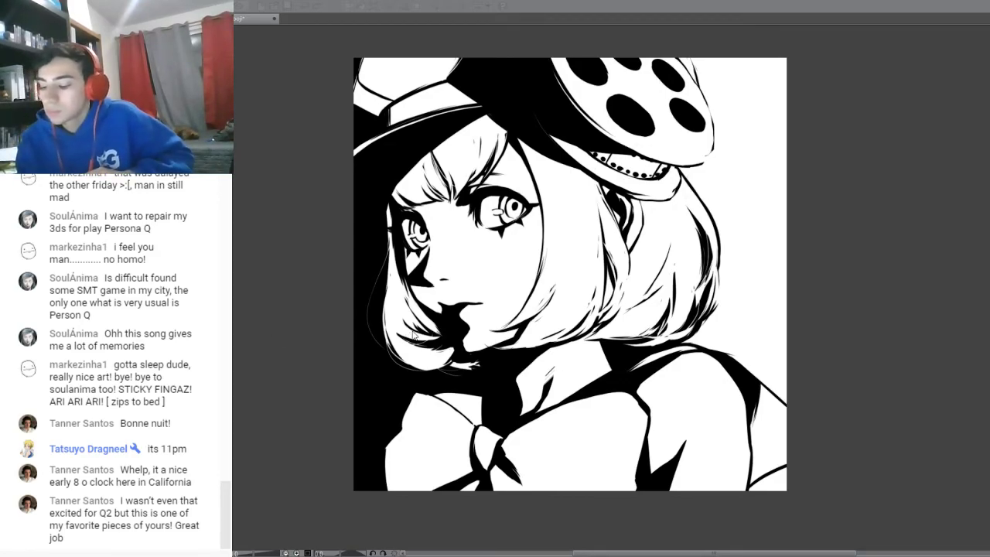
pyautogui.click(365, 374)
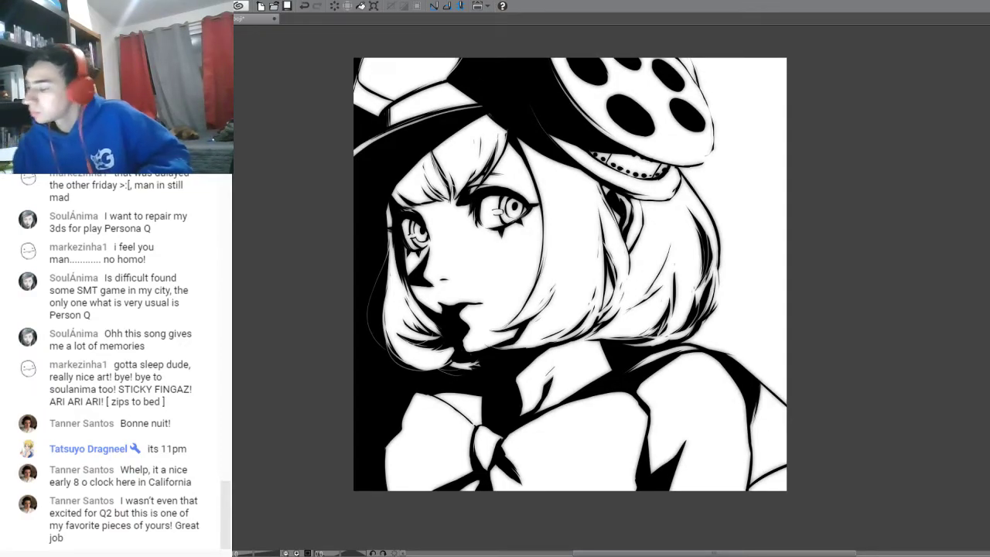
# - Bring up the finished red-background portrait of the boy over the canvas to check its colours
pyautogui.hotkey('ctrl', 'd')
pyautogui.hotkey('ctrl', 'a')
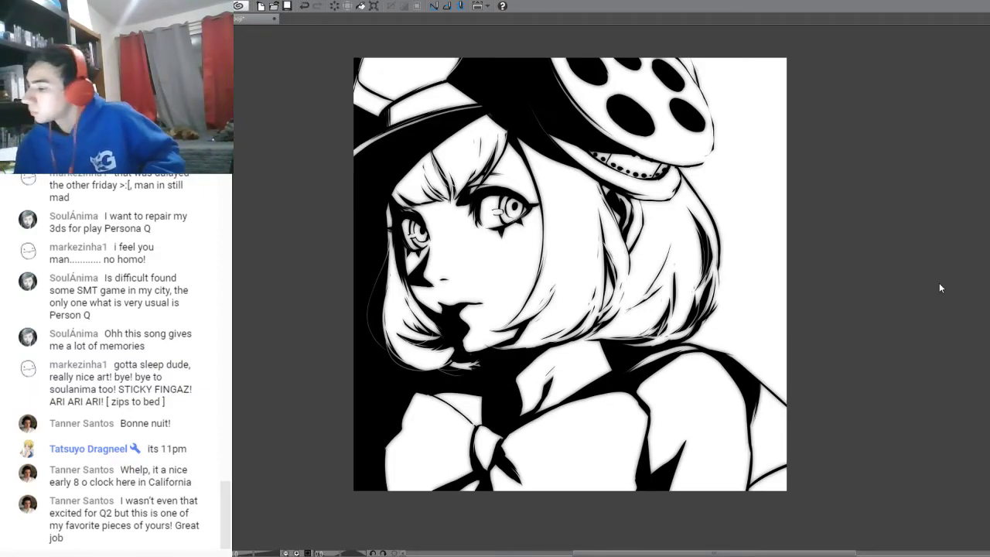
pyautogui.hotkey('ctrl', 'v')
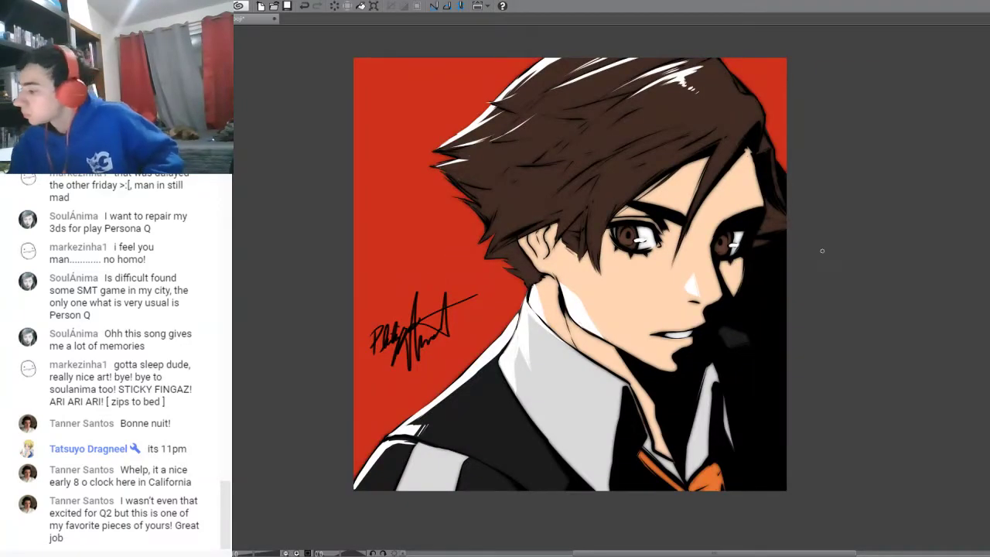
pyautogui.hotkey('ctrl', 'z')
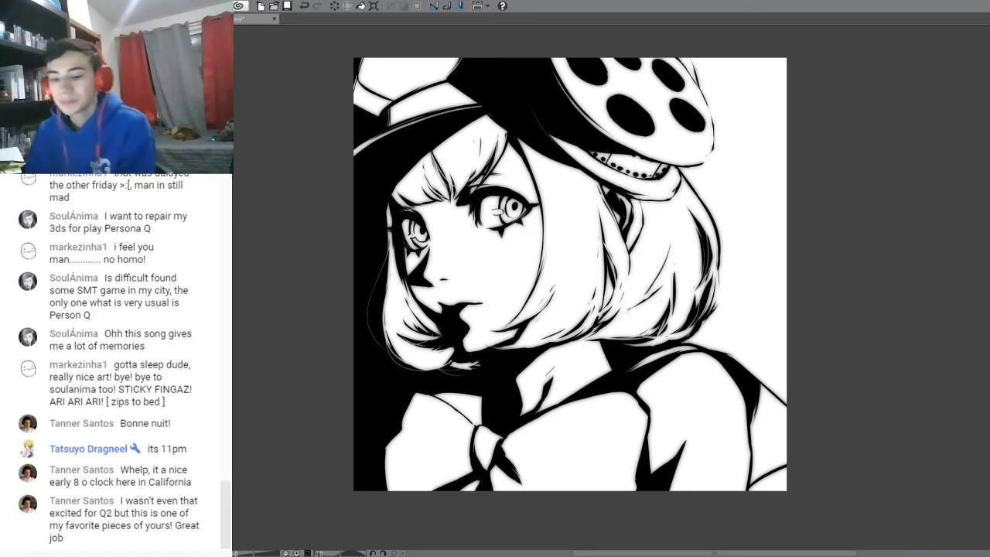
# - Fill the area beneath the line art with red and shift the fill to a bright orange
pyautogui.click(756, 309)
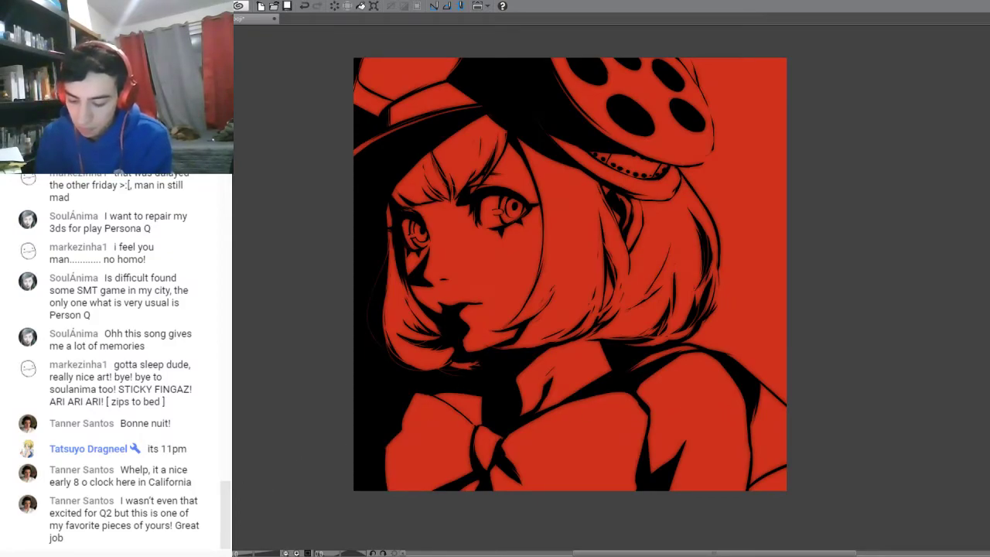
pyautogui.click(720, 359)
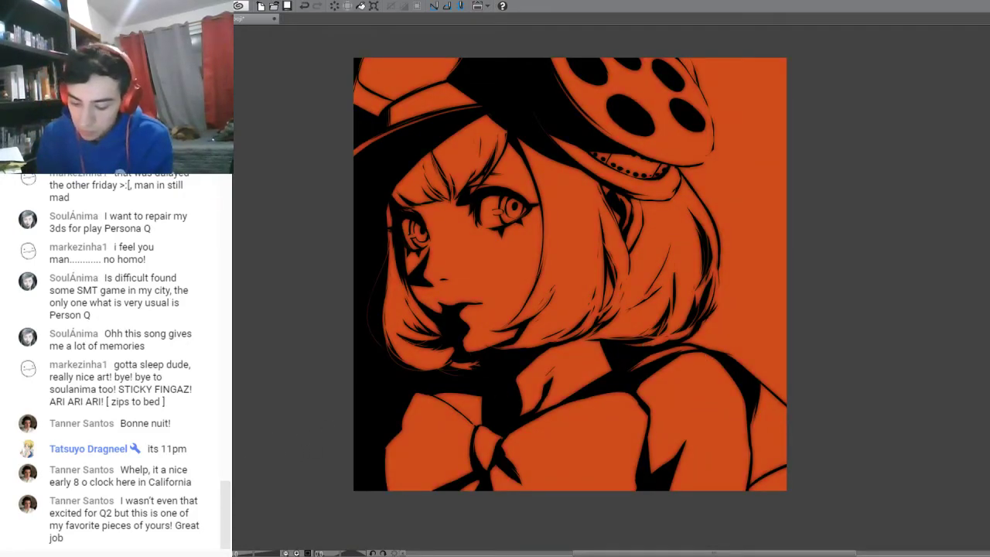
pyautogui.click(725, 347)
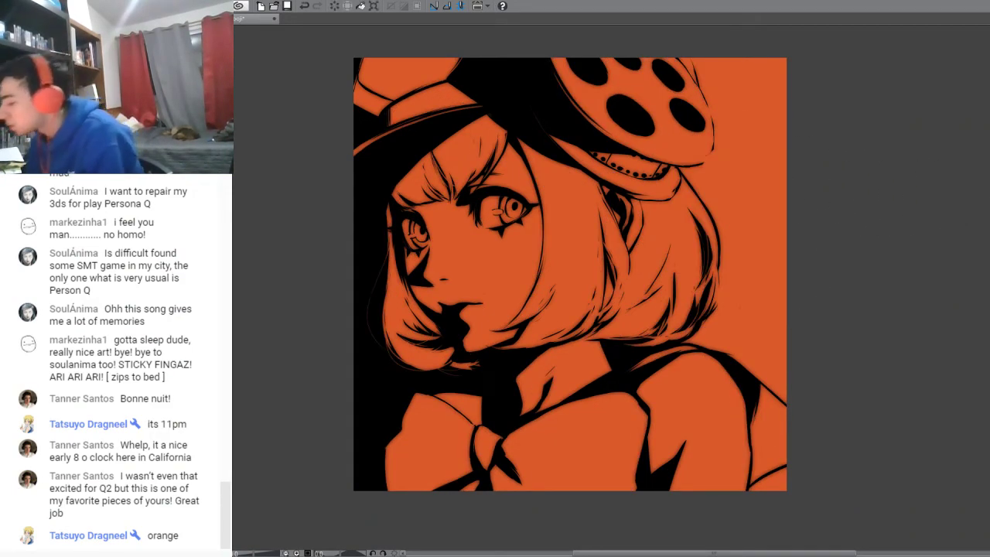
# - Paint the face, ear and neck in pale peach skin tone and both eyes in white
pyautogui.moveTo(488, 237)
pyautogui.mouseDown()
pyautogui.moveTo(430, 213)
pyautogui.moveTo(454, 282)
pyautogui.moveTo(499, 310)
pyautogui.moveTo(508, 202)
pyautogui.moveTo(519, 318)
pyautogui.mouseUp()
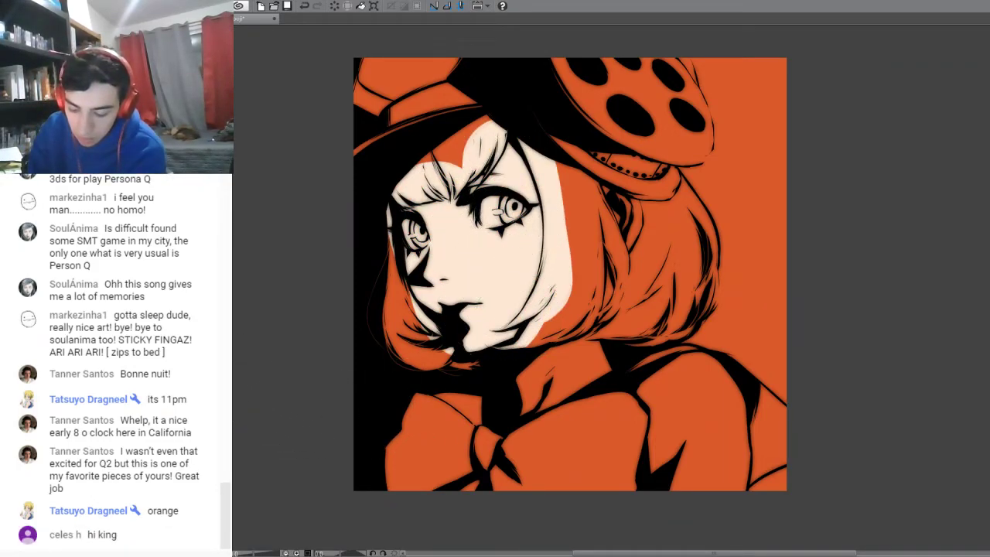
pyautogui.moveTo(495, 222)
pyautogui.mouseDown()
pyautogui.moveTo(487, 319)
pyautogui.moveTo(525, 176)
pyautogui.moveTo(469, 311)
pyautogui.moveTo(522, 191)
pyautogui.moveTo(497, 338)
pyautogui.moveTo(470, 323)
pyautogui.moveTo(543, 372)
pyautogui.moveTo(589, 388)
pyautogui.moveTo(604, 232)
pyautogui.mouseUp()
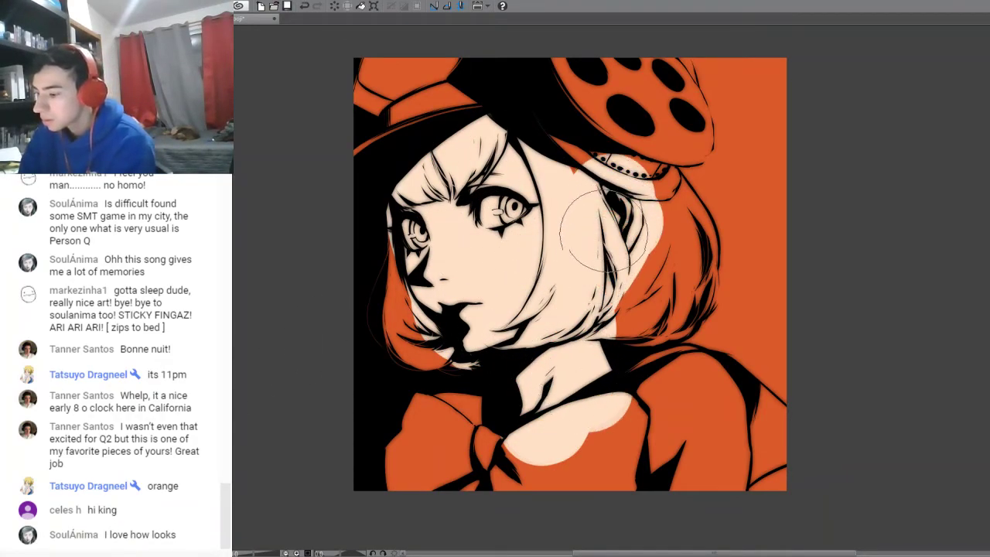
pyautogui.moveTo(469, 198)
pyautogui.mouseDown()
pyautogui.moveTo(453, 151)
pyautogui.moveTo(453, 214)
pyautogui.moveTo(443, 294)
pyautogui.mouseUp()
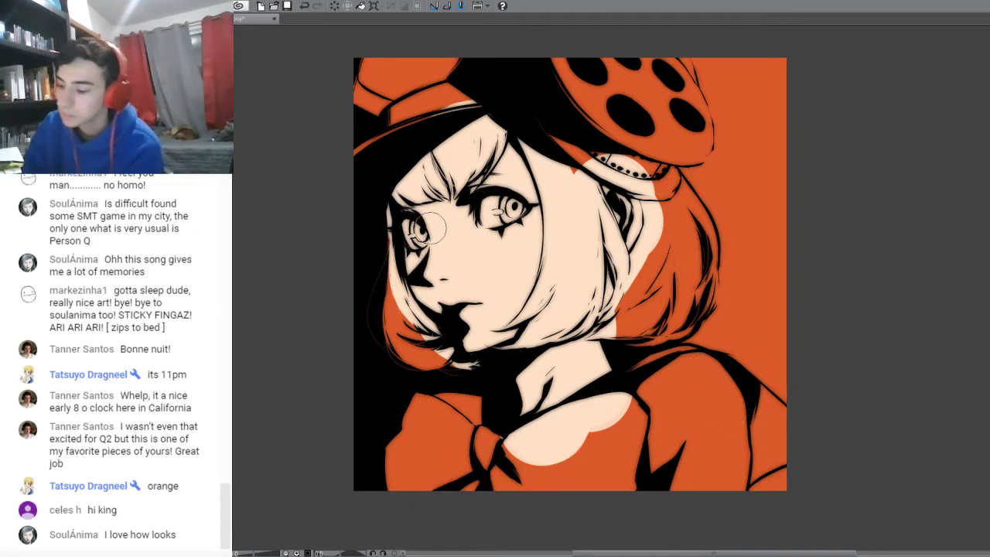
pyautogui.moveTo(486, 218)
pyautogui.mouseDown()
pyautogui.moveTo(489, 203)
pyautogui.moveTo(514, 210)
pyautogui.moveTo(508, 220)
pyautogui.mouseUp()
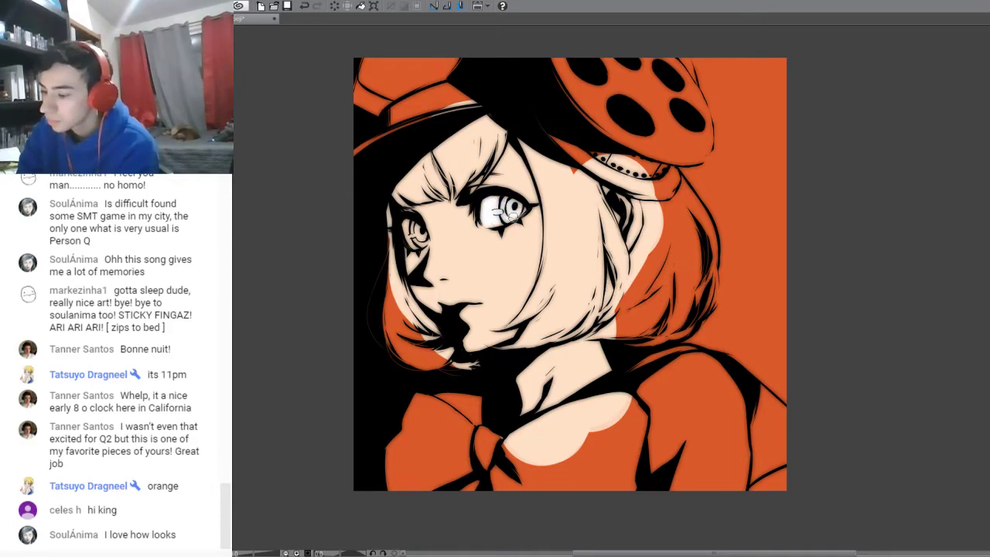
pyautogui.moveTo(411, 234); pyautogui.dragTo(411, 225)
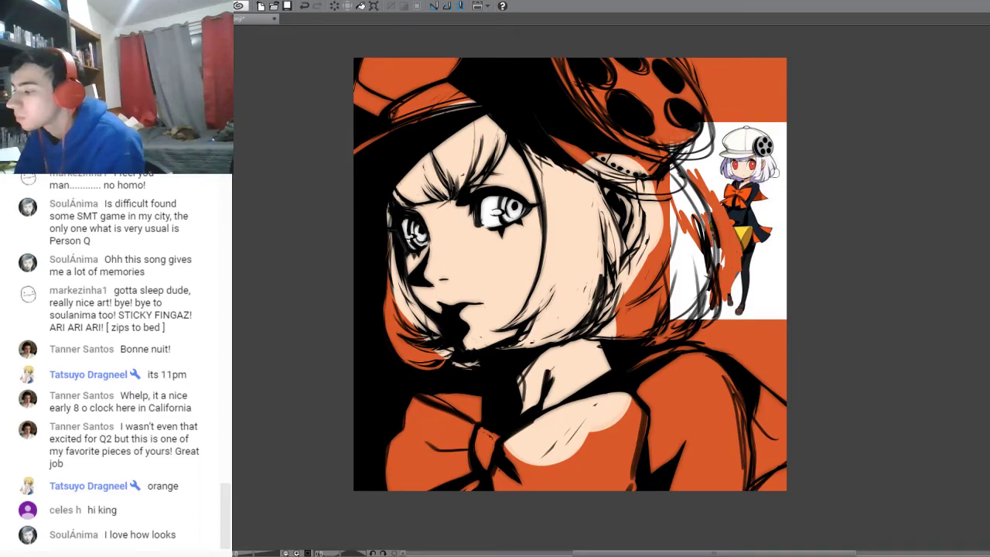
# - Paint the hair beside the face, the upper hair behind the ear and the far-side lock in a near-white lavender
pyautogui.hotkey('ctrl', 'z')
pyautogui.moveTo(549, 161)
pyautogui.mouseDown()
pyautogui.moveTo(564, 215)
pyautogui.moveTo(537, 169)
pyautogui.moveTo(545, 196)
pyautogui.moveTo(546, 179)
pyautogui.moveTo(571, 203)
pyautogui.moveTo(589, 203)
pyautogui.moveTo(595, 185)
pyautogui.moveTo(598, 196)
pyautogui.mouseUp()
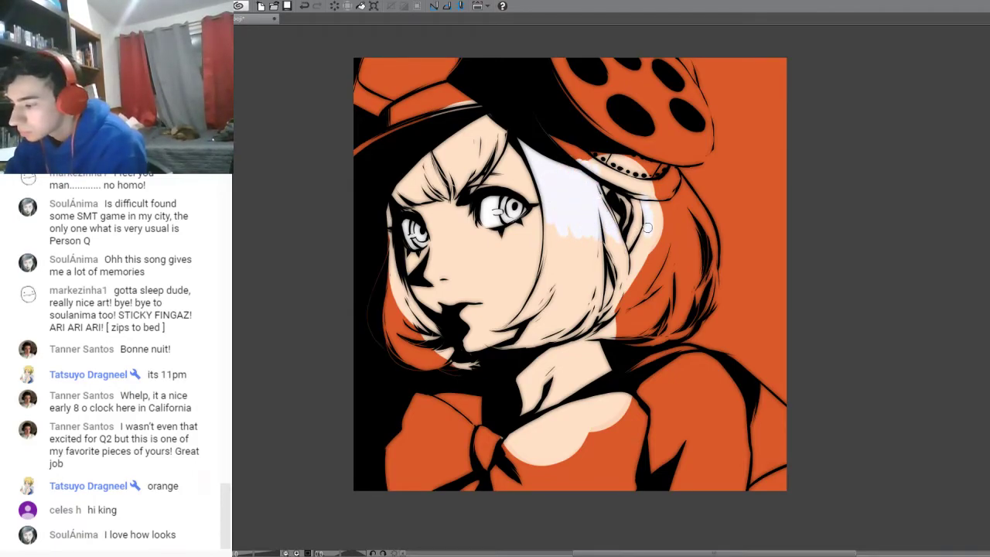
pyautogui.moveTo(645, 232)
pyautogui.mouseDown()
pyautogui.moveTo(641, 270)
pyautogui.moveTo(662, 203)
pyautogui.moveTo(648, 182)
pyautogui.moveTo(672, 204)
pyautogui.moveTo(676, 176)
pyautogui.moveTo(709, 228)
pyautogui.moveTo(711, 272)
pyautogui.mouseUp()
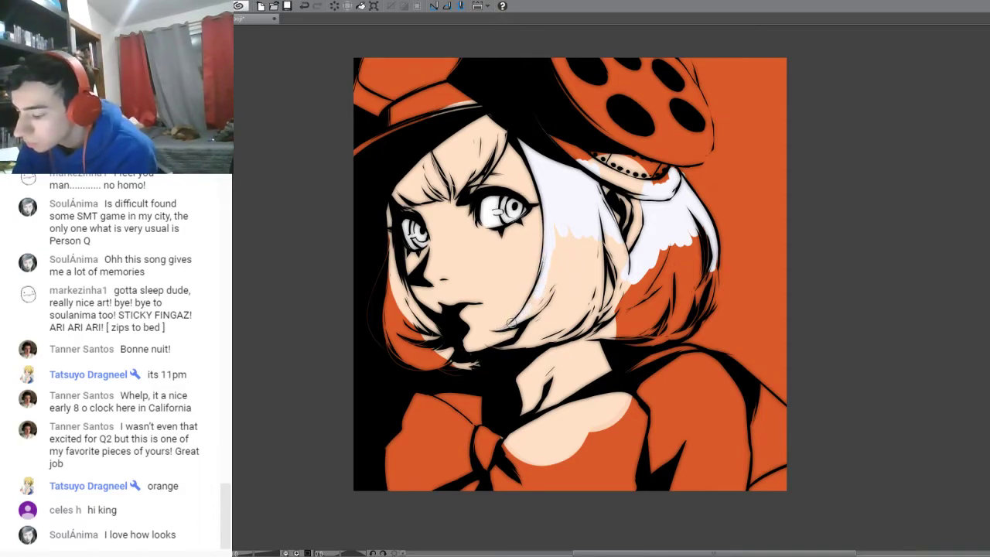
pyautogui.moveTo(539, 286)
pyautogui.mouseDown()
pyautogui.moveTo(540, 318)
pyautogui.moveTo(499, 351)
pyautogui.mouseUp()
pyautogui.moveTo(385, 313)
pyautogui.mouseDown()
pyautogui.moveTo(408, 369)
pyautogui.moveTo(388, 216)
pyautogui.moveTo(392, 257)
pyautogui.moveTo(434, 354)
pyautogui.moveTo(388, 335)
pyautogui.moveTo(432, 378)
pyautogui.moveTo(463, 381)
pyautogui.moveTo(465, 360)
pyautogui.mouseUp()
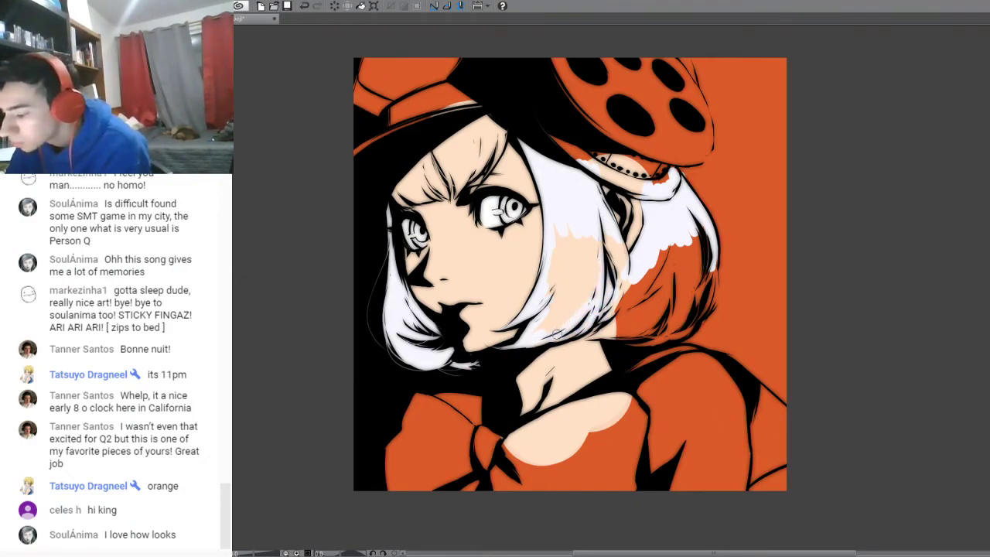
# - Fill the remaining side and back hair down to the tips, plus the fringe, with the same near-white lavender
pyautogui.moveTo(544, 333)
pyautogui.mouseDown()
pyautogui.moveTo(556, 301)
pyautogui.moveTo(555, 258)
pyautogui.moveTo(549, 311)
pyautogui.moveTo(597, 259)
pyautogui.moveTo(590, 201)
pyautogui.moveTo(612, 236)
pyautogui.mouseUp()
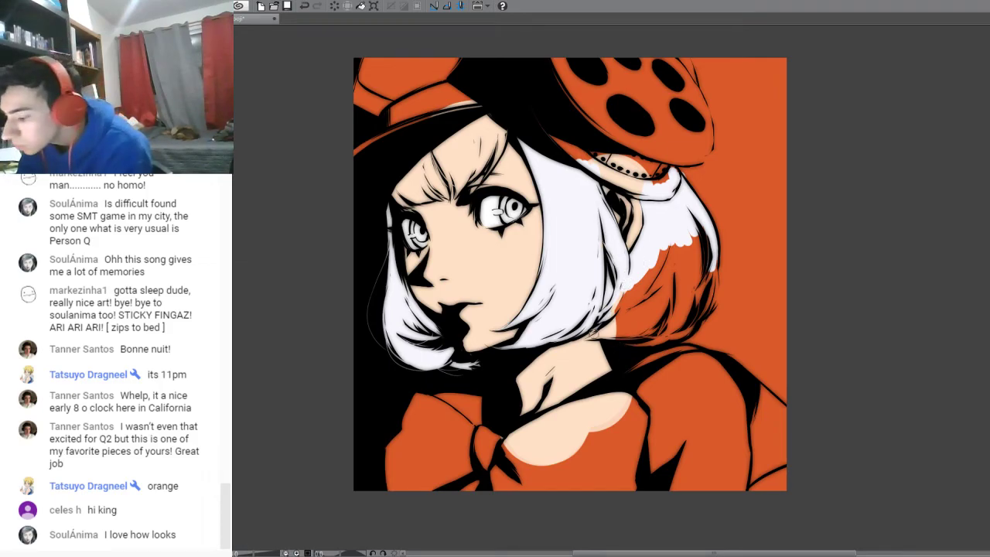
pyautogui.moveTo(591, 336); pyautogui.dragTo(636, 327)
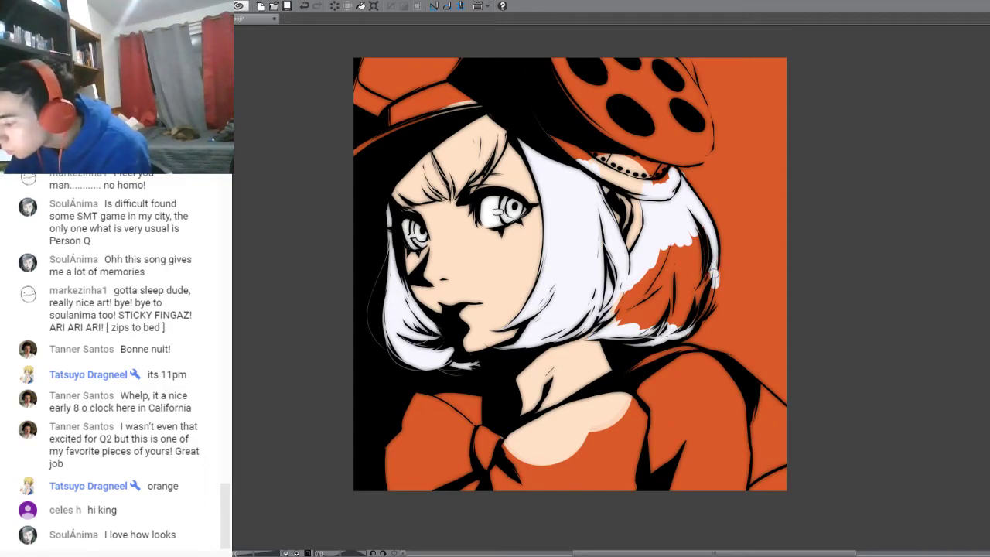
pyautogui.moveTo(710, 302)
pyautogui.mouseDown()
pyautogui.moveTo(696, 294)
pyautogui.moveTo(693, 240)
pyautogui.moveTo(675, 314)
pyautogui.moveTo(656, 246)
pyautogui.moveTo(630, 325)
pyautogui.moveTo(657, 256)
pyautogui.moveTo(614, 325)
pyautogui.moveTo(647, 292)
pyautogui.mouseUp()
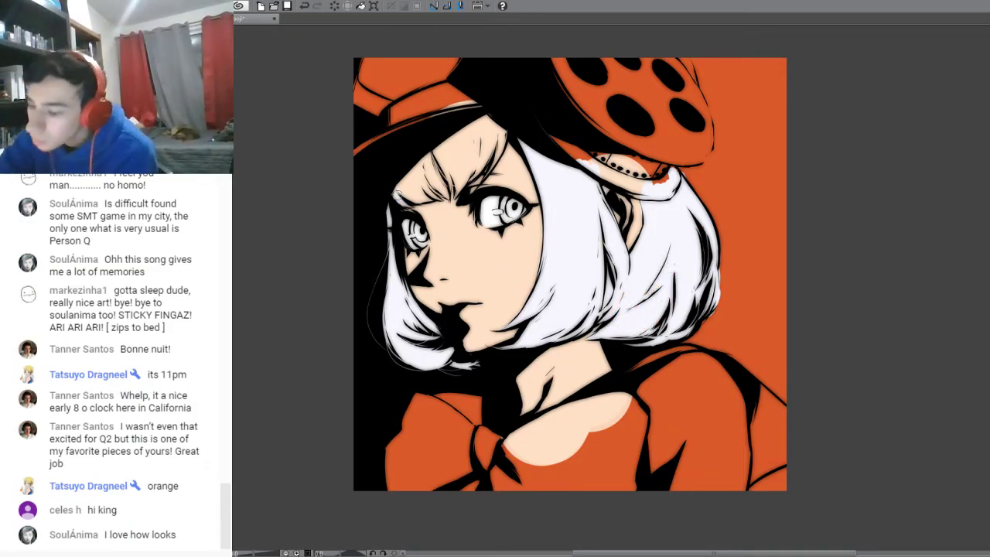
pyautogui.moveTo(433, 195)
pyautogui.mouseDown()
pyautogui.moveTo(442, 194)
pyautogui.moveTo(425, 145)
pyautogui.moveTo(451, 179)
pyautogui.moveTo(466, 168)
pyautogui.moveTo(458, 187)
pyautogui.moveTo(503, 132)
pyautogui.moveTo(481, 182)
pyautogui.mouseUp()
pyautogui.moveTo(508, 121)
pyautogui.mouseDown()
pyautogui.moveTo(462, 169)
pyautogui.moveTo(490, 109)
pyautogui.moveTo(388, 189)
pyautogui.moveTo(435, 181)
pyautogui.mouseUp()
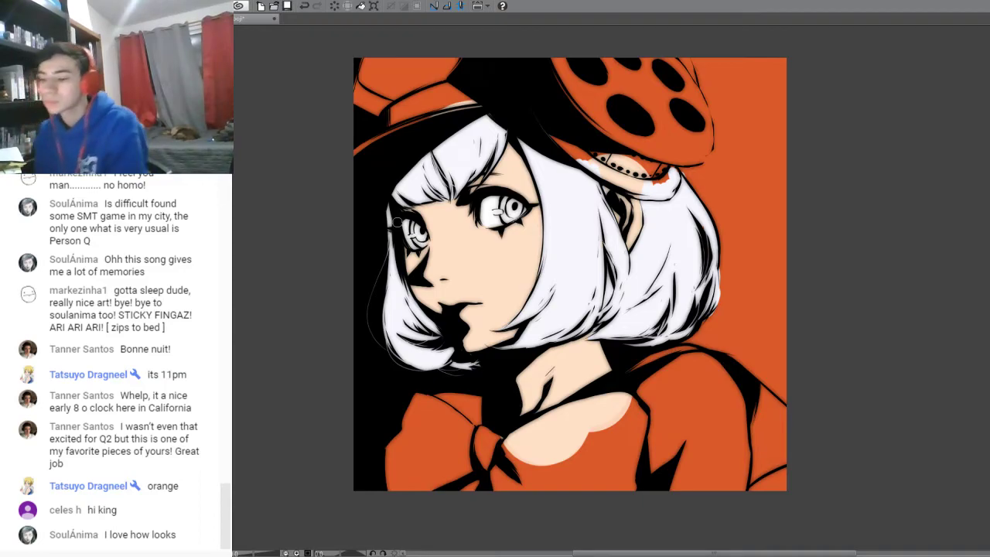
# - Select all the hair areas, try purple and lavender fills, settle on a very pale lavender and clear the selection
pyautogui.click(560, 258)
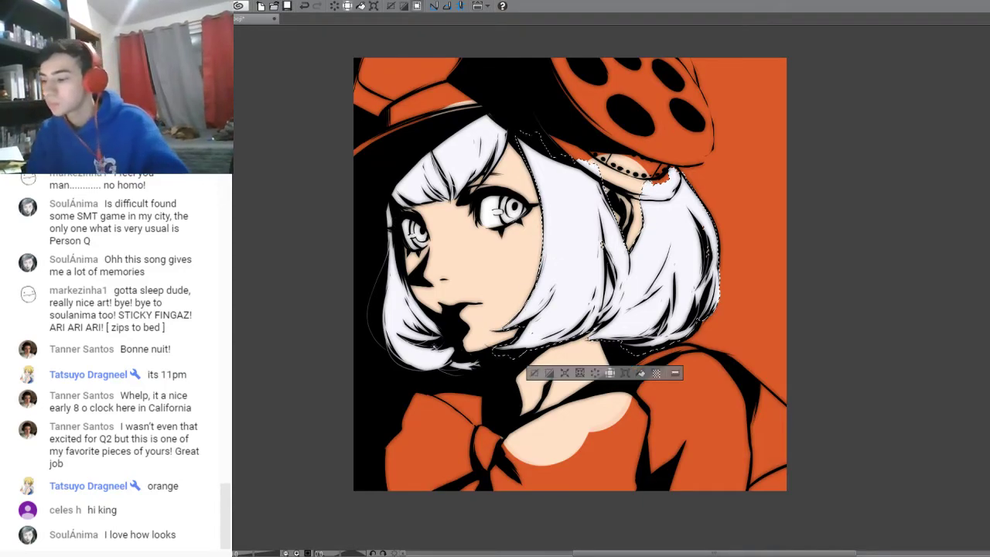
pyautogui.keyDown('shift'); pyautogui.click(416, 183); pyautogui.keyUp('shift')
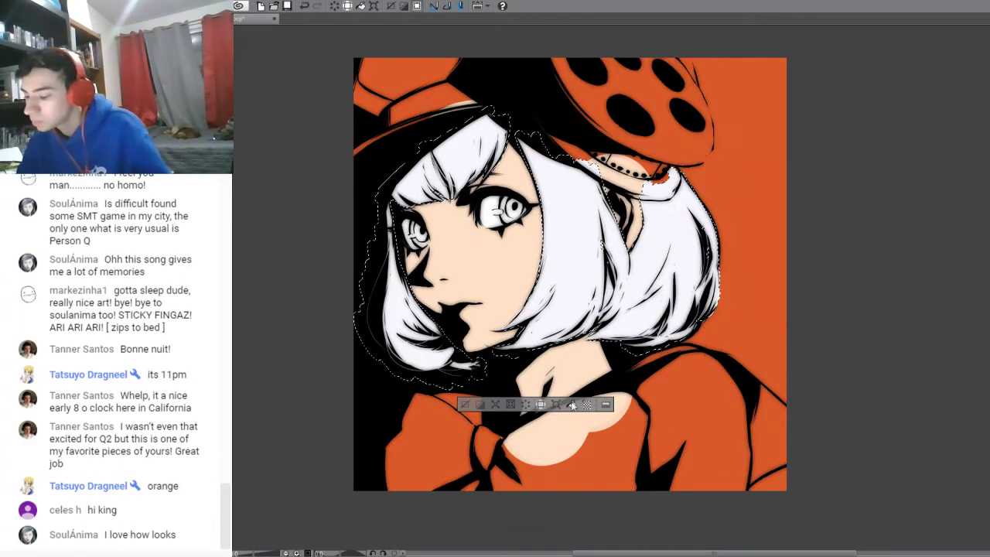
pyautogui.click(573, 404)
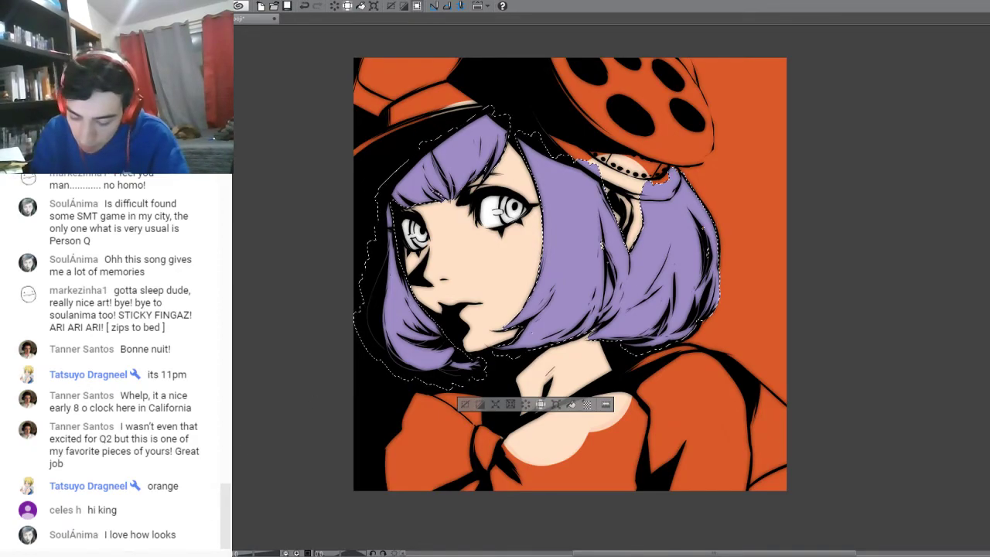
pyautogui.click(572, 404)
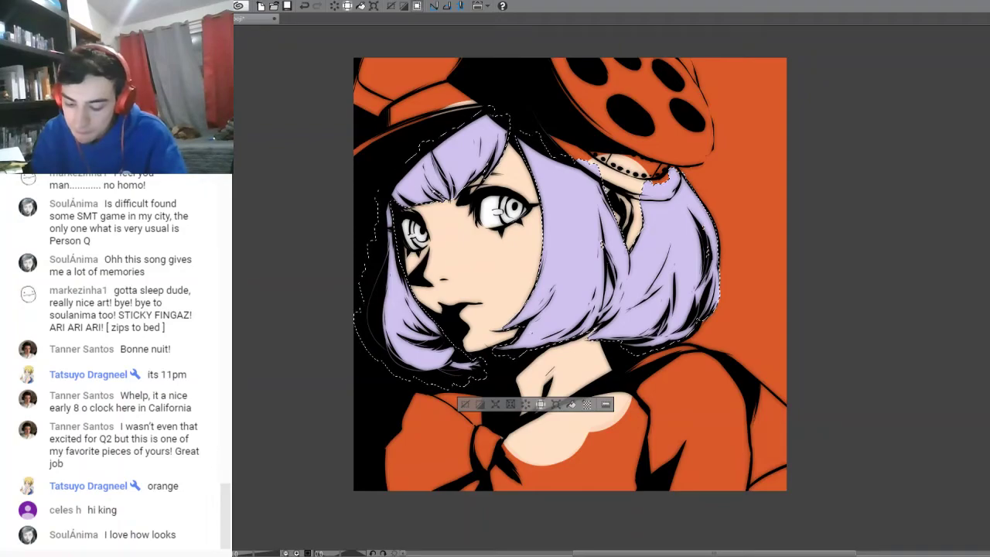
pyautogui.click(572, 405)
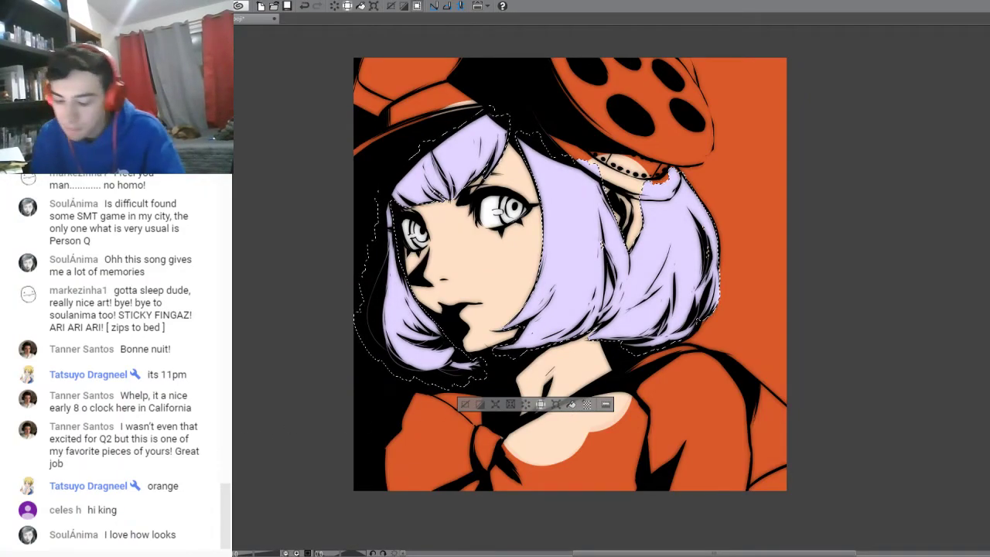
pyautogui.click(573, 403)
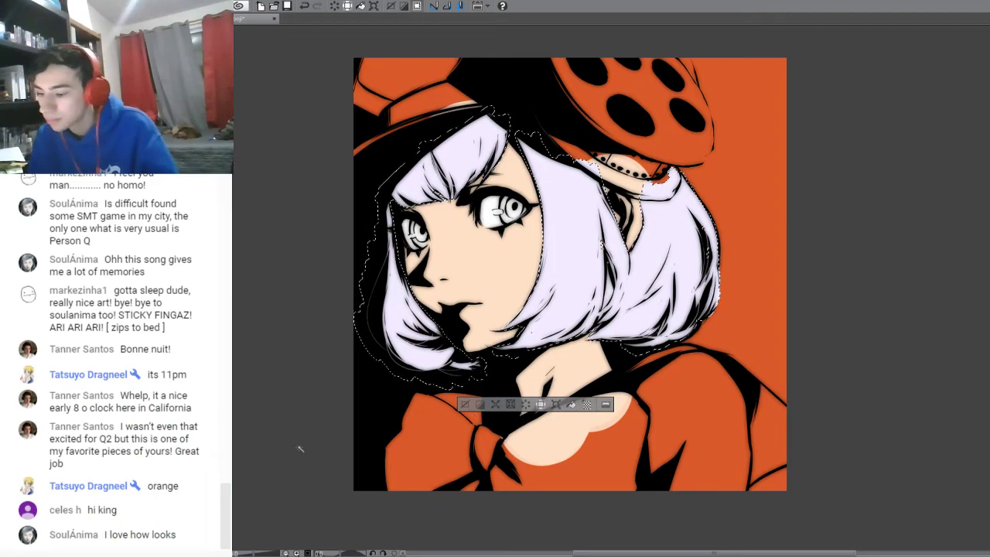
pyautogui.click(464, 408)
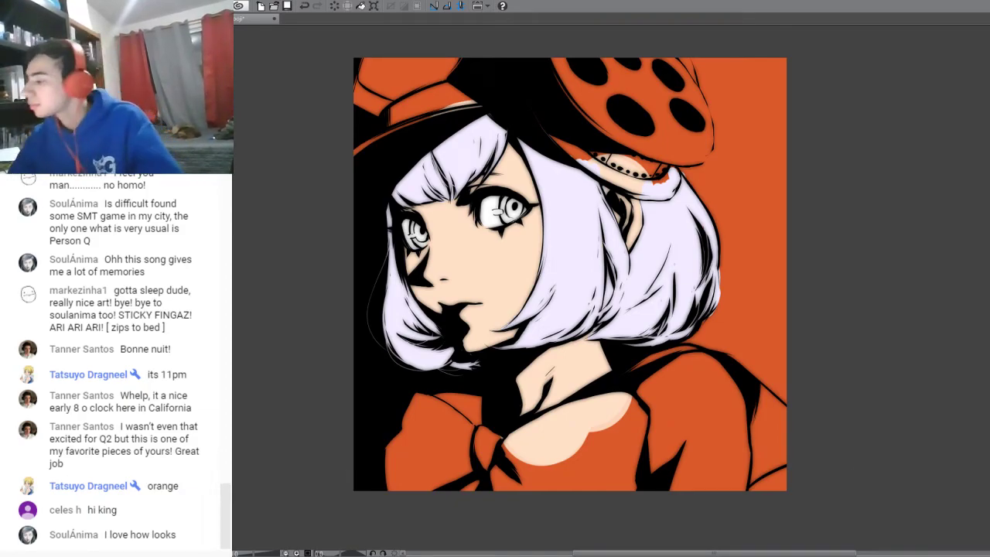
# - Check the character reference for the eye colour and paint both irises deep red
pyautogui.click(989, 177)
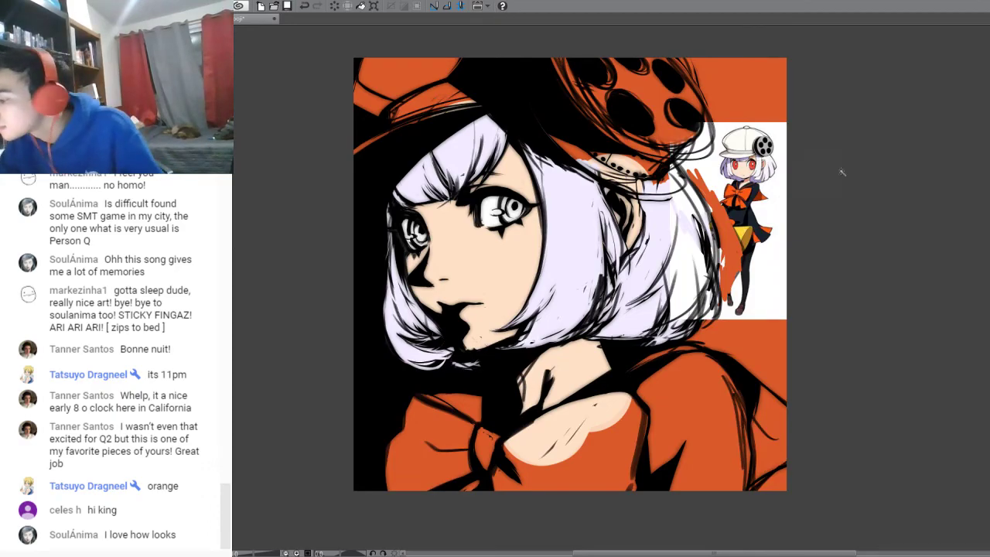
pyautogui.hotkey('ctrl', 'y')
pyautogui.moveTo(503, 201)
pyautogui.mouseDown()
pyautogui.moveTo(509, 218)
pyautogui.moveTo(513, 202)
pyautogui.moveTo(518, 212)
pyautogui.mouseUp()
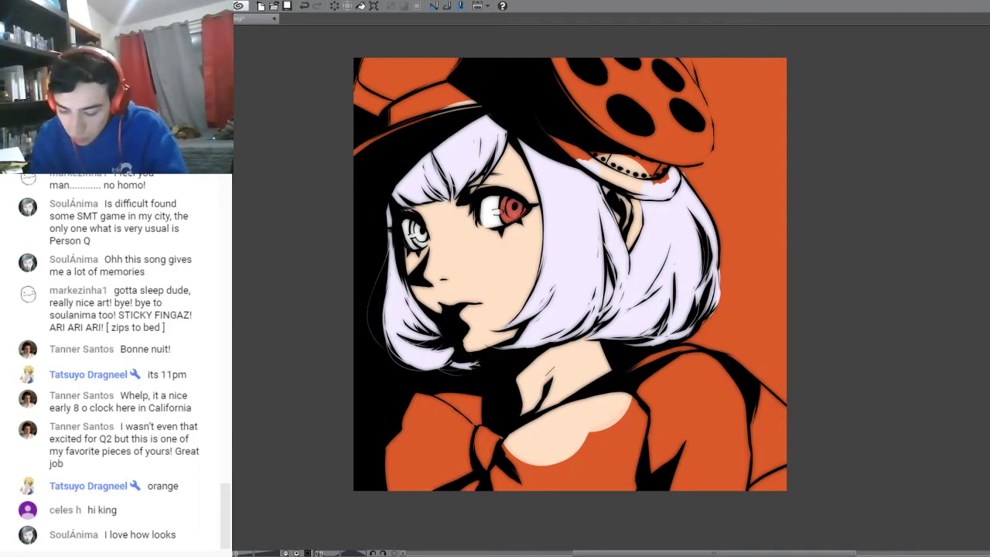
pyautogui.moveTo(509, 200)
pyautogui.mouseDown()
pyautogui.moveTo(505, 214)
pyautogui.moveTo(518, 204)
pyautogui.mouseUp()
pyautogui.moveTo(410, 228); pyautogui.dragTo(423, 235)
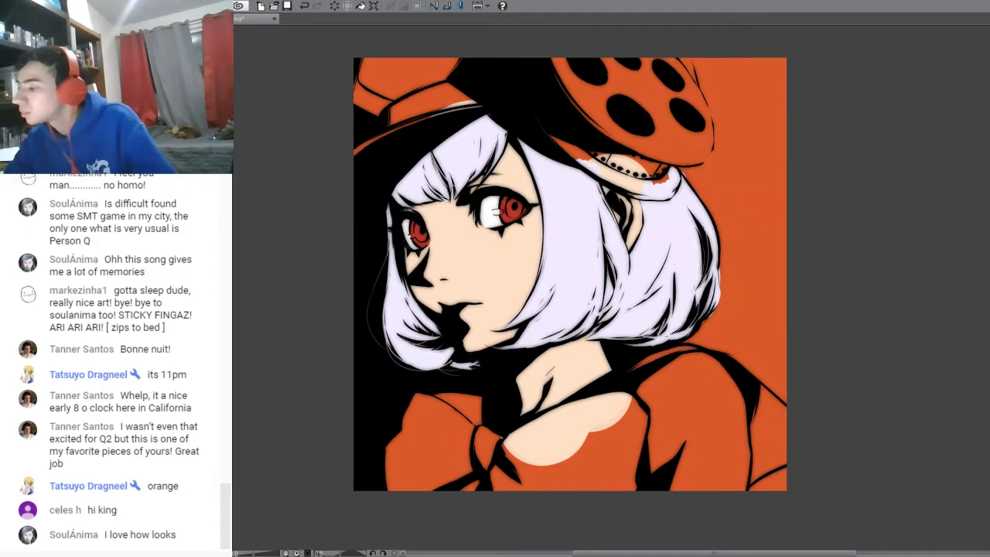
# - Paint the cap's crown and band off-white and the perforated disc with the curved band beneath it grey
pyautogui.moveTo(370, 97)
pyautogui.mouseDown()
pyautogui.moveTo(367, 43)
pyautogui.moveTo(355, 110)
pyautogui.moveTo(445, 51)
pyautogui.moveTo(469, 49)
pyautogui.moveTo(460, 58)
pyautogui.moveTo(478, 66)
pyautogui.moveTo(431, 94)
pyautogui.moveTo(468, 93)
pyautogui.moveTo(388, 133)
pyautogui.moveTo(436, 93)
pyautogui.mouseUp()
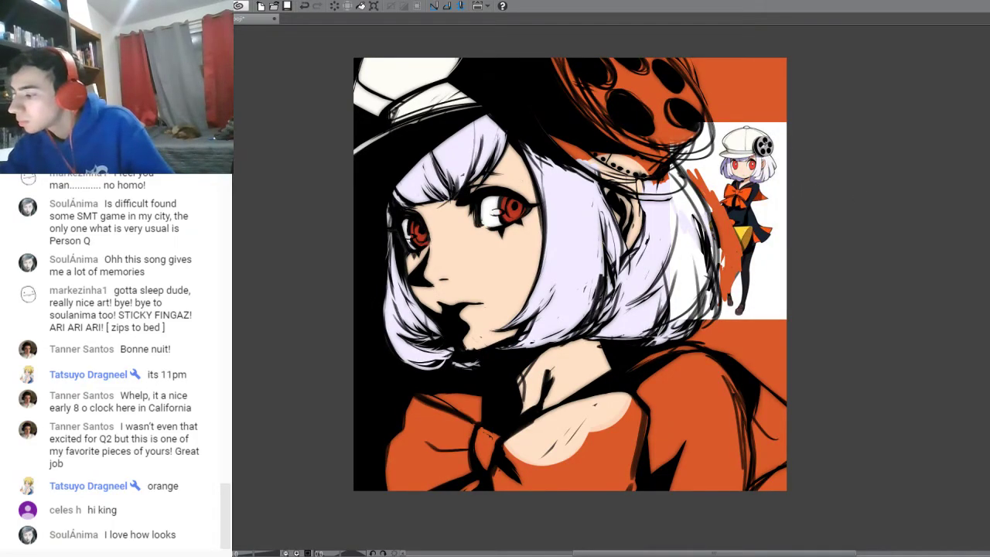
pyautogui.moveTo(563, 74)
pyautogui.mouseDown()
pyautogui.moveTo(614, 132)
pyautogui.moveTo(560, 61)
pyautogui.mouseUp()
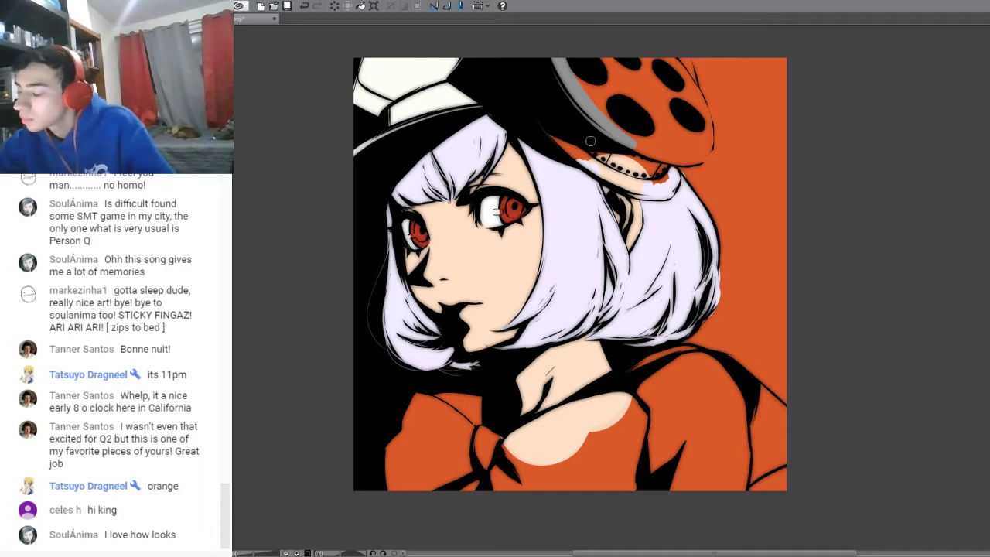
pyautogui.moveTo(584, 99)
pyautogui.mouseDown()
pyautogui.moveTo(603, 101)
pyautogui.moveTo(599, 74)
pyautogui.moveTo(657, 116)
pyautogui.moveTo(662, 58)
pyautogui.moveTo(692, 96)
pyautogui.moveTo(695, 85)
pyautogui.moveTo(705, 146)
pyautogui.mouseUp()
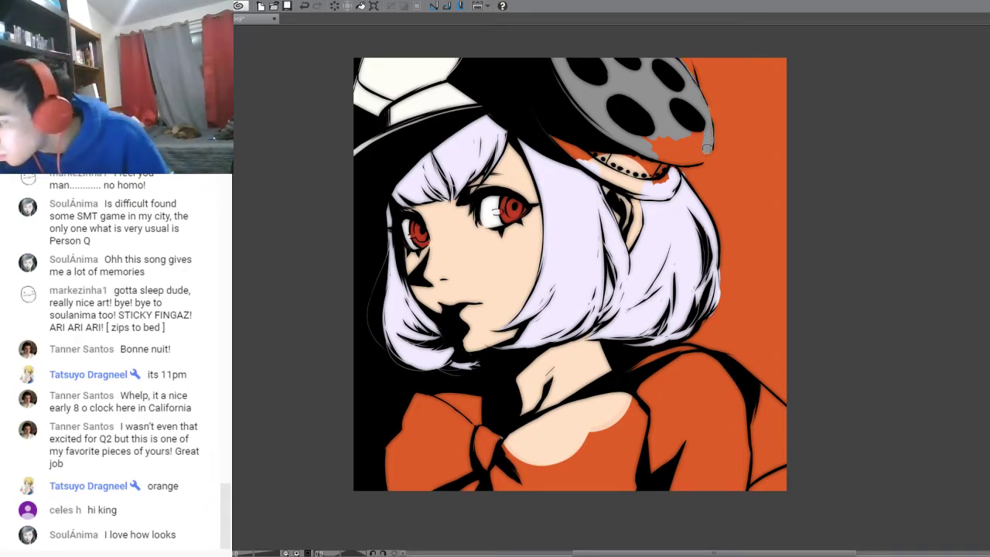
pyautogui.moveTo(703, 144)
pyautogui.mouseDown()
pyautogui.moveTo(690, 161)
pyautogui.moveTo(673, 161)
pyautogui.moveTo(648, 141)
pyautogui.moveTo(686, 151)
pyautogui.moveTo(701, 128)
pyautogui.mouseUp()
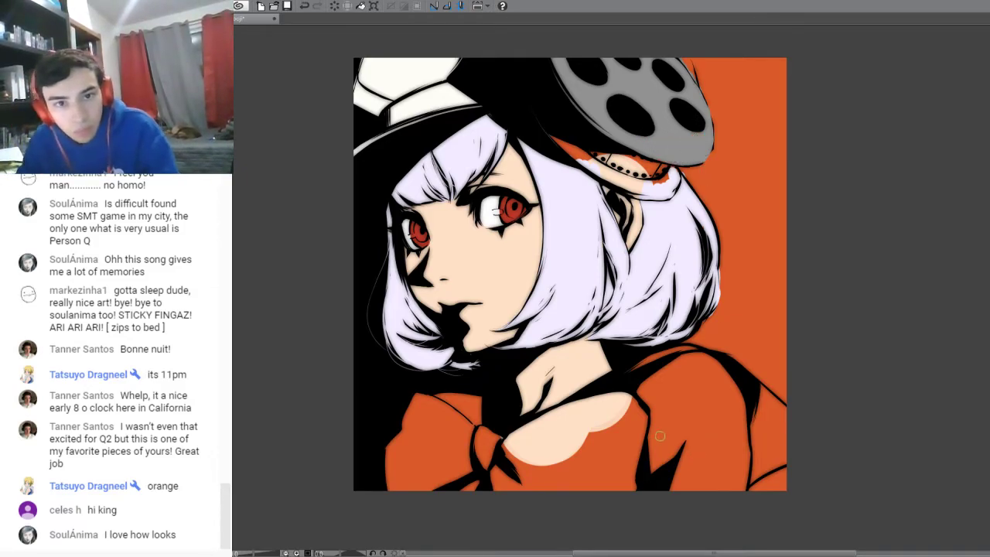
pyautogui.moveTo(540, 122)
pyautogui.mouseDown()
pyautogui.moveTo(640, 190)
pyautogui.moveTo(630, 192)
pyautogui.moveTo(665, 195)
pyautogui.moveTo(671, 167)
pyautogui.moveTo(653, 185)
pyautogui.moveTo(637, 182)
pyautogui.mouseUp()
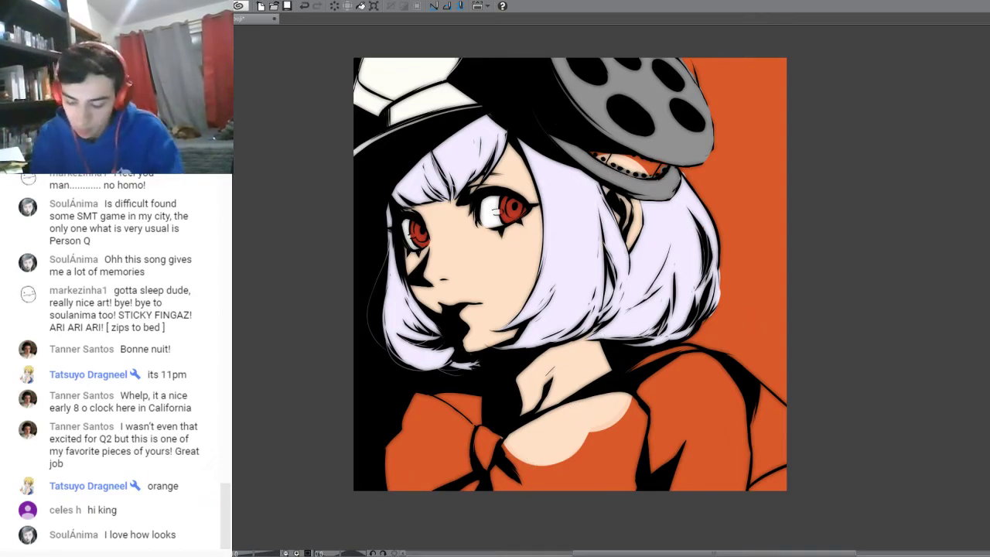
# - Check the character reference and paint the large chest bow bright orange
pyautogui.hotkey('ctrl', 'z')
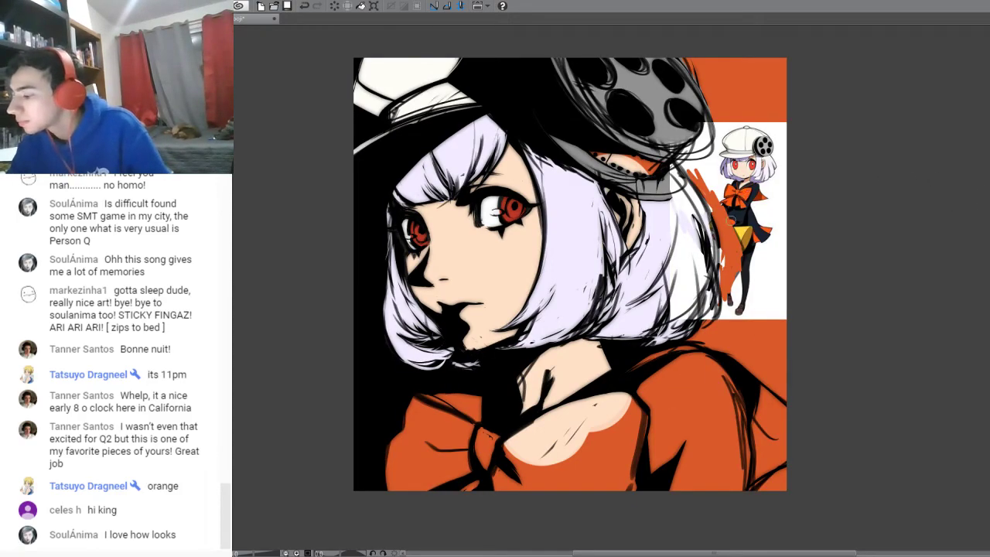
pyautogui.moveTo(632, 417)
pyautogui.mouseDown()
pyautogui.moveTo(525, 464)
pyautogui.moveTo(491, 445)
pyautogui.moveTo(566, 428)
pyautogui.moveTo(489, 491)
pyautogui.moveTo(565, 474)
pyautogui.mouseUp()
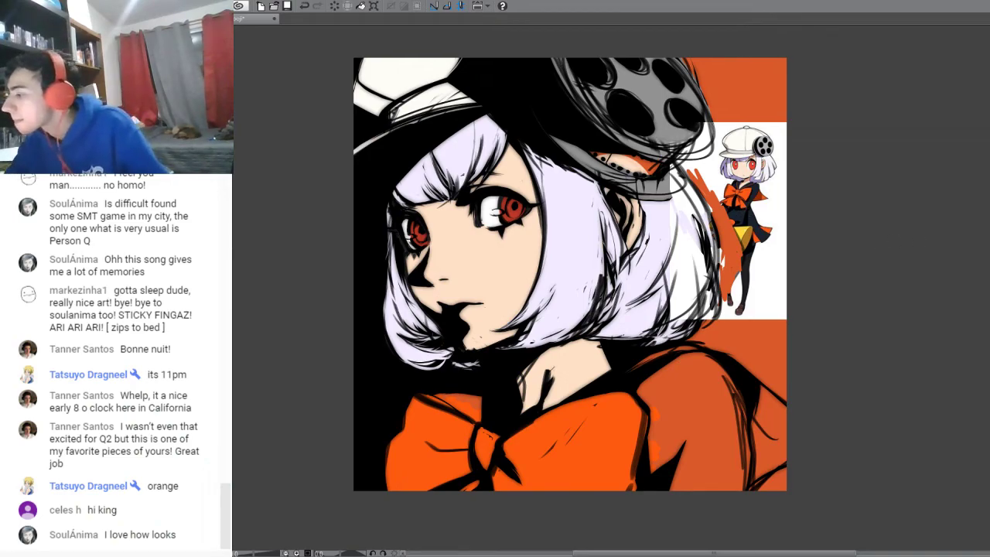
pyautogui.hotkey('ctrl', 'h')
# - Paint the near sleeve and the small clothing area above the bow's far side dark navy
pyautogui.moveTo(659, 377)
pyautogui.mouseDown()
pyautogui.moveTo(653, 404)
pyautogui.moveTo(638, 386)
pyautogui.moveTo(655, 418)
pyautogui.moveTo(650, 471)
pyautogui.mouseUp()
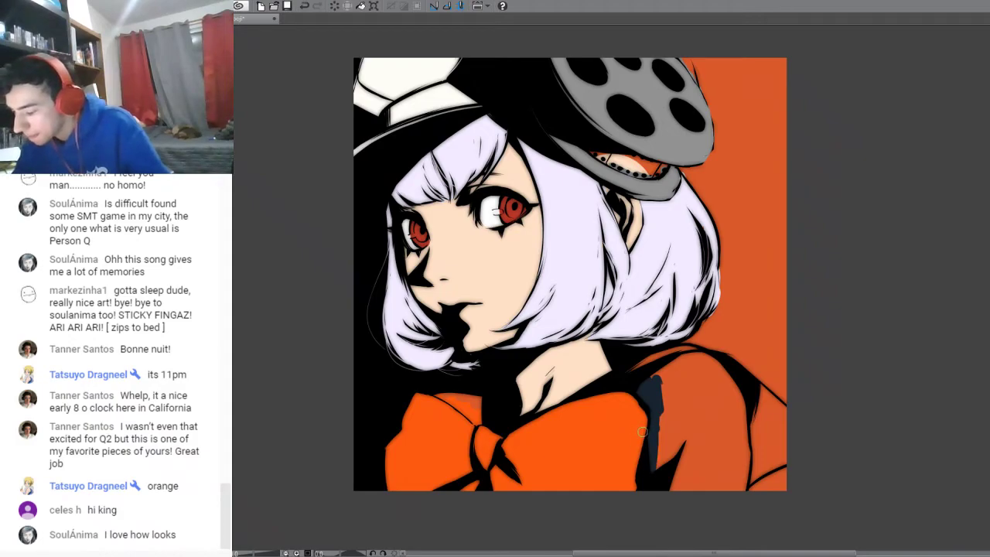
pyautogui.moveTo(656, 426)
pyautogui.mouseDown()
pyautogui.moveTo(663, 470)
pyautogui.moveTo(681, 405)
pyautogui.moveTo(669, 496)
pyautogui.moveTo(692, 498)
pyautogui.moveTo(731, 431)
pyautogui.moveTo(745, 462)
pyautogui.moveTo(743, 406)
pyautogui.moveTo(701, 352)
pyautogui.moveTo(633, 373)
pyautogui.moveTo(664, 350)
pyautogui.moveTo(688, 348)
pyautogui.moveTo(666, 356)
pyautogui.moveTo(652, 380)
pyautogui.moveTo(682, 387)
pyautogui.moveTo(704, 364)
pyautogui.moveTo(669, 412)
pyautogui.moveTo(686, 413)
pyautogui.moveTo(713, 388)
pyautogui.moveTo(697, 429)
pyautogui.moveTo(736, 391)
pyautogui.moveTo(741, 413)
pyautogui.moveTo(726, 371)
pyautogui.mouseUp()
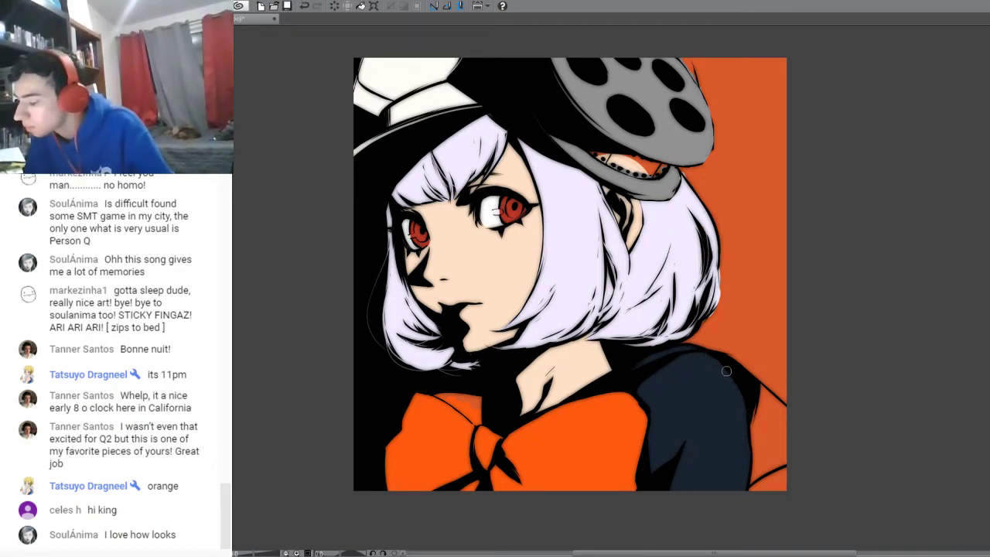
pyautogui.moveTo(437, 394)
pyautogui.mouseDown()
pyautogui.moveTo(480, 422)
pyautogui.moveTo(462, 401)
pyautogui.moveTo(485, 403)
pyautogui.moveTo(474, 397)
pyautogui.mouseUp()
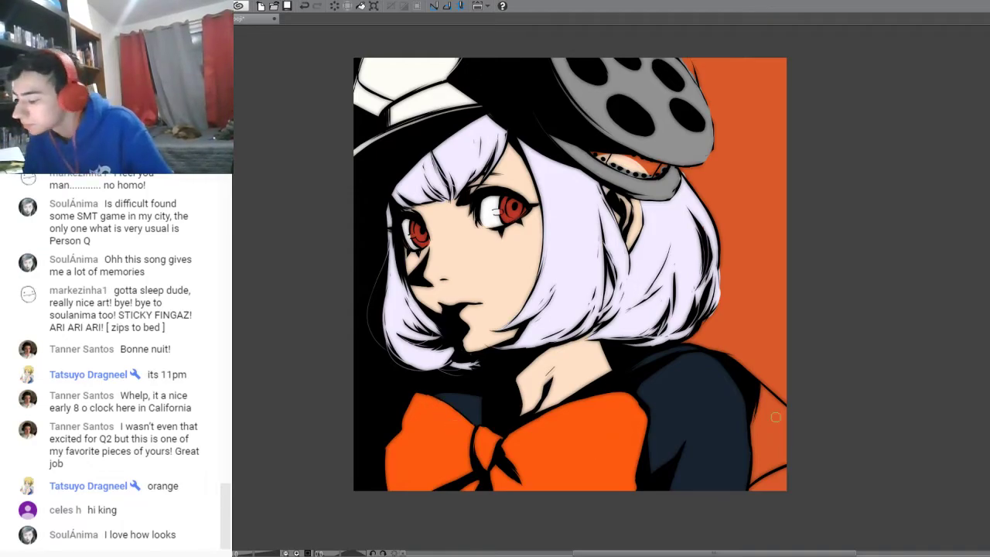
# - Paint the cape area behind the sleeve bright orange and the gap beneath the hat's perforated disc dark grey
pyautogui.moveTo(765, 402); pyautogui.dragTo(760, 410)
pyautogui.moveTo(757, 454)
pyautogui.mouseDown()
pyautogui.moveTo(750, 481)
pyautogui.moveTo(787, 461)
pyautogui.moveTo(758, 448)
pyautogui.moveTo(761, 423)
pyautogui.moveTo(767, 449)
pyautogui.moveTo(769, 415)
pyautogui.mouseUp()
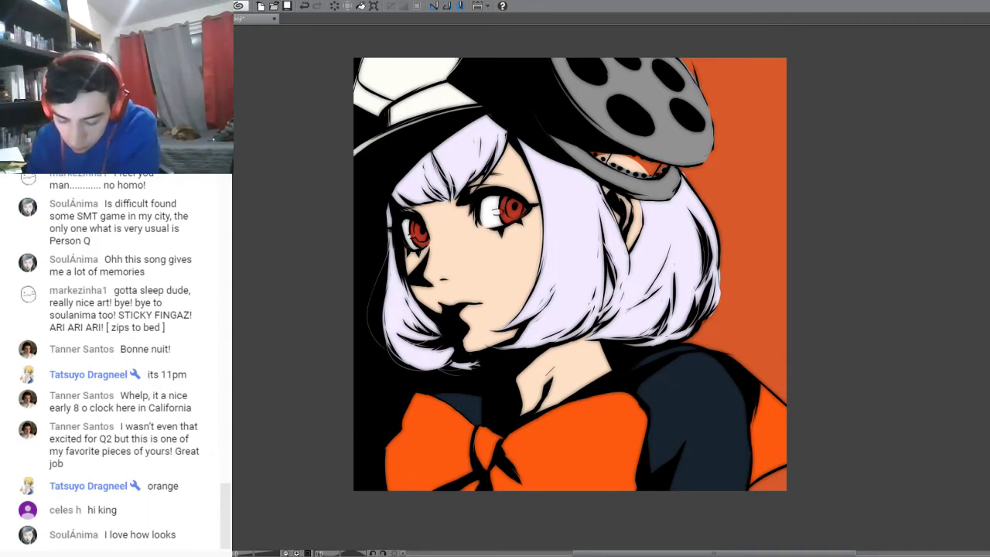
pyautogui.moveTo(614, 150)
pyautogui.mouseDown()
pyautogui.moveTo(591, 147)
pyautogui.moveTo(637, 172)
pyautogui.mouseUp()
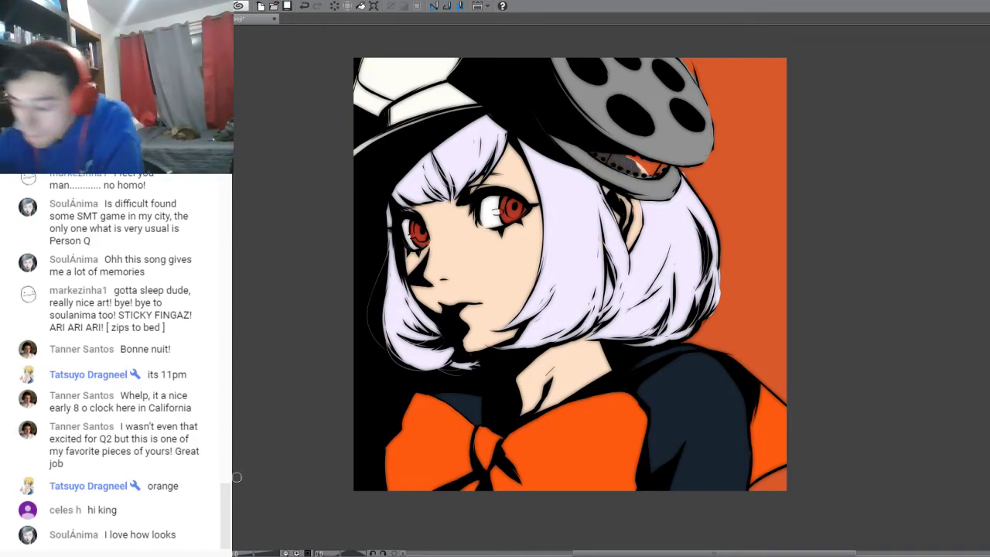
pyautogui.moveTo(599, 144)
pyautogui.mouseDown()
pyautogui.moveTo(642, 175)
pyautogui.moveTo(665, 168)
pyautogui.moveTo(623, 156)
pyautogui.moveTo(646, 165)
pyautogui.mouseUp()
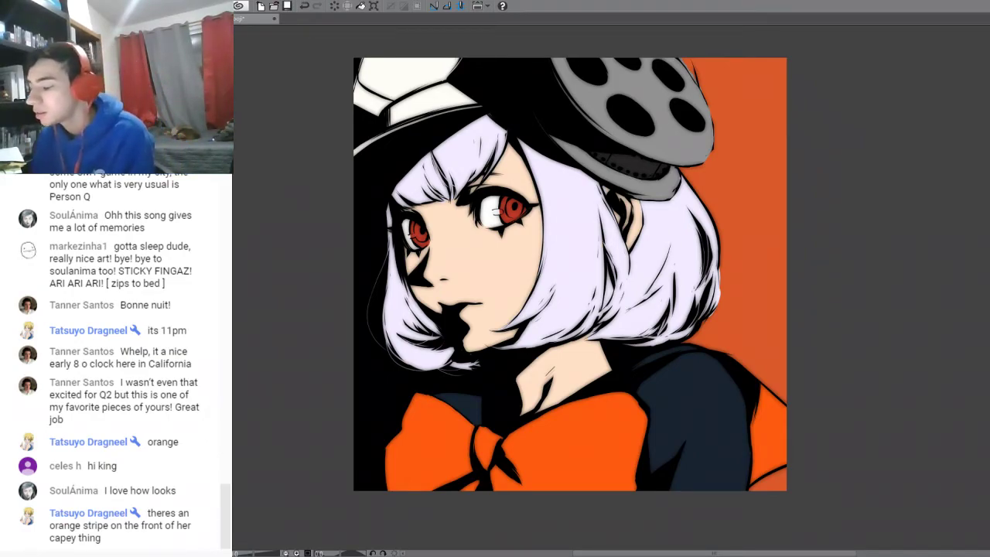
# - Try an orange stripe along the cape's shoulder edge, undo it and check the character reference
pyautogui.moveTo(667, 350); pyautogui.dragTo(628, 372)
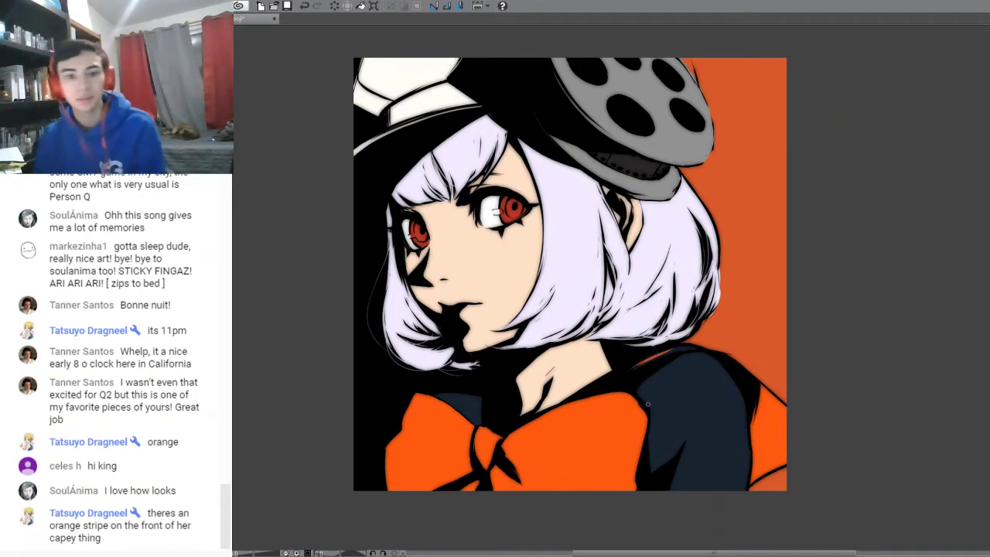
pyautogui.hotkey('ctrl', 'z')
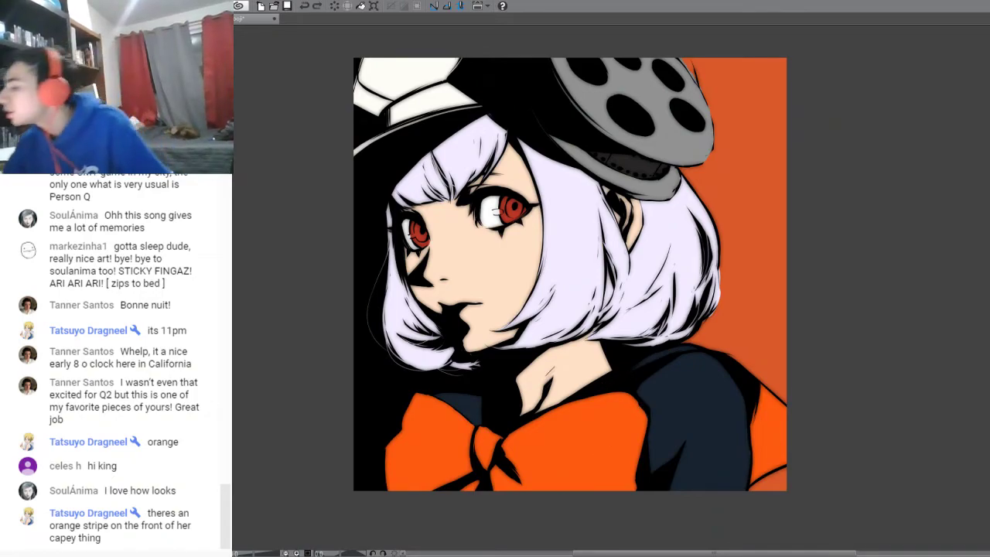
pyautogui.hotkey('ctrl', 'z')
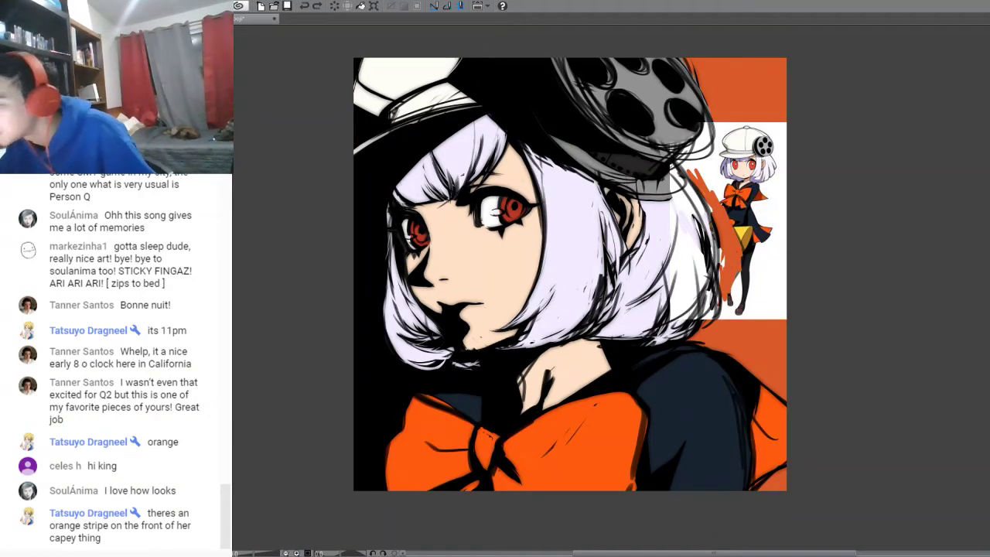
pyautogui.hotkey('ctrl', 'y')
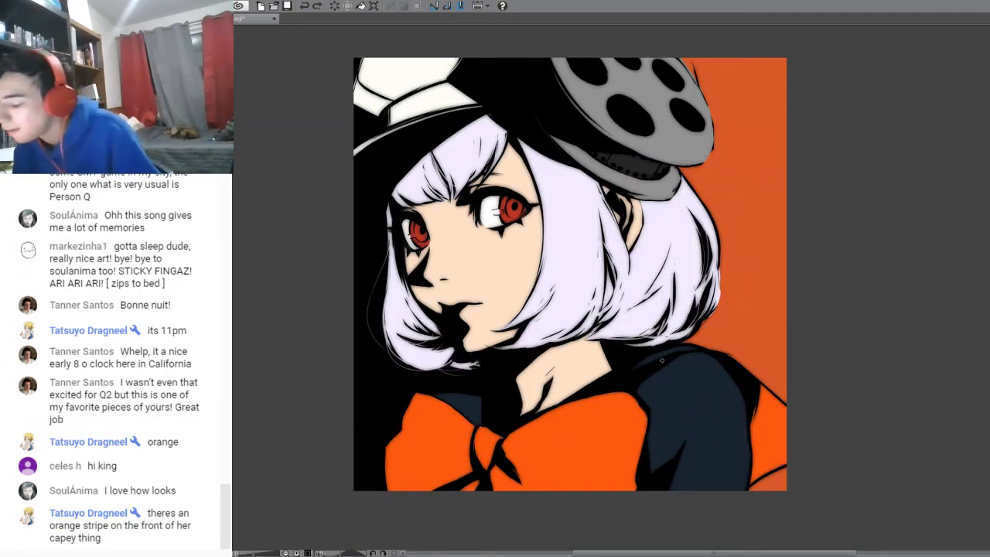
# - Paint a thin orange stripe along the cape's edge over the near shoulder and touch up the cape's outer line
pyautogui.moveTo(691, 348); pyautogui.dragTo(655, 362)
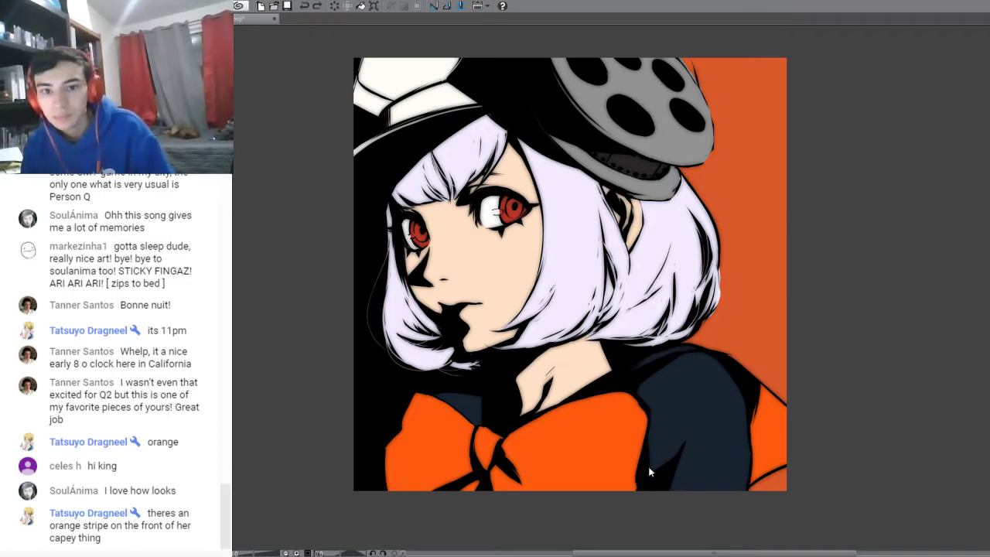
pyautogui.moveTo(702, 348); pyautogui.dragTo(680, 352)
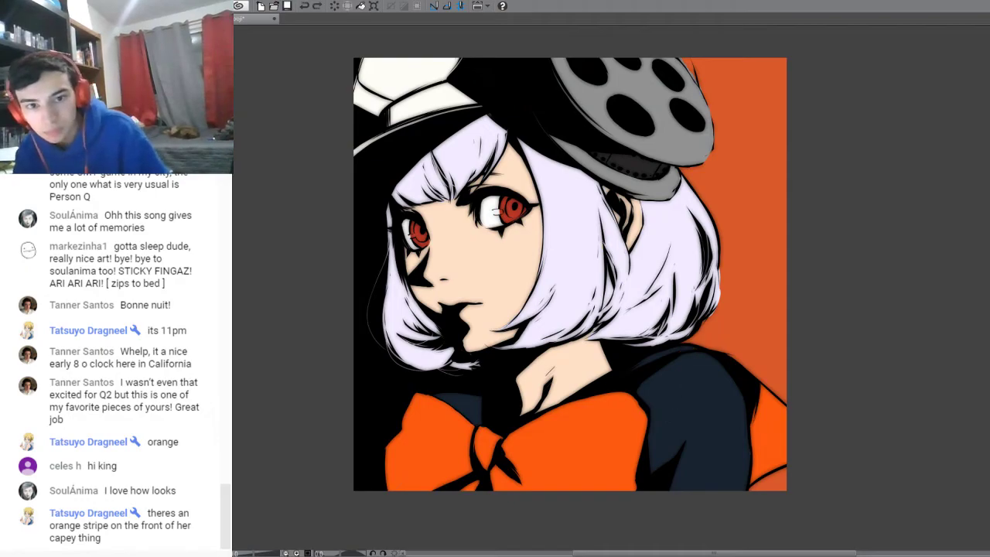
pyautogui.moveTo(682, 350); pyautogui.dragTo(633, 368)
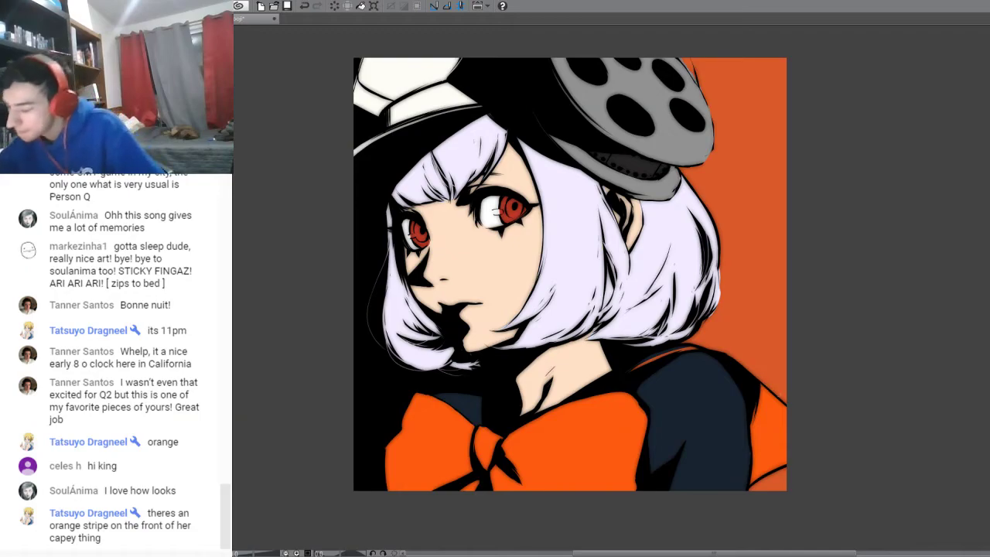
pyautogui.hotkey('ctrl', 'z')
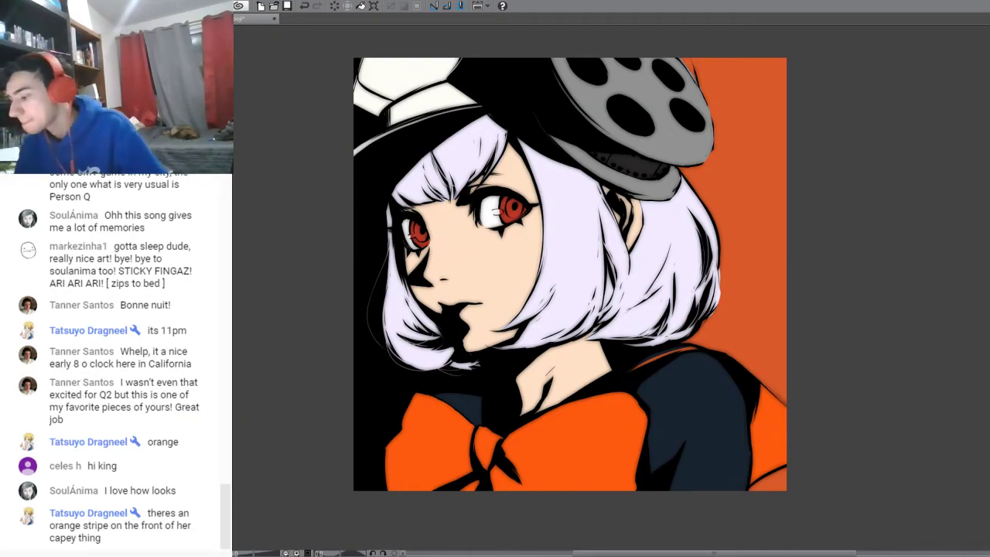
pyautogui.moveTo(764, 389); pyautogui.dragTo(787, 408)
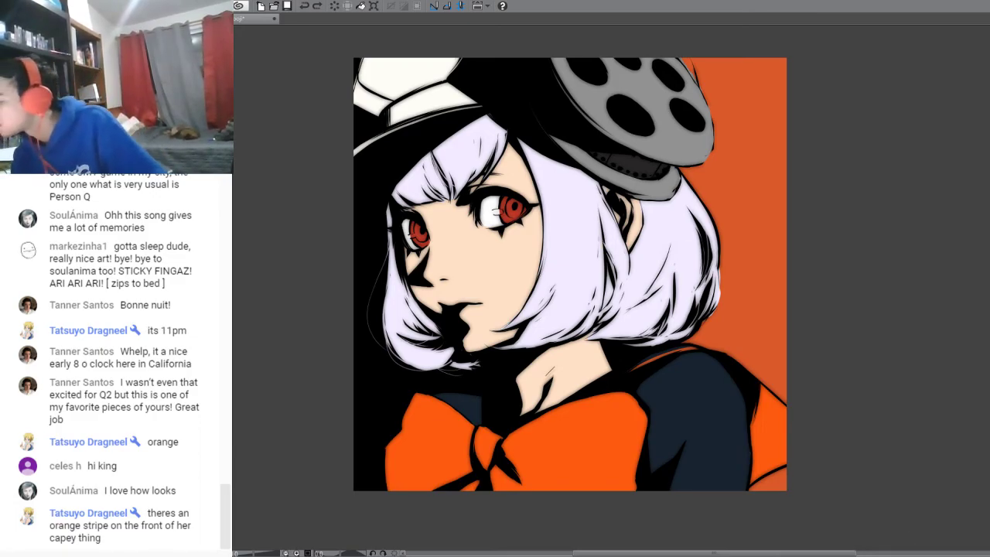
# - Try white rim highlights along the outer edge and tips of the back hair and undo the strokes
pyautogui.click(812, 258)
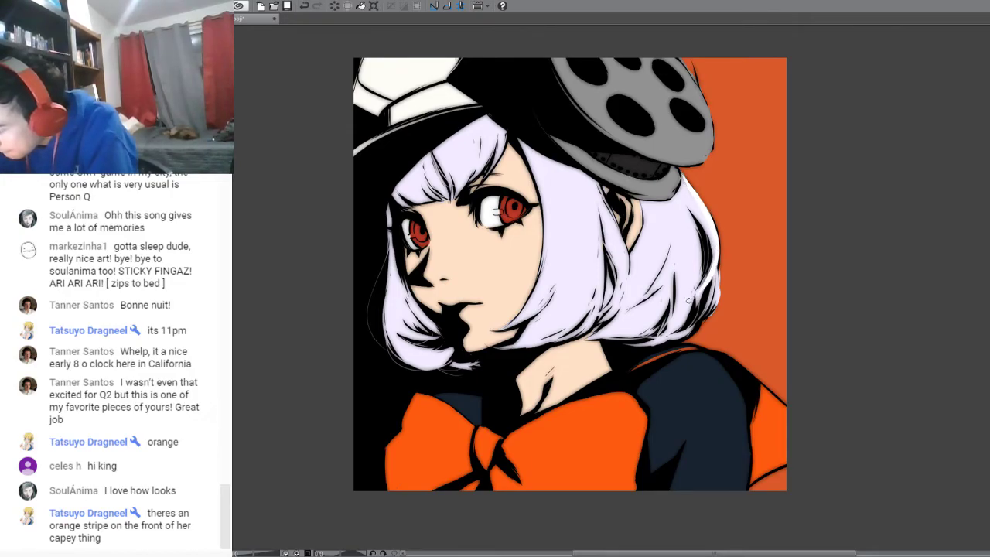
pyautogui.moveTo(716, 267)
pyautogui.mouseDown()
pyautogui.moveTo(710, 310)
pyautogui.moveTo(688, 323)
pyautogui.mouseUp()
pyautogui.moveTo(717, 291); pyautogui.dragTo(695, 318)
pyautogui.moveTo(716, 273)
pyautogui.mouseDown()
pyautogui.moveTo(710, 298)
pyautogui.moveTo(715, 270)
pyautogui.moveTo(699, 311)
pyautogui.moveTo(713, 268)
pyautogui.moveTo(687, 314)
pyautogui.mouseUp()
pyautogui.moveTo(716, 234); pyautogui.dragTo(721, 283)
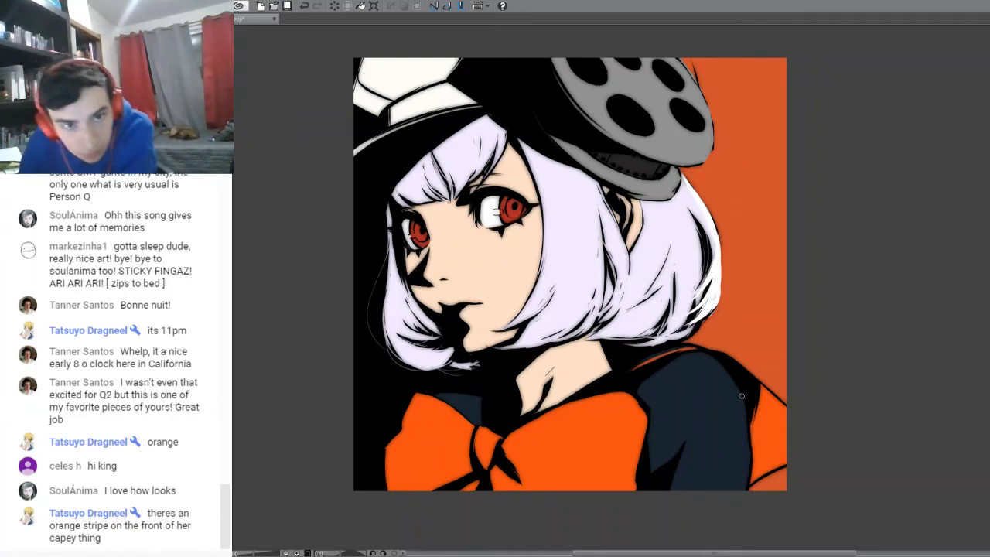
pyautogui.click(306, 6)
pyautogui.click(304, 7)
pyautogui.click(305, 6)
pyautogui.click(305, 6)
pyautogui.click(304, 7)
pyautogui.click(304, 6)
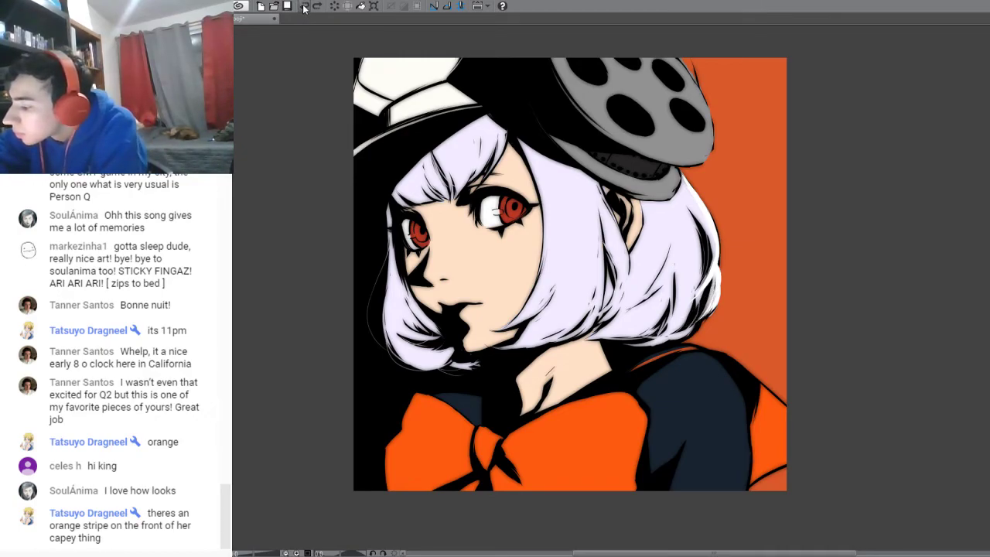
pyautogui.click(304, 6)
pyautogui.click(305, 6)
# - Paint thin white highlights along the back hair's outer edge and down the locks in front of the ear
pyautogui.moveTo(718, 271)
pyautogui.mouseDown()
pyautogui.moveTo(710, 311)
pyautogui.moveTo(716, 298)
pyautogui.moveTo(687, 336)
pyautogui.moveTo(694, 327)
pyautogui.moveTo(662, 342)
pyautogui.moveTo(693, 326)
pyautogui.mouseUp()
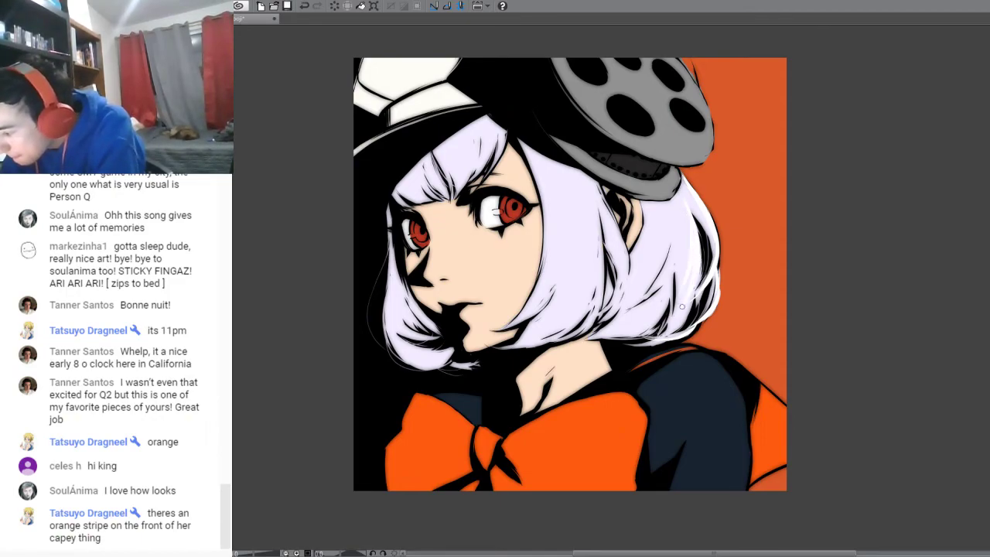
pyautogui.moveTo(595, 179); pyautogui.dragTo(623, 249)
pyautogui.moveTo(610, 211)
pyautogui.mouseDown()
pyautogui.moveTo(626, 272)
pyautogui.moveTo(612, 301)
pyautogui.mouseUp()
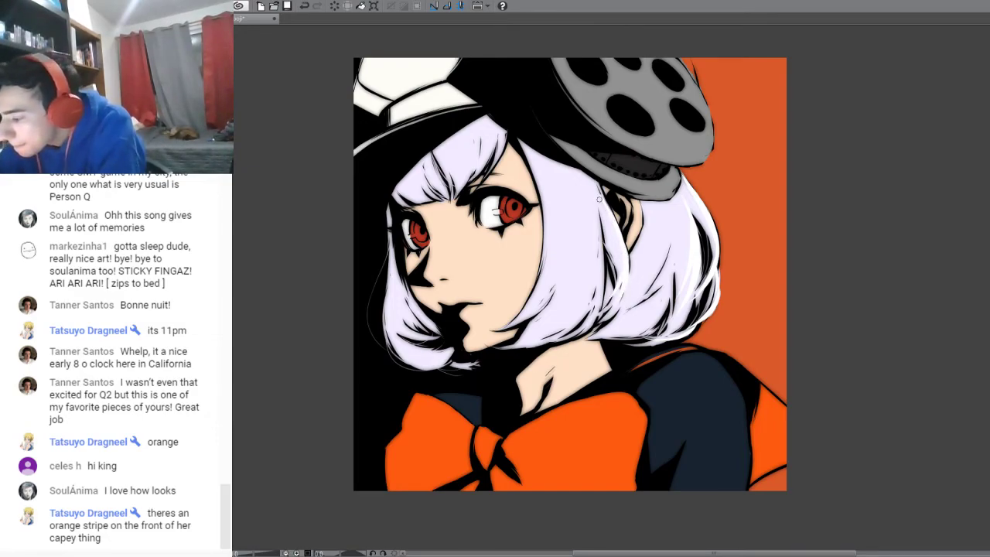
pyautogui.moveTo(592, 198); pyautogui.dragTo(601, 259)
pyautogui.moveTo(601, 218); pyautogui.dragTo(597, 311)
pyautogui.moveTo(601, 273)
pyautogui.mouseDown()
pyautogui.moveTo(588, 325)
pyautogui.moveTo(568, 339)
pyautogui.mouseUp()
pyautogui.moveTo(597, 299); pyautogui.dragTo(561, 336)
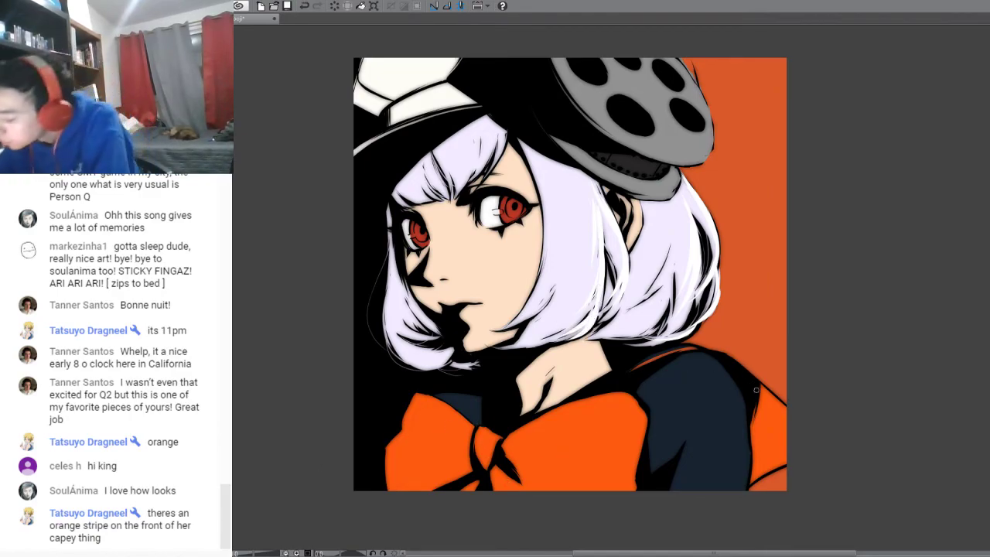
# - Paint a white rim highlight along the cape's shoulder edge and a white highlight down the sleeve's outer side
pyautogui.moveTo(683, 345); pyautogui.dragTo(656, 351)
pyautogui.moveTo(682, 346); pyautogui.dragTo(755, 375)
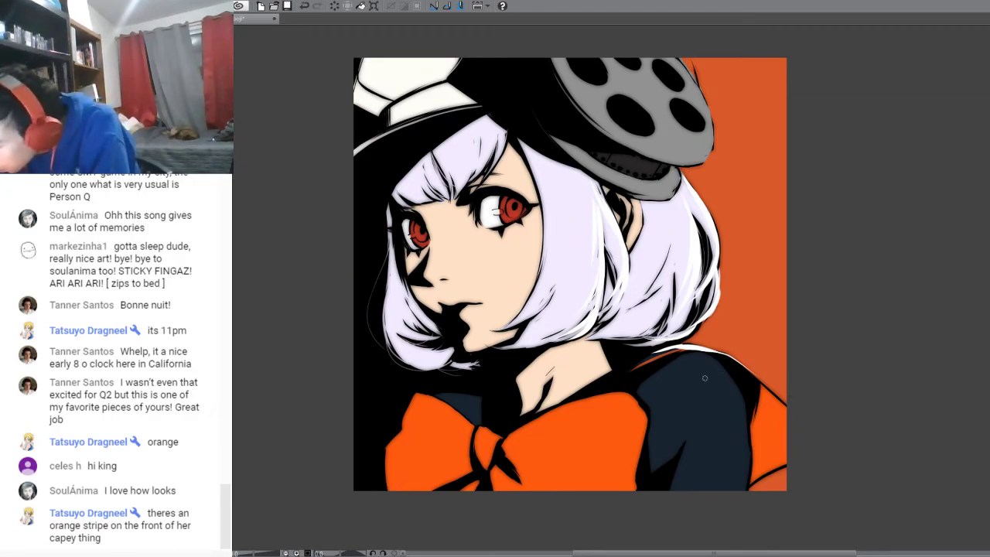
pyautogui.moveTo(688, 368)
pyautogui.mouseDown()
pyautogui.moveTo(713, 390)
pyautogui.moveTo(696, 361)
pyautogui.moveTo(711, 369)
pyautogui.moveTo(702, 375)
pyautogui.moveTo(713, 364)
pyautogui.moveTo(743, 405)
pyautogui.moveTo(739, 501)
pyautogui.mouseUp()
pyautogui.moveTo(749, 458)
pyautogui.mouseDown()
pyautogui.moveTo(731, 500)
pyautogui.moveTo(745, 460)
pyautogui.moveTo(744, 491)
pyautogui.moveTo(747, 461)
pyautogui.moveTo(746, 470)
pyautogui.mouseUp()
pyautogui.moveTo(723, 383)
pyautogui.mouseDown()
pyautogui.moveTo(746, 441)
pyautogui.moveTo(747, 423)
pyautogui.moveTo(749, 463)
pyautogui.moveTo(743, 426)
pyautogui.mouseUp()
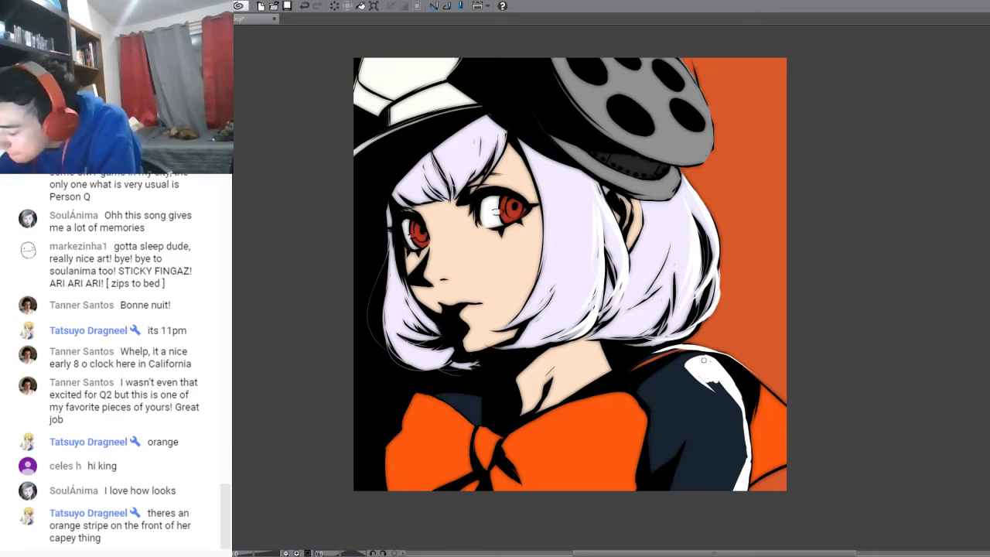
pyautogui.moveTo(692, 382)
pyautogui.mouseDown()
pyautogui.moveTo(692, 367)
pyautogui.moveTo(704, 383)
pyautogui.moveTo(685, 359)
pyautogui.moveTo(739, 407)
pyautogui.moveTo(731, 391)
pyautogui.moveTo(750, 472)
pyautogui.mouseUp()
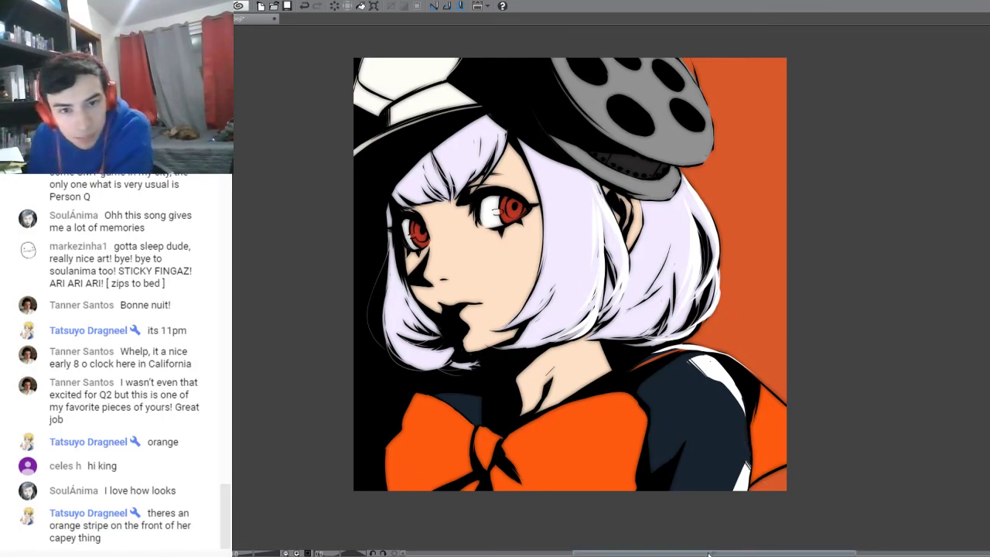
# - Remove the white highlight at the sleeve's lower end and refine the remaining shoulder highlight into a tapered shape
pyautogui.moveTo(724, 506)
pyautogui.mouseDown()
pyautogui.moveTo(747, 479)
pyautogui.moveTo(744, 488)
pyautogui.mouseUp()
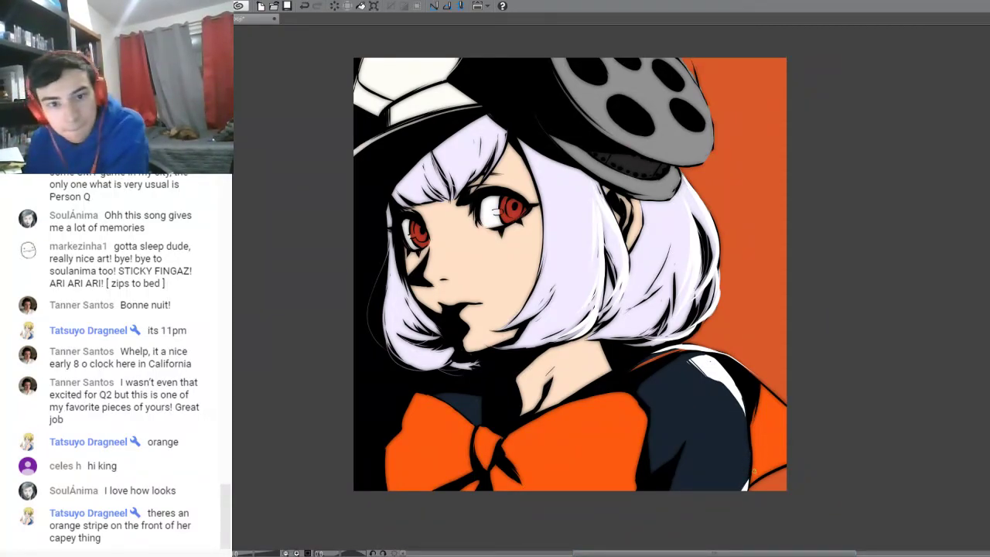
pyautogui.moveTo(744, 480); pyautogui.dragTo(747, 488)
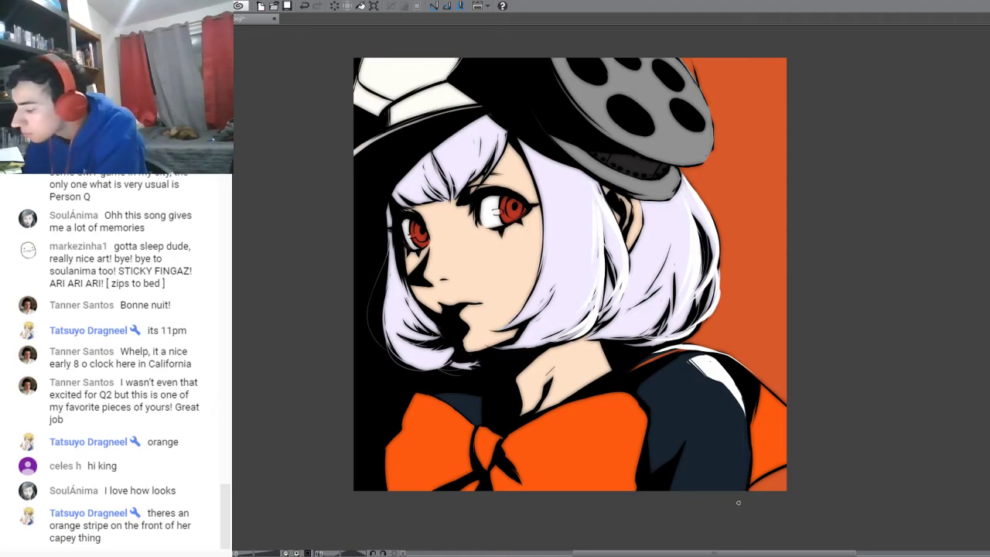
pyautogui.moveTo(709, 352)
pyautogui.mouseDown()
pyautogui.moveTo(728, 361)
pyautogui.moveTo(690, 357)
pyautogui.moveTo(708, 356)
pyautogui.mouseUp()
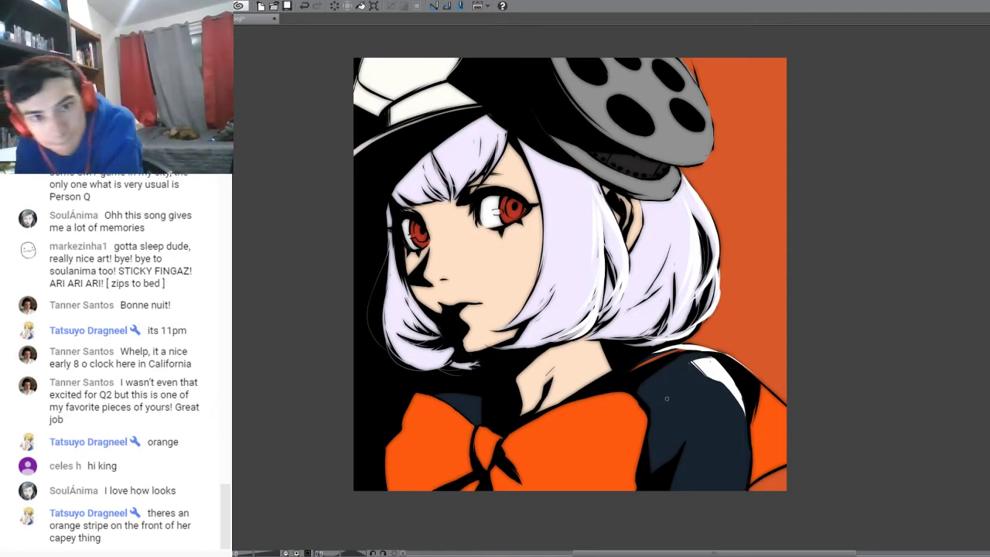
pyautogui.moveTo(733, 378); pyautogui.dragTo(747, 411)
pyautogui.moveTo(719, 358); pyautogui.dragTo(747, 419)
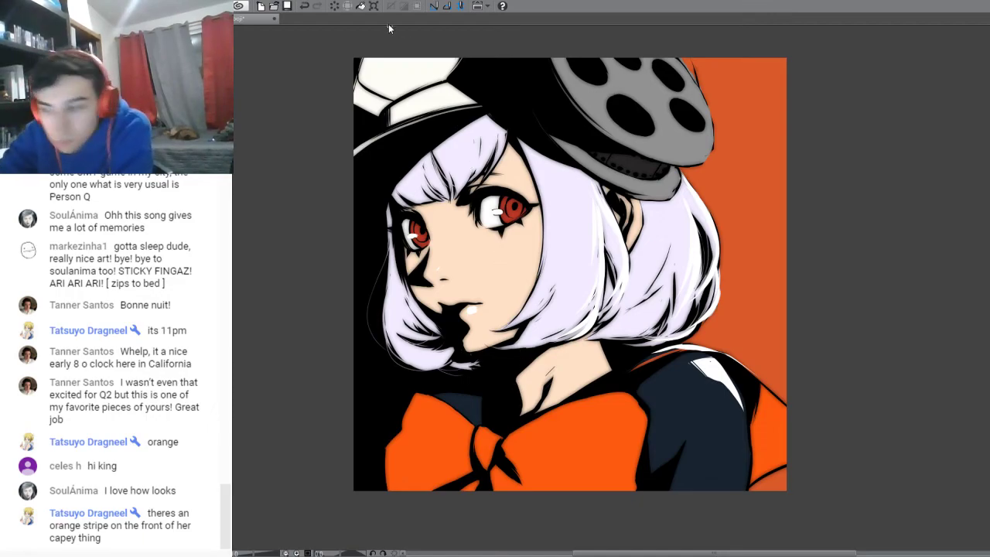
# - Replace the lip highlight with a smaller white one, and paint white rim highlights along the cap's outer edge and brim
pyautogui.click(303, 7)
pyautogui.moveTo(468, 311); pyautogui.dragTo(471, 307)
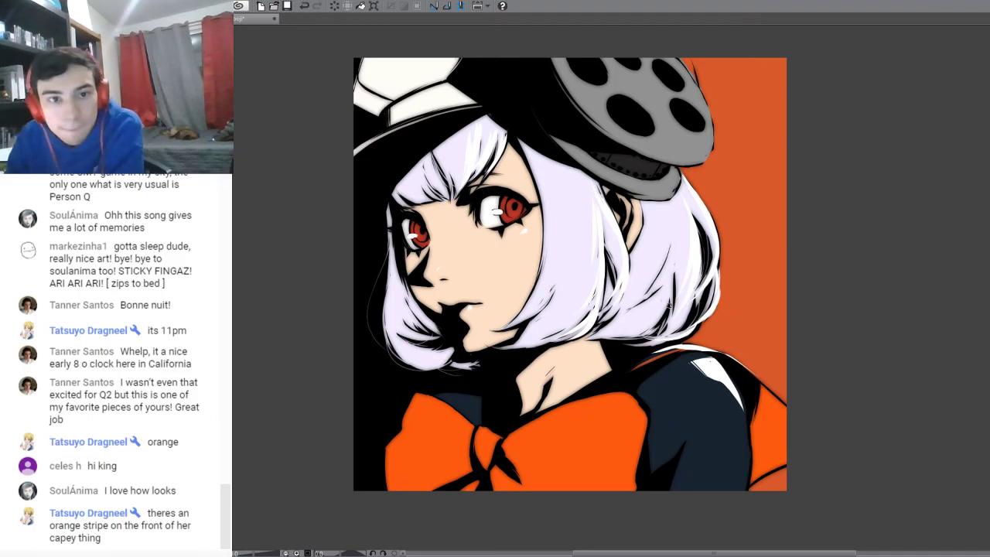
pyautogui.moveTo(678, 59)
pyautogui.mouseDown()
pyautogui.moveTo(698, 90)
pyautogui.moveTo(675, 57)
pyautogui.moveTo(706, 106)
pyautogui.moveTo(693, 80)
pyautogui.moveTo(708, 146)
pyautogui.moveTo(712, 118)
pyautogui.moveTo(699, 158)
pyautogui.mouseUp()
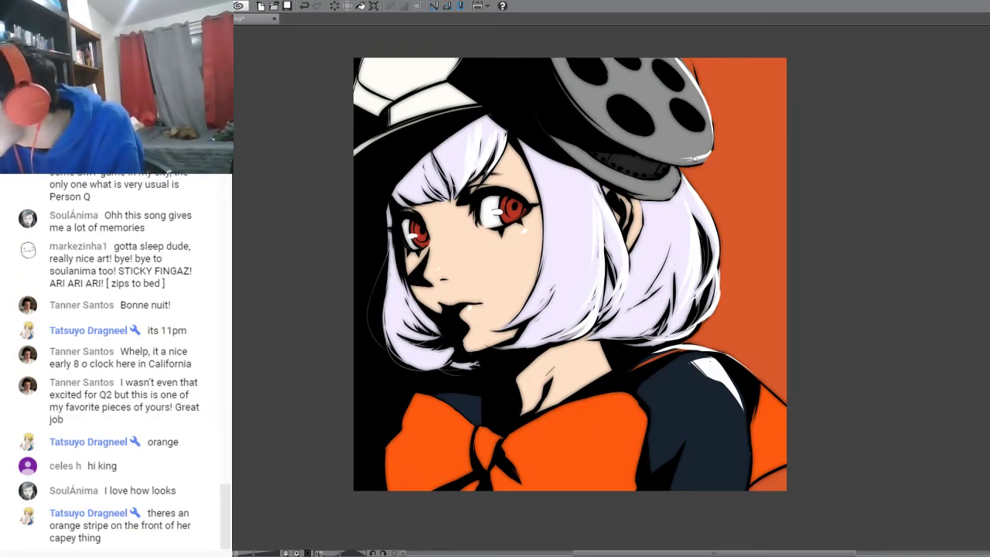
pyautogui.moveTo(689, 162); pyautogui.dragTo(709, 156)
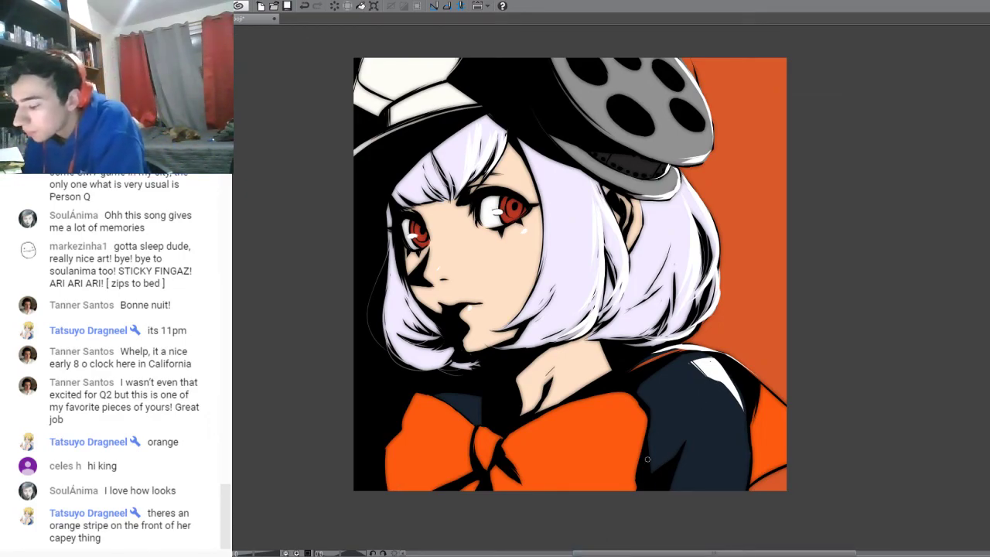
# - Paint a tapered white highlight along the bow's upper corner next to the sleeve
pyautogui.moveTo(626, 396); pyautogui.dragTo(647, 417)
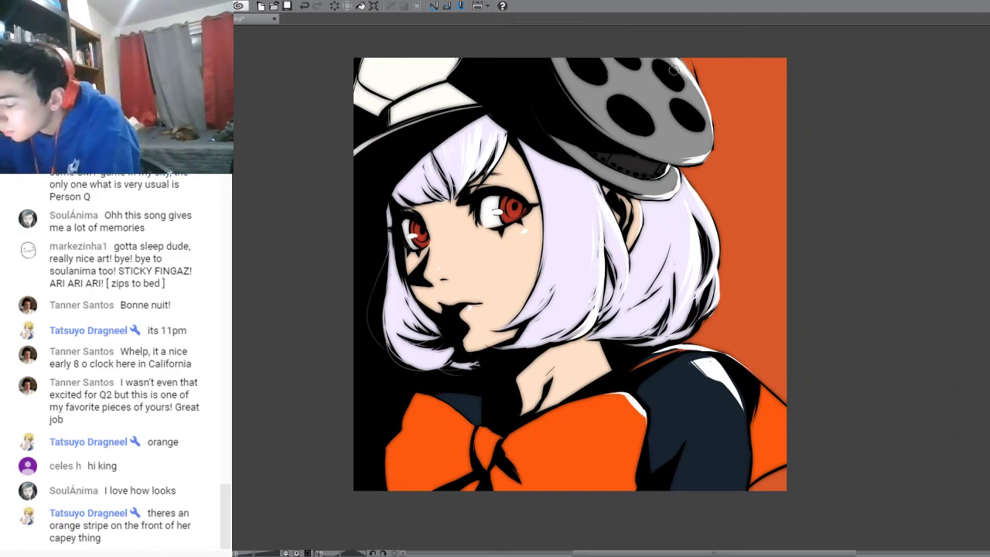
pyautogui.hotkey('ctrl', 'z')
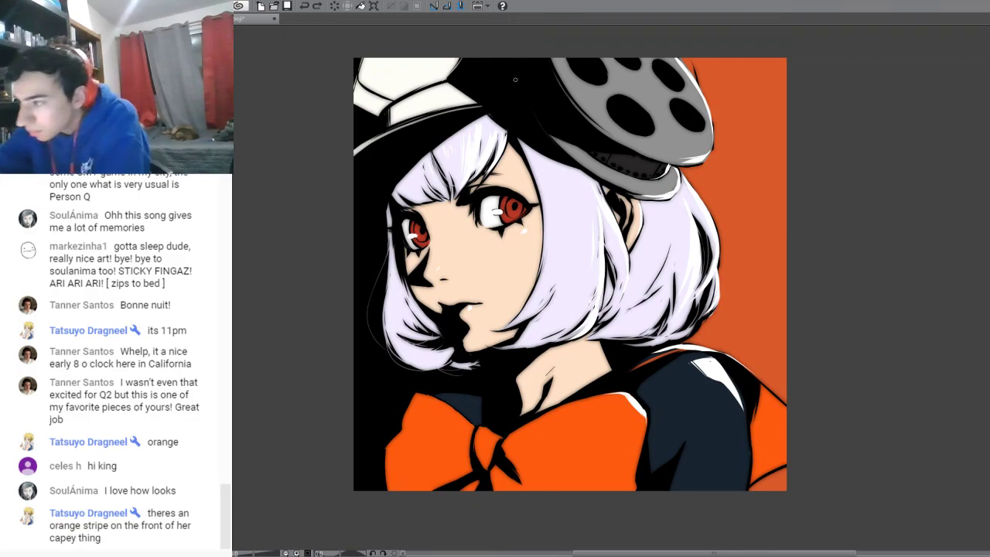
pyautogui.hotkey('ctrl', 'y')
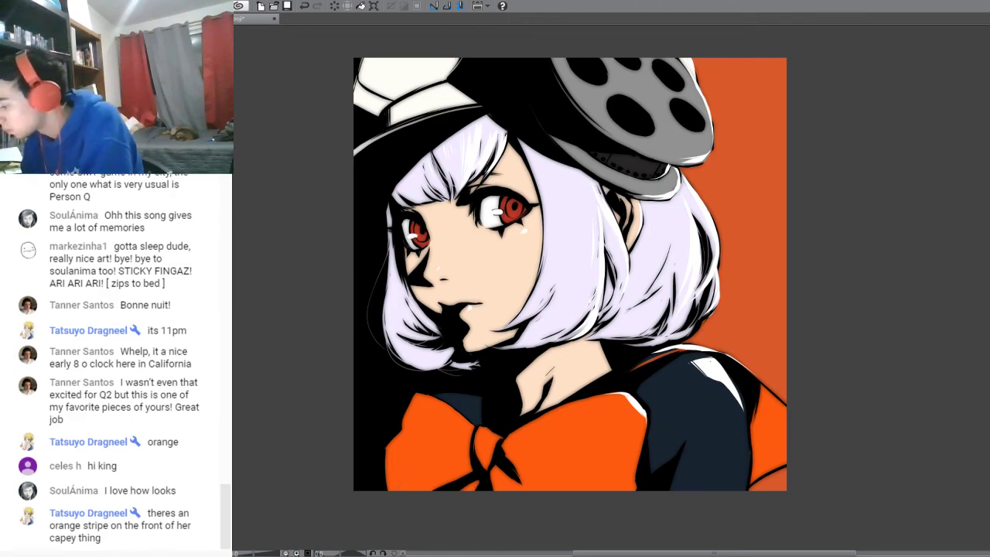
# - Handwrite the artist's signature in black on the orange background between the hair and shoulder, and shift it slightly away from the hair
pyautogui.hotkey('ctrl', '+')
pyautogui.hotkey('ctrl', '+')
pyautogui.moveTo(804, 403)
pyautogui.mouseDown()
pyautogui.moveTo(525, 286)
pyautogui.moveTo(470, 298)
pyautogui.moveTo(483, 318)
pyautogui.mouseUp()
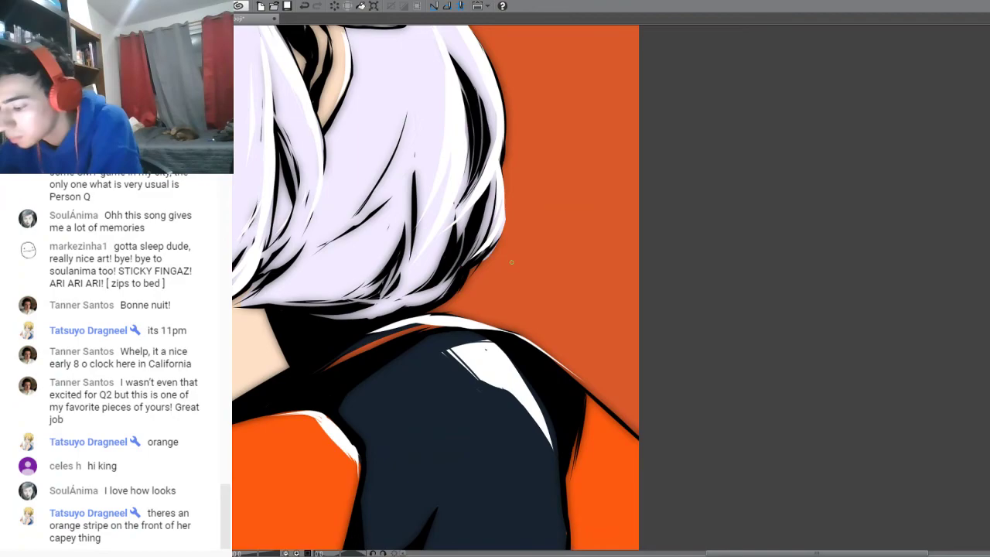
pyautogui.moveTo(477, 276)
pyautogui.mouseDown()
pyautogui.moveTo(484, 300)
pyautogui.moveTo(508, 258)
pyautogui.moveTo(517, 296)
pyautogui.moveTo(529, 266)
pyautogui.moveTo(525, 285)
pyautogui.moveTo(543, 262)
pyautogui.moveTo(534, 316)
pyautogui.moveTo(541, 287)
pyautogui.moveTo(568, 276)
pyautogui.mouseUp()
pyautogui.moveTo(570, 288)
pyautogui.mouseDown()
pyautogui.moveTo(584, 205)
pyautogui.moveTo(533, 256)
pyautogui.mouseUp()
pyautogui.moveTo(526, 262); pyautogui.dragTo(639, 193)
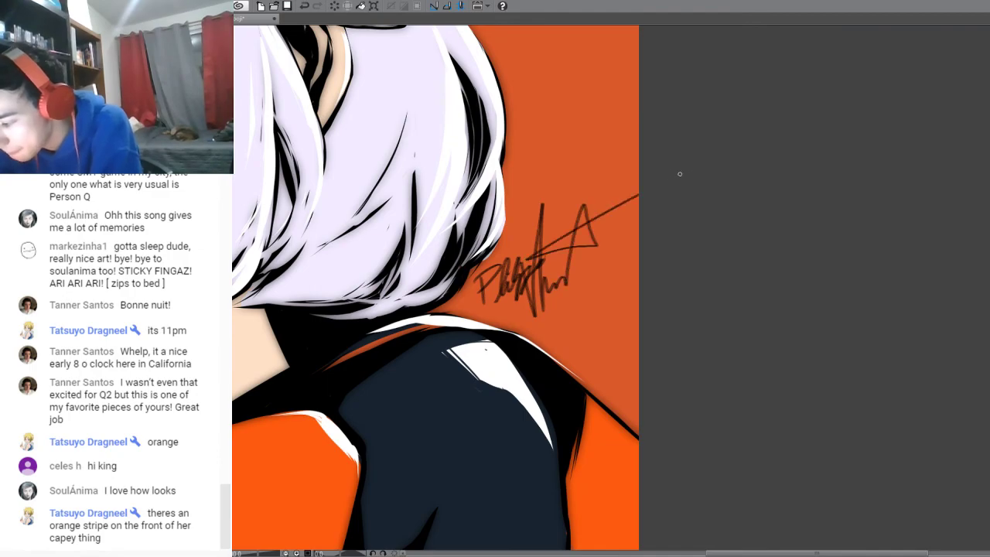
pyautogui.moveTo(708, 212); pyautogui.dragTo(717, 219)
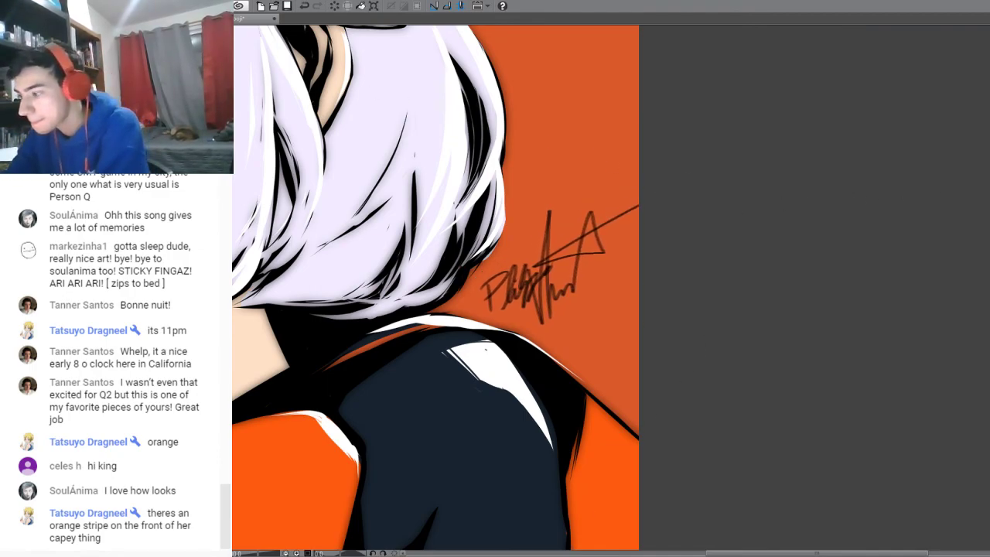
pyautogui.hotkey('ctrl', '-')
pyautogui.hotkey('ctrl', '-')
pyautogui.hotkey('ctrl', '-')
pyautogui.moveTo(893, 161); pyautogui.dragTo(916, 204)
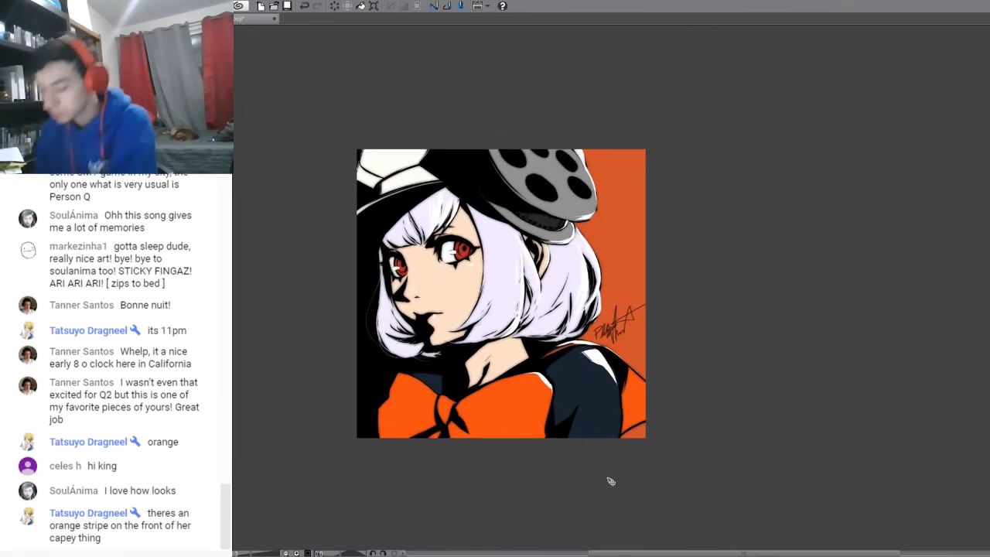